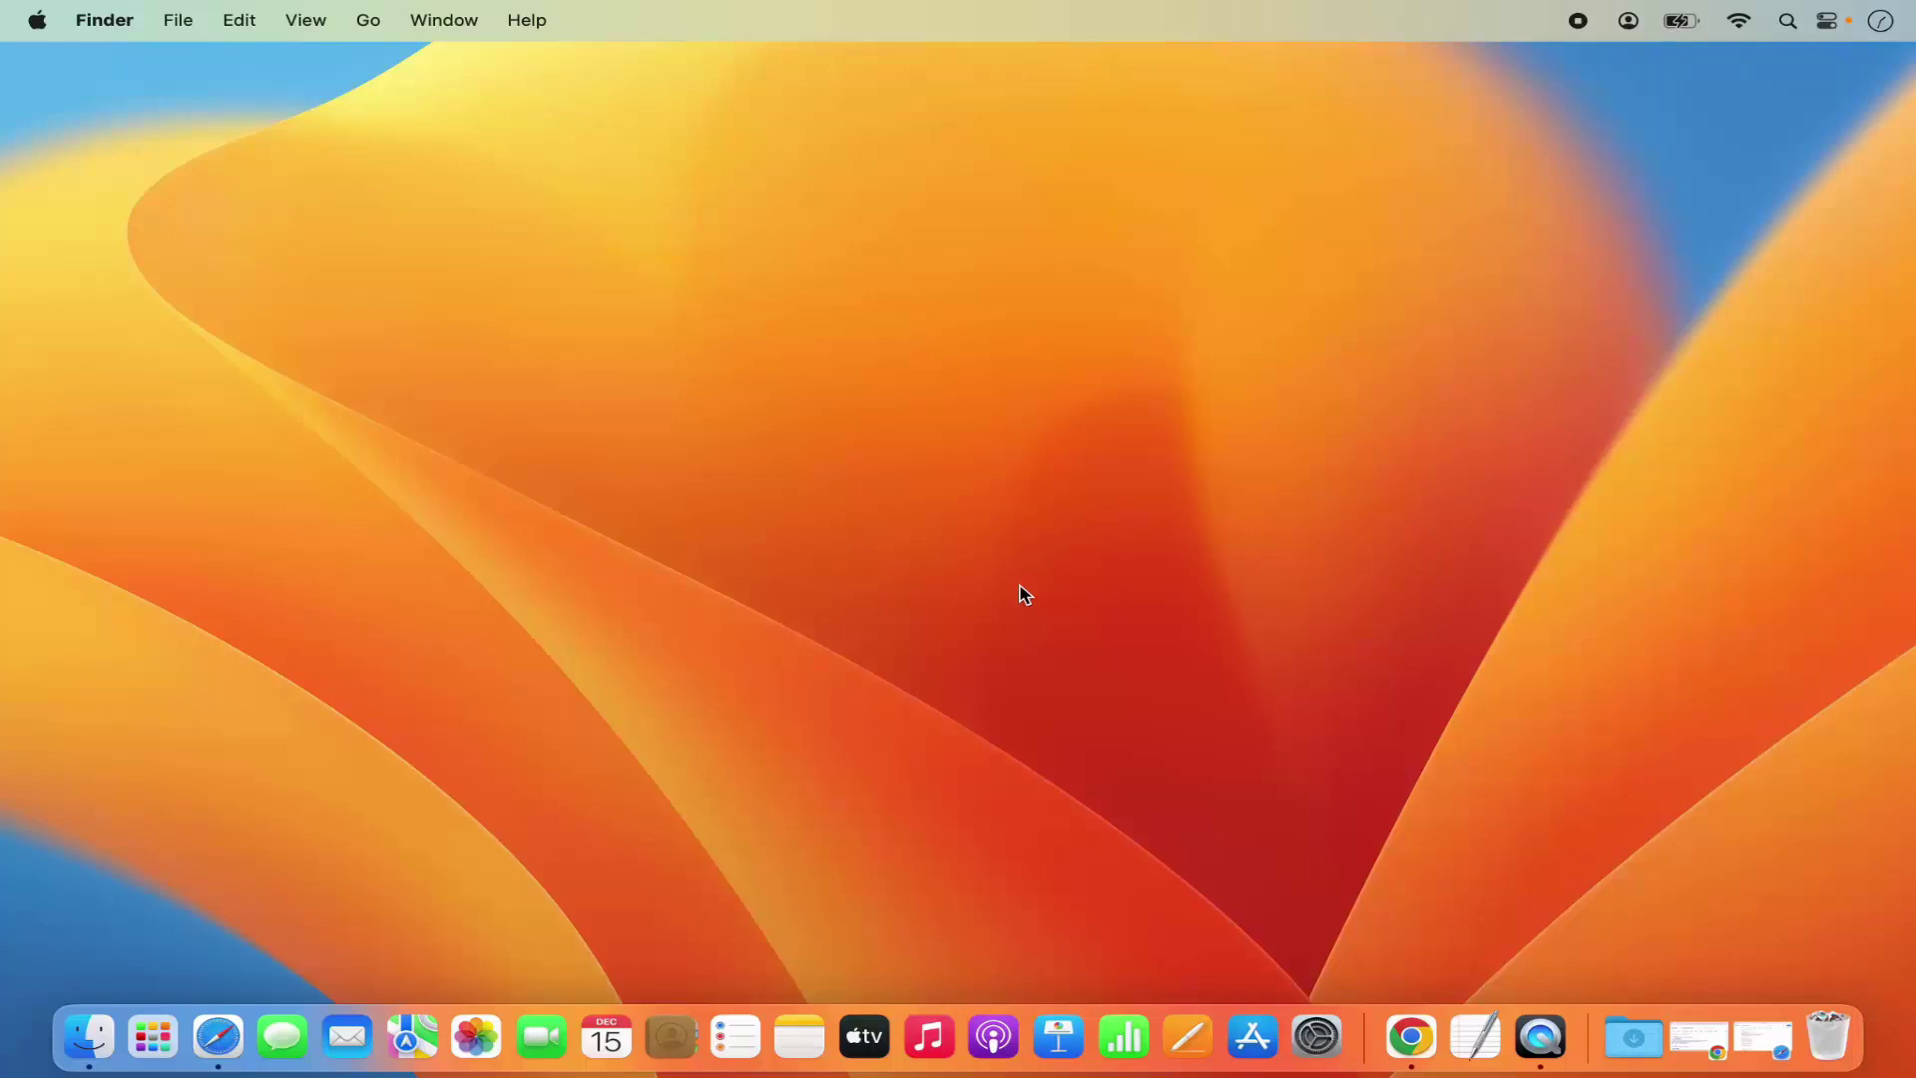
# - Switch to Chrome and open Oracle's Java Downloads page from the "download oracle java mac" search results
pyautogui.click(1410, 1042)
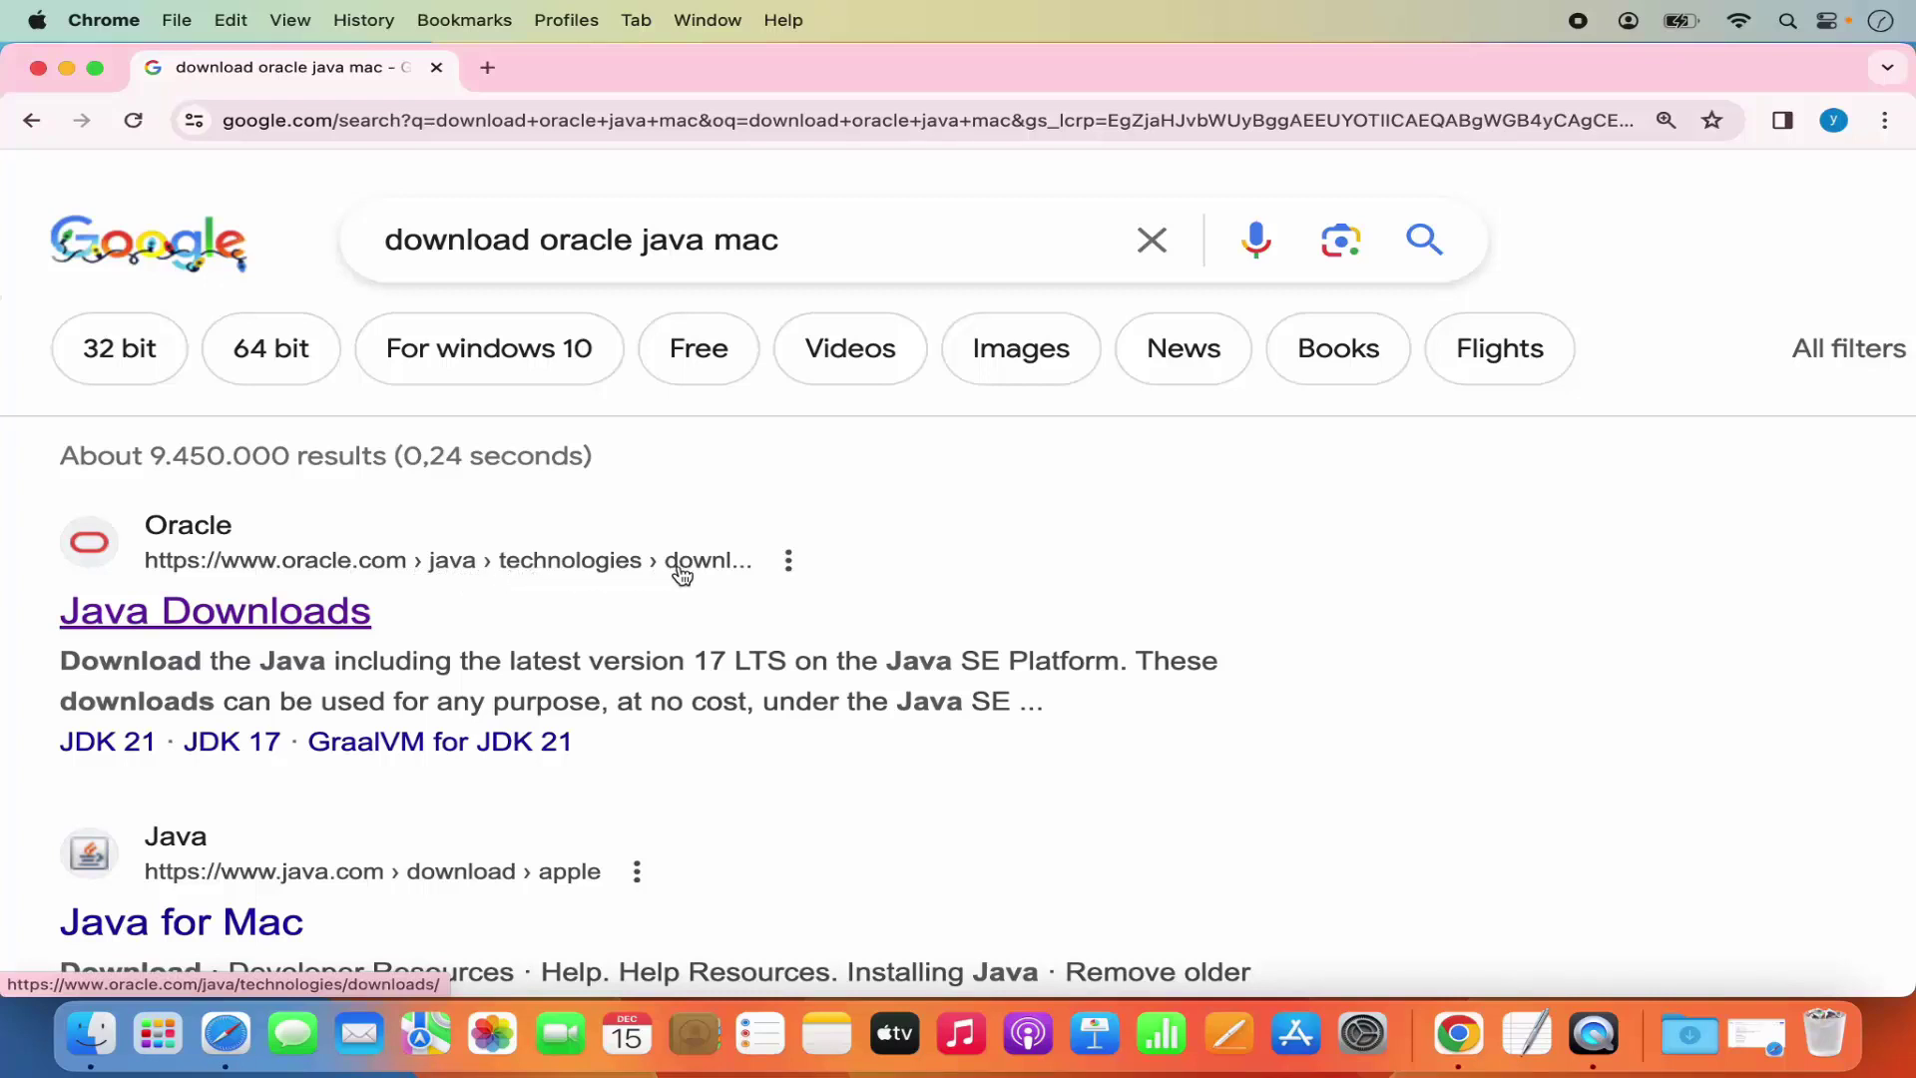
pyautogui.click(361, 612)
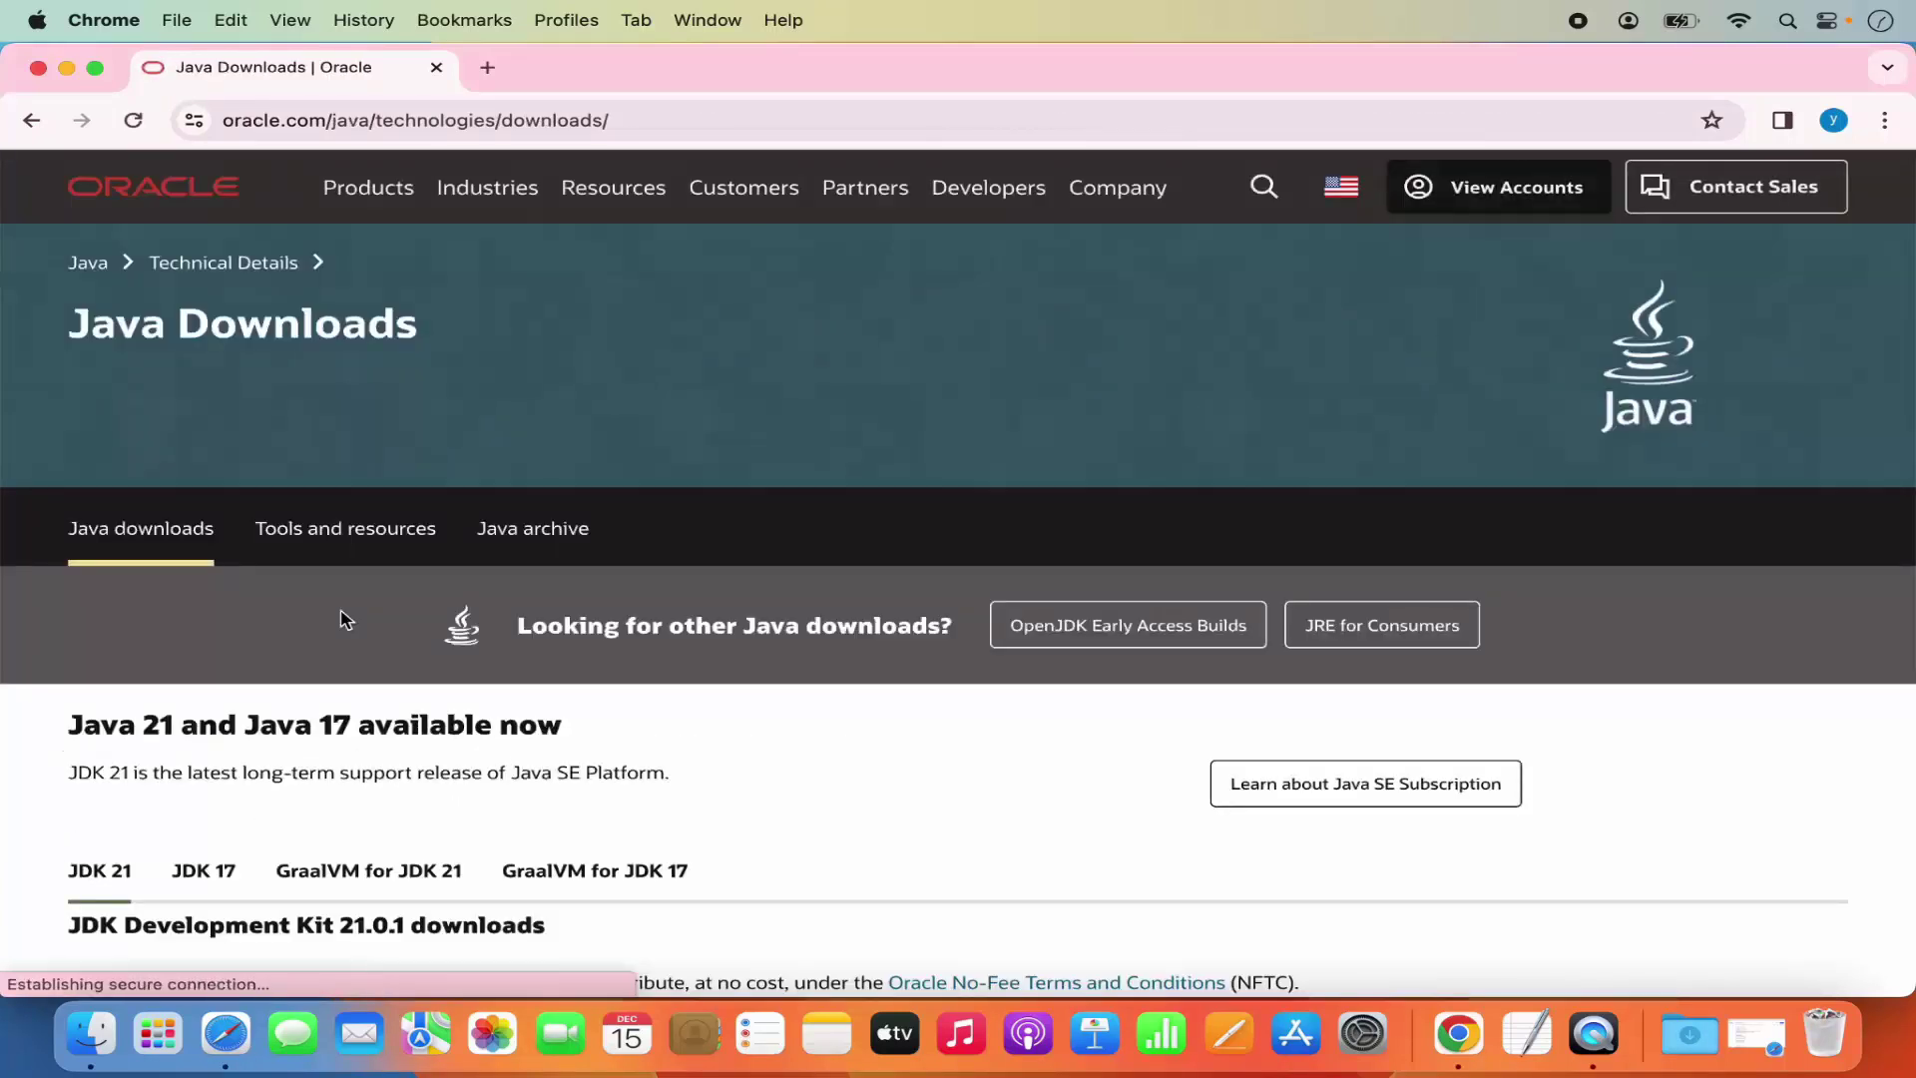
pyautogui.click(651, 123)
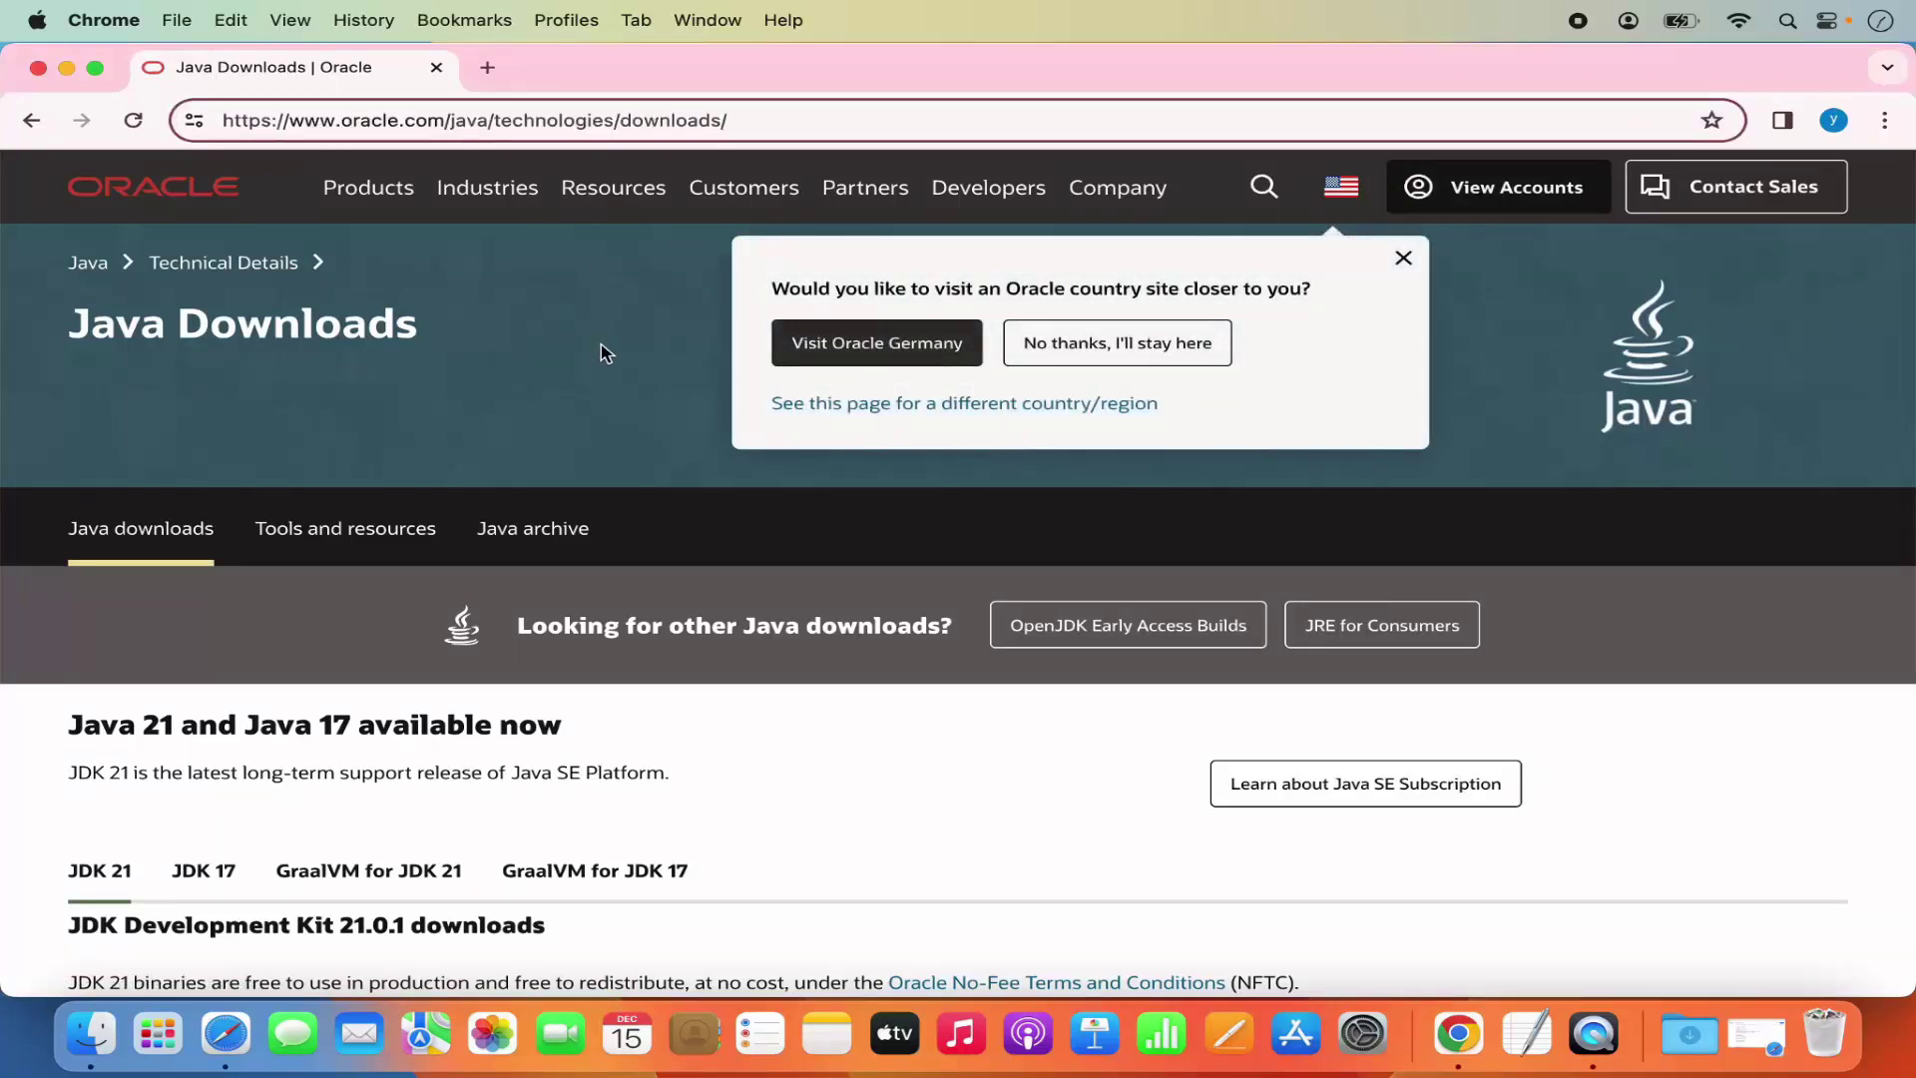
# - Show the macOS download files for JDK Development Kit 21.0.1
pyautogui.scroll(-3, 647, 766)
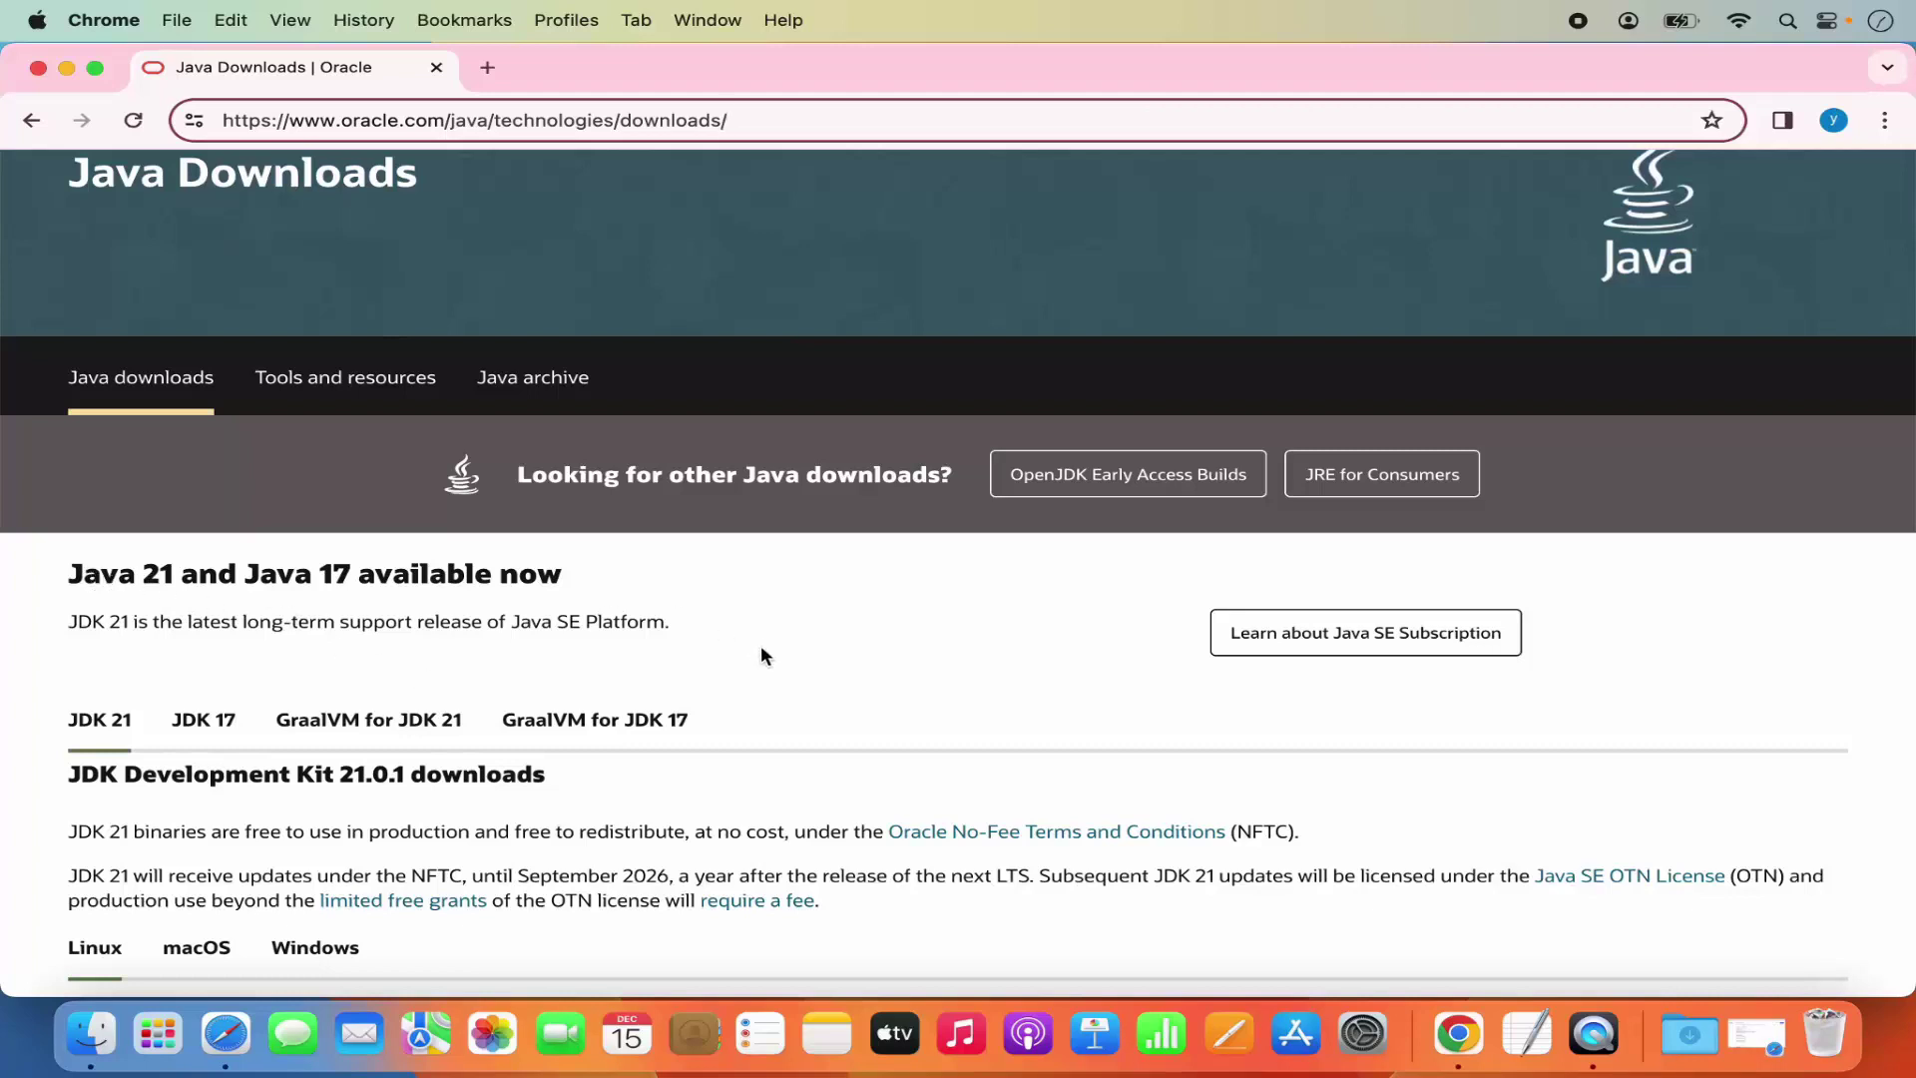
pyautogui.scroll(-5, 761, 655)
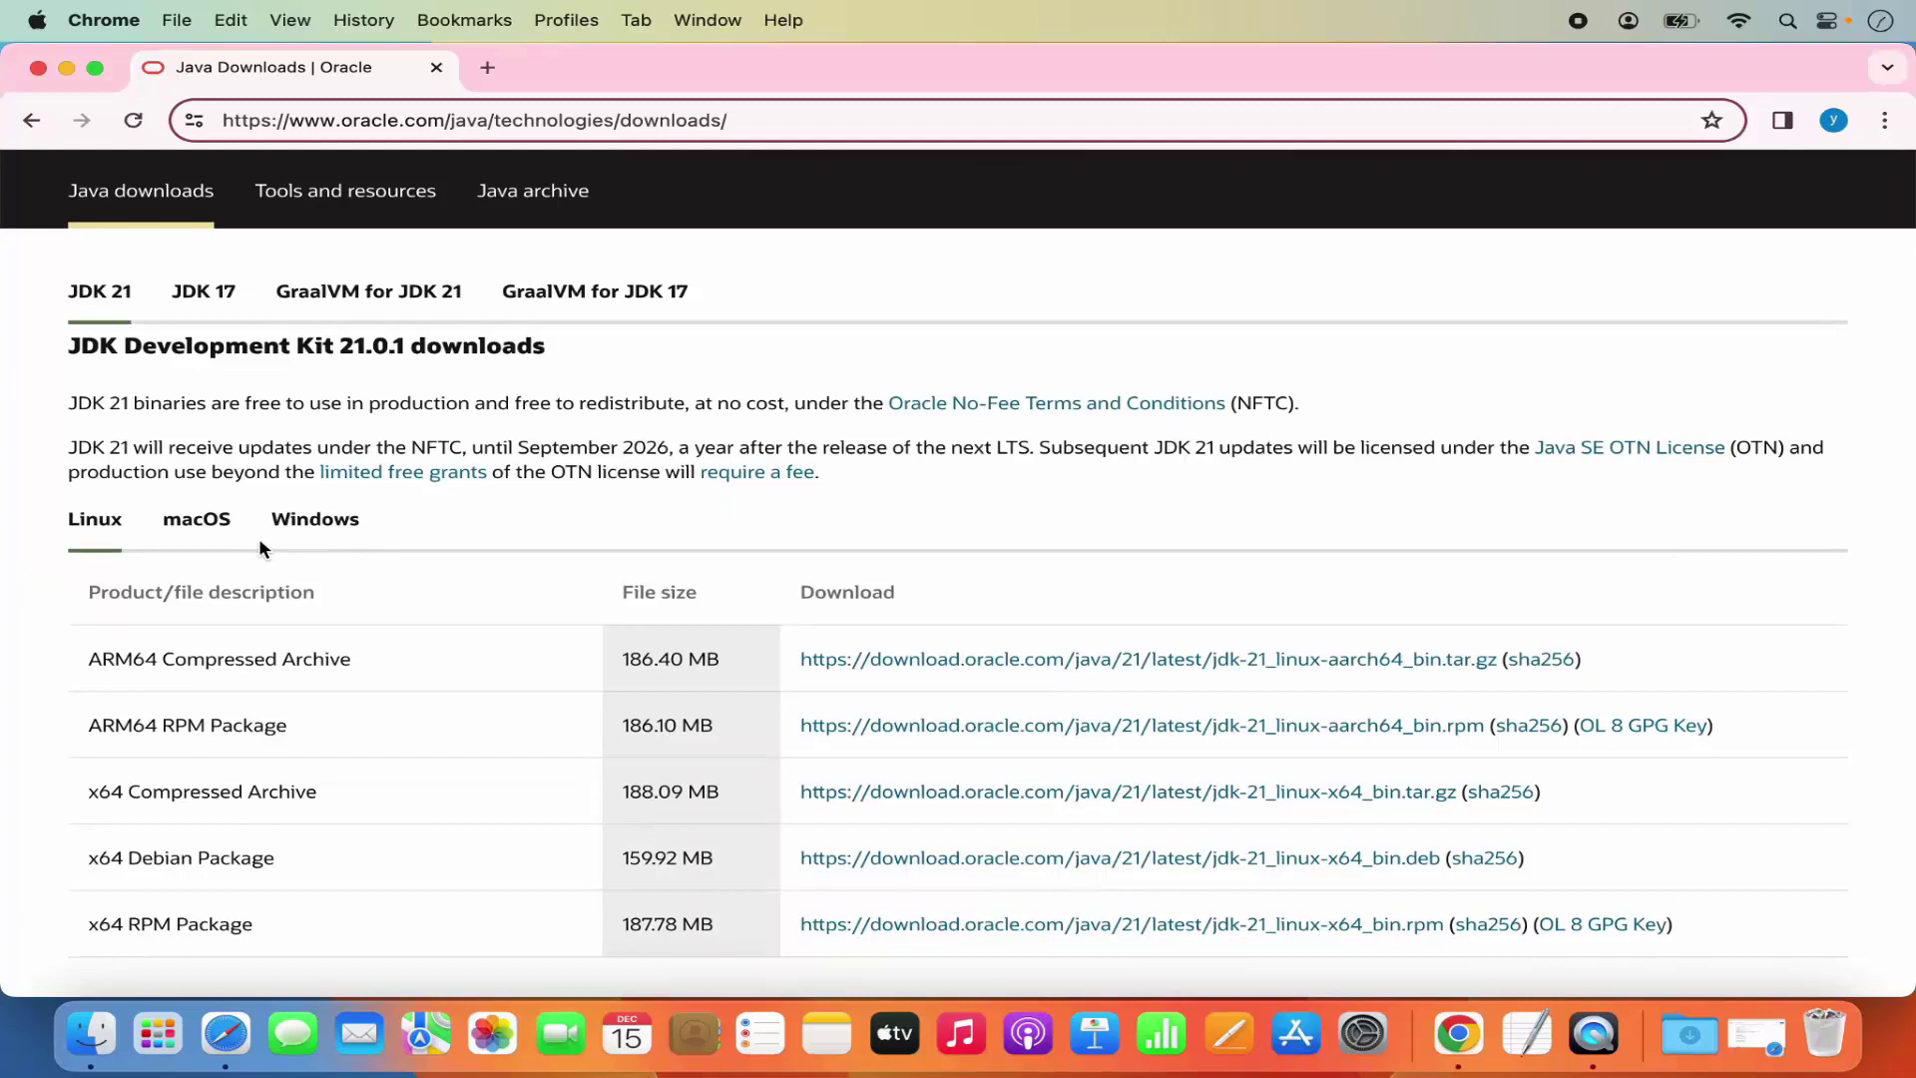
pyautogui.click(217, 527)
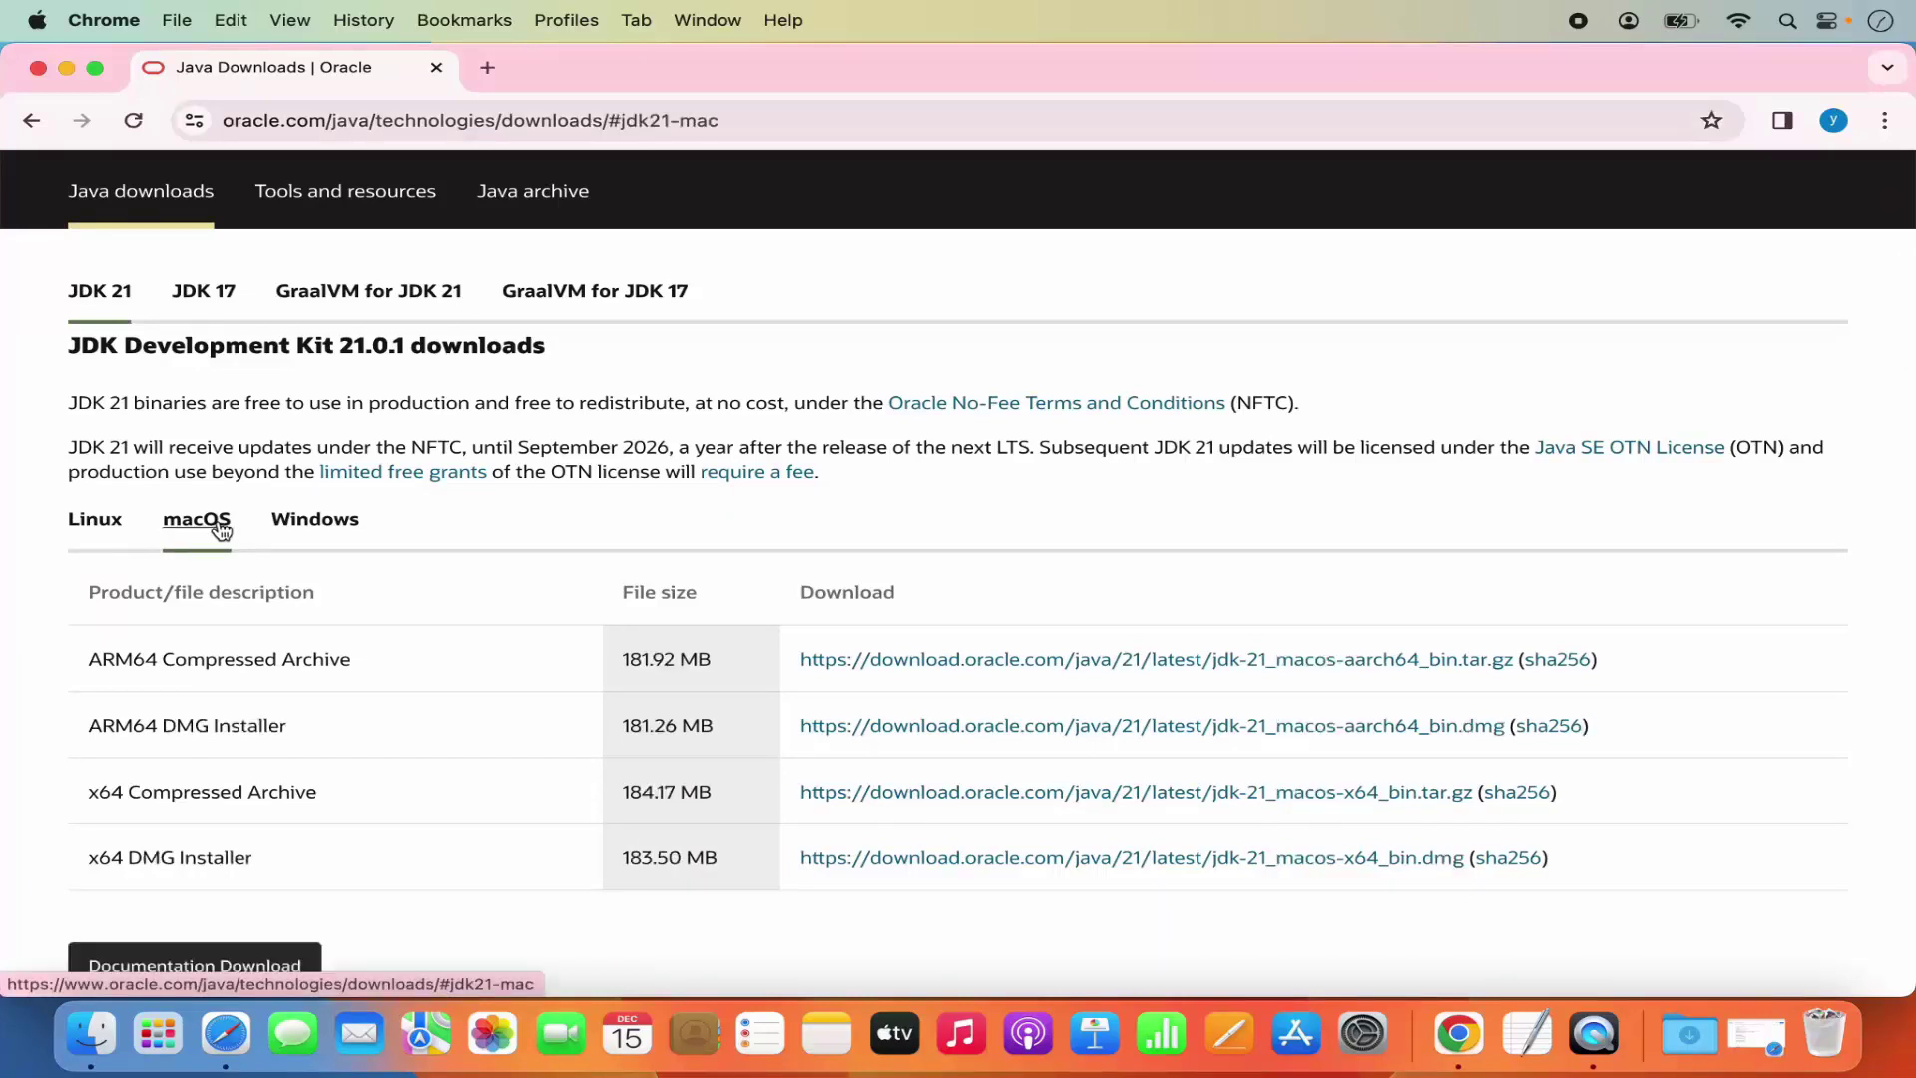
pyautogui.scroll(-2, 522, 539)
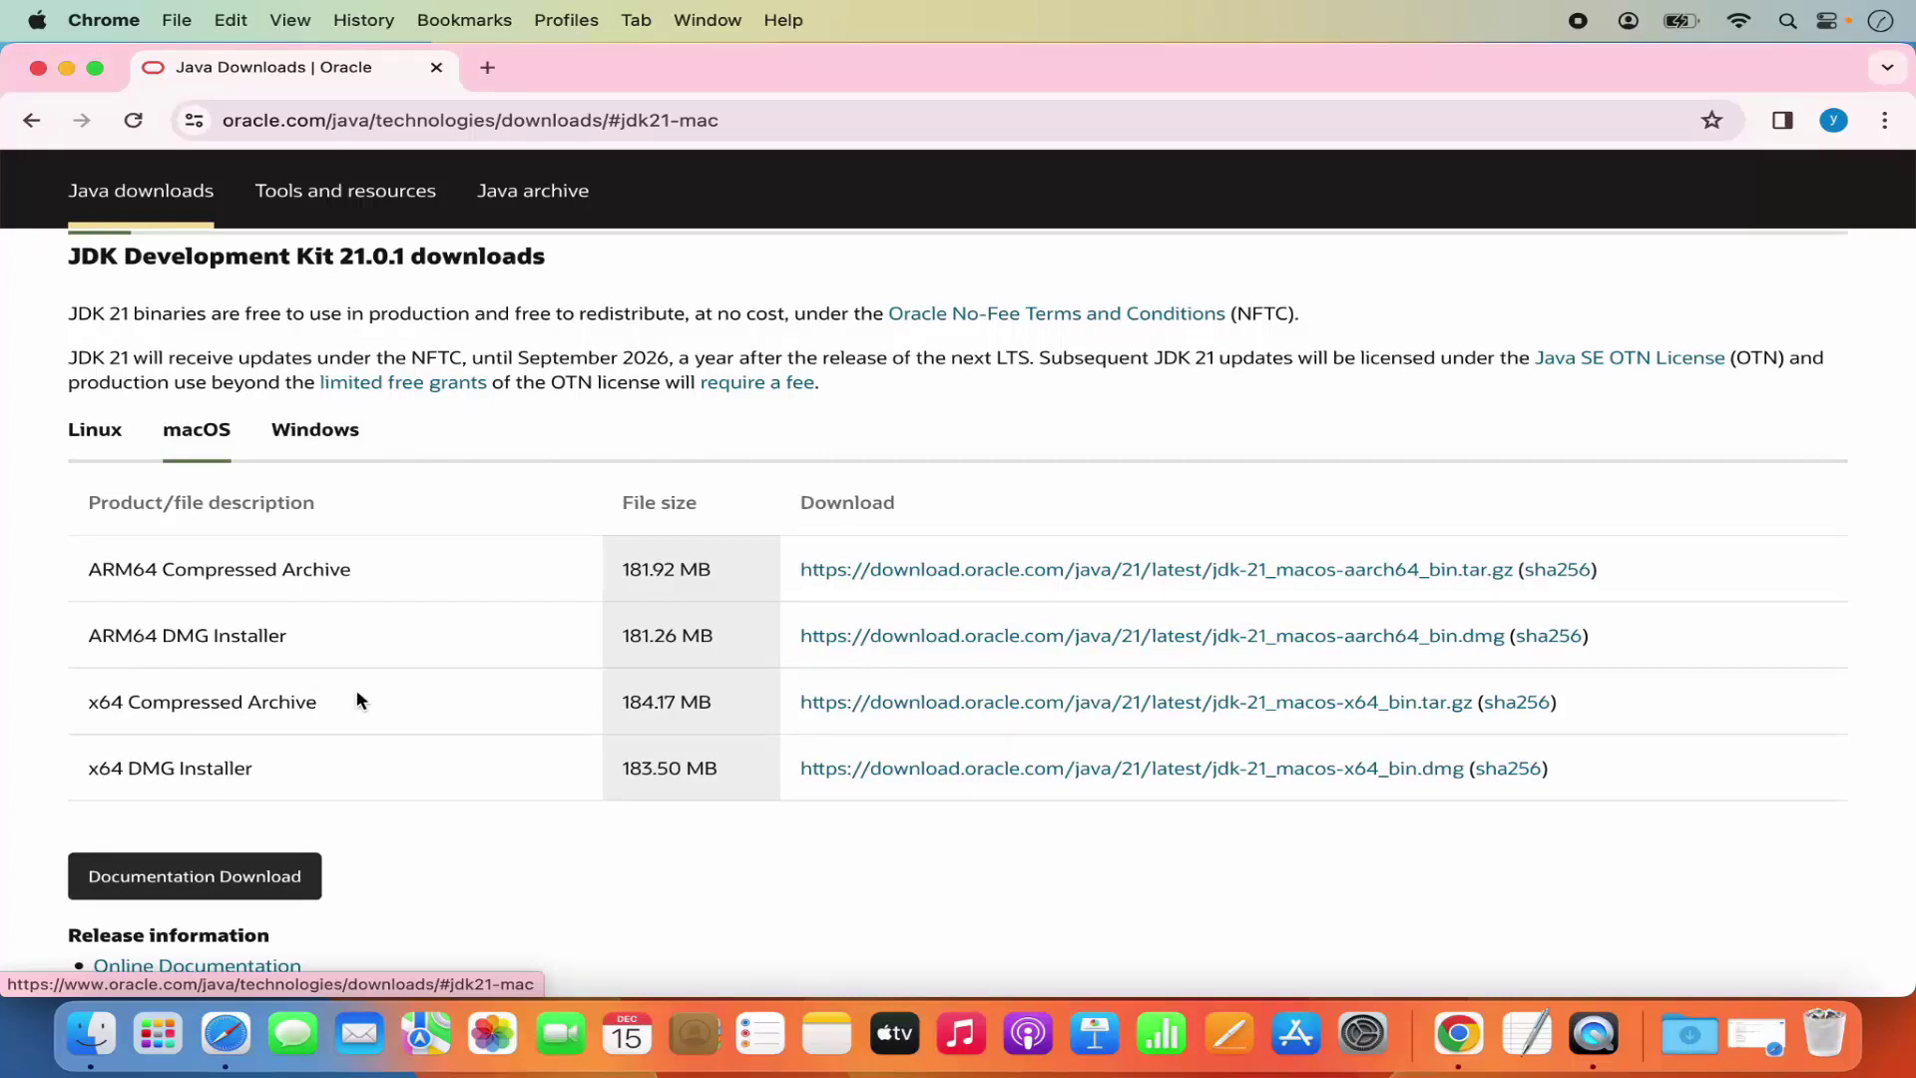
# - Compare the ARM64 and x64 DMG Installer entries and download the ARM64 one, jdk-21_macos-aarch64_bin.dmg
pyautogui.tripleClick(198, 637)
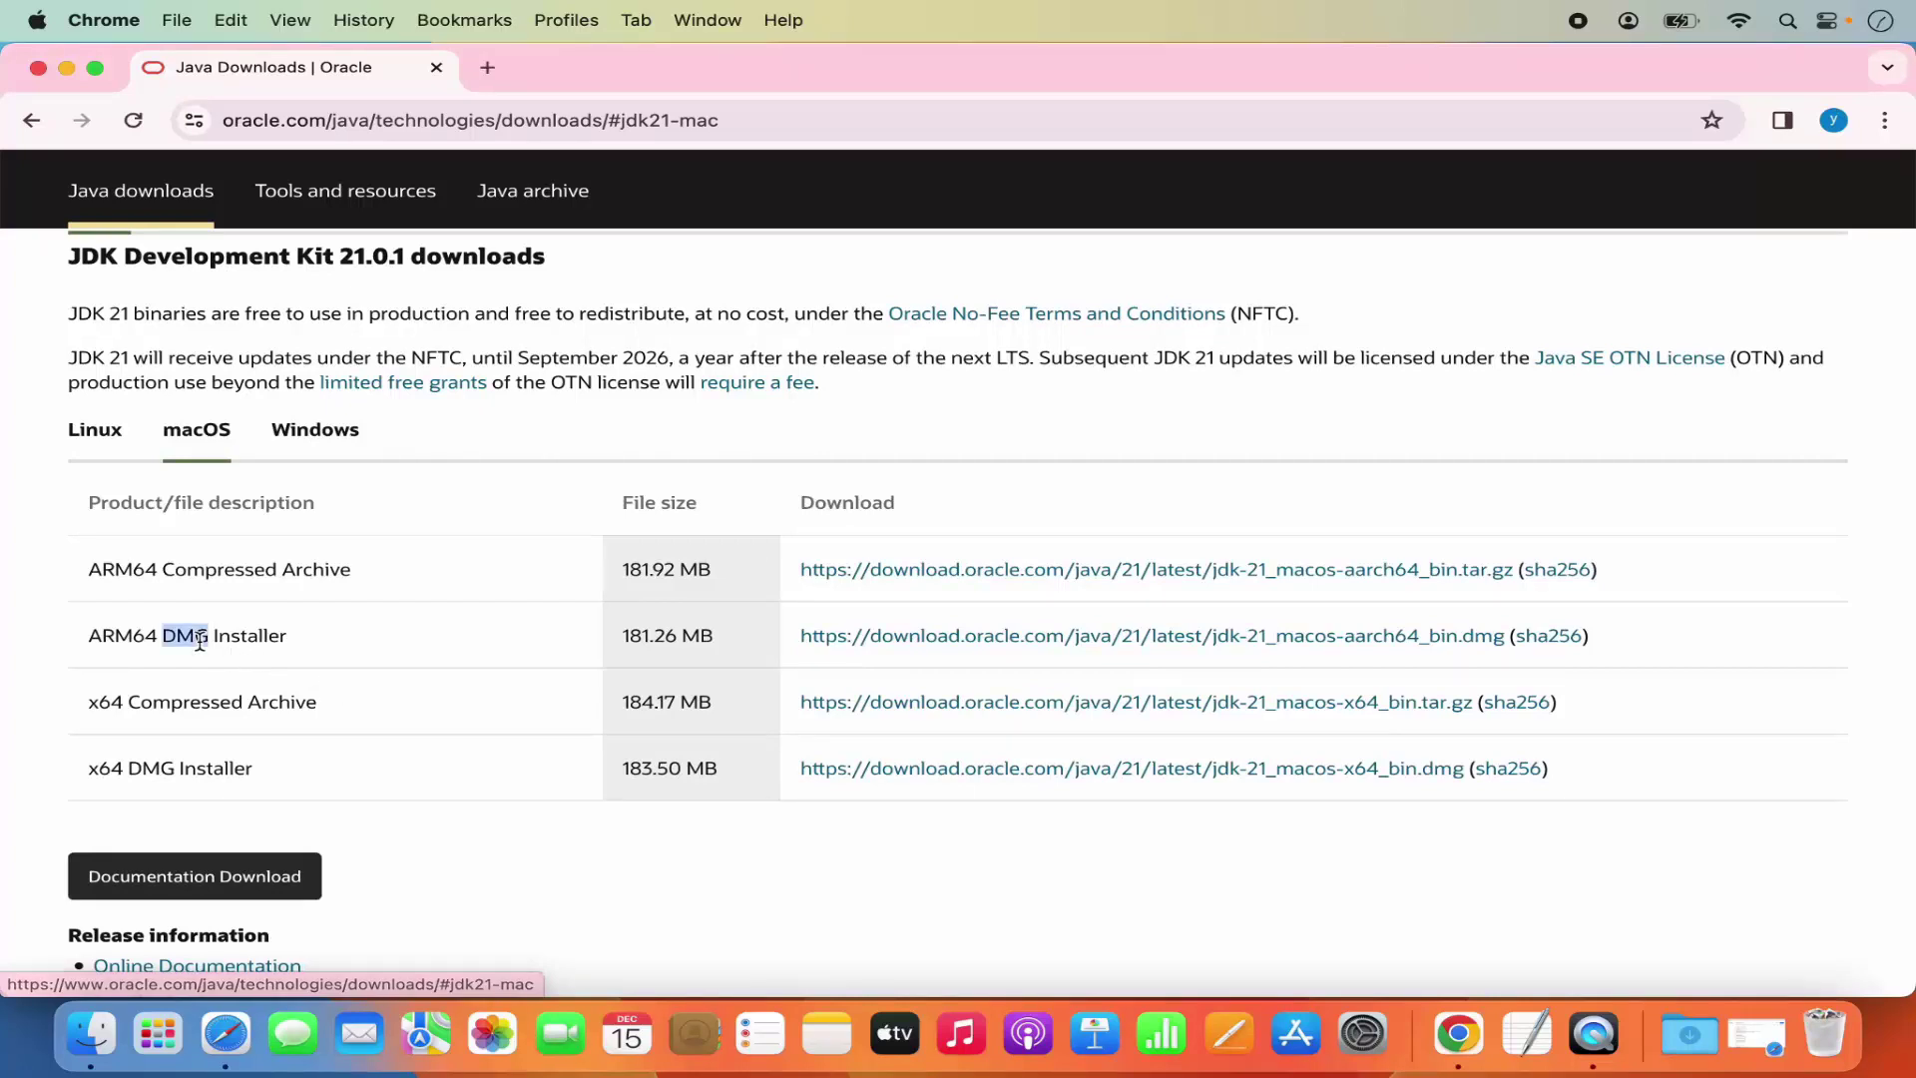
pyautogui.doubleClick(191, 768)
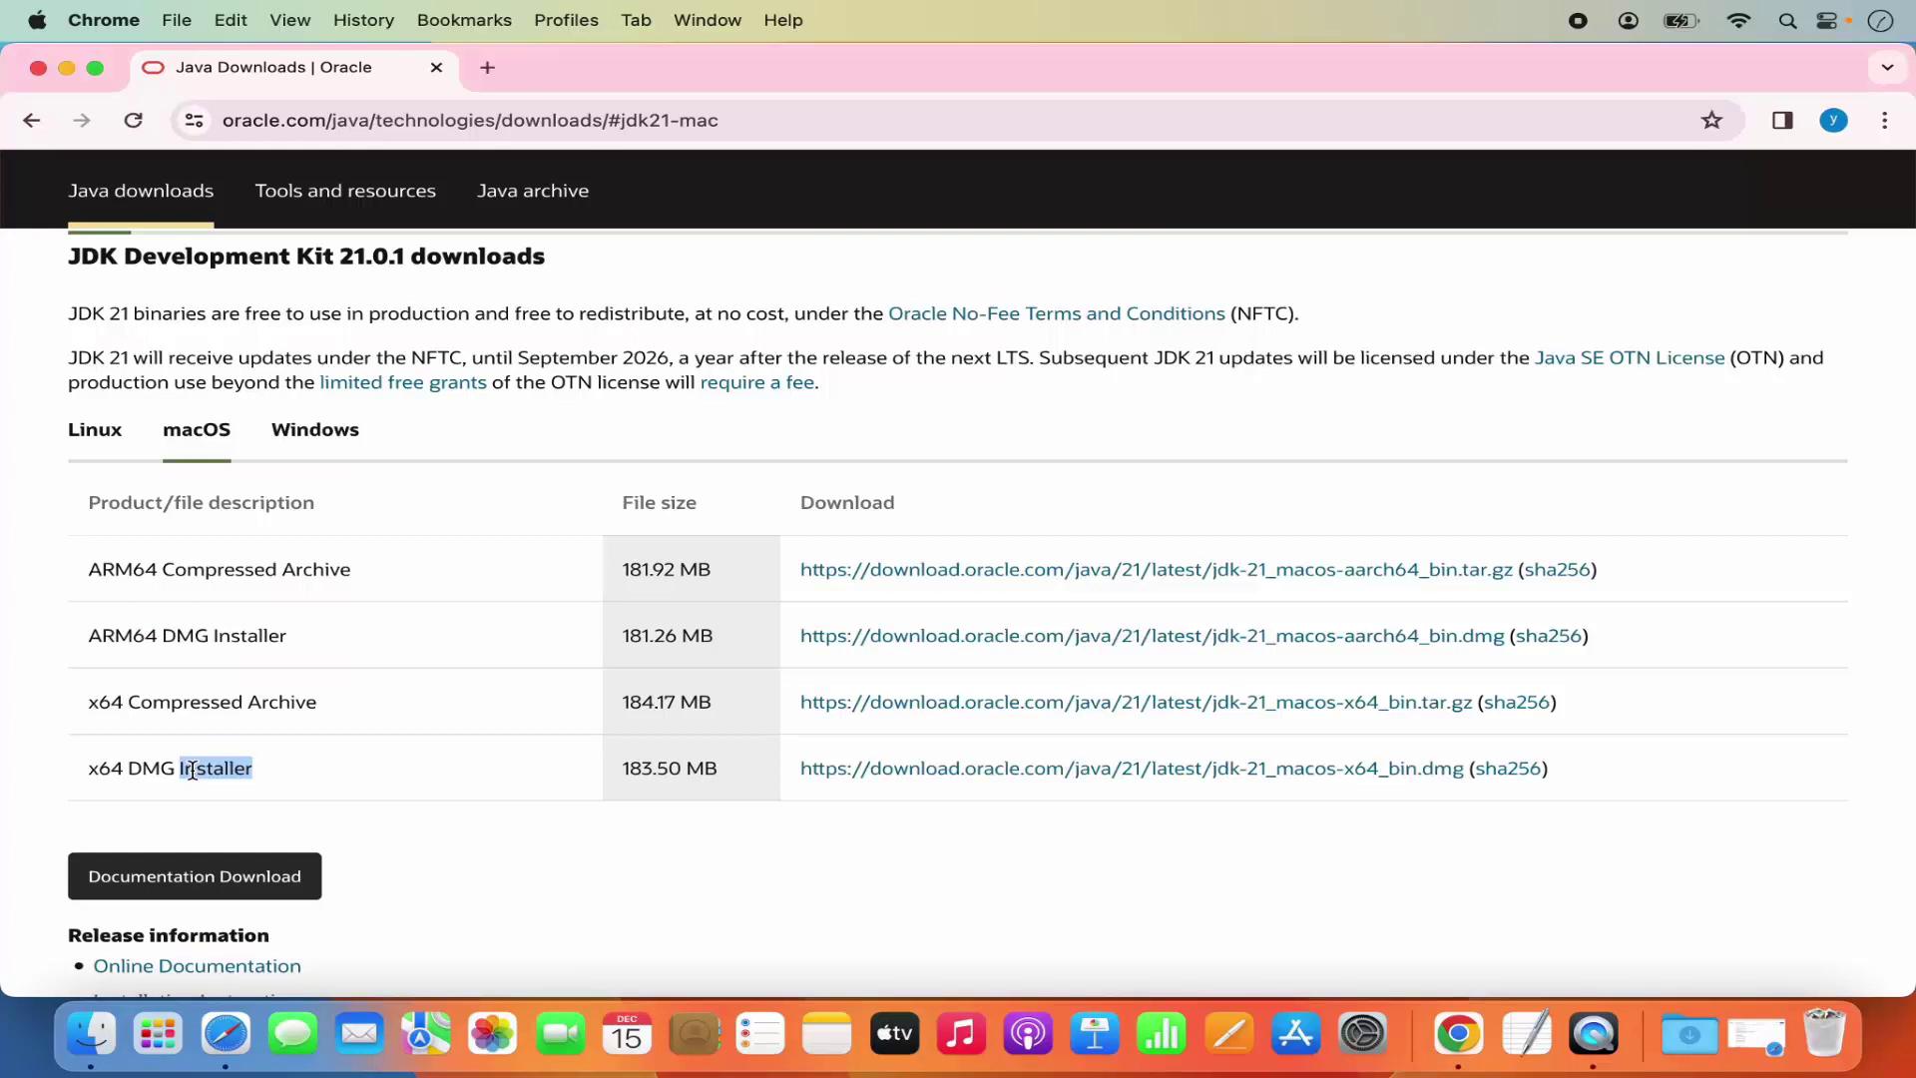
pyautogui.doubleClick(264, 636)
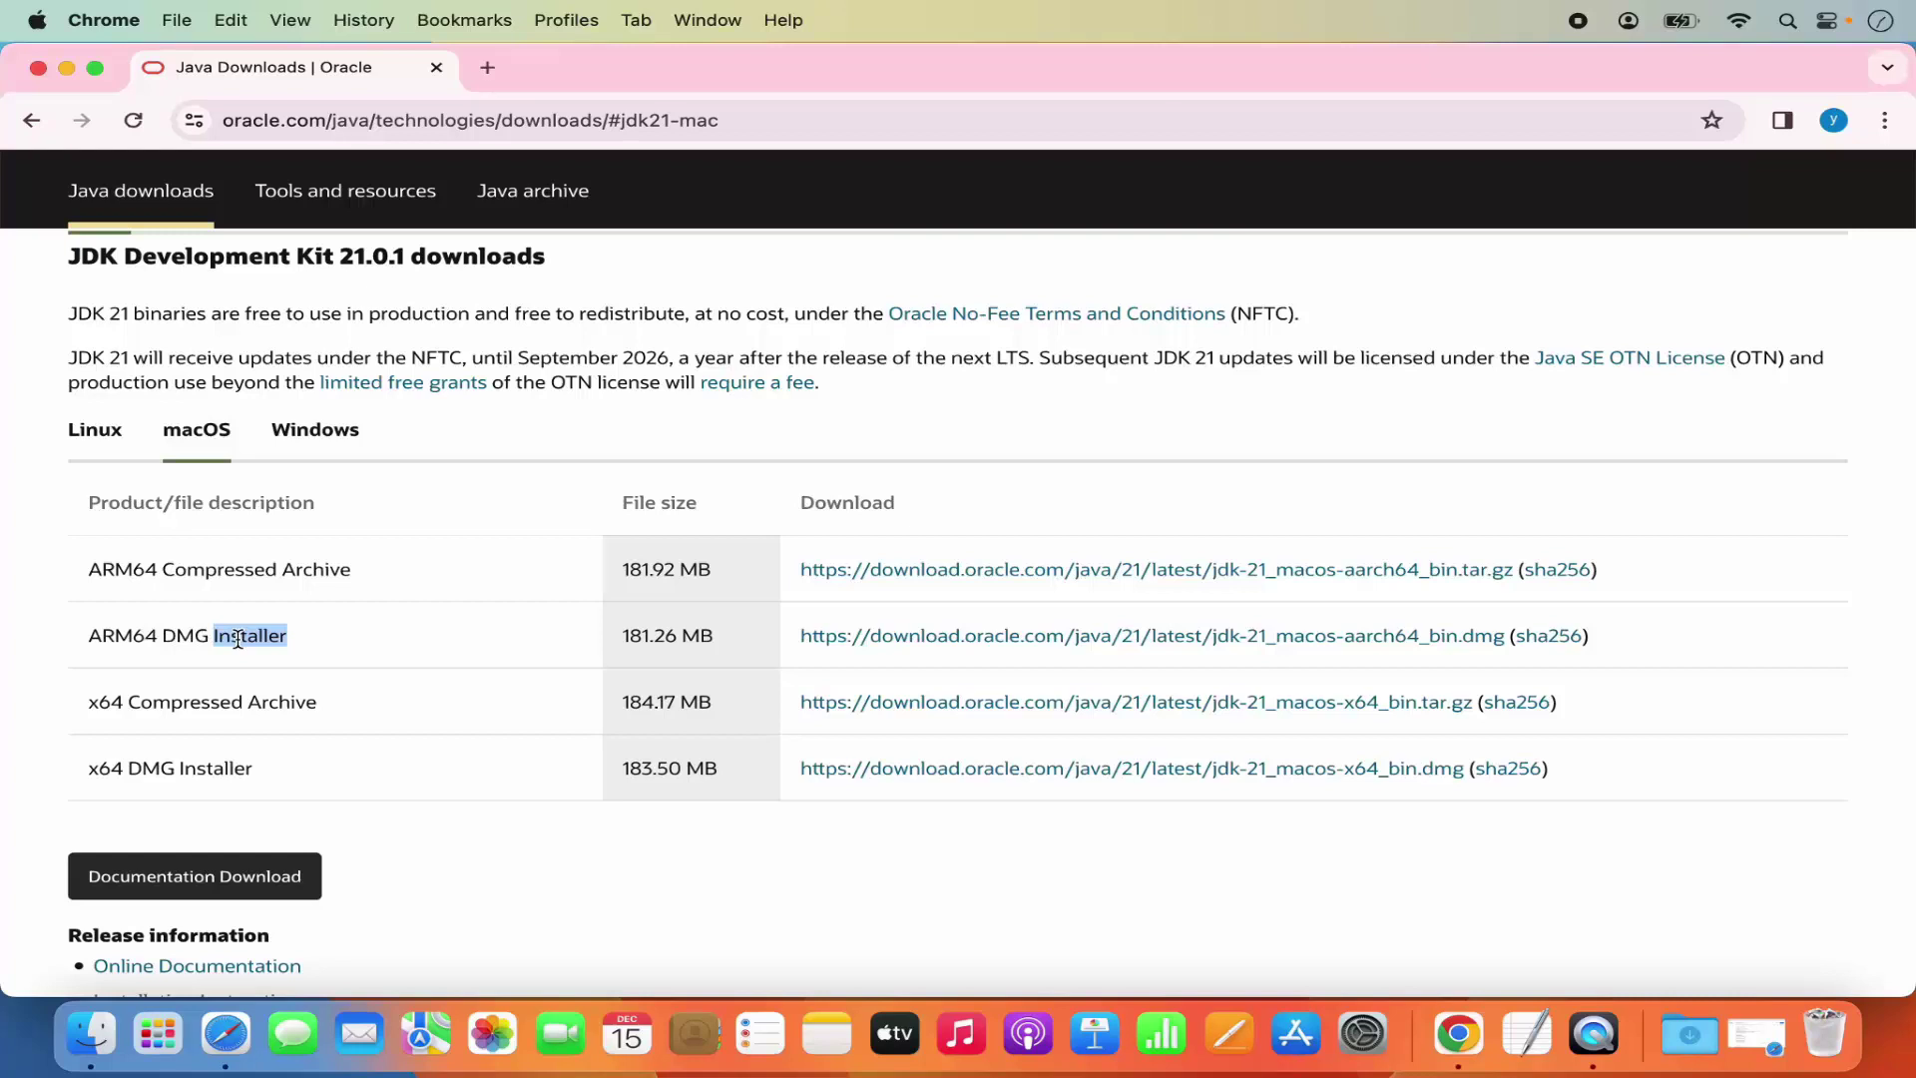
pyautogui.doubleClick(182, 766)
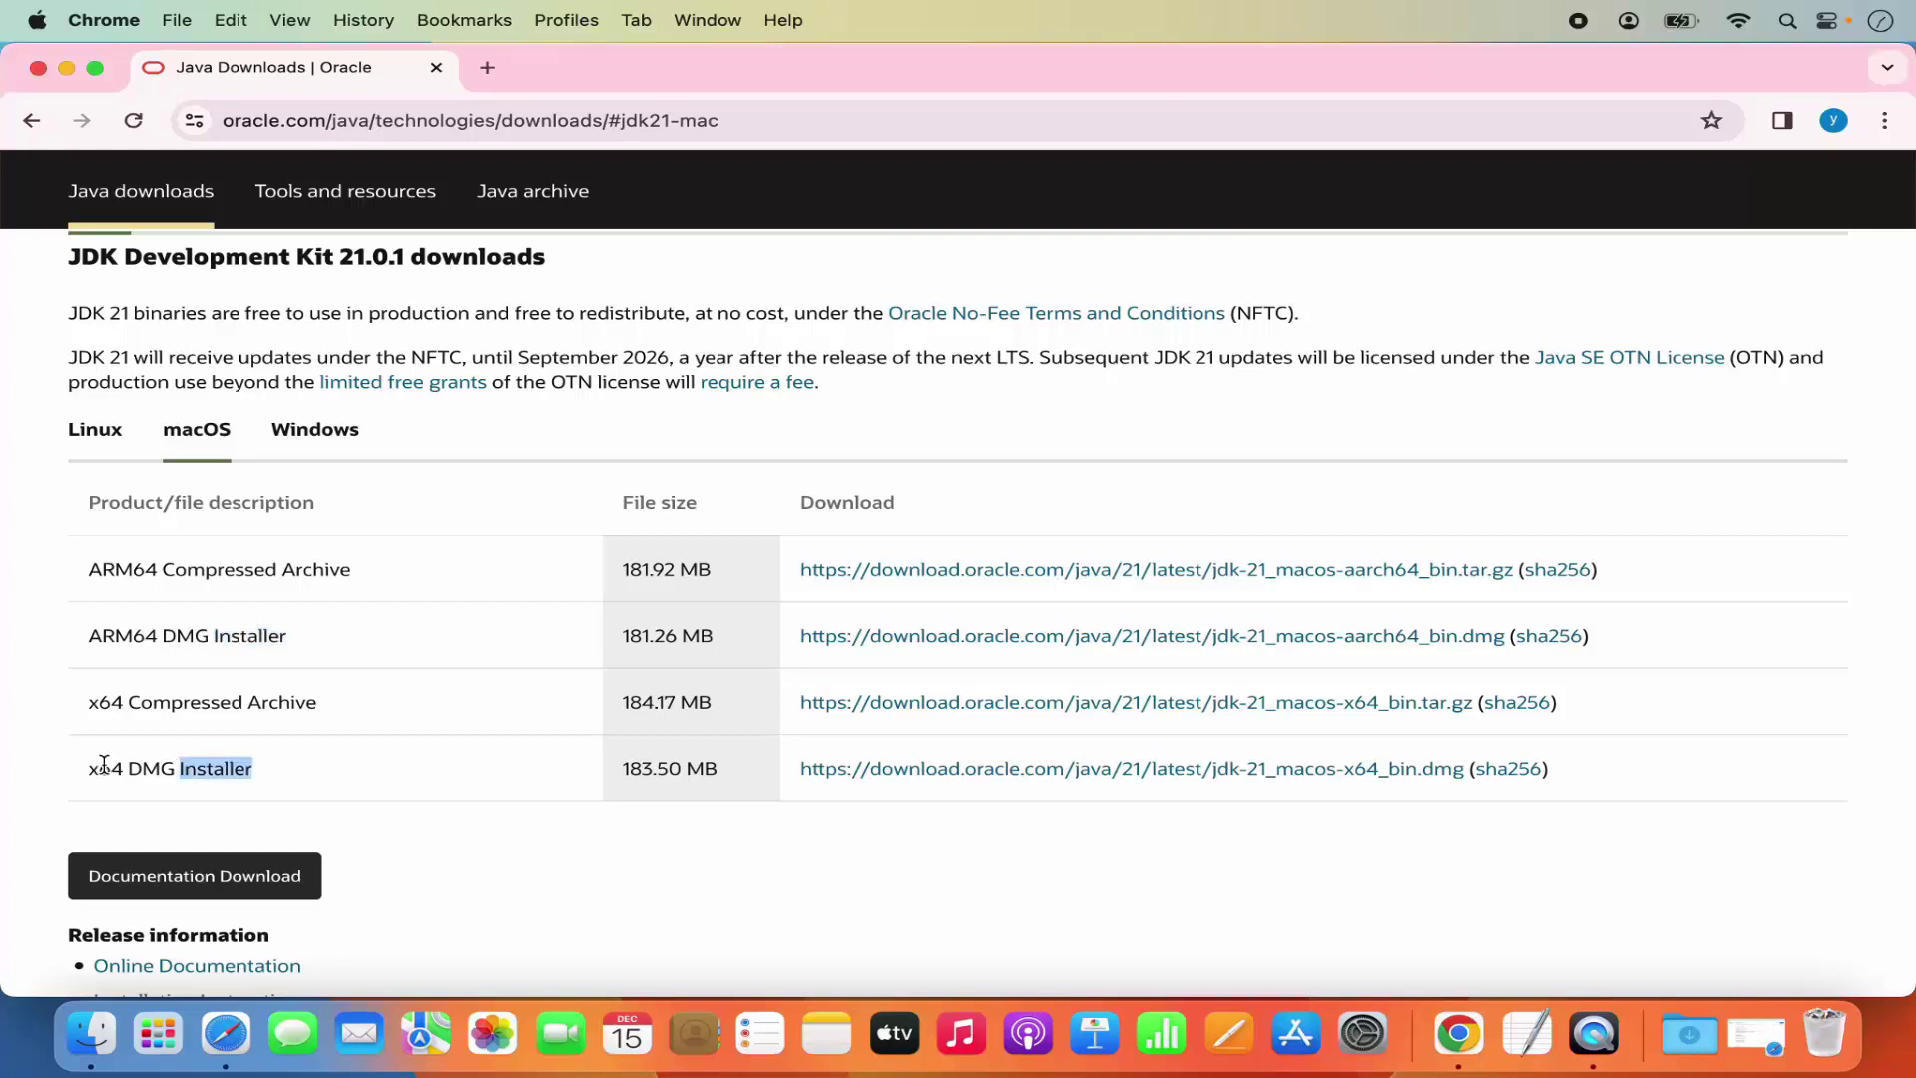
pyautogui.moveTo(89, 767); pyautogui.dragTo(257, 766)
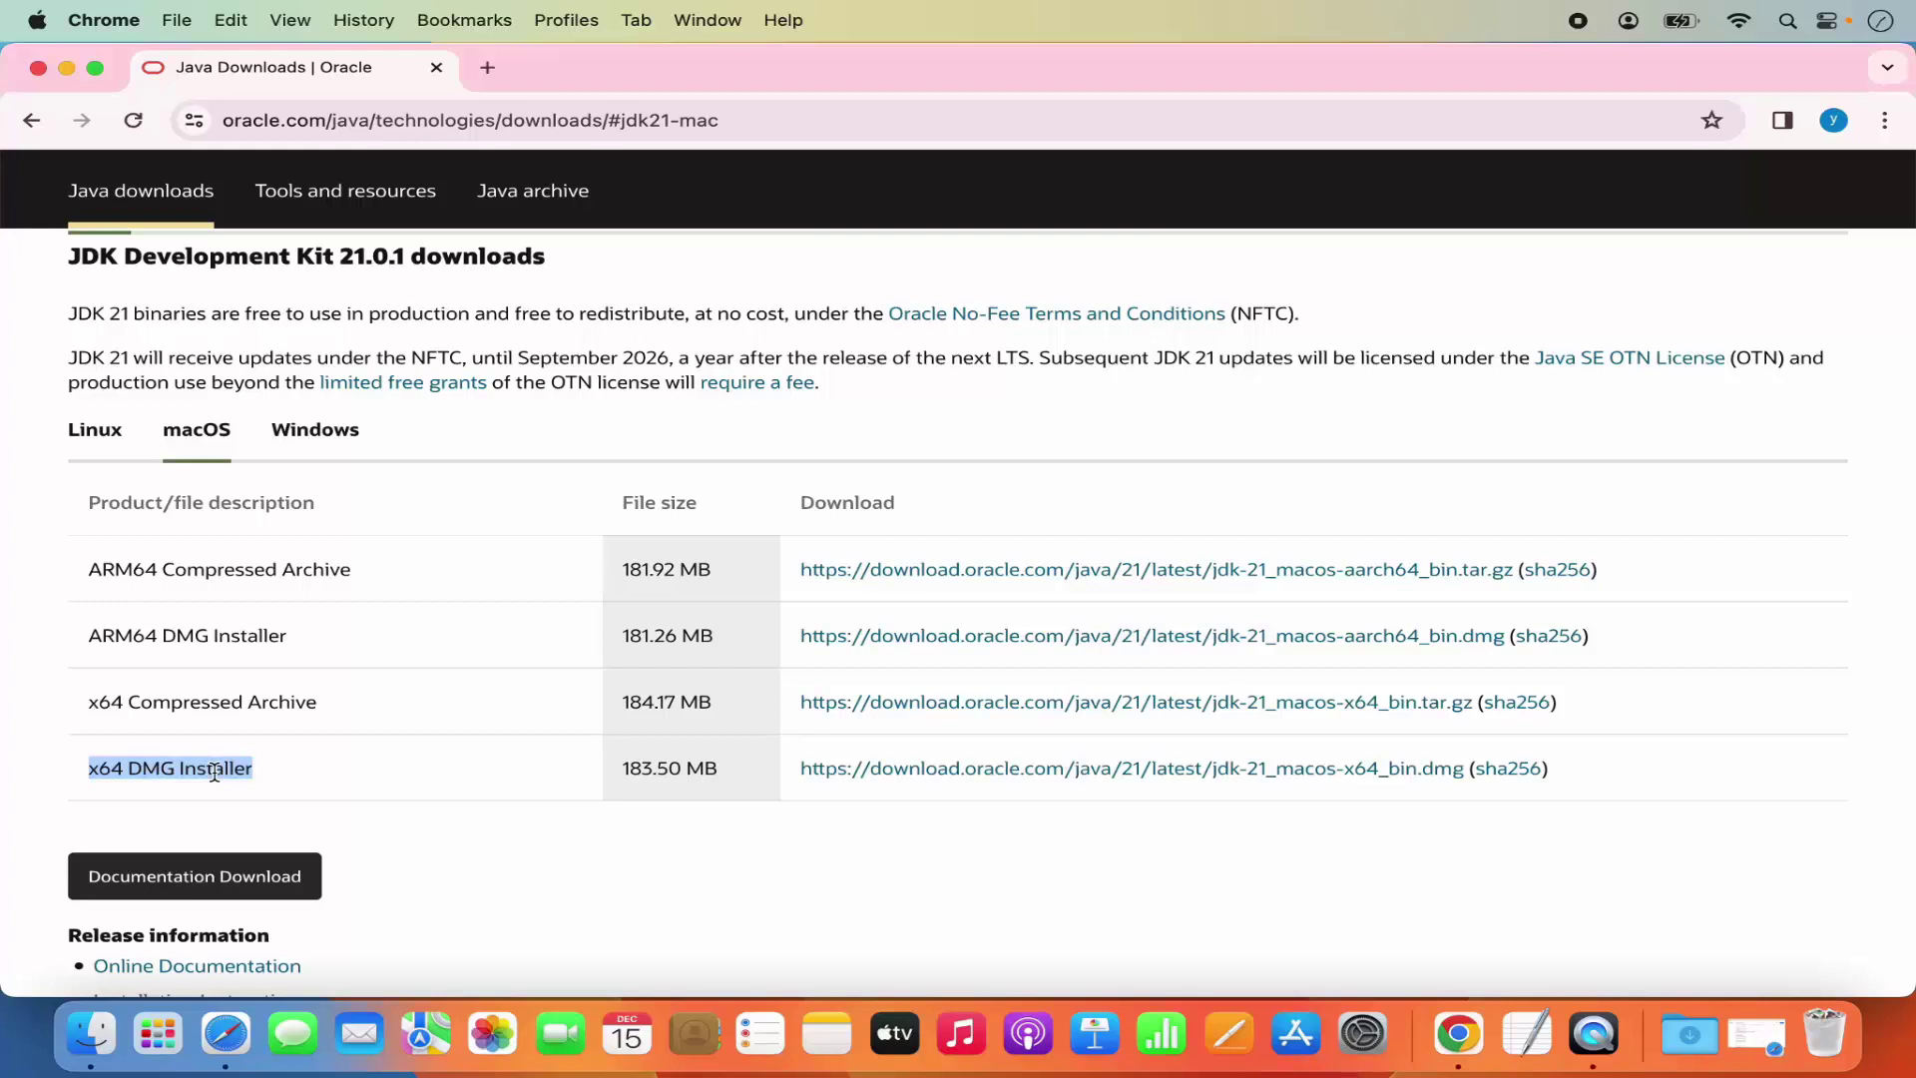
pyautogui.tripleClick(250, 638)
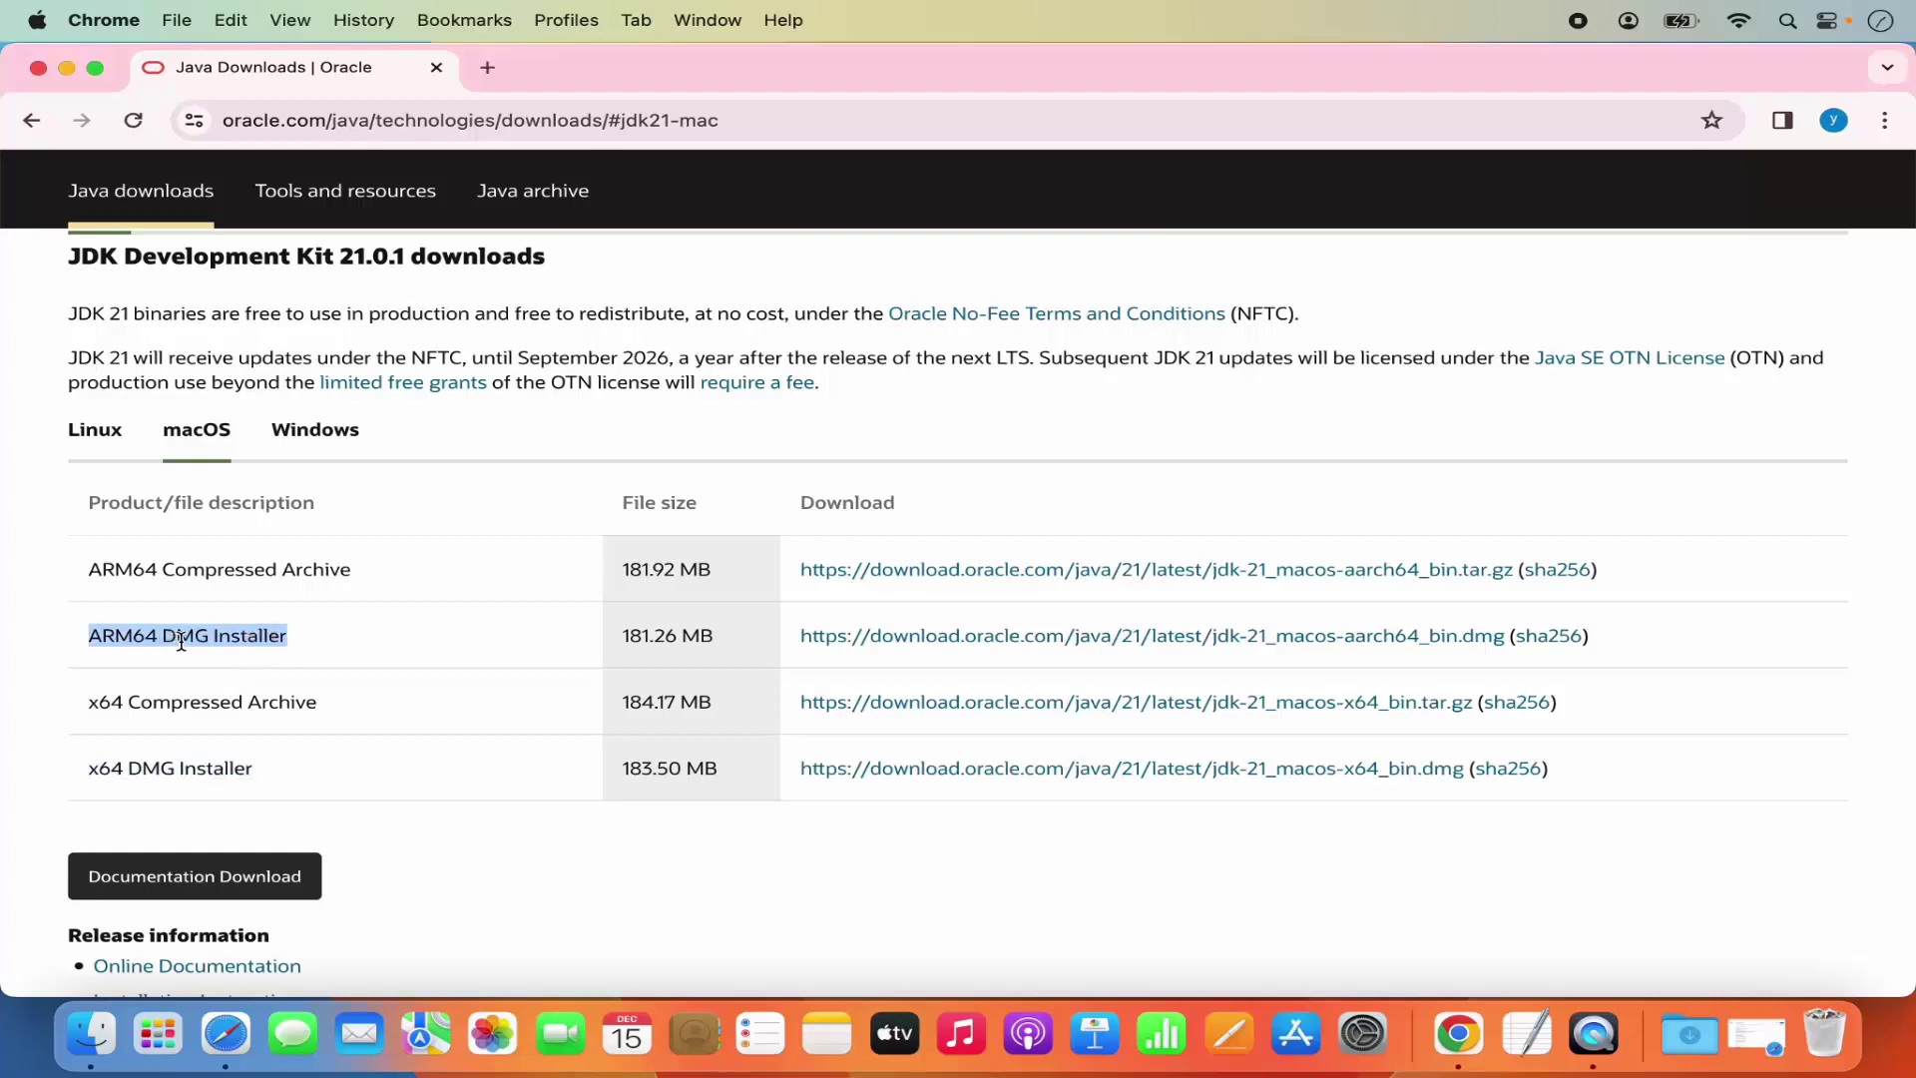
pyautogui.click(954, 646)
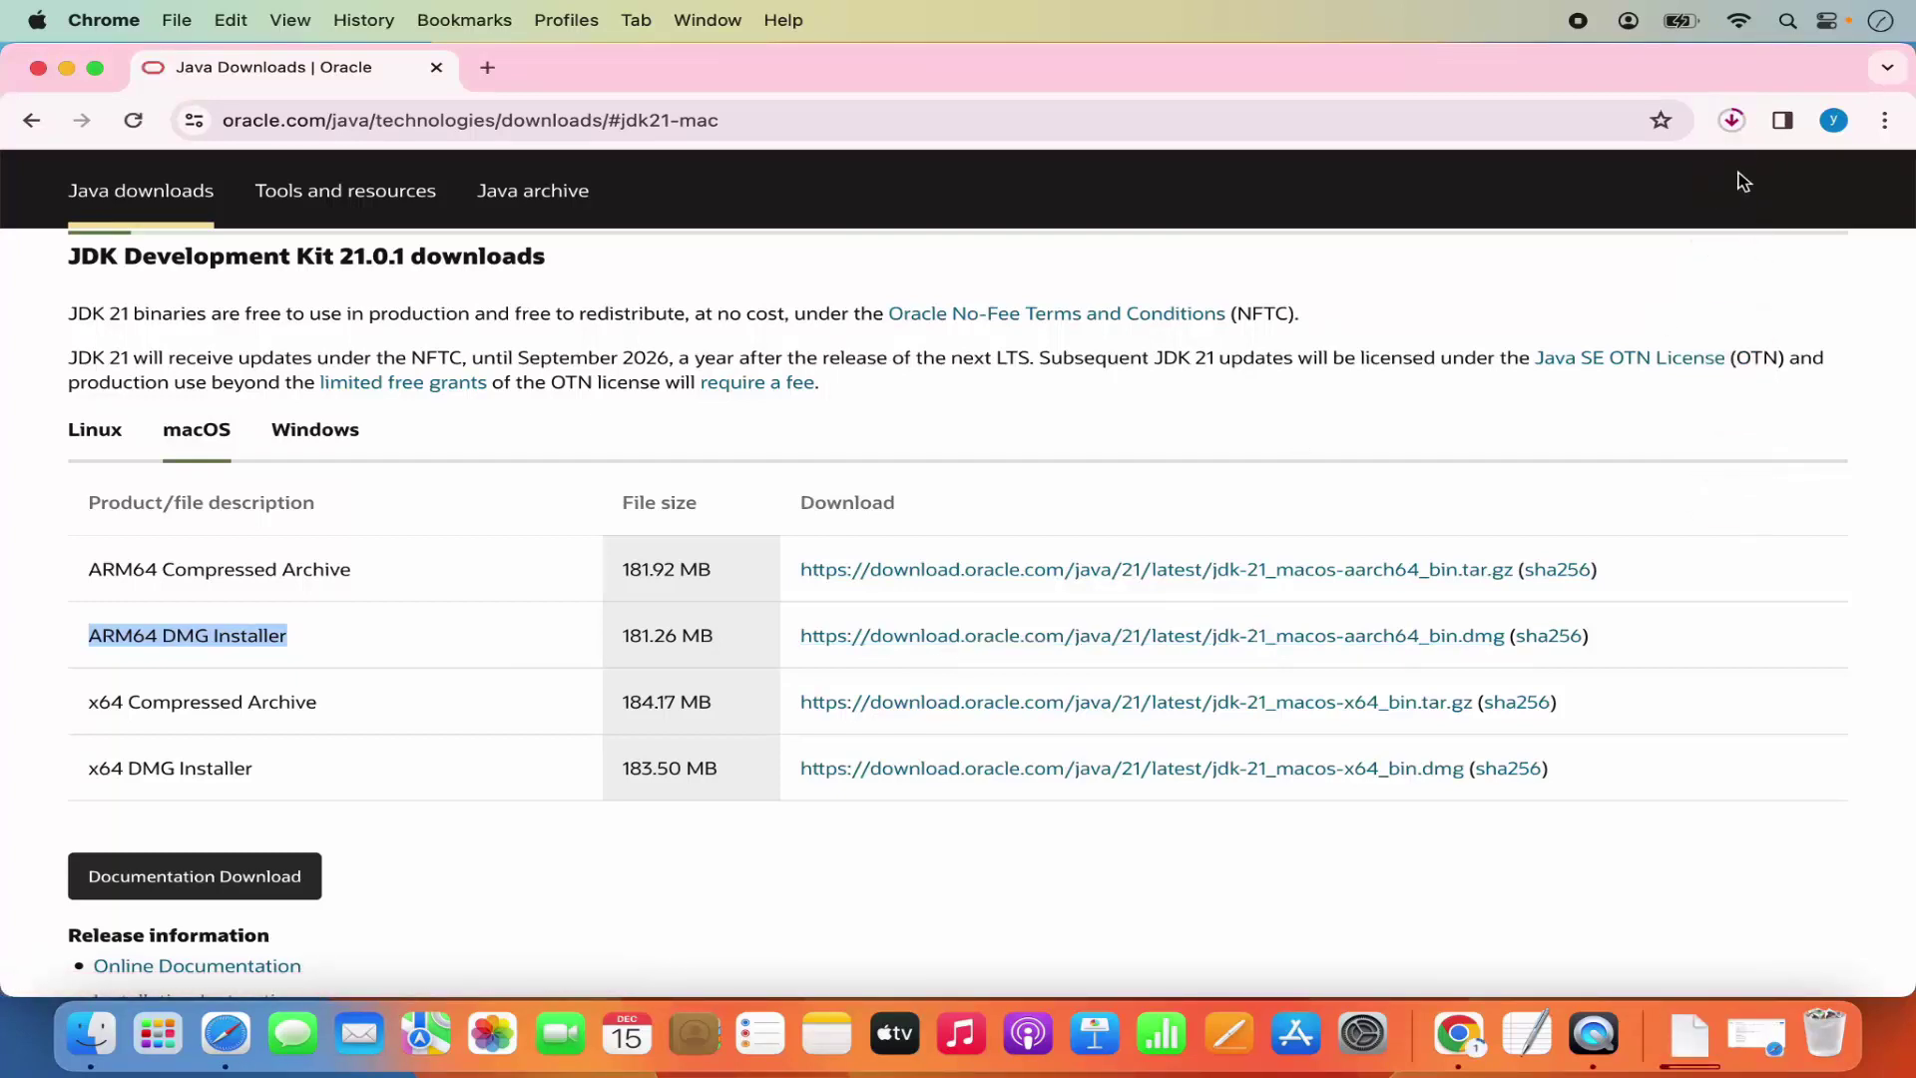
# - Open the downloaded jdk-21_macos-aarch64_bin.dmg and launch JDK 21.0.1.pkg, minimizing the browser and disk image windows
pyautogui.click(1733, 123)
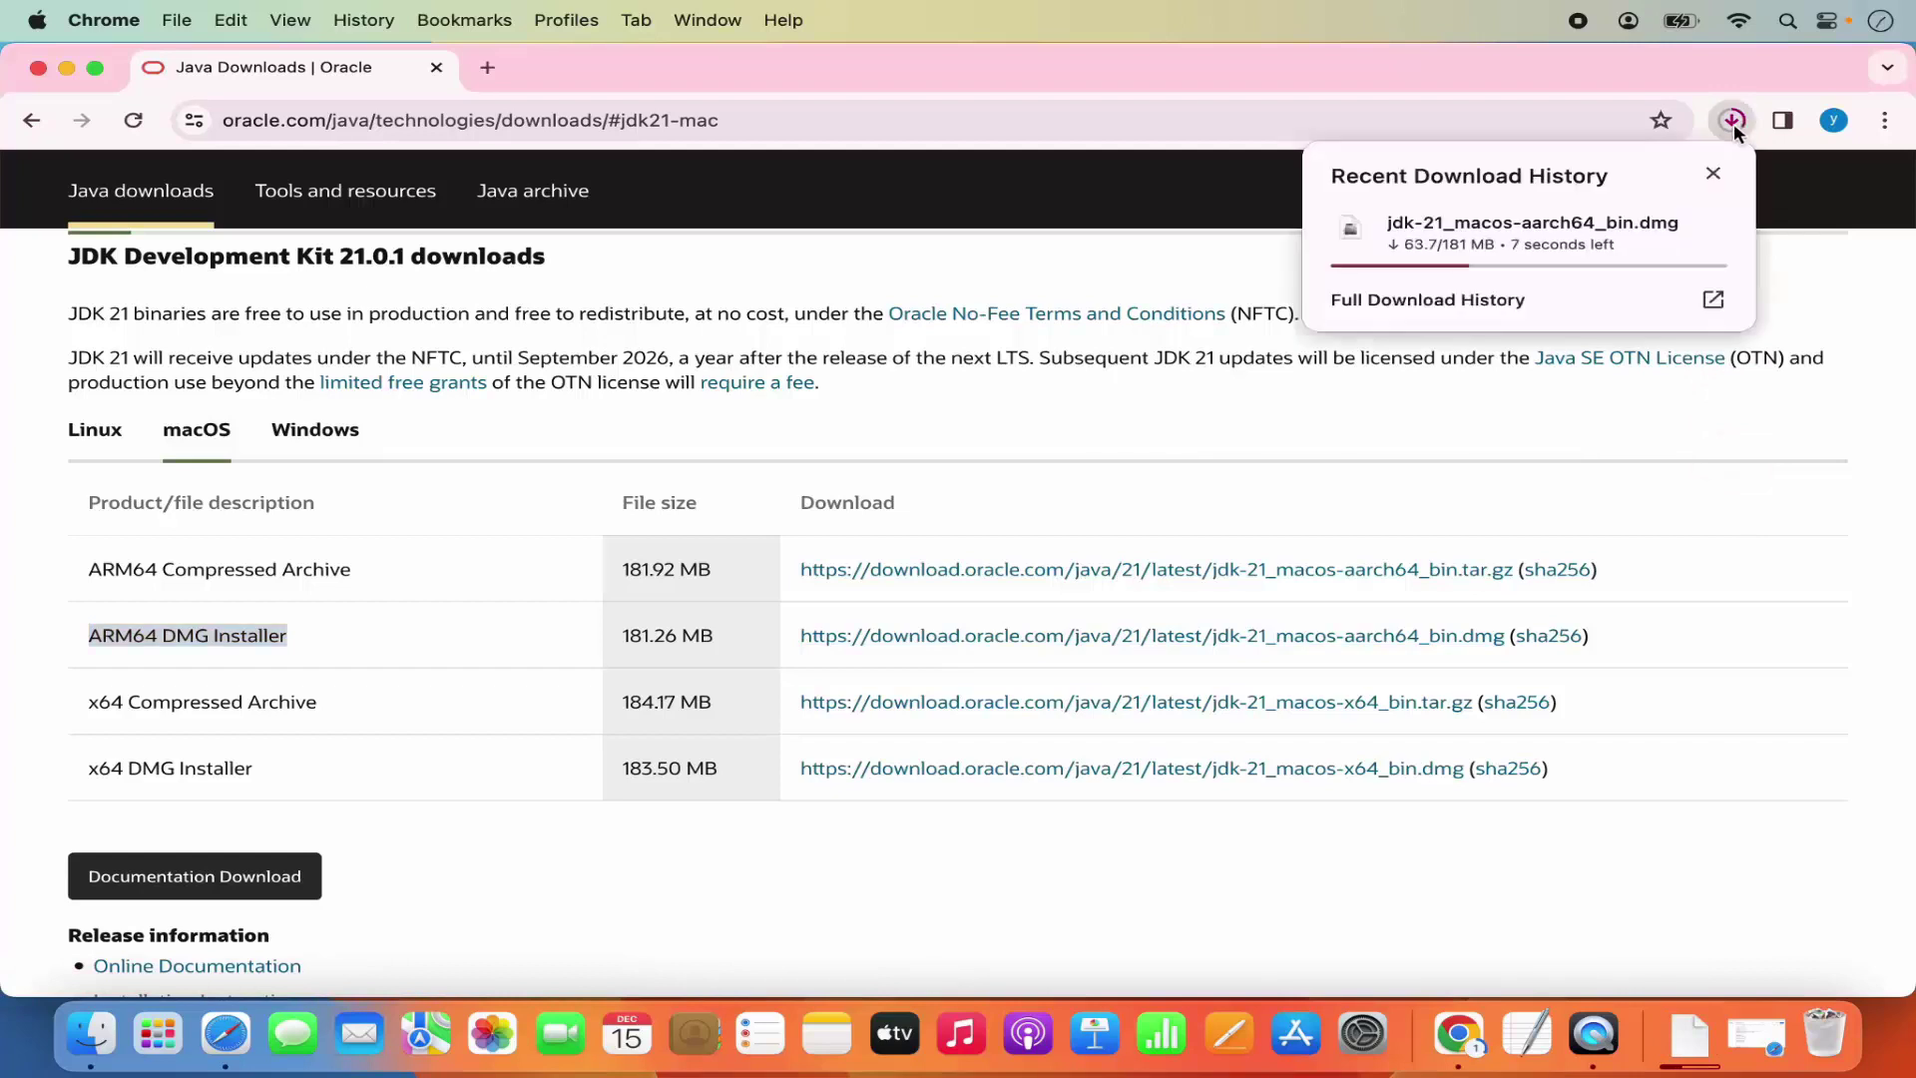
pyautogui.moveTo(1517, 239)
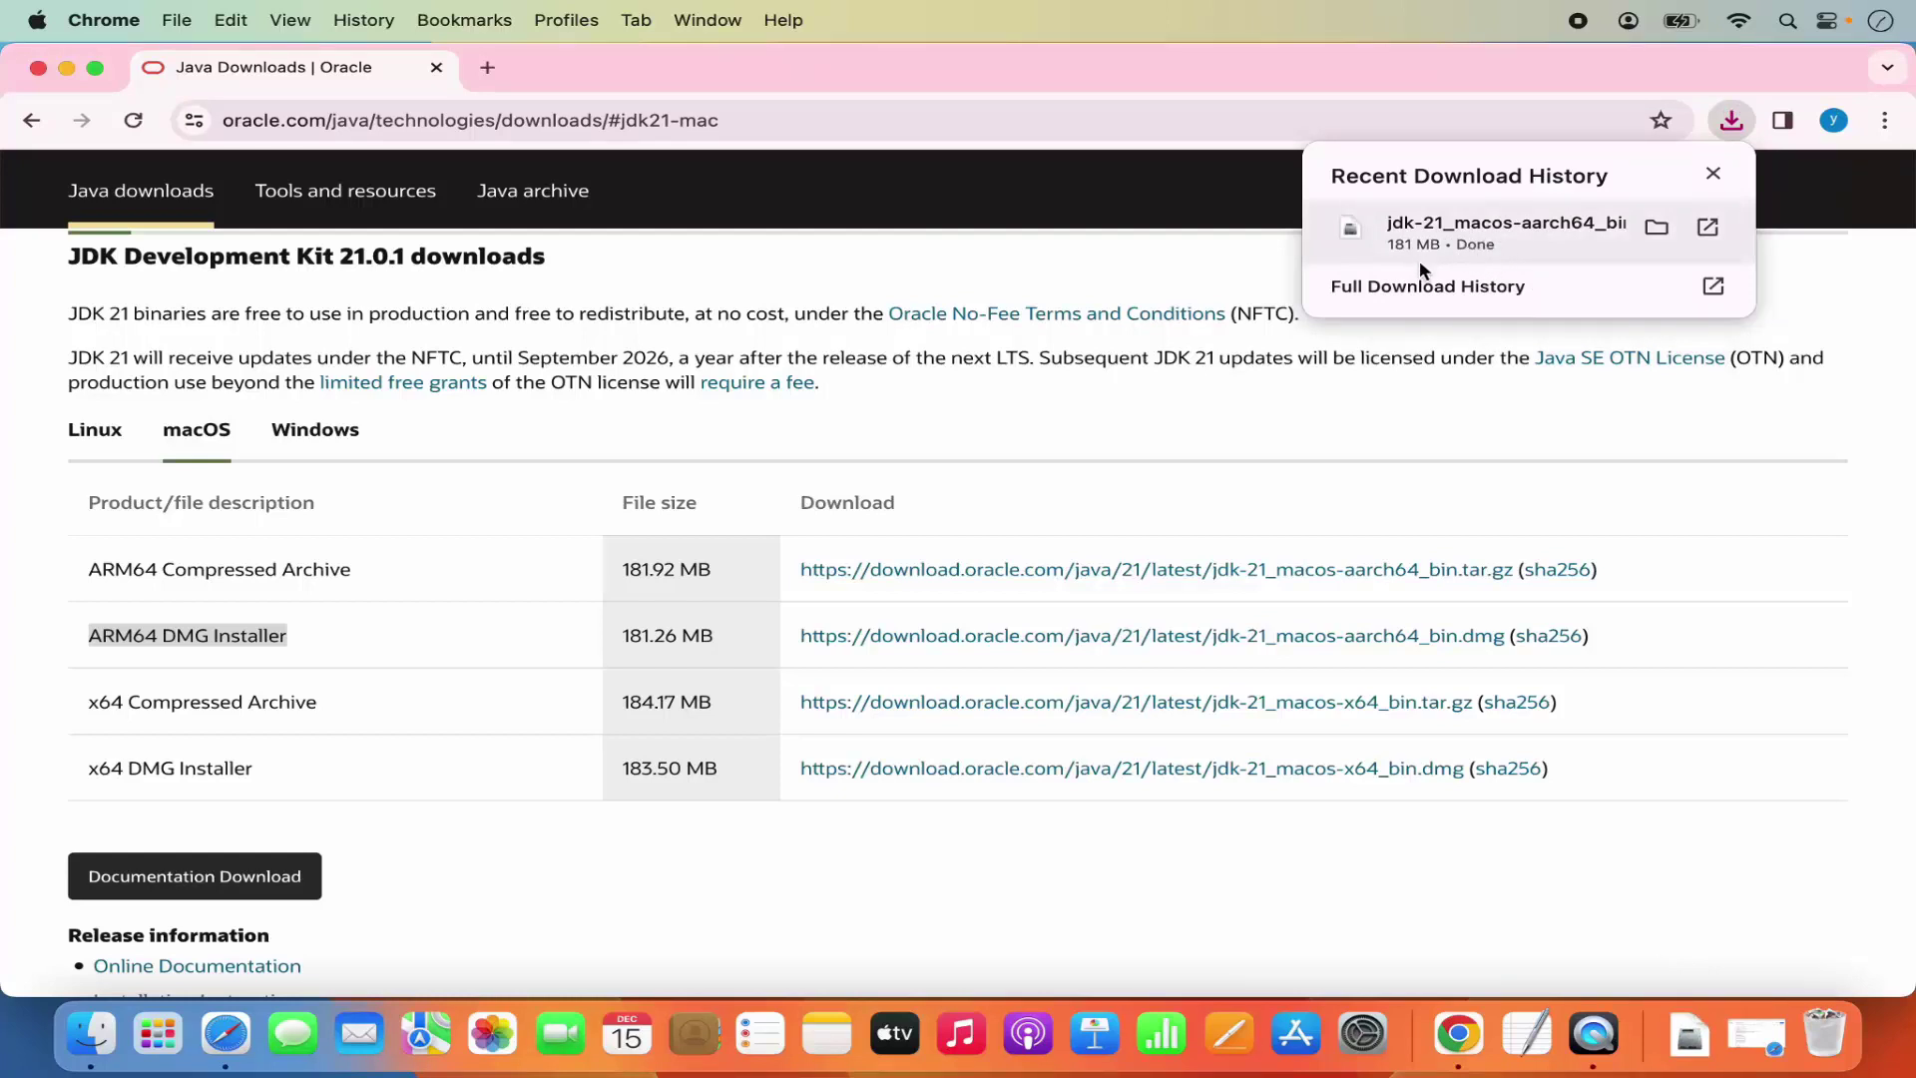
pyautogui.click(1469, 231)
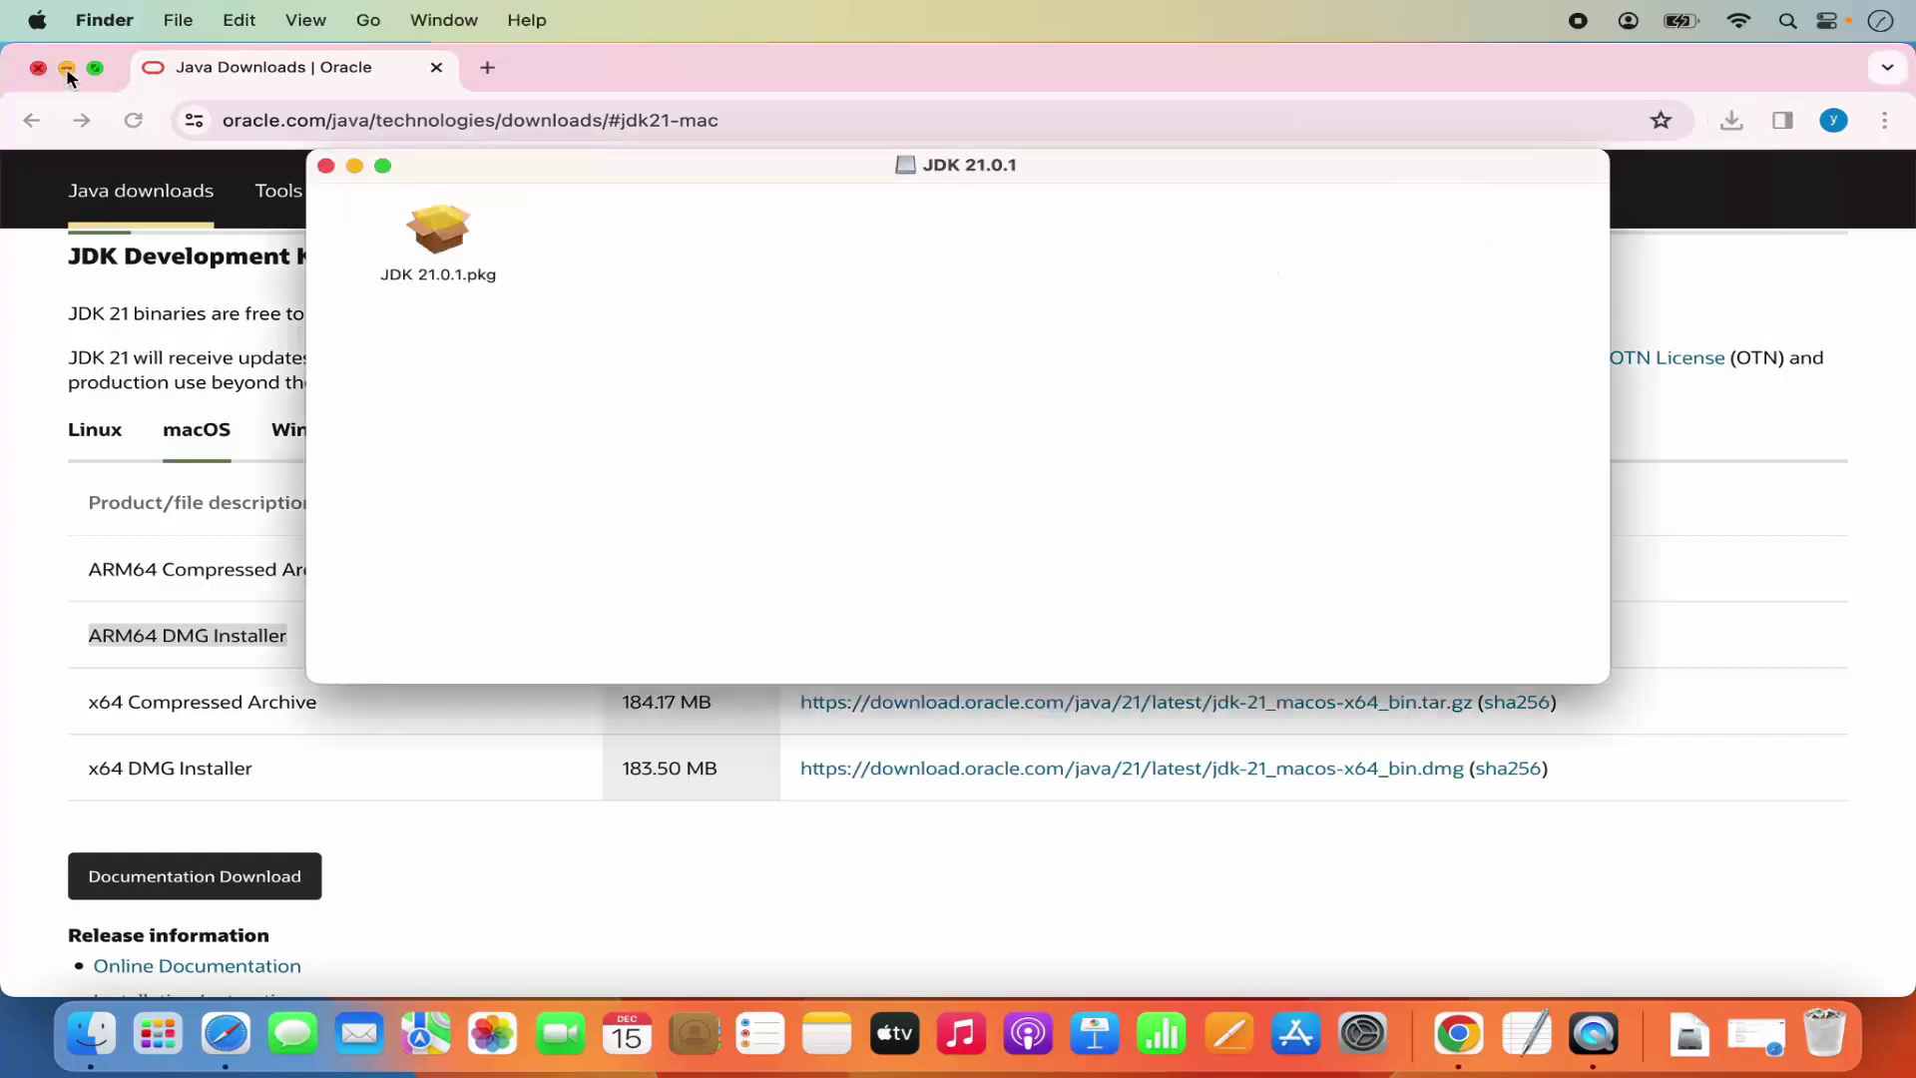
pyautogui.click(67, 69)
pyautogui.moveTo(741, 180); pyautogui.dragTo(800, 239)
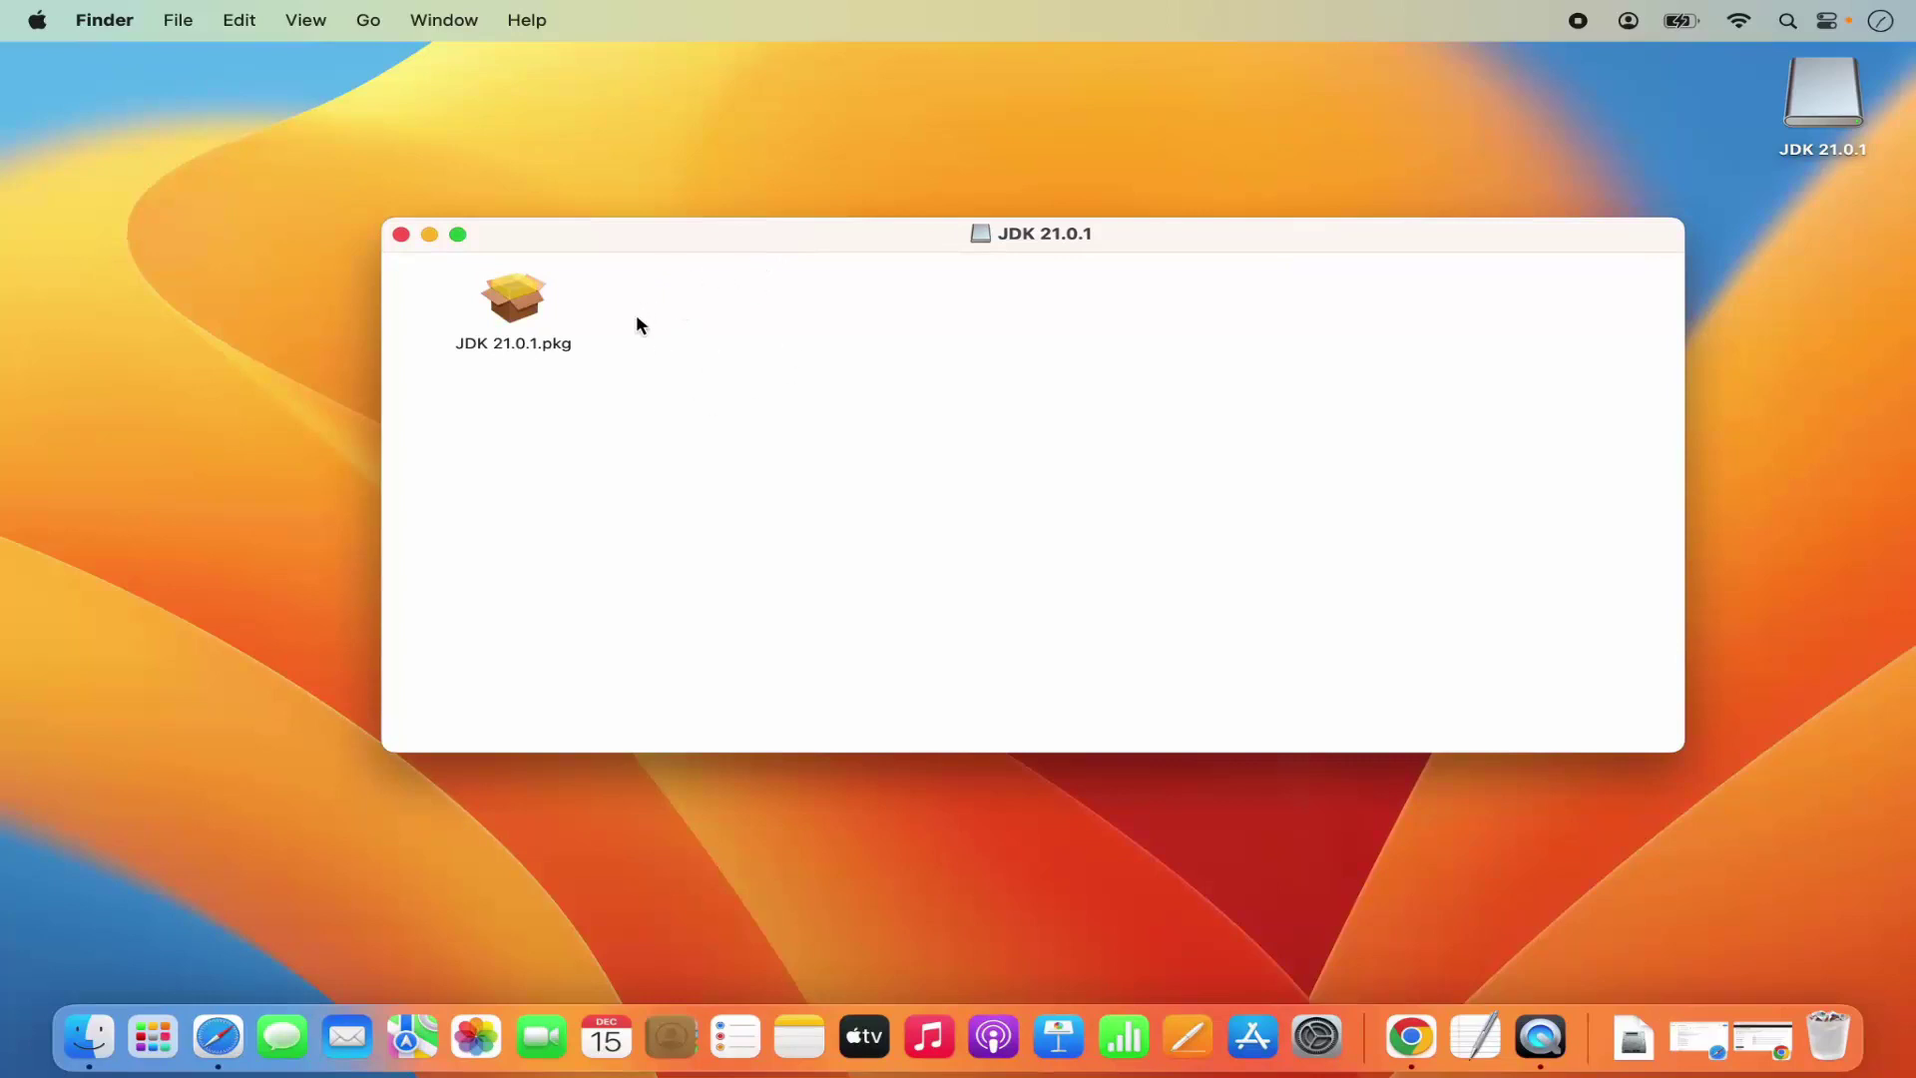
pyautogui.doubleClick(515, 322)
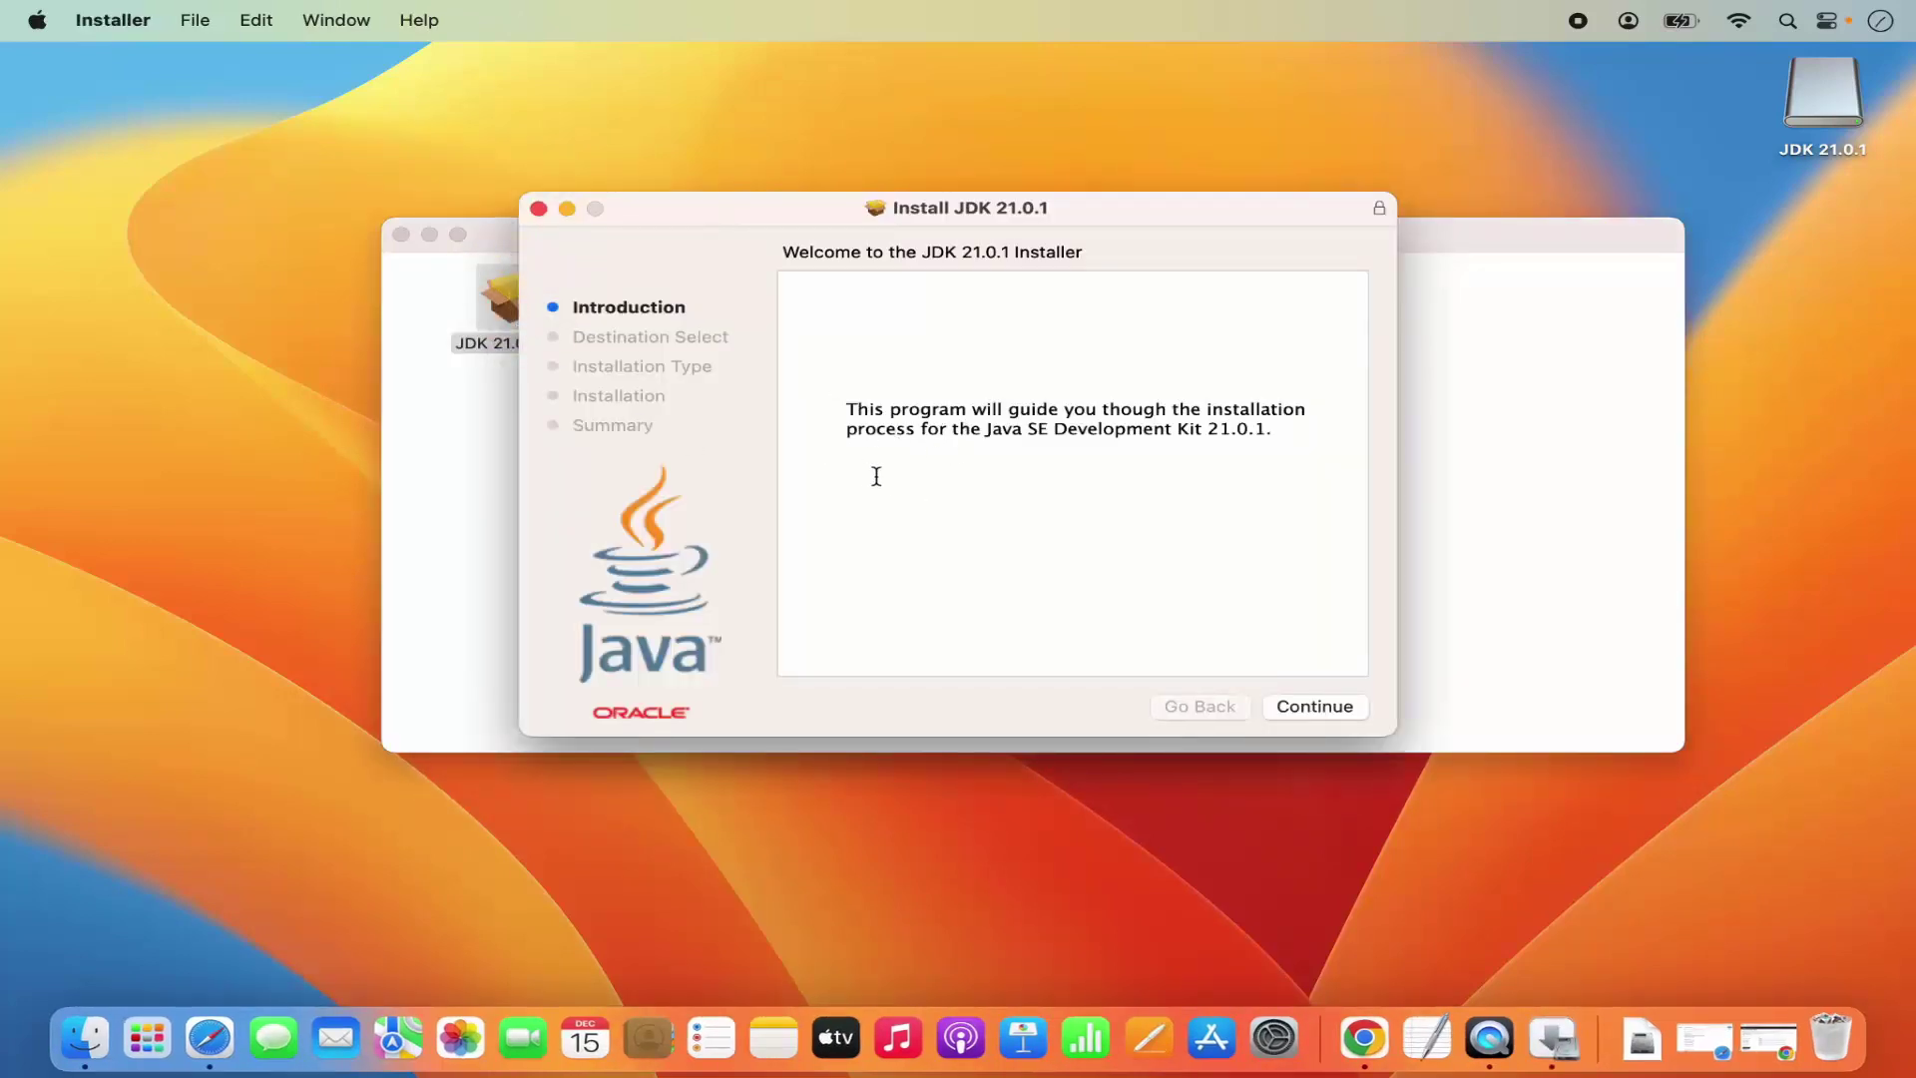
pyautogui.click(430, 236)
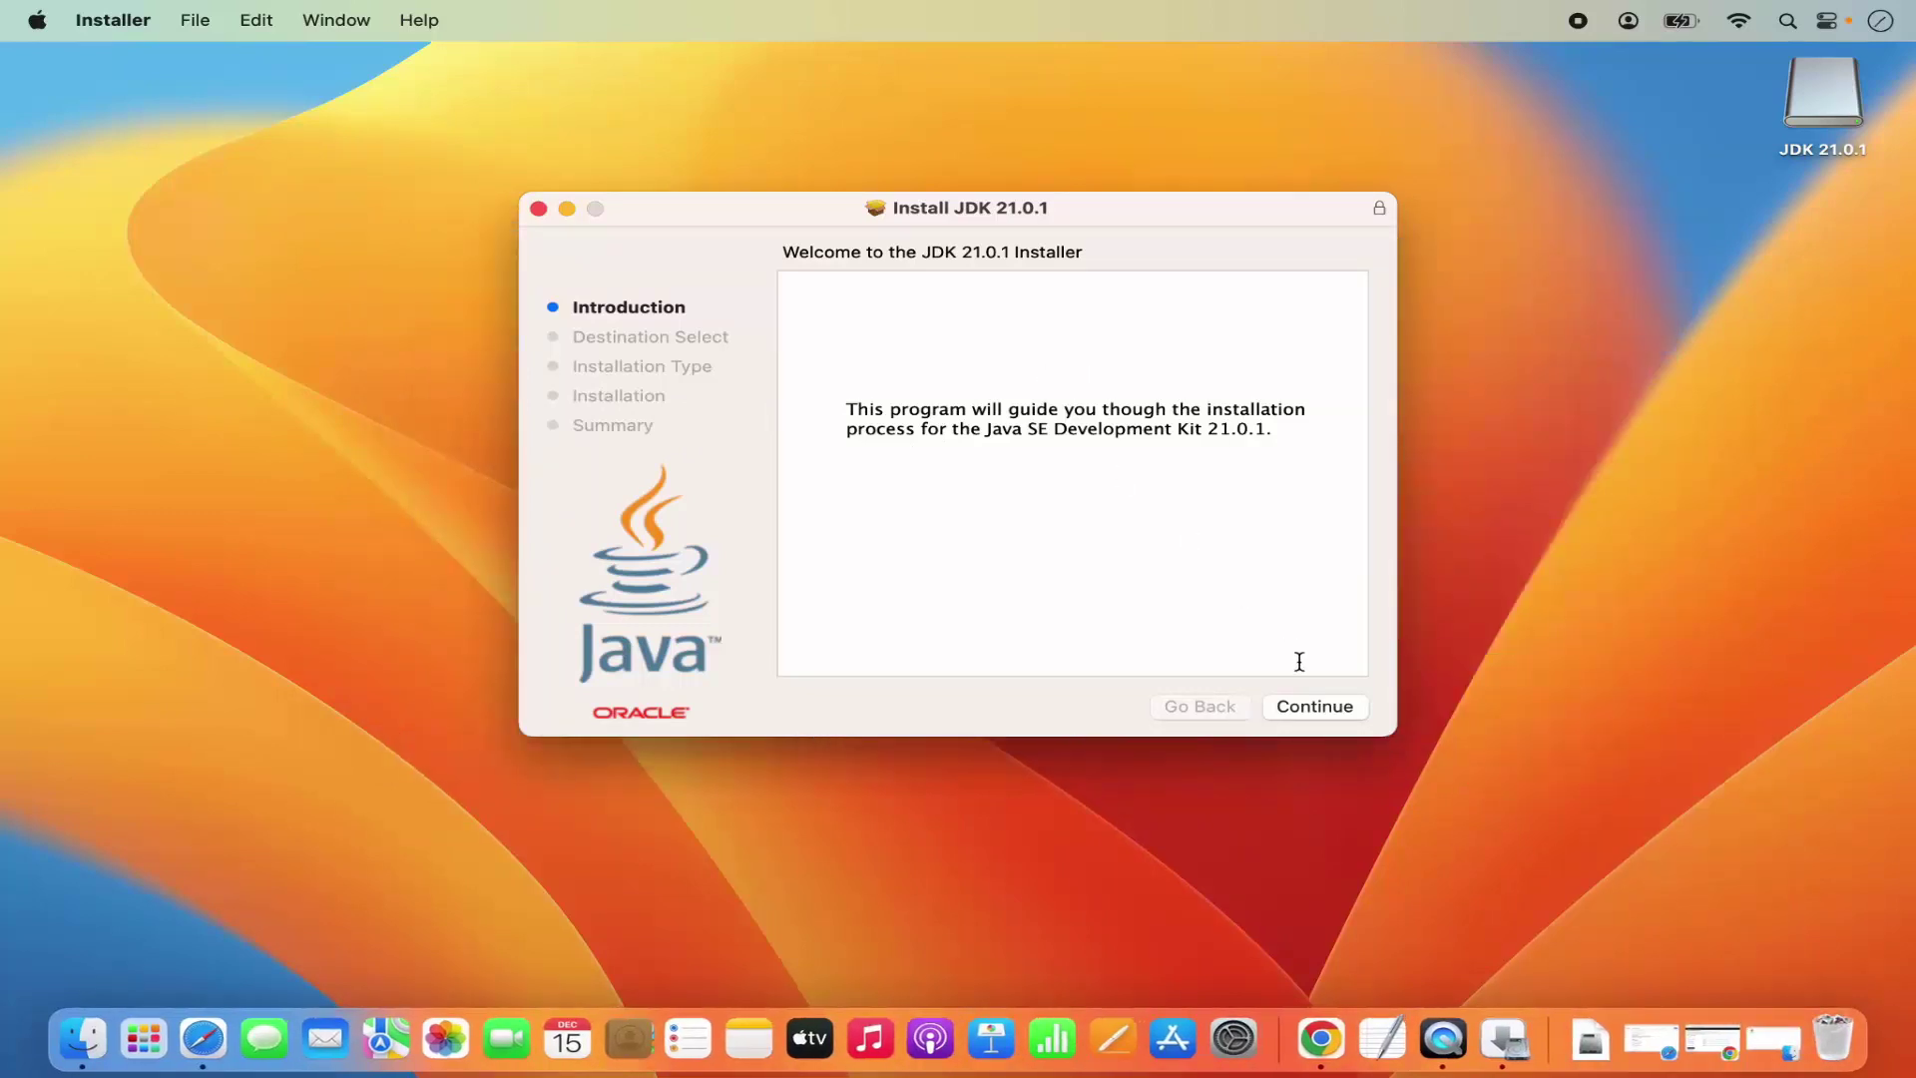
# - Run the standard JDK 21.0.1 installation, authorizing it with the account password, and move the installer to the Bin when closing
pyautogui.click(1316, 709)
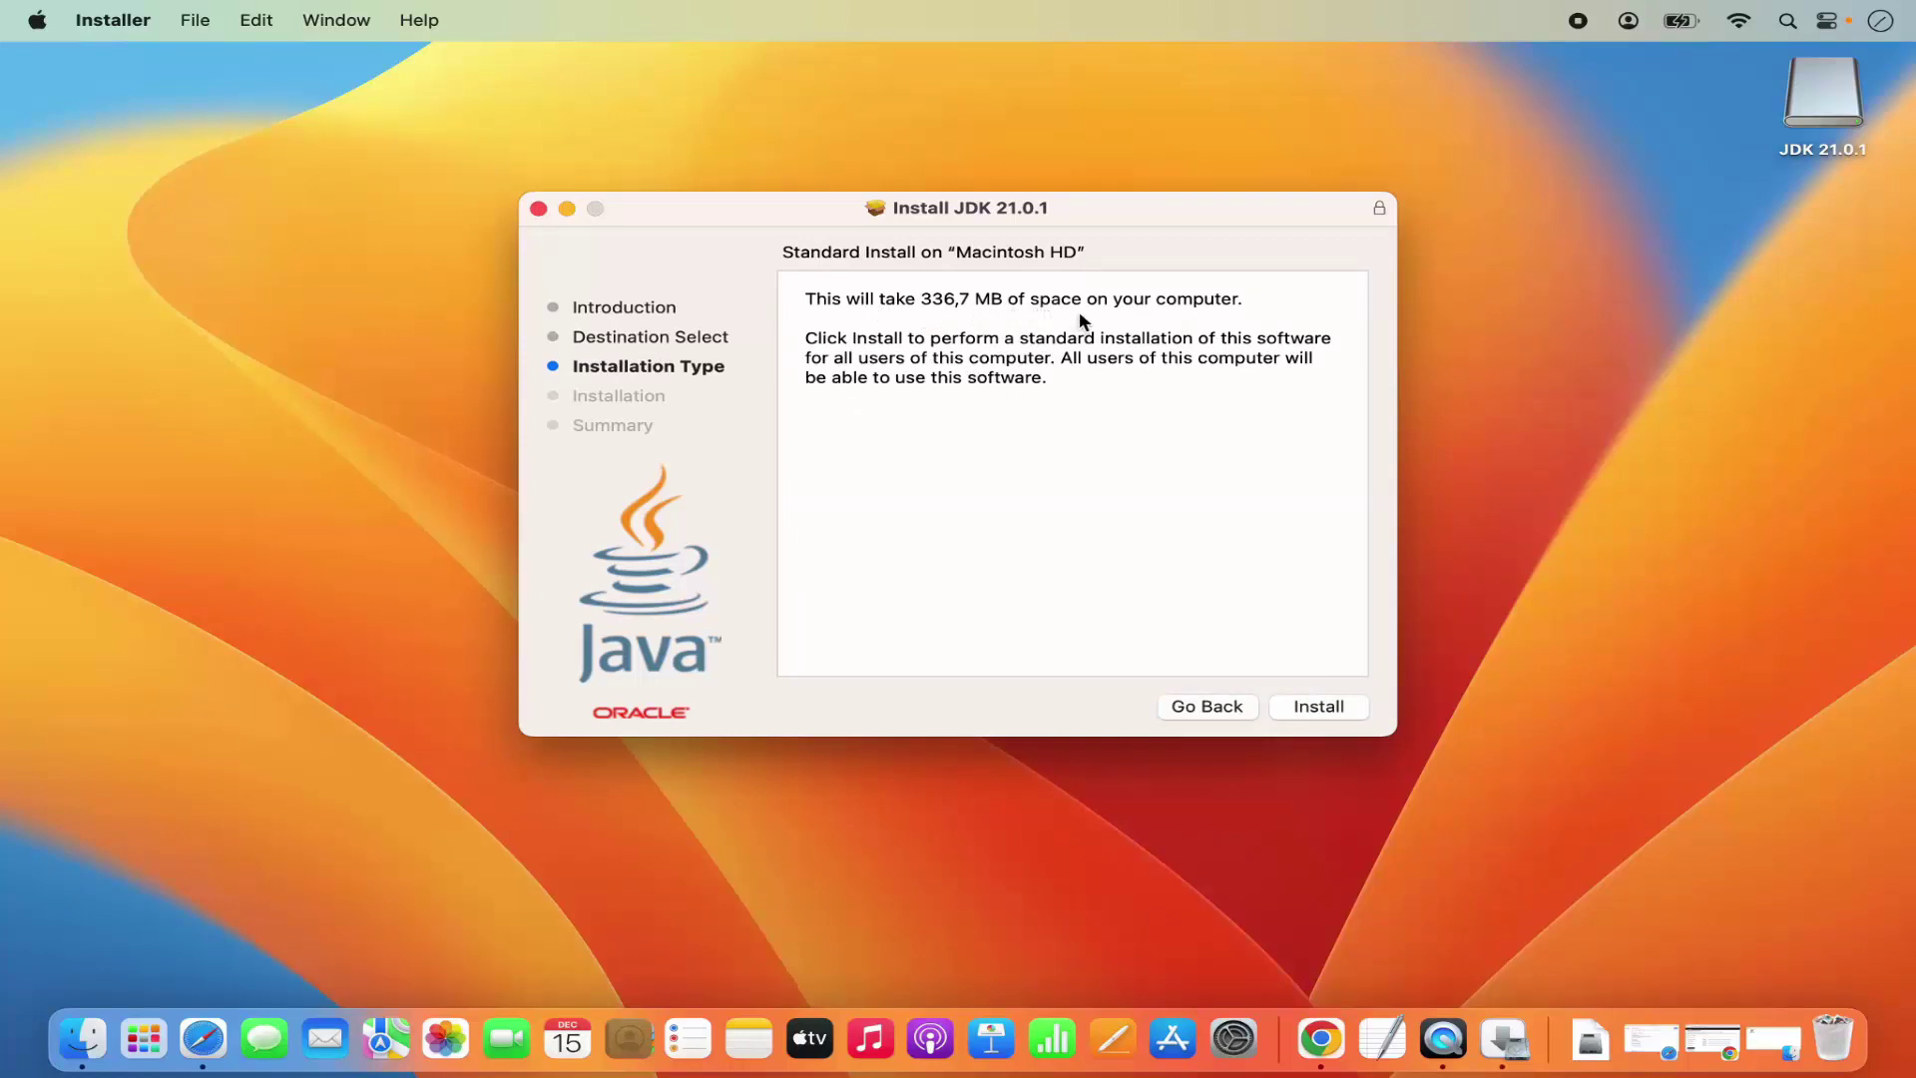
pyautogui.click(1303, 702)
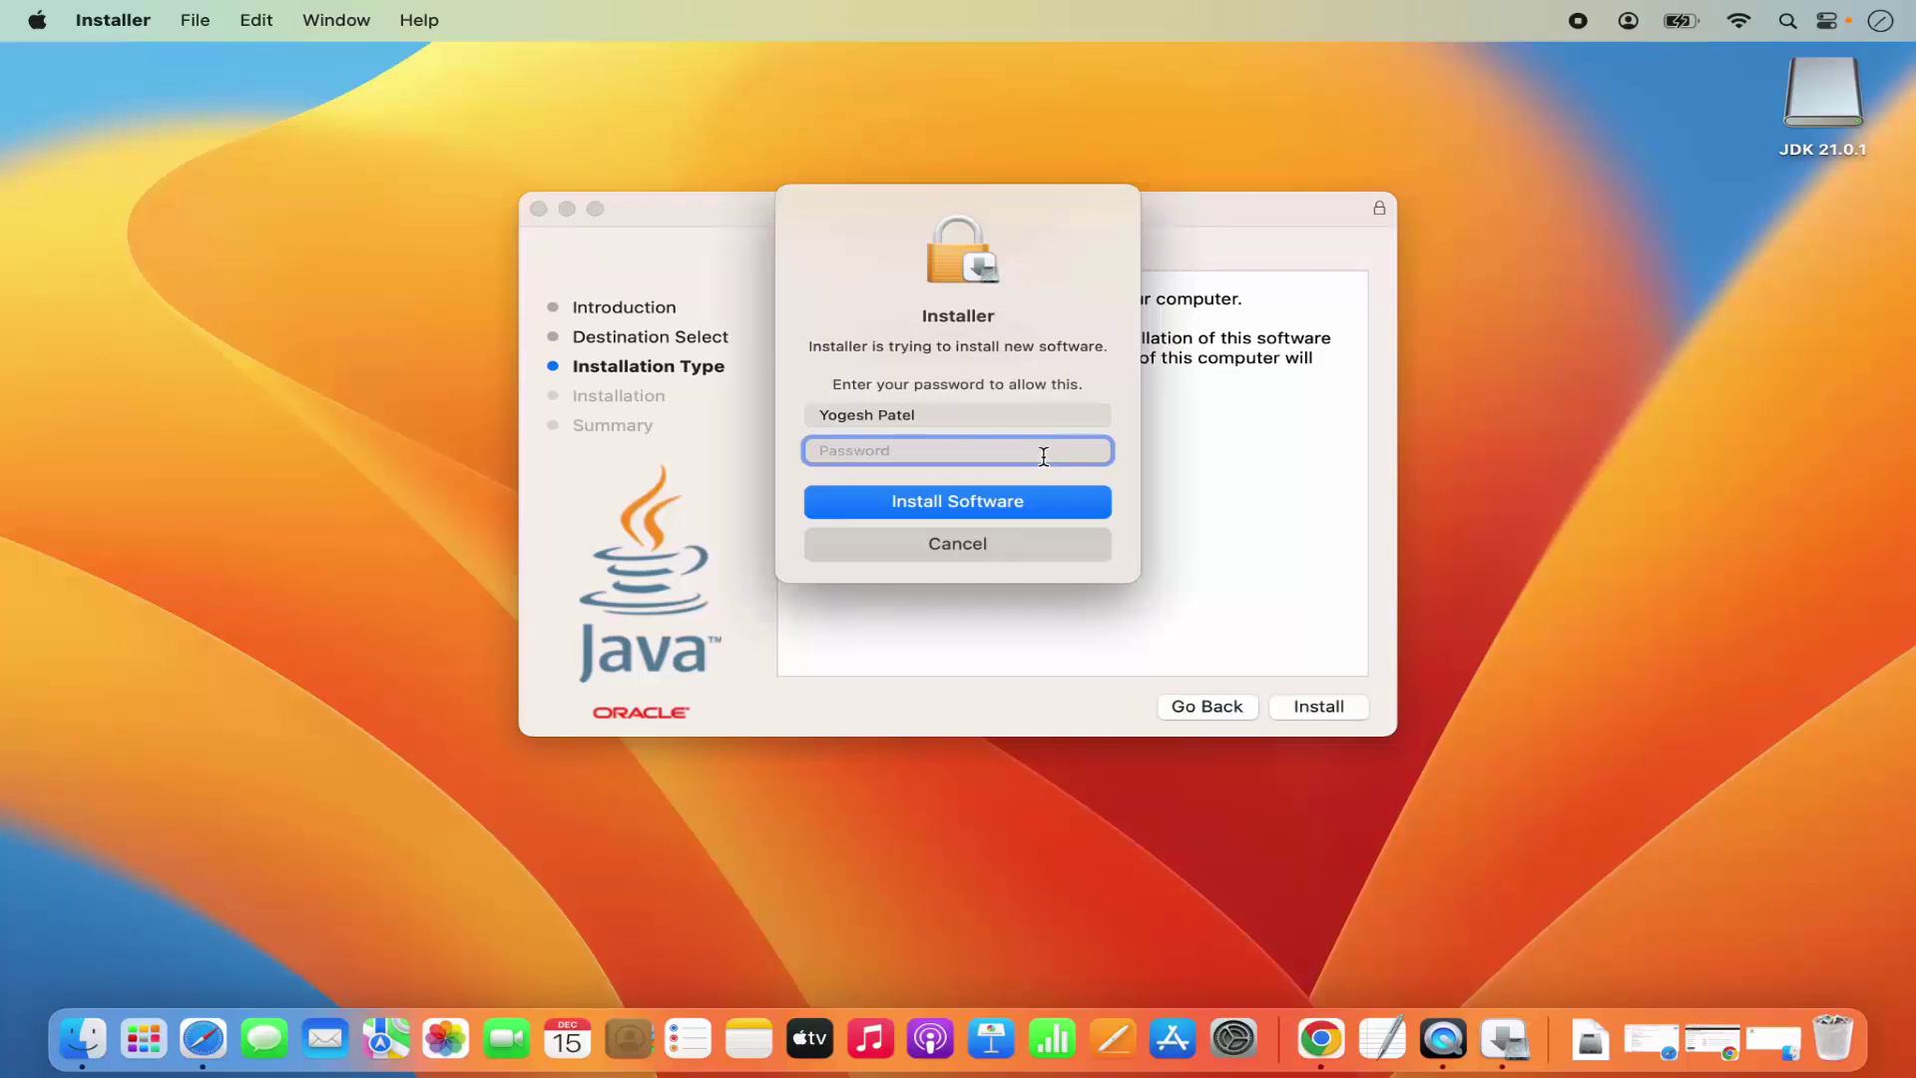
pyautogui.write('••••••')
pyautogui.click(1031, 509)
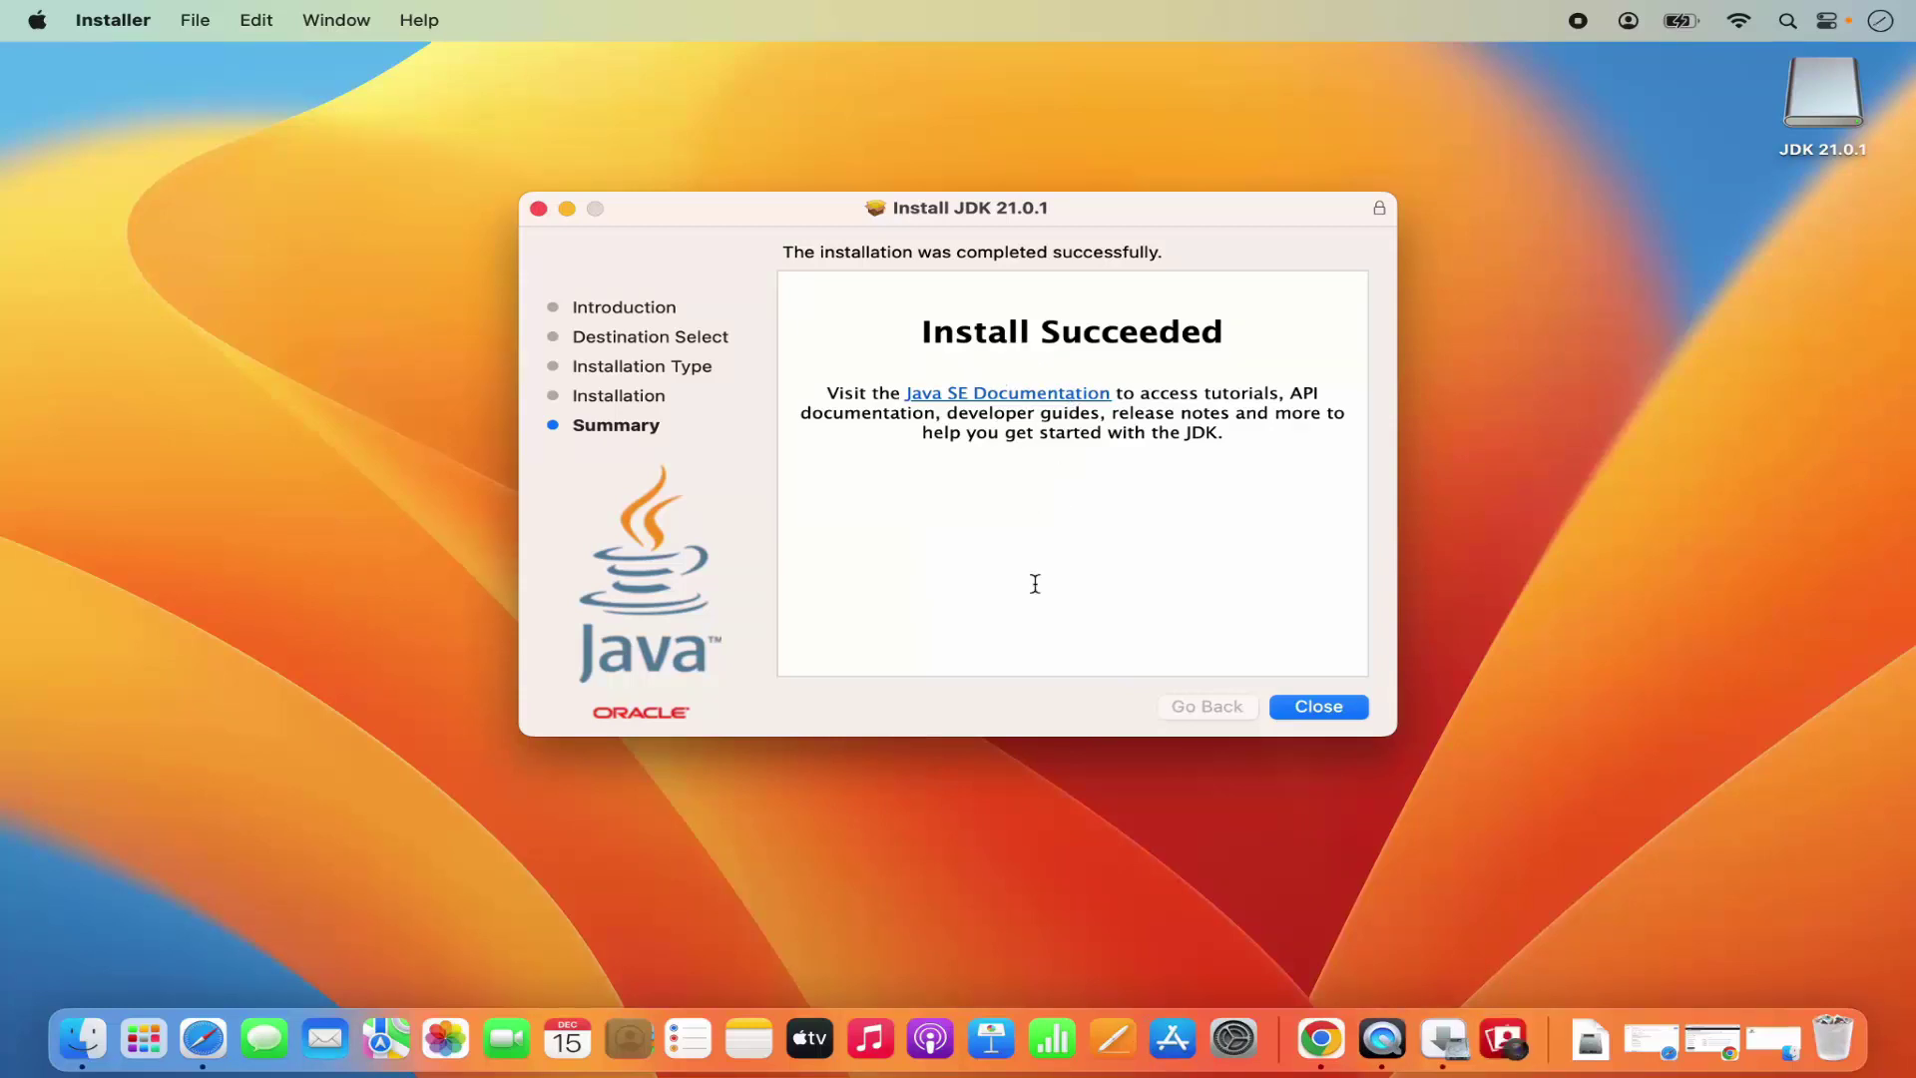
pyautogui.click(1299, 708)
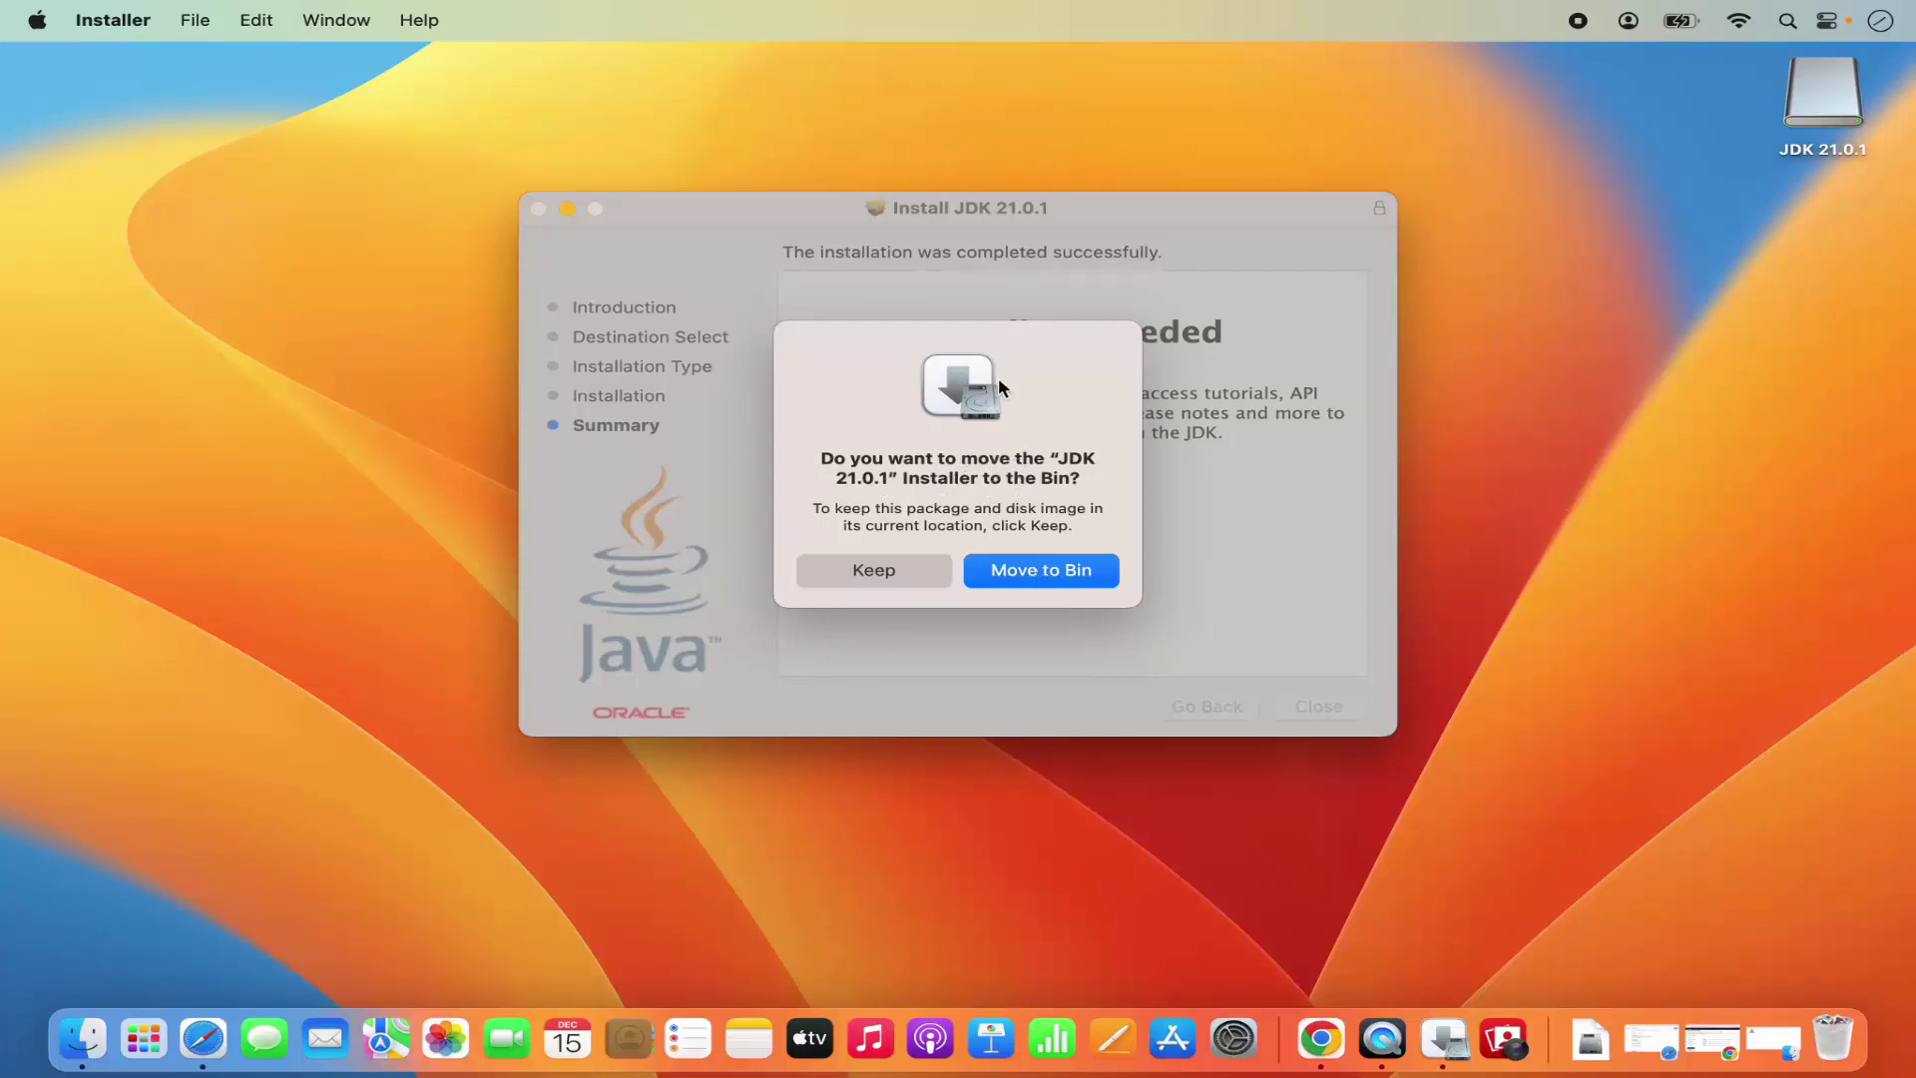
pyautogui.click(1060, 578)
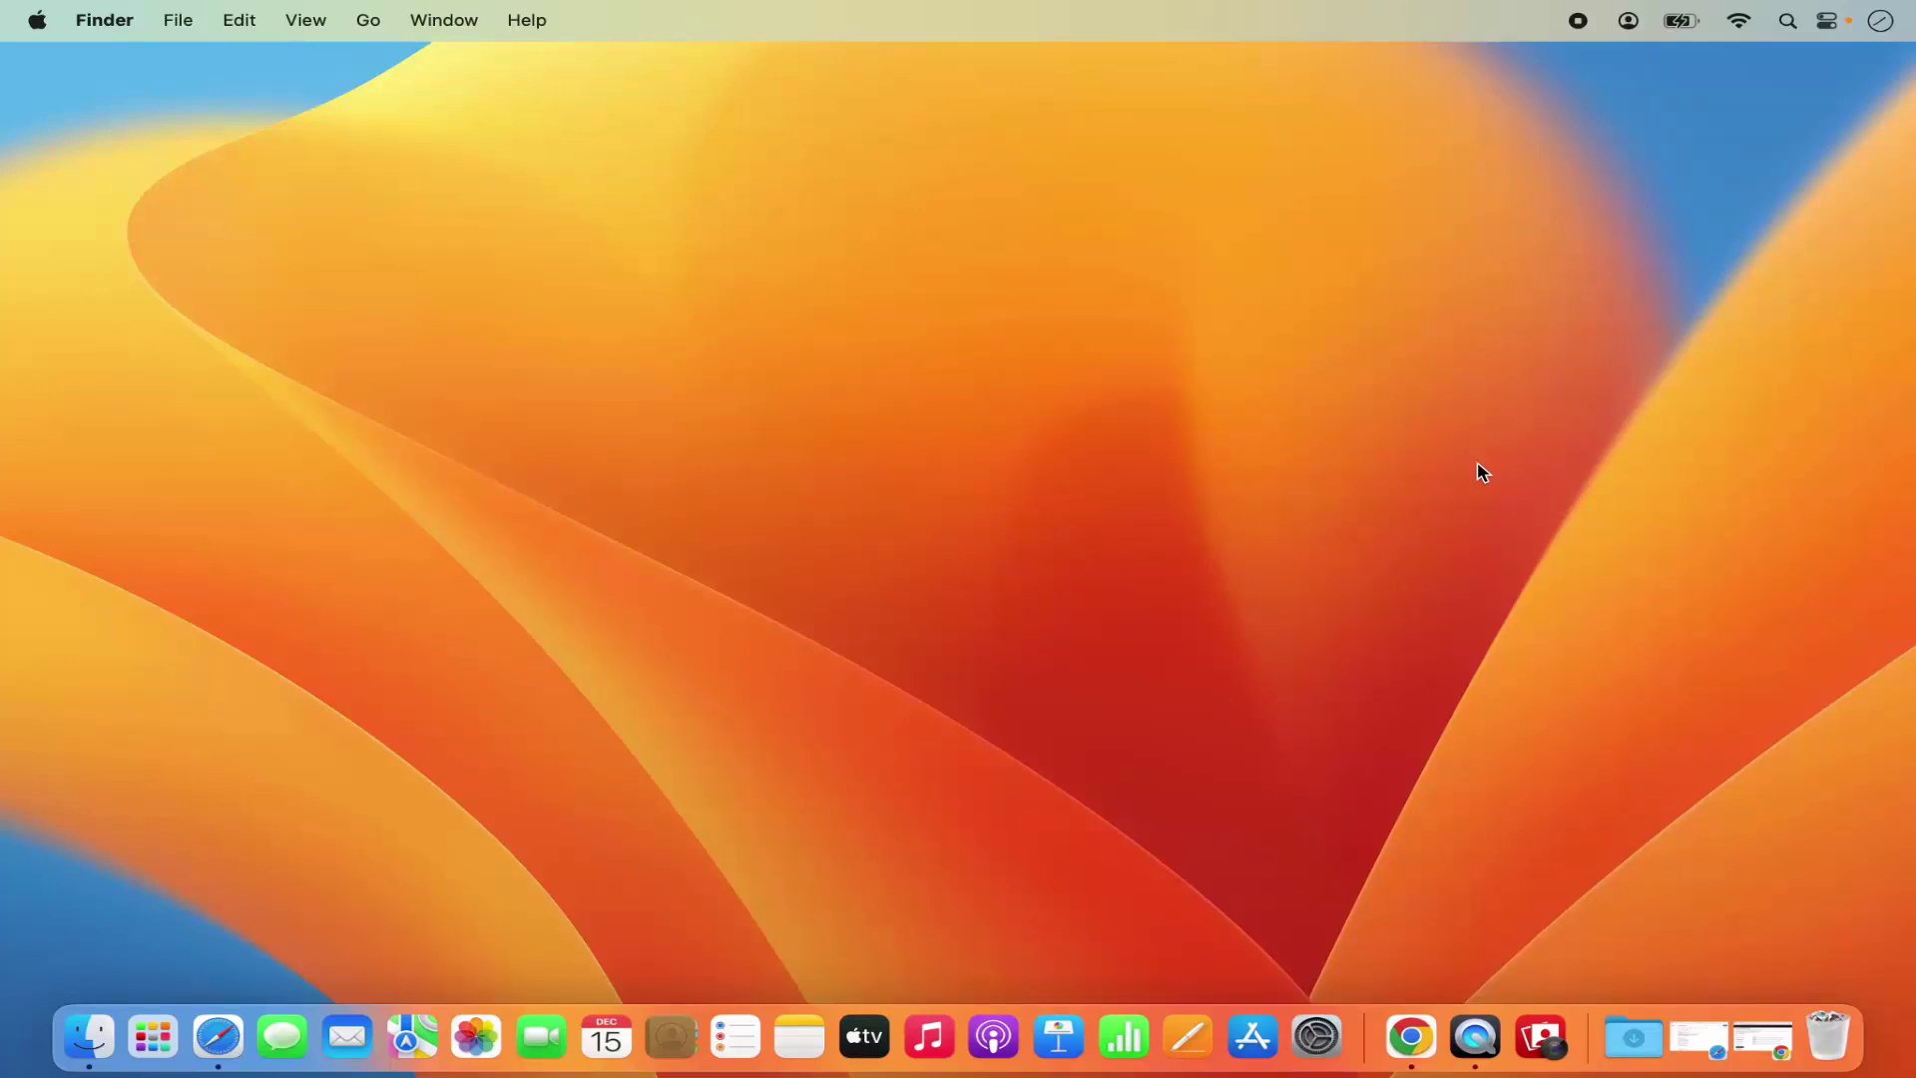
# - Find Terminal with Spotlight, open it, and enlarge its window to fill the screen
pyautogui.click(1787, 22)
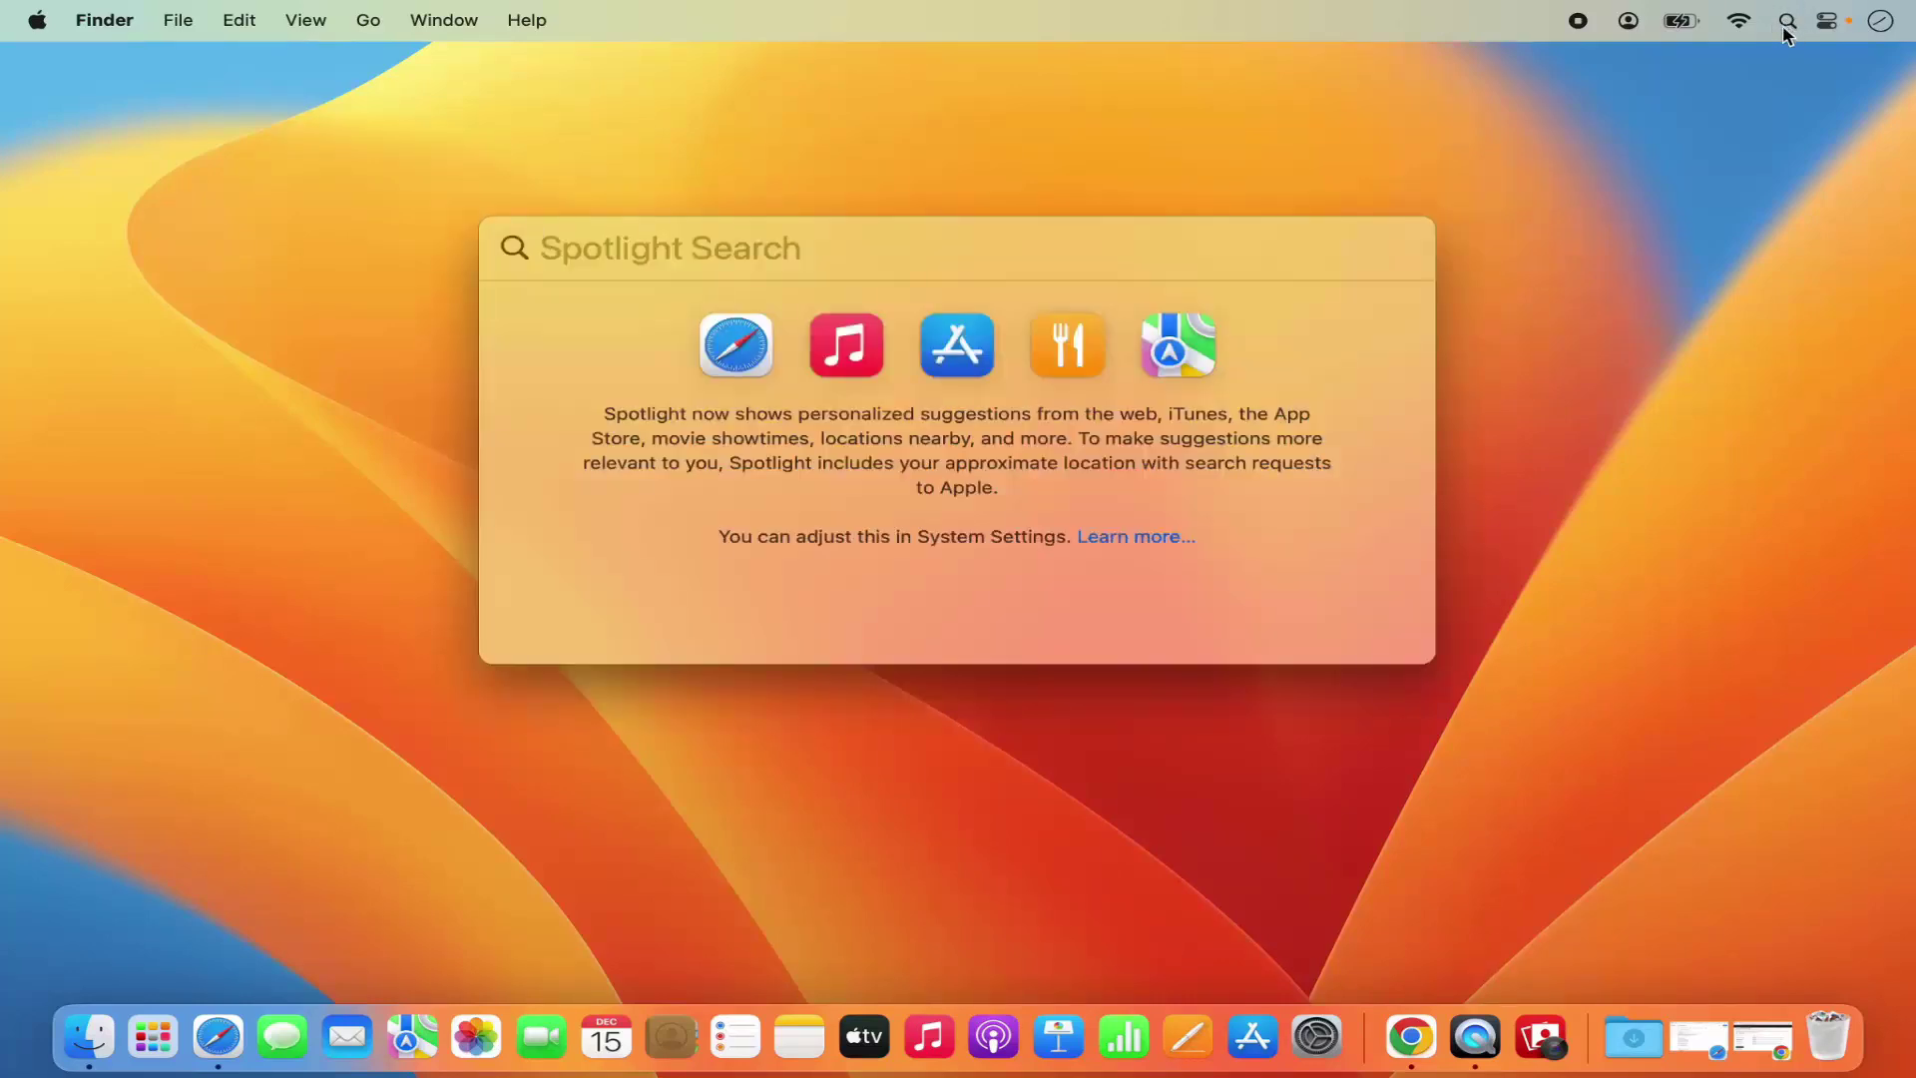
pyautogui.write('t')
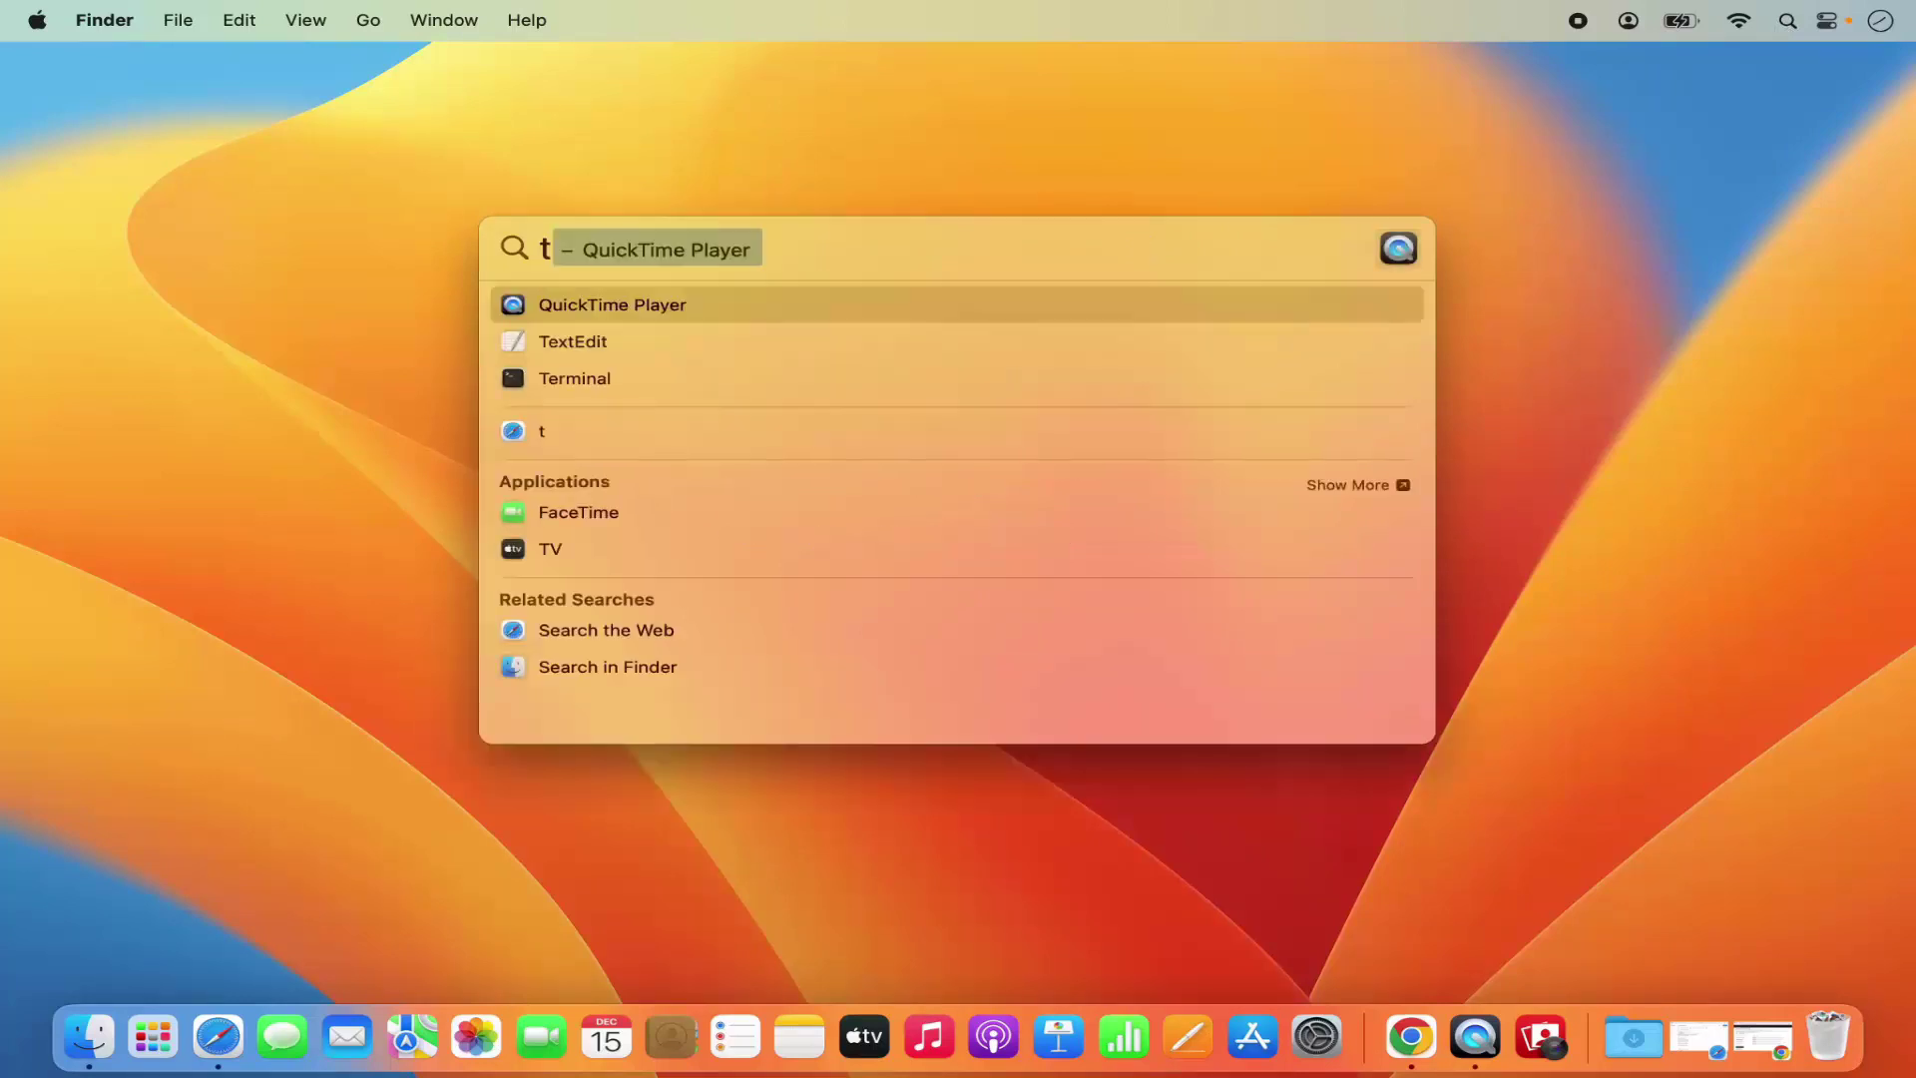
pyautogui.write('ermin')
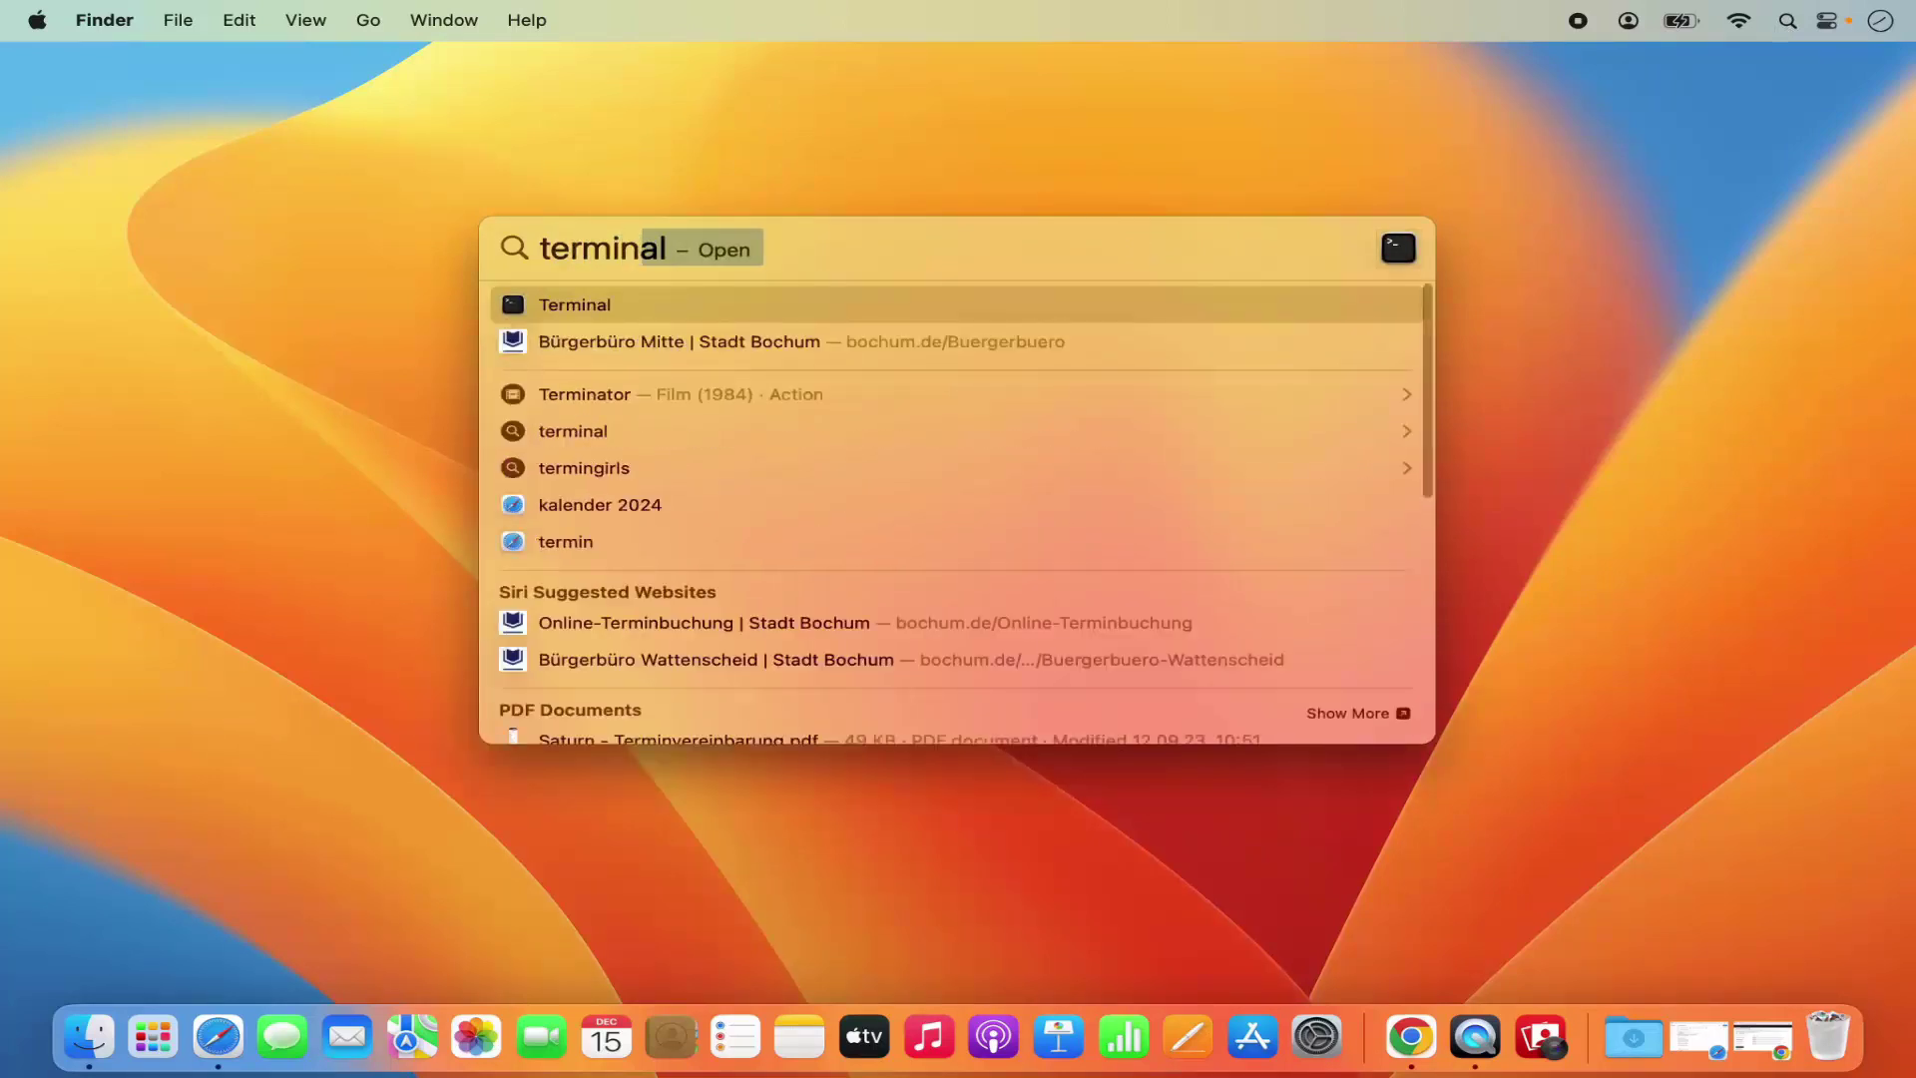
pyautogui.click(864, 301)
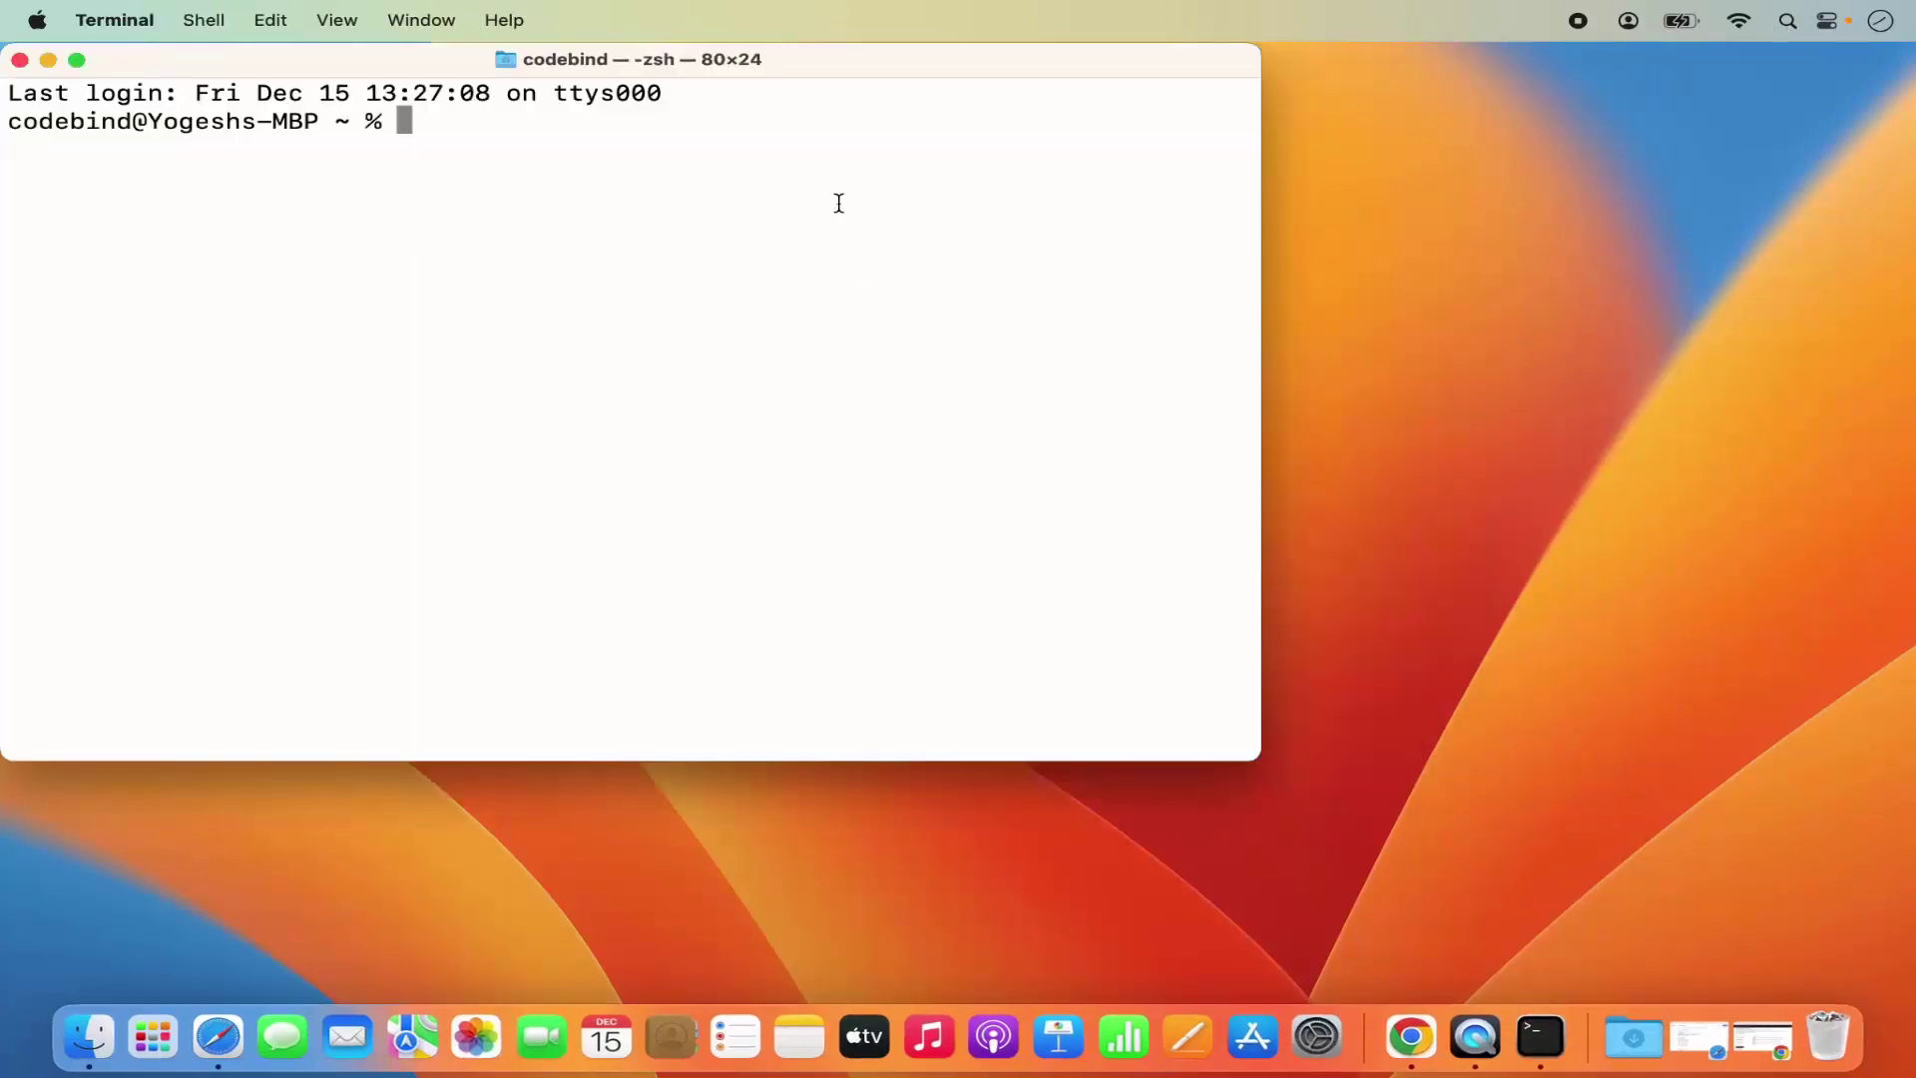
pyautogui.hotkey('ctrl', 'alt', 'Return')
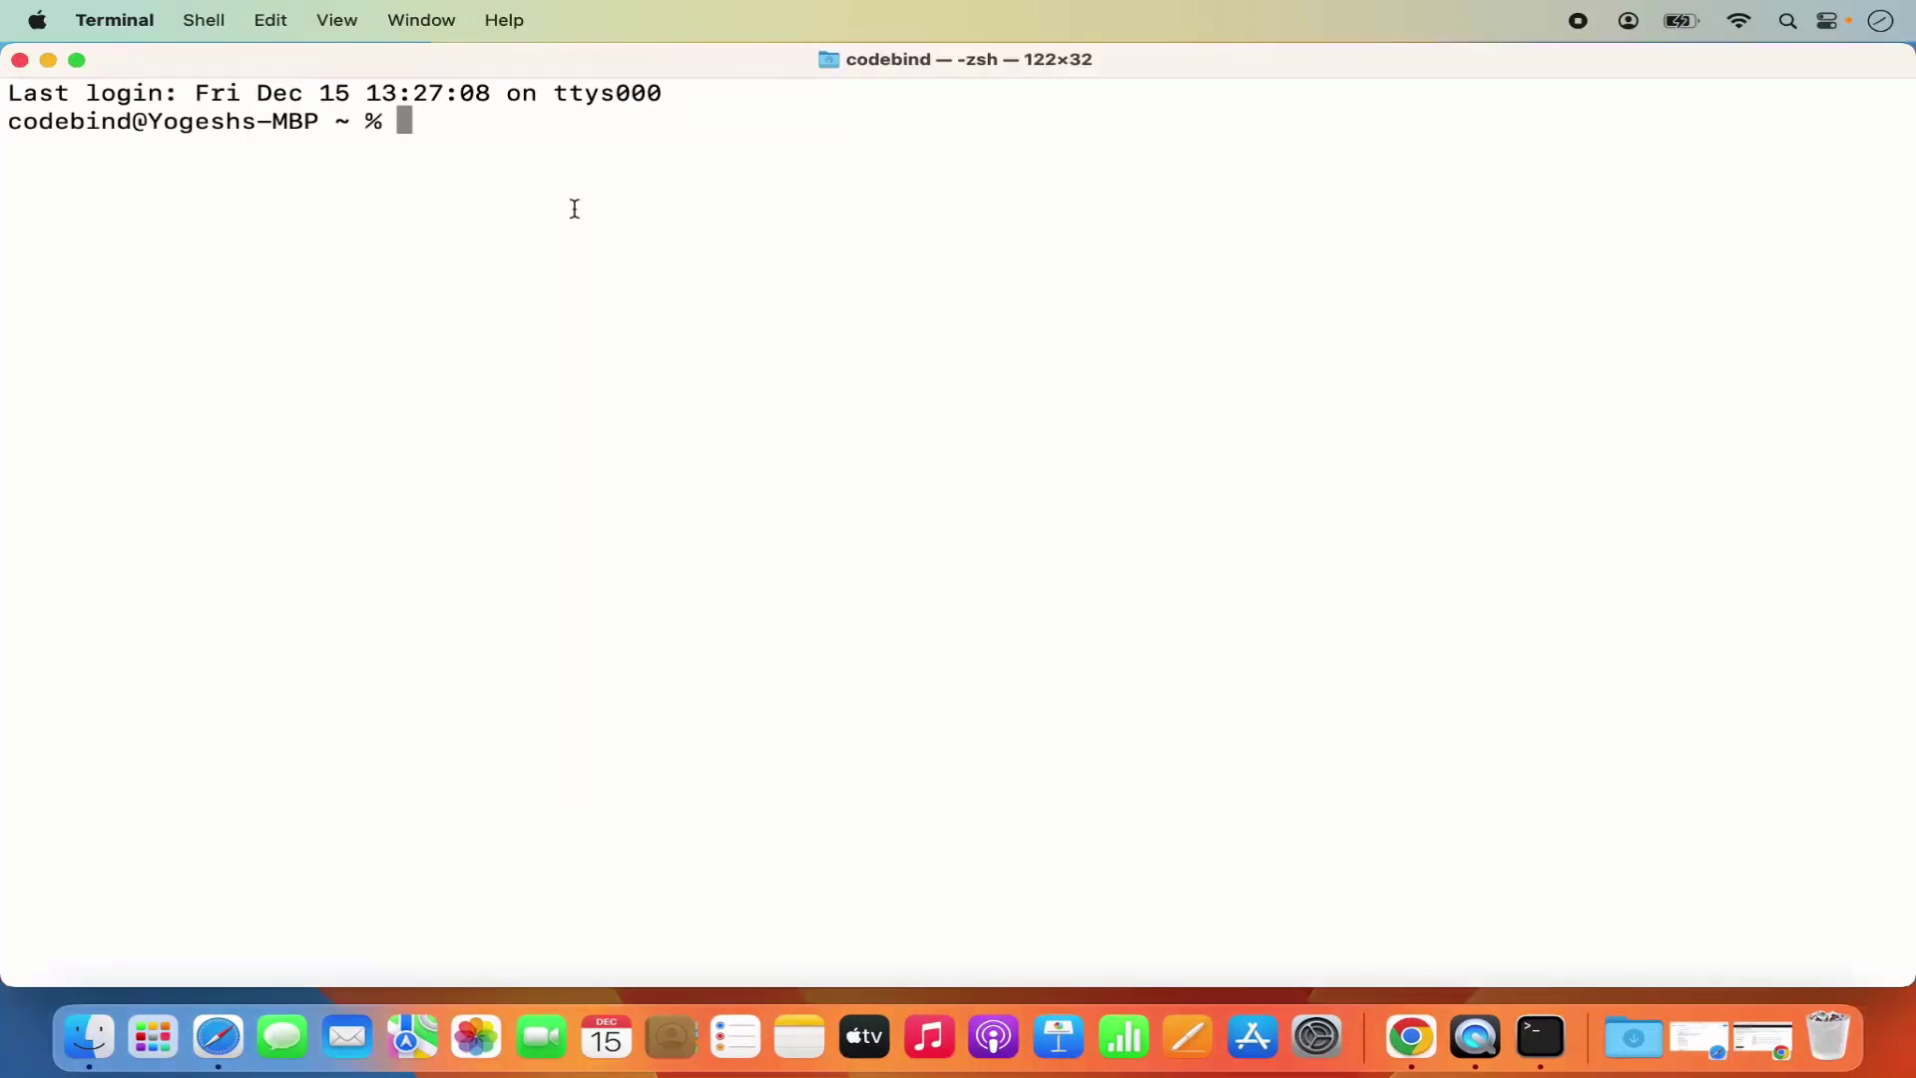
# - List the installed Java virtual machines with /usr/libexec/java_home -V and examine the version entry
pyautogui.write('/usr/libexec/')
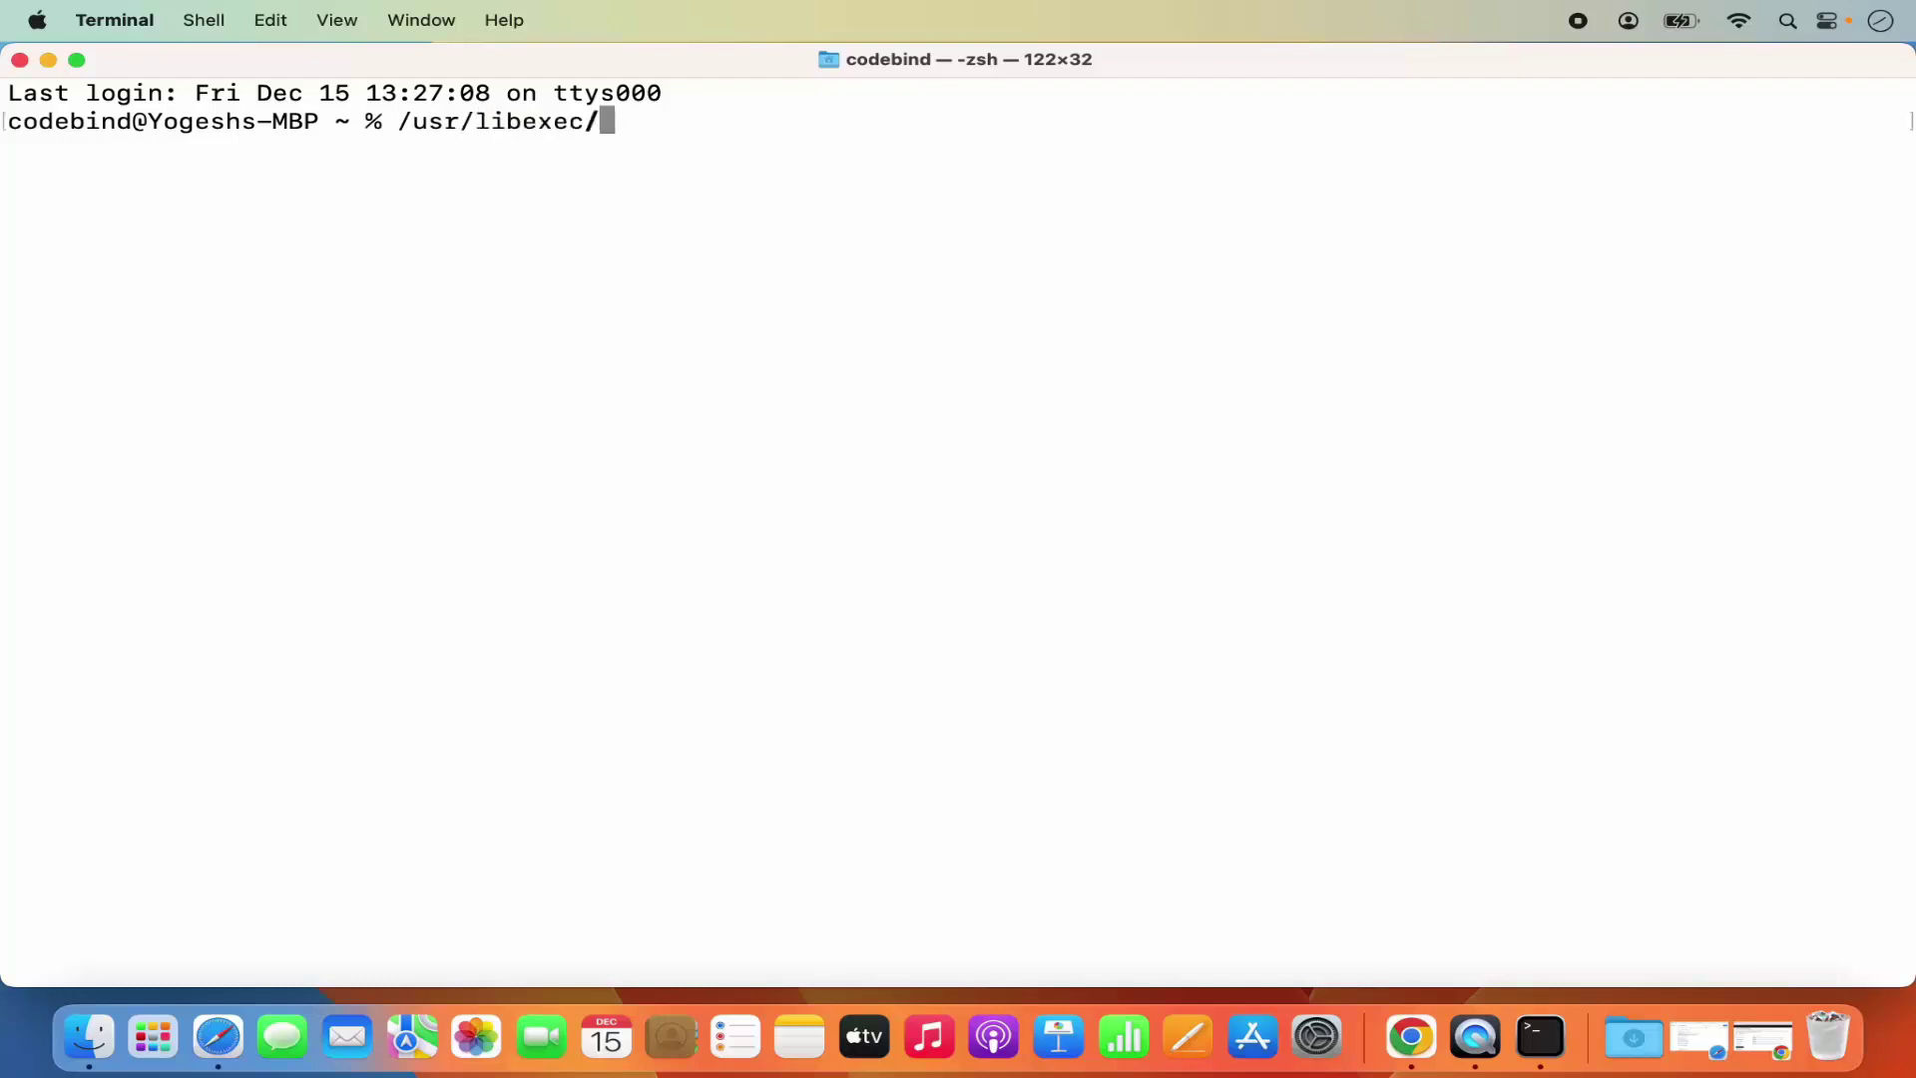
pyautogui.write('java_')
pyautogui.press('Tab')
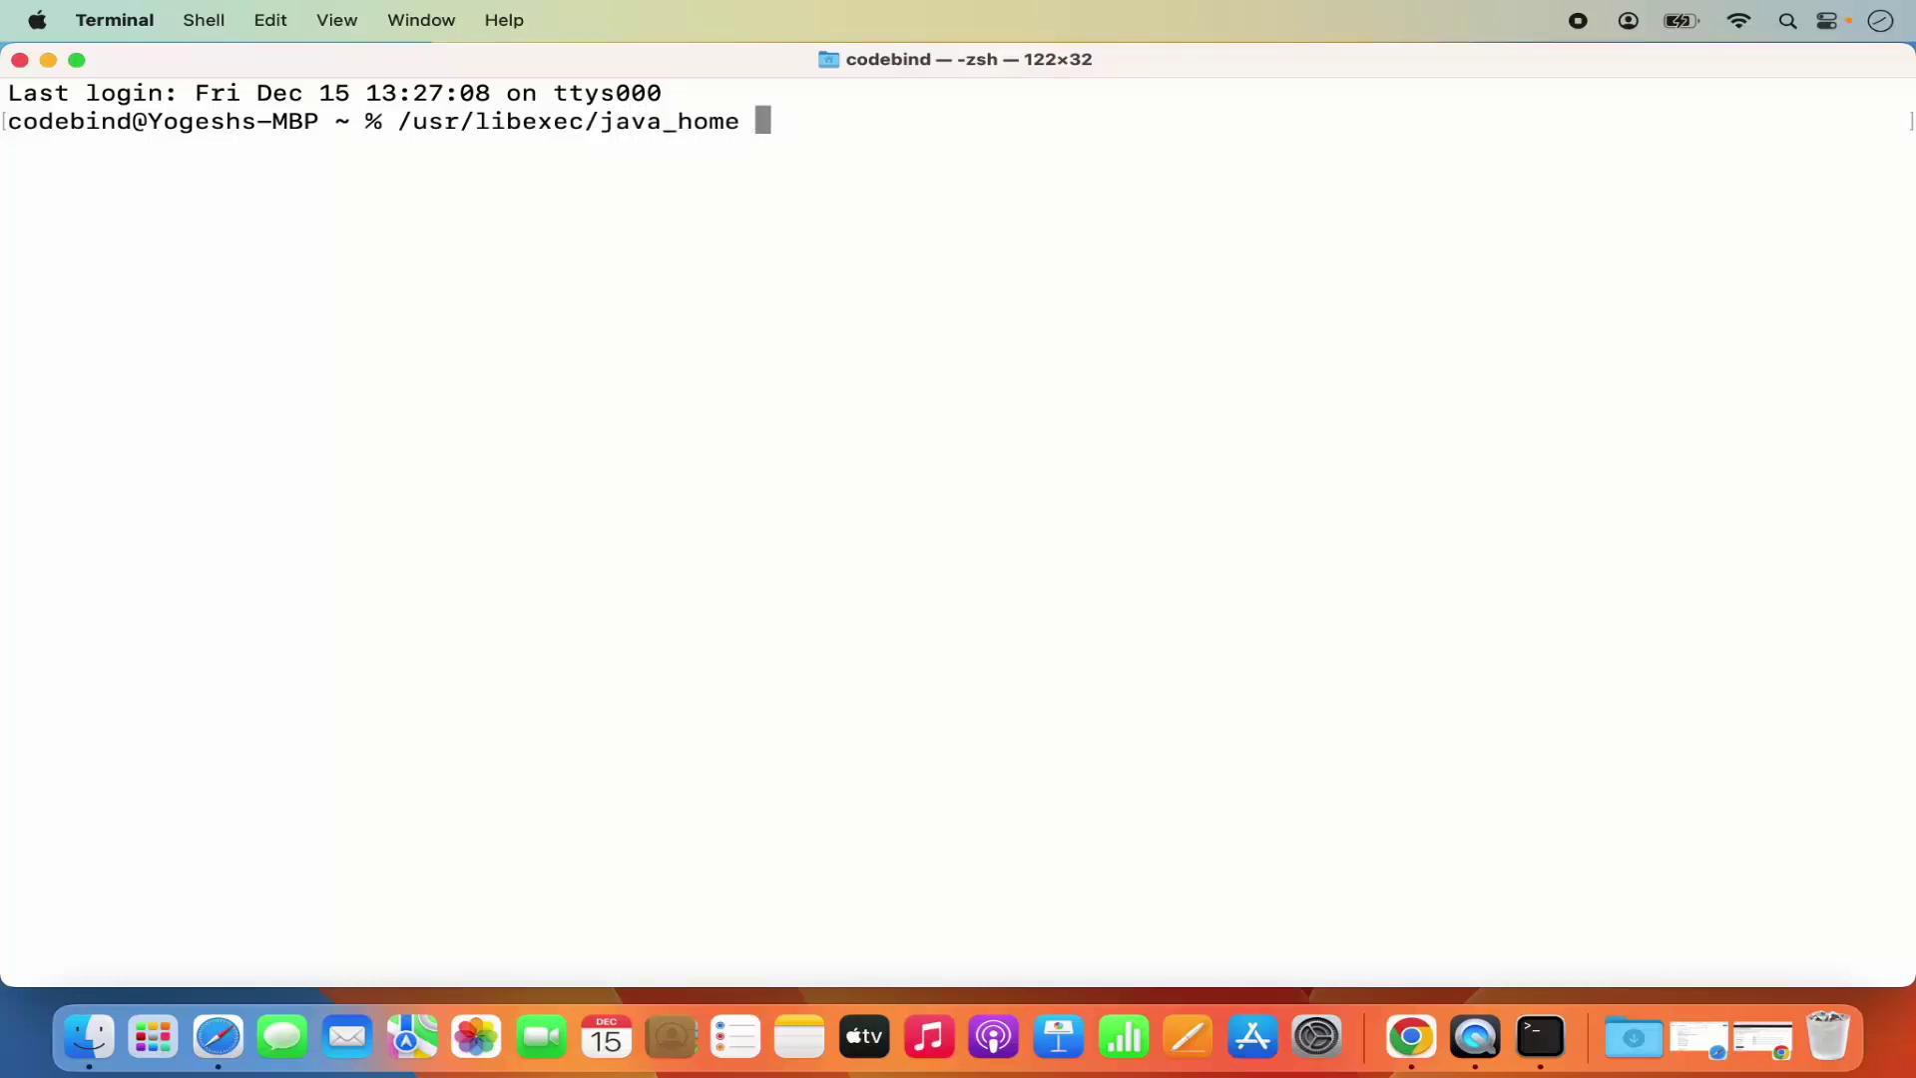
pyautogui.write('-V')
pyautogui.press('Return')
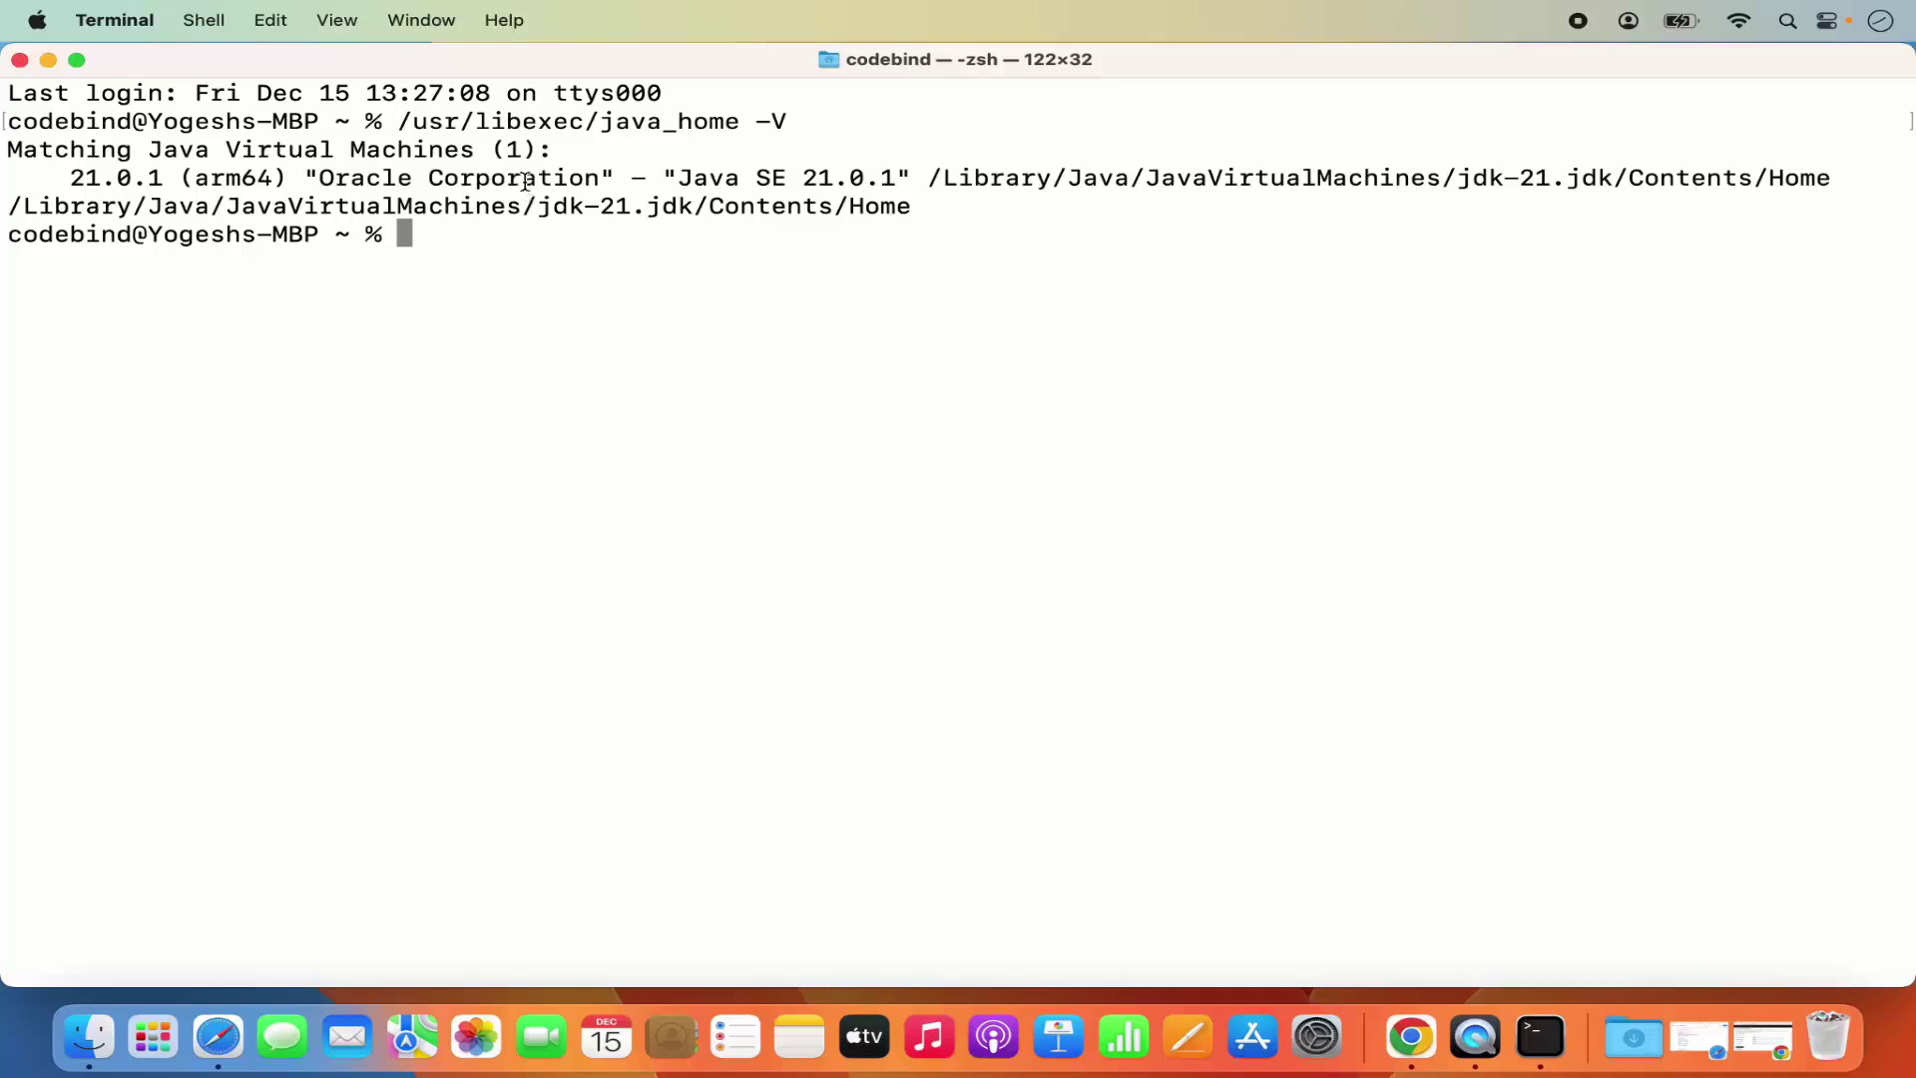
pyautogui.click(74, 180)
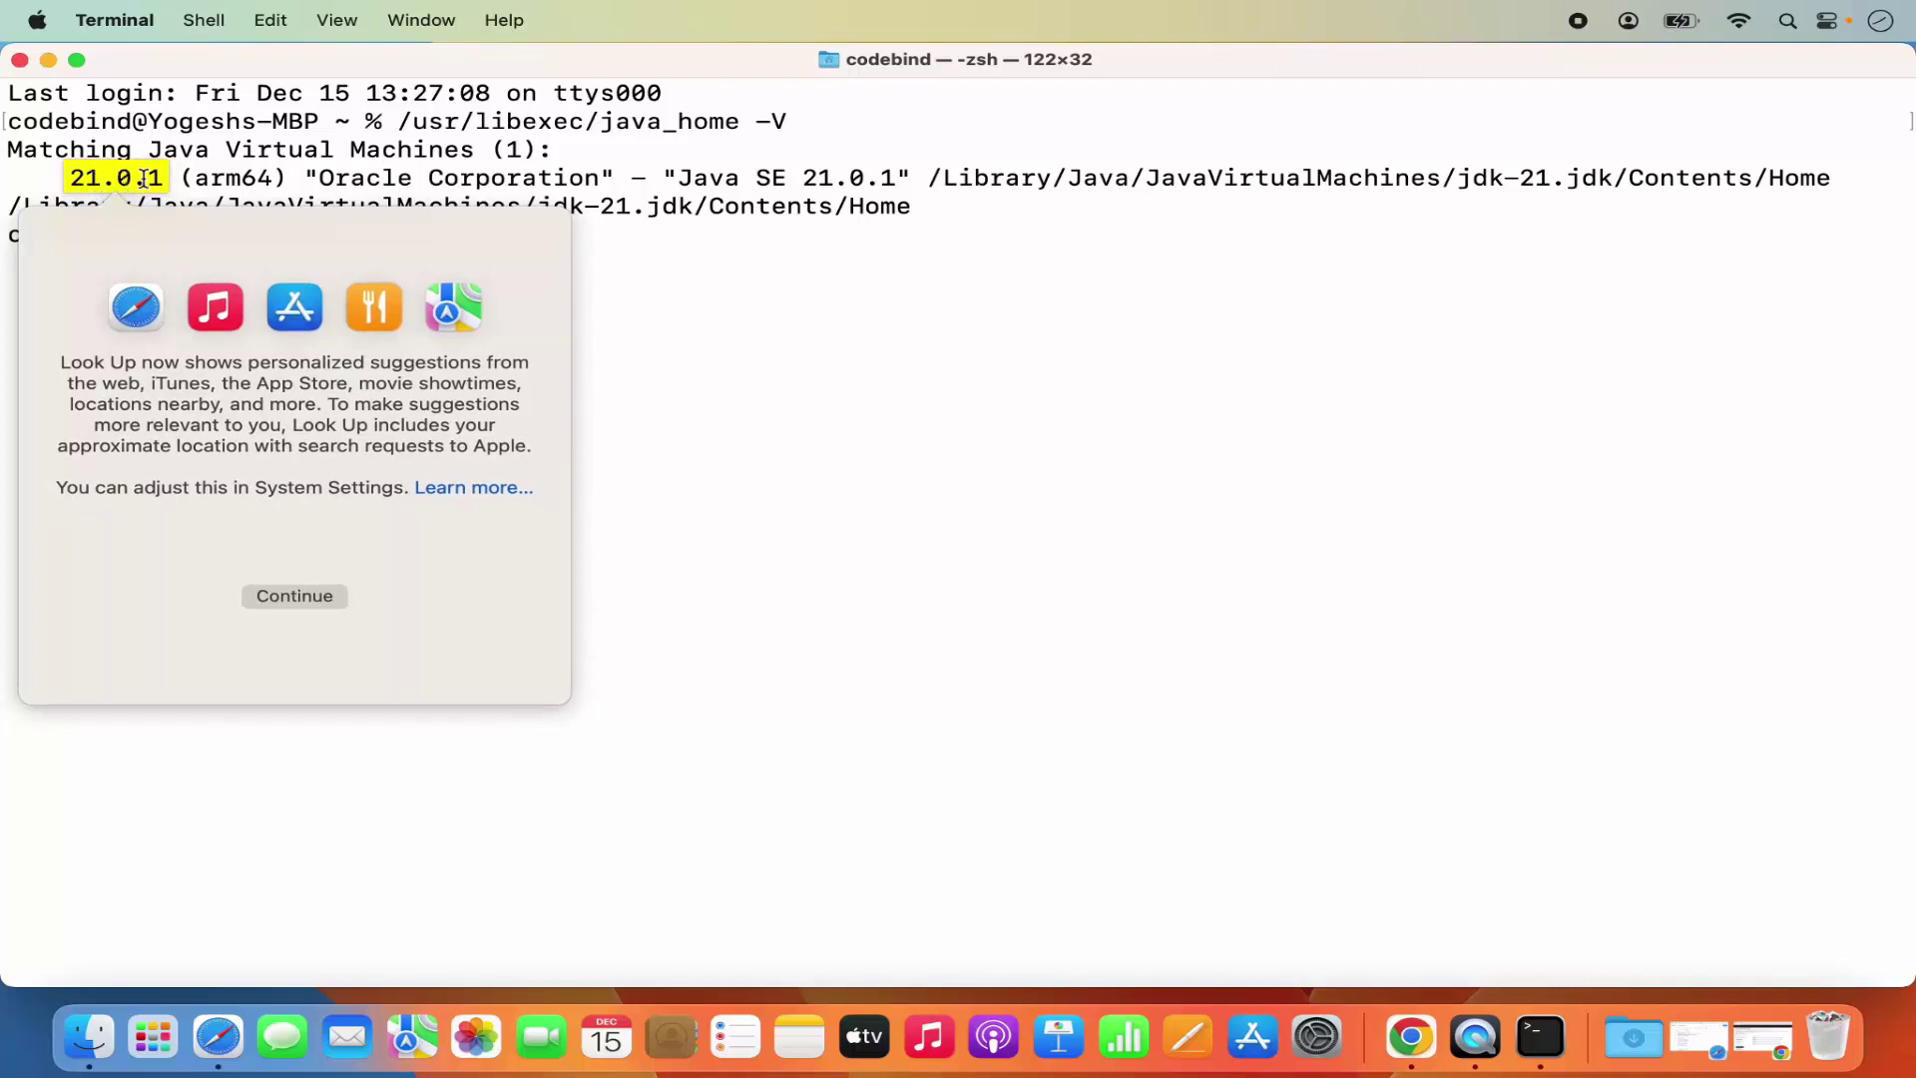
pyautogui.click(180, 178)
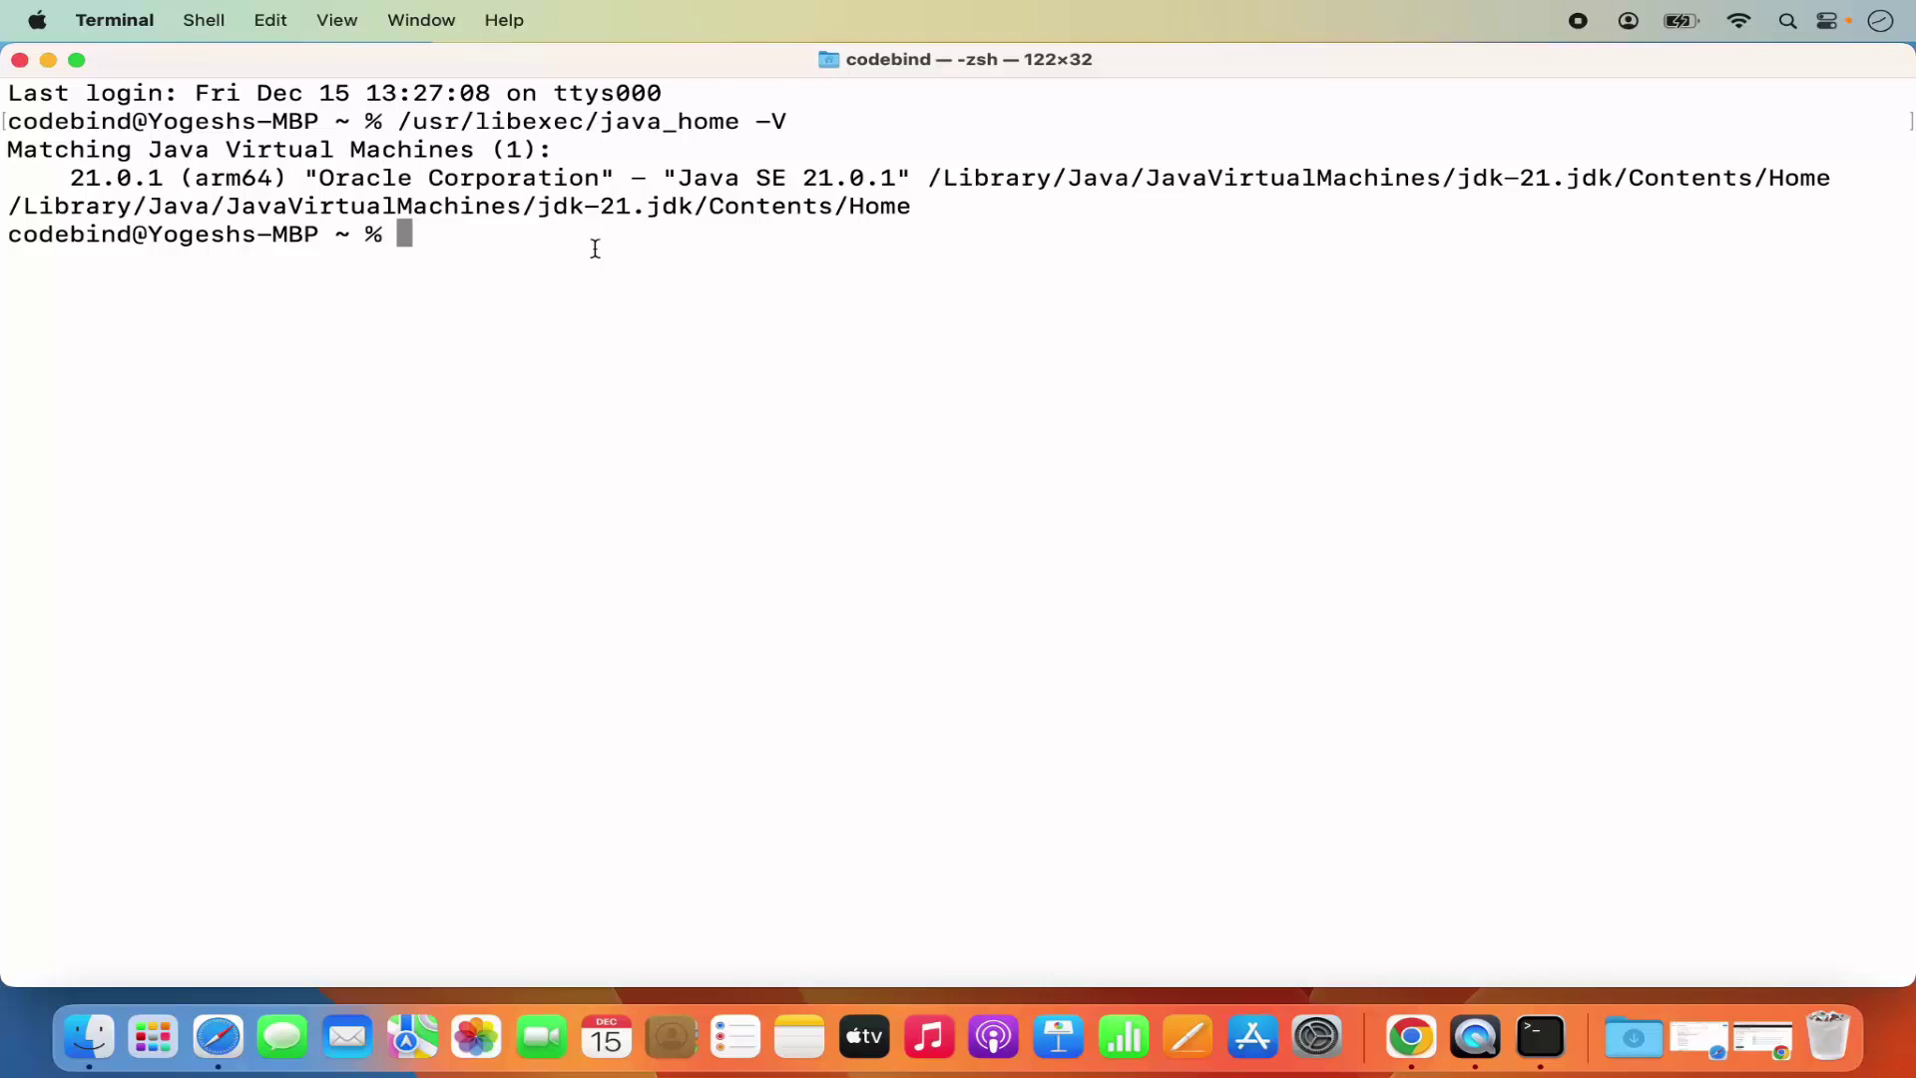
# - Print the working directory with pwd, list all files with ls -al, and locate .zshrc in the listing
pyautogui.write('pwd')
pyautogui.press('Return')
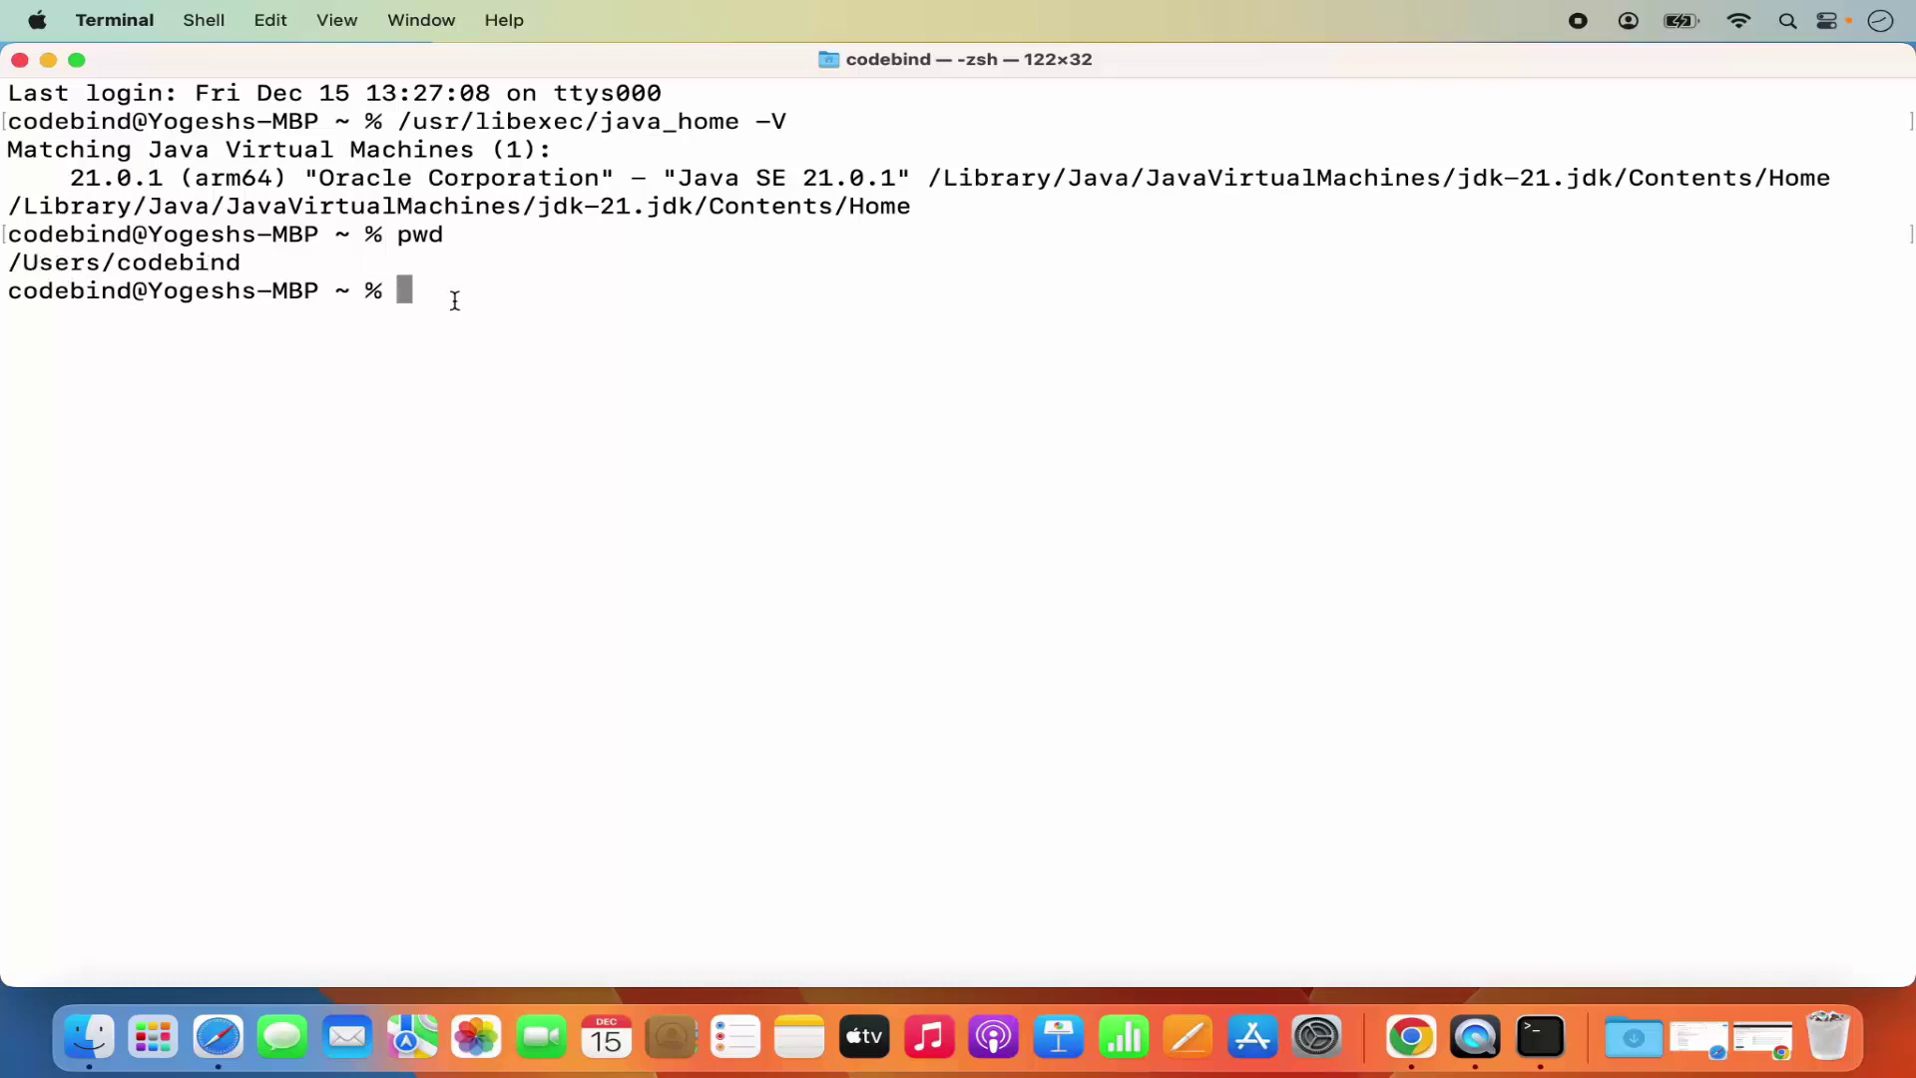
pyautogui.write('ls -al')
pyautogui.press('Return')
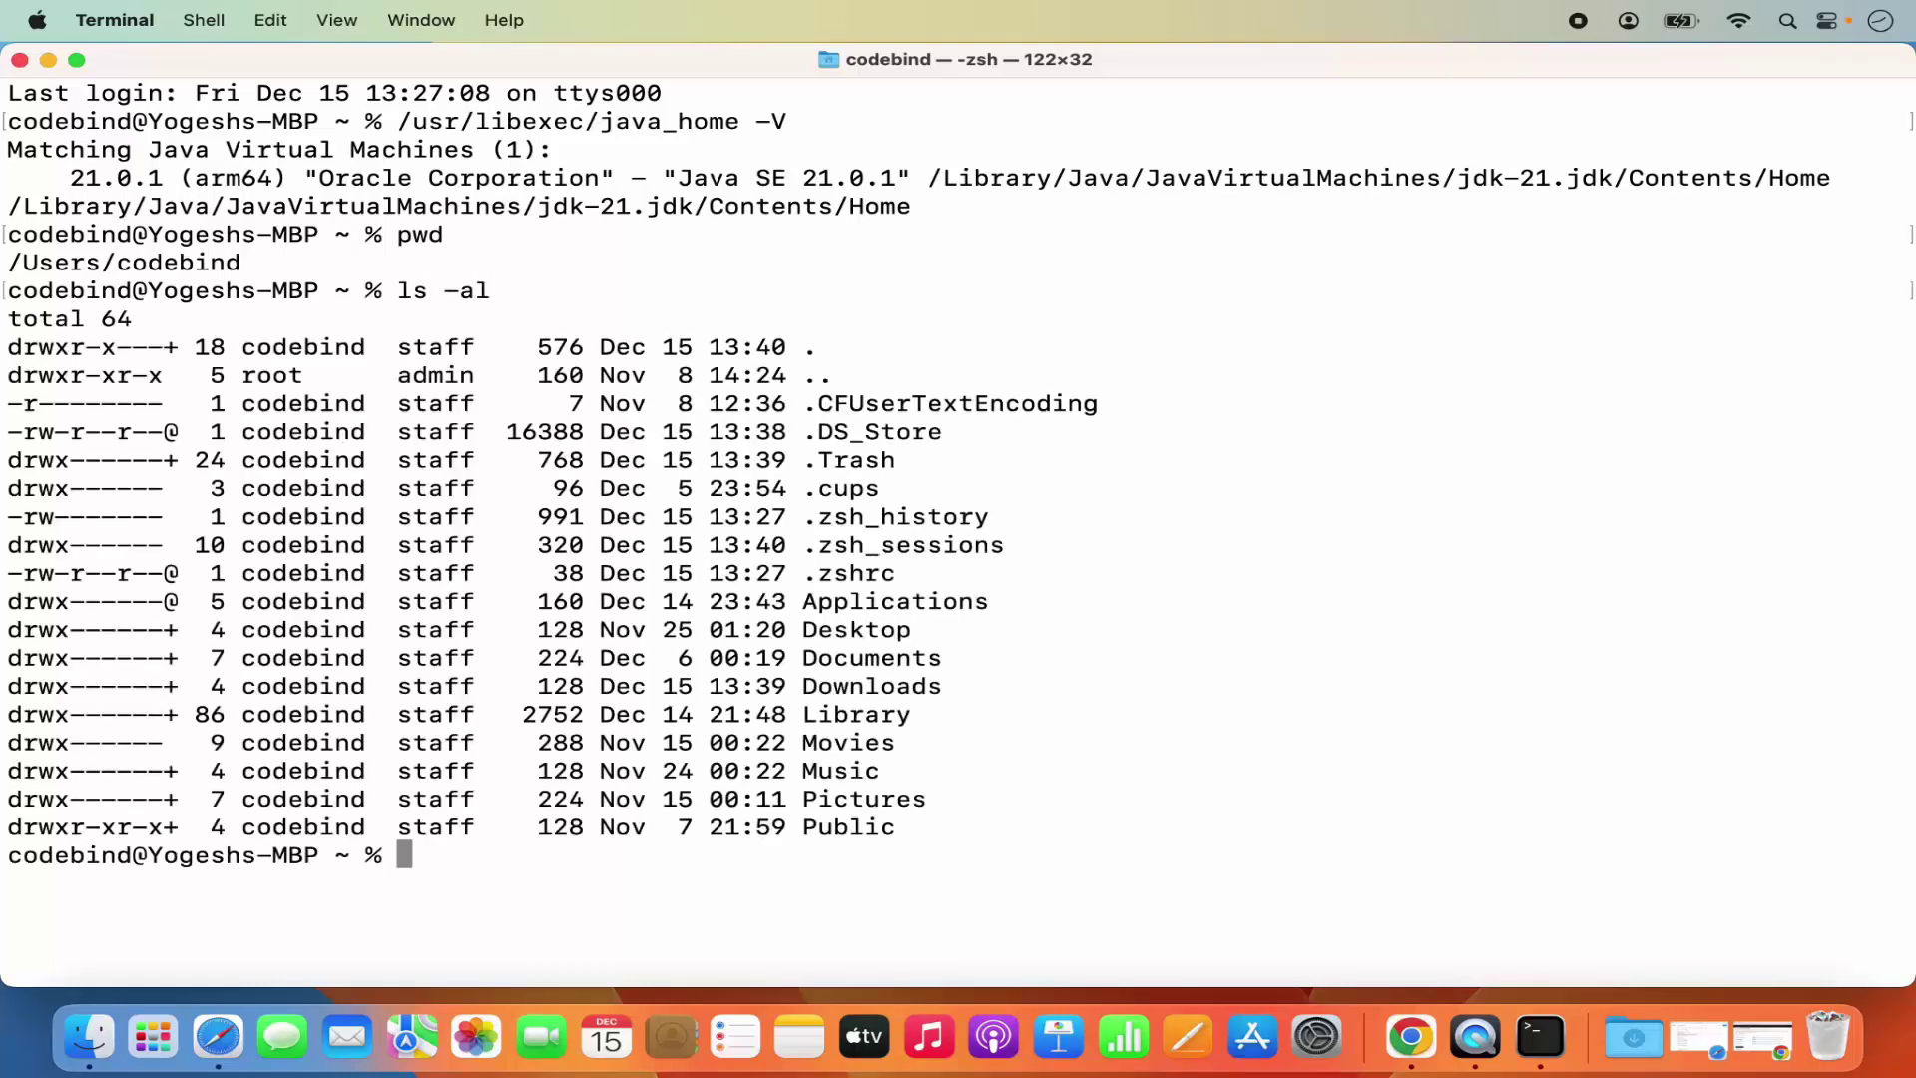
pyautogui.doubleClick(856, 577)
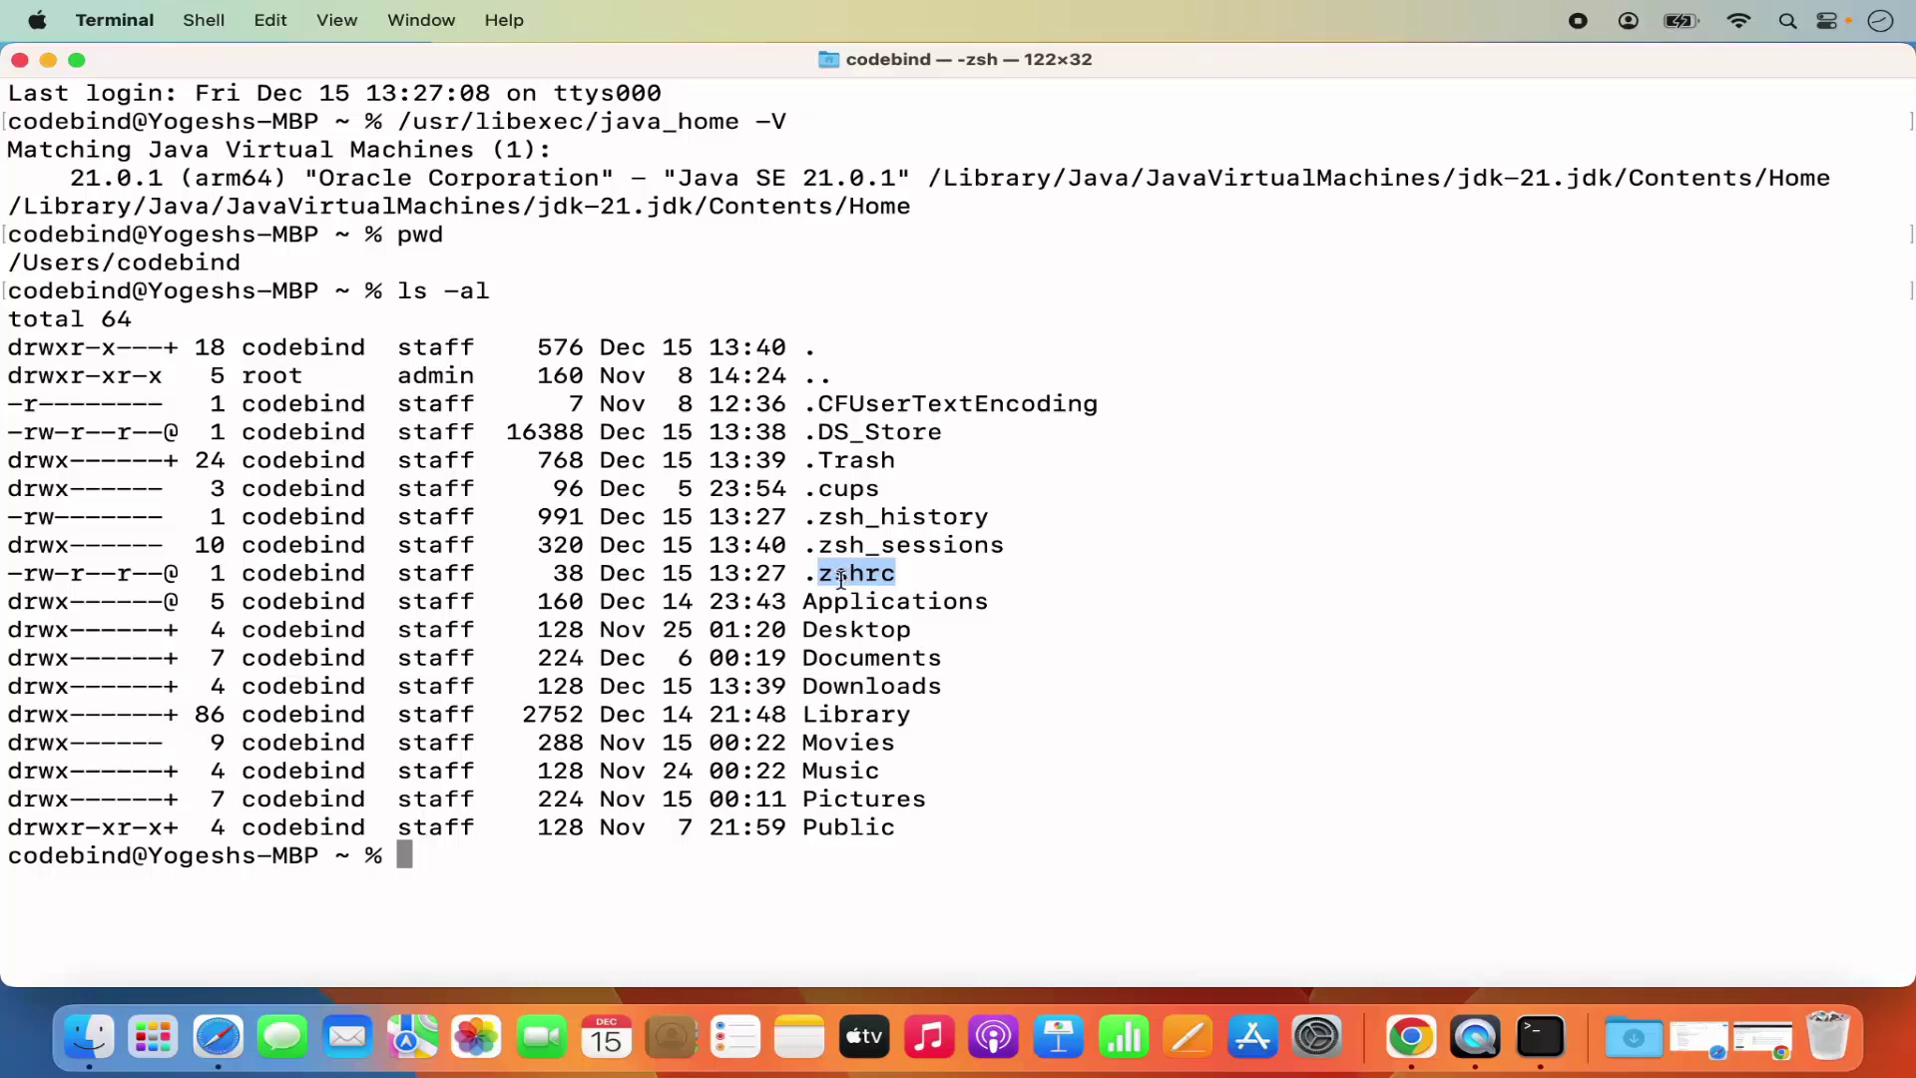
pyautogui.click(771, 688)
pyautogui.click(539, 860)
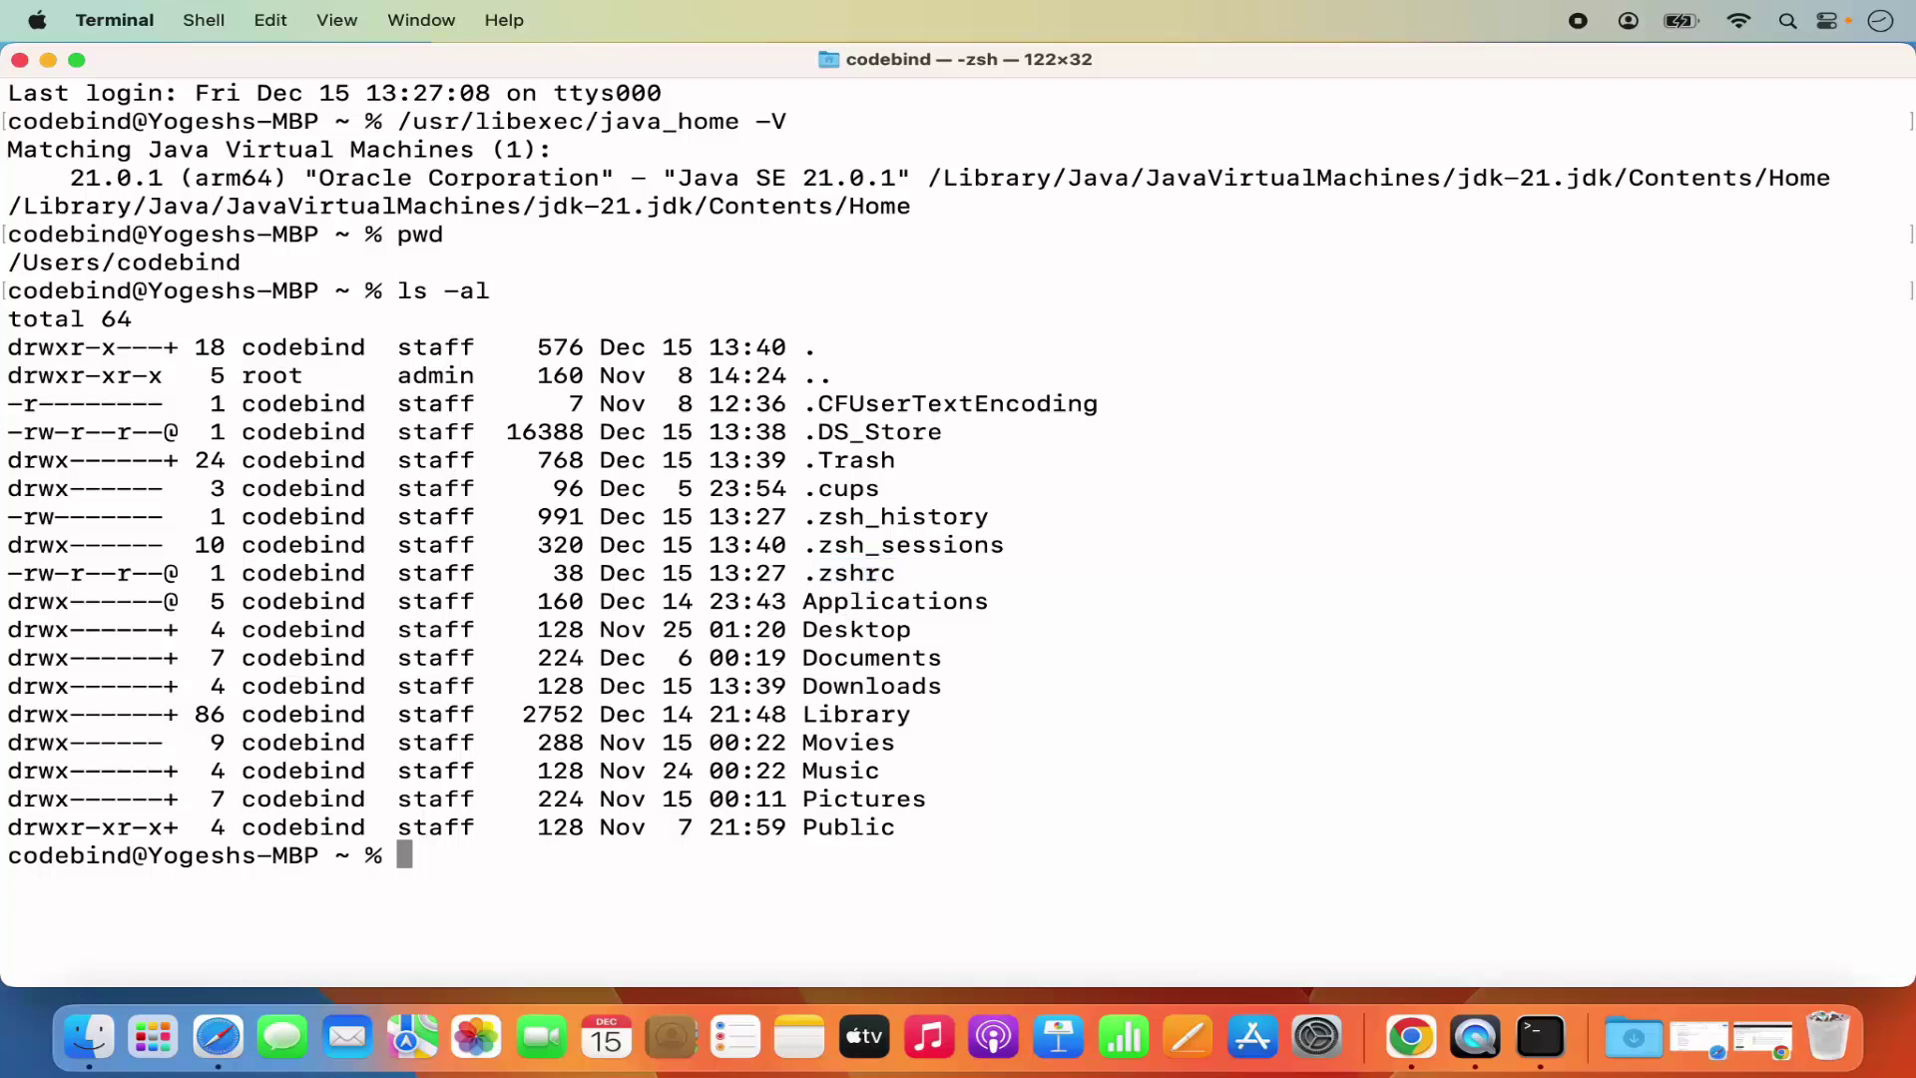
pyautogui.write('touch .zshrc')
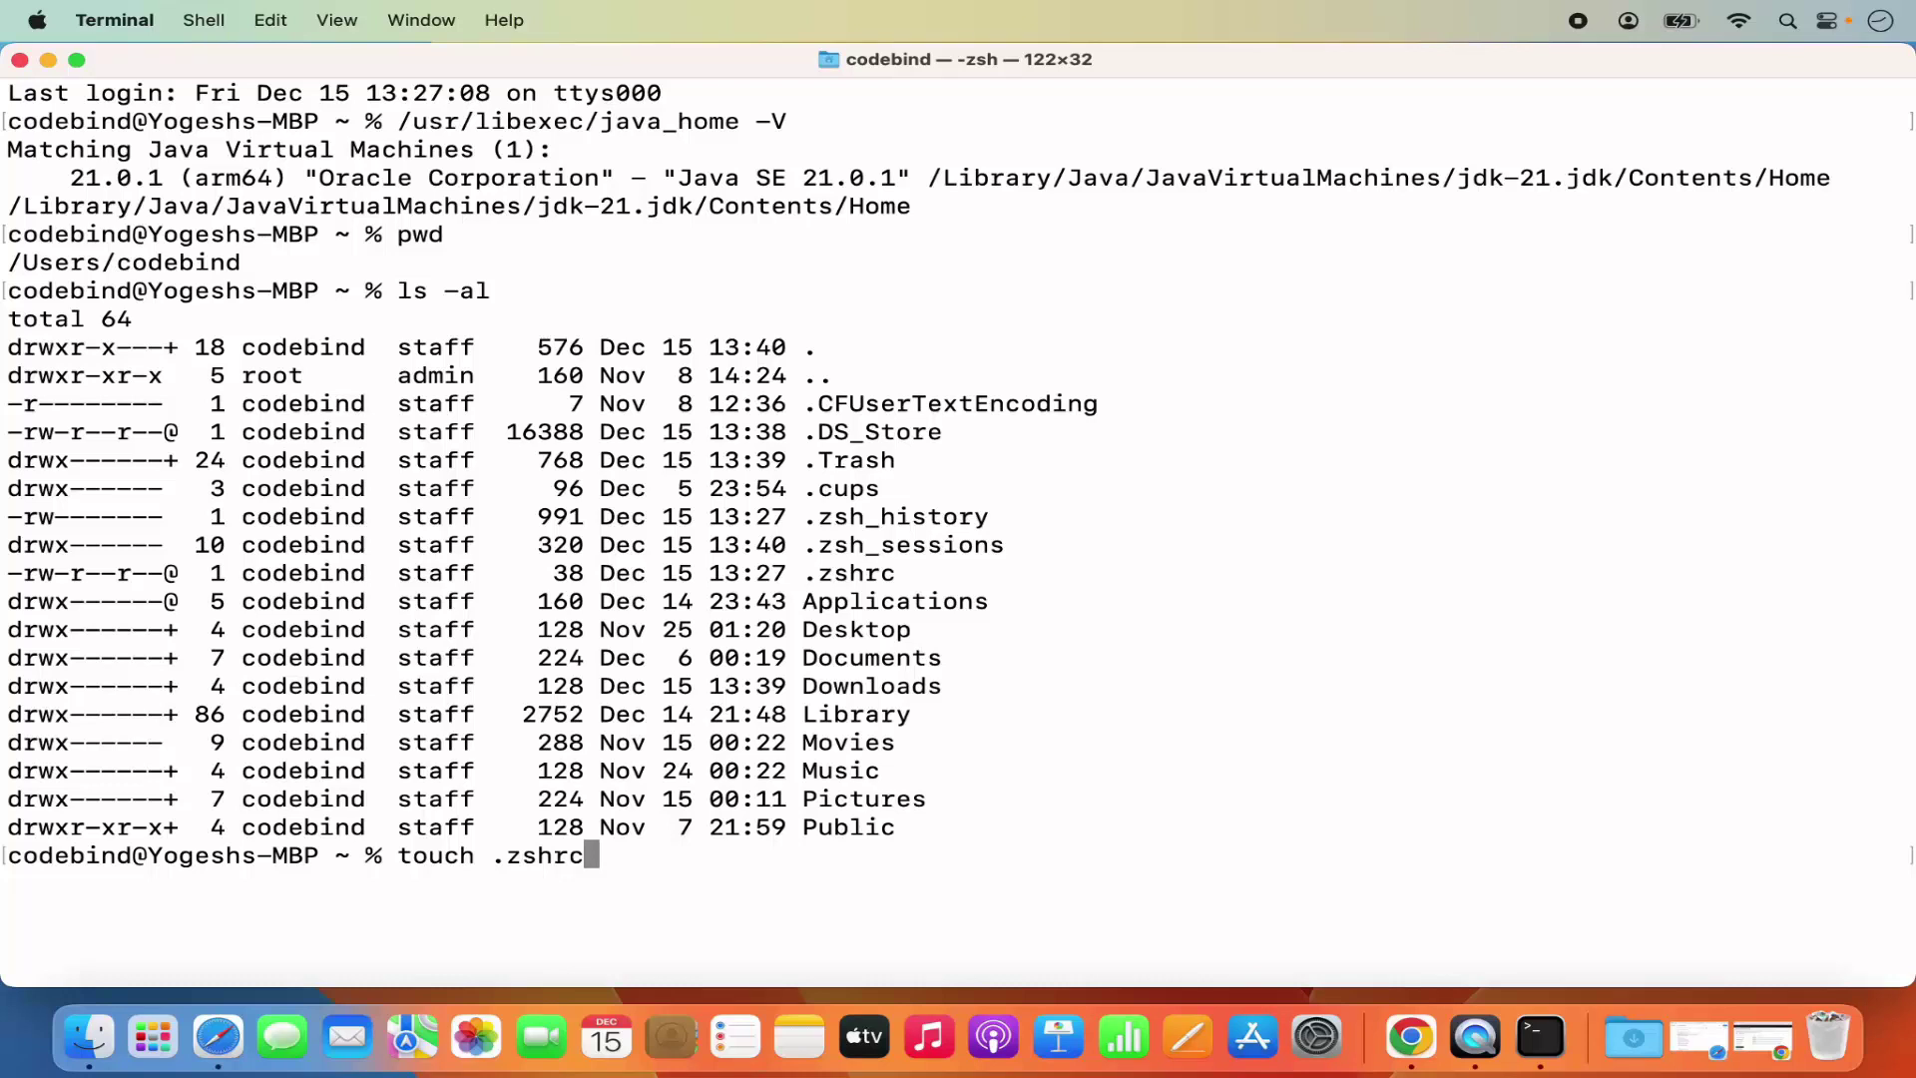
pyautogui.press('BackSpace')
pyautogui.press('BackSpace')
pyautogui.press('BackSpace')
pyautogui.press('BackSpace')
pyautogui.press('BackSpace')
pyautogui.press('BackSpace')
pyautogui.press('BackSpace')
pyautogui.press('BackSpace')
pyautogui.press('BackSpace')
pyautogui.press('BackSpace')
pyautogui.press('BackSpace')
pyautogui.press('BackSpace')
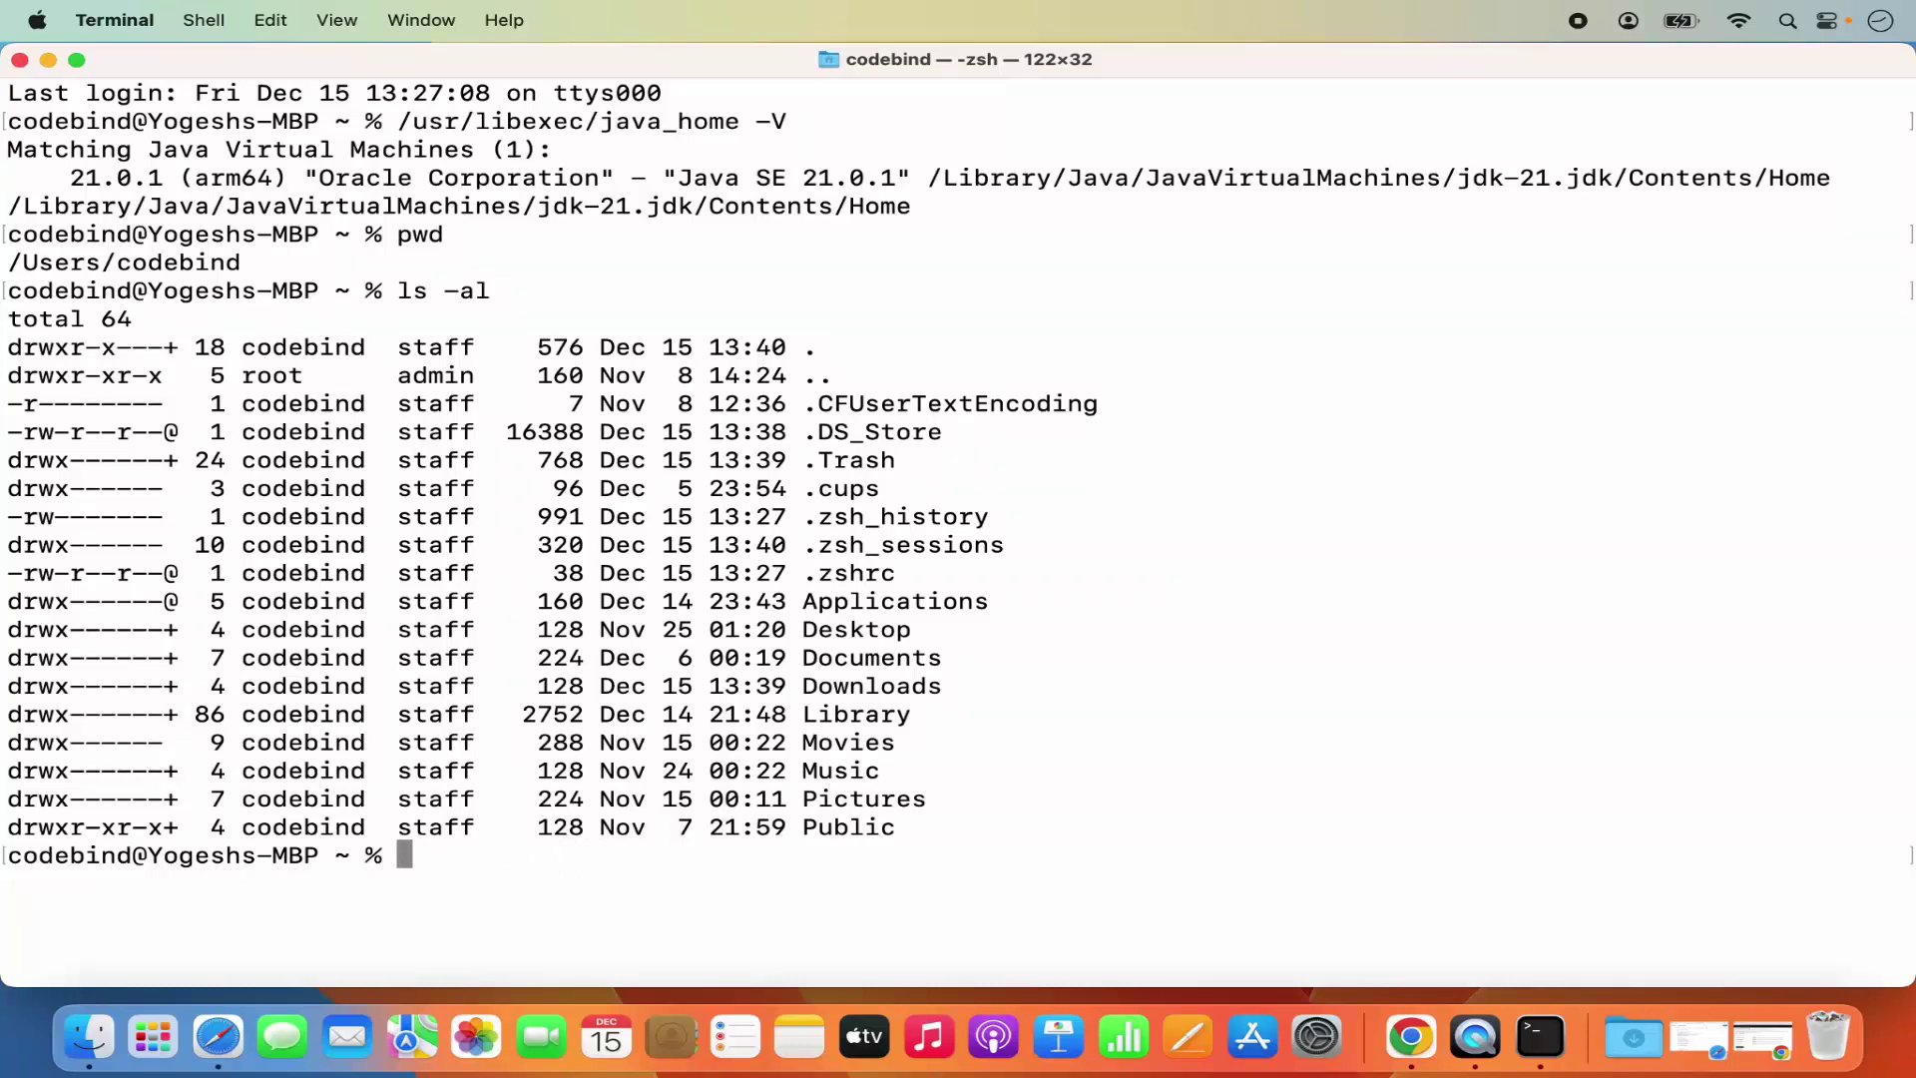
pyautogui.write('nano')
pyautogui.press('BackSpace')
pyautogui.press('BackSpace')
pyautogui.press('BackSpace')
pyautogui.press('BackSpace')
# - Open the .zshrc file from the home directory in TextEdit with the command open .zshrc
pyautogui.write('open .')
pyautogui.write('zshrc')
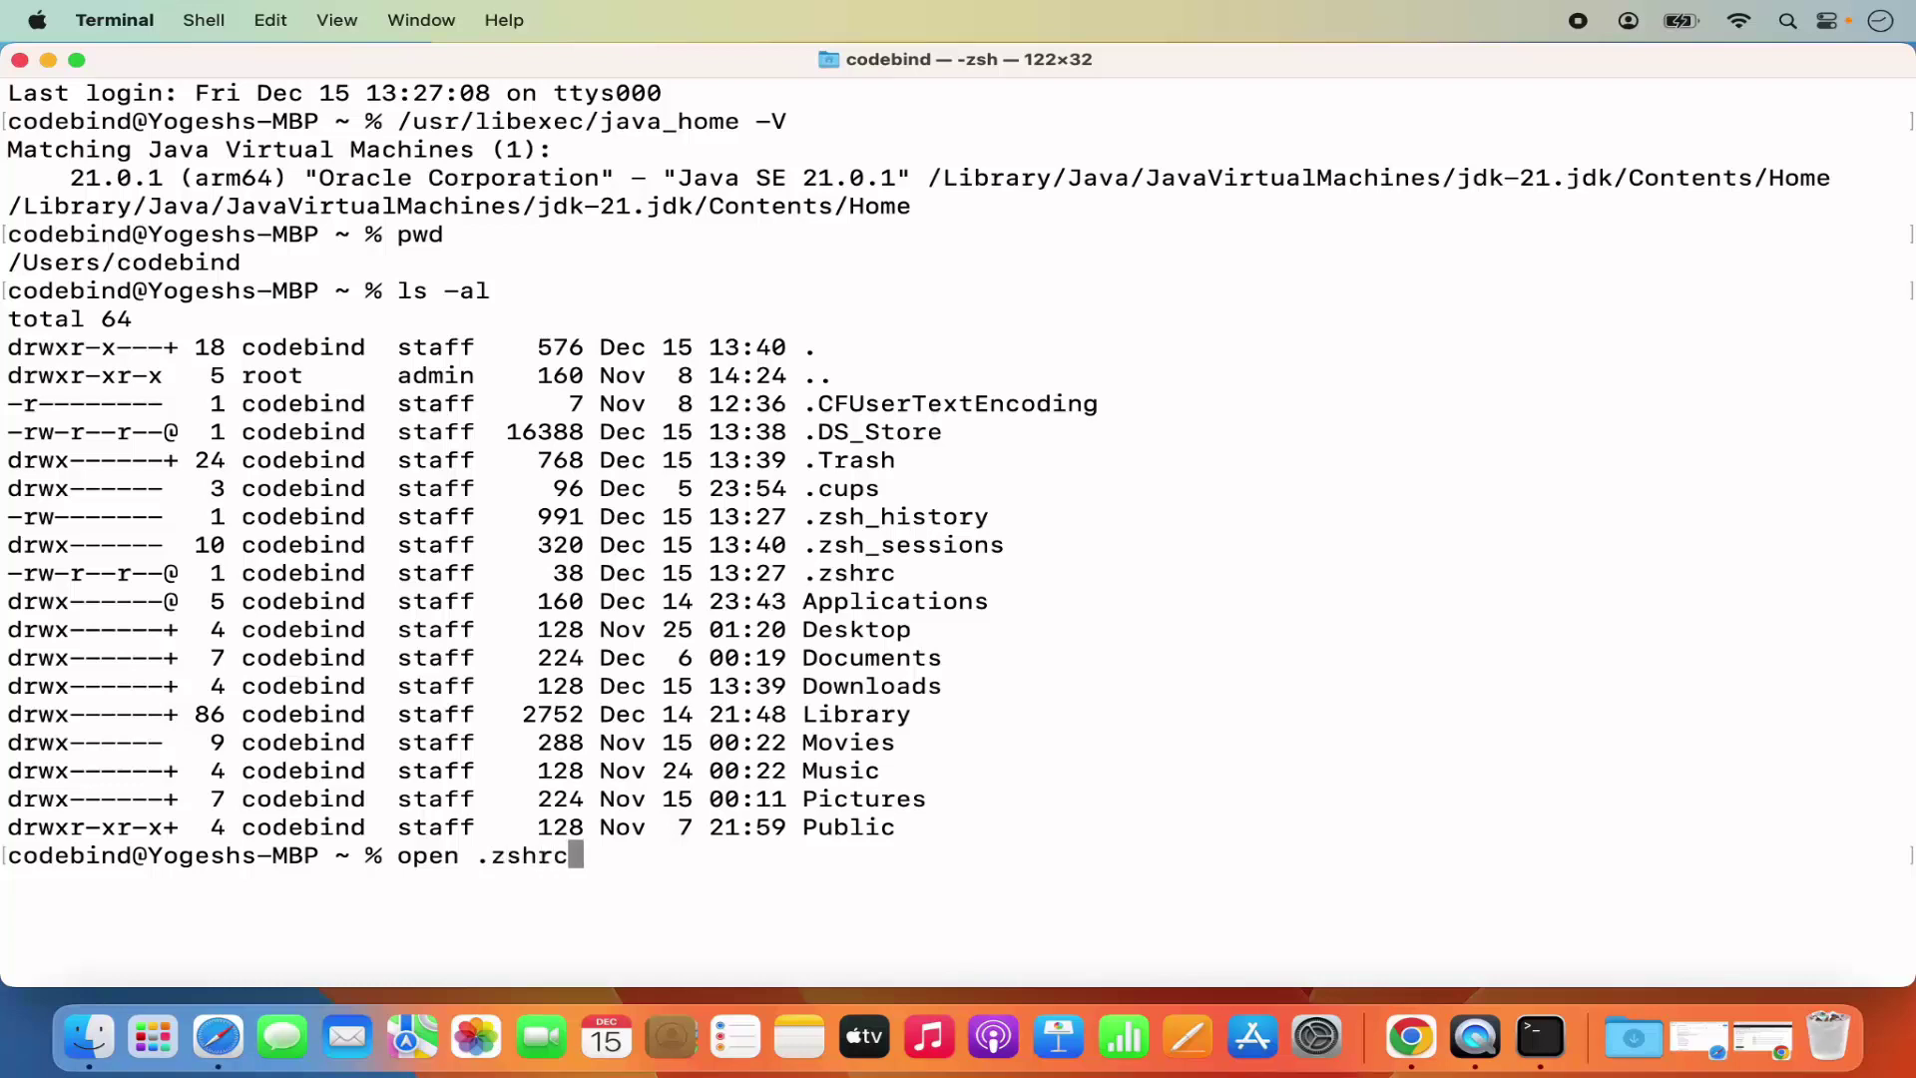
pyautogui.doubleClick(843, 573)
pyautogui.press('Return')
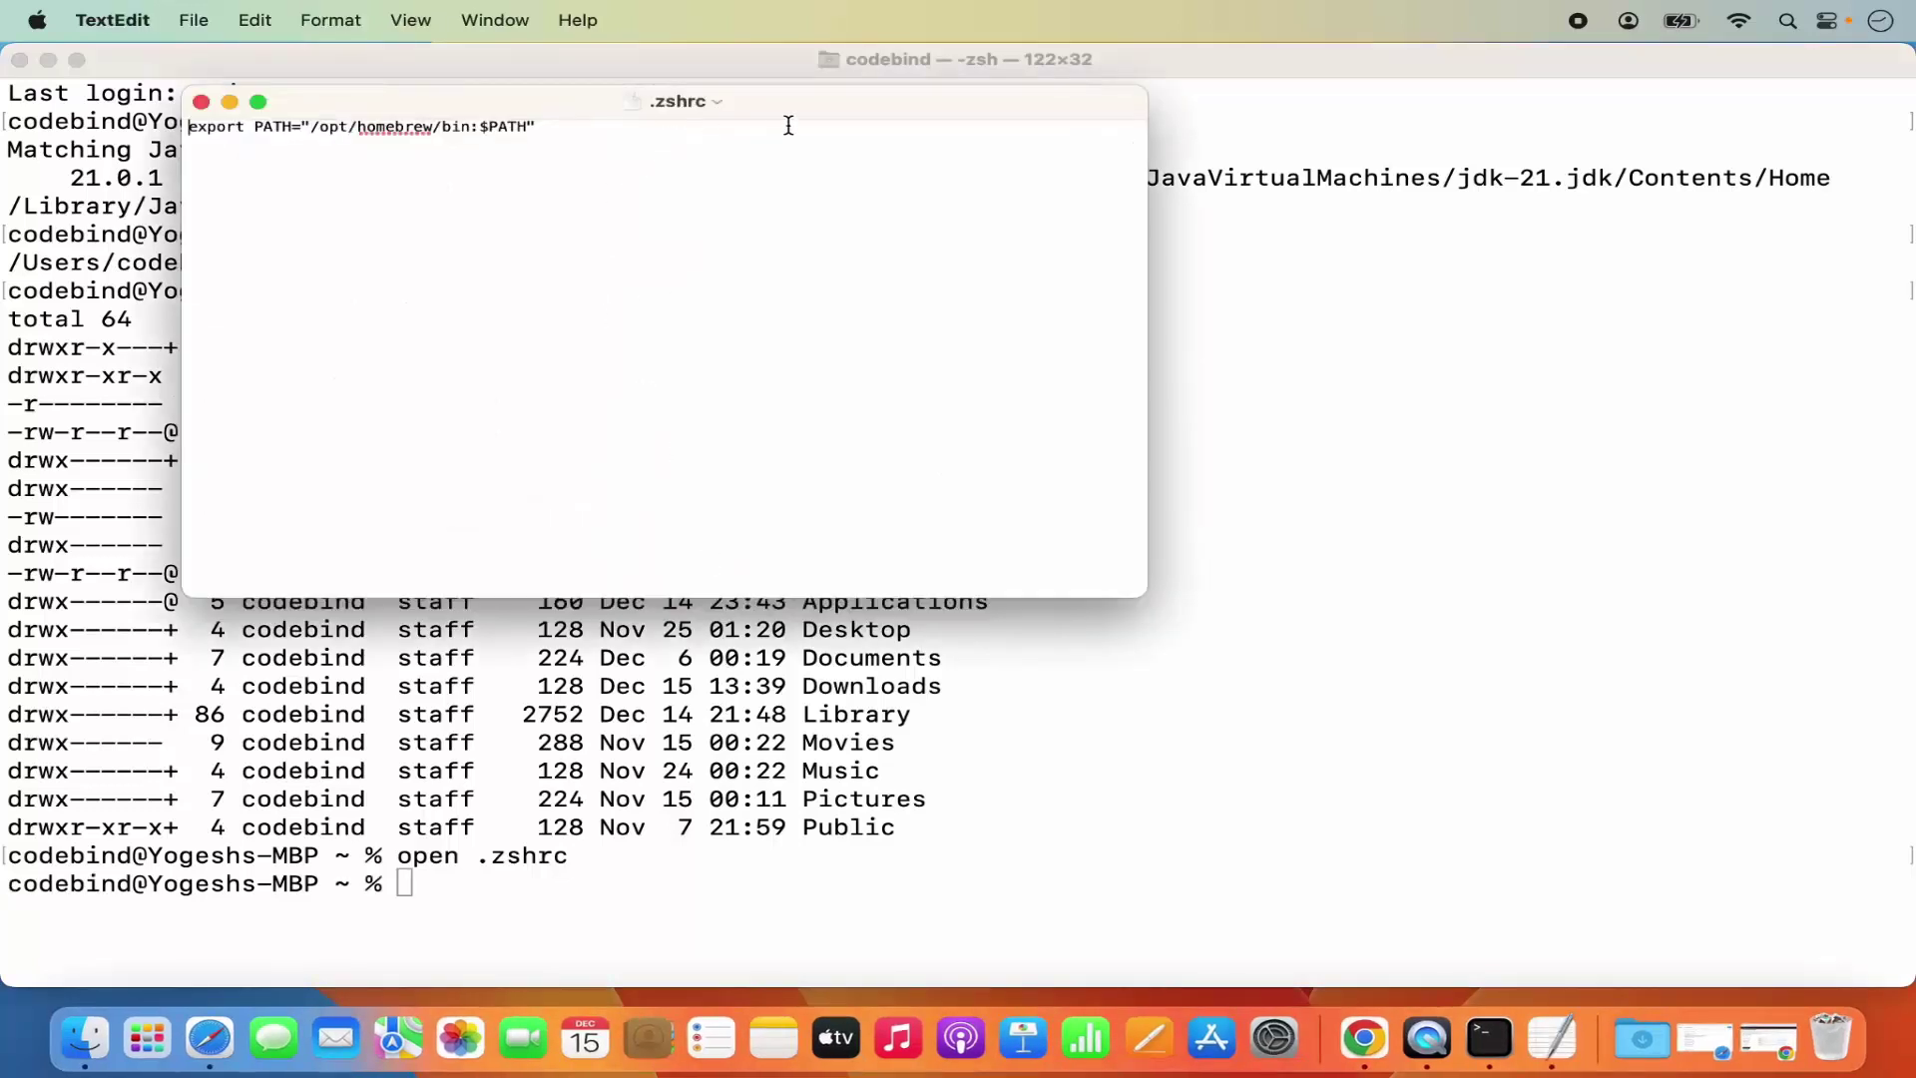
# - Enlarge the .zshrc window to fill the screen and increase its text size until the export line is large and readable
pyautogui.doubleClick(812, 104)
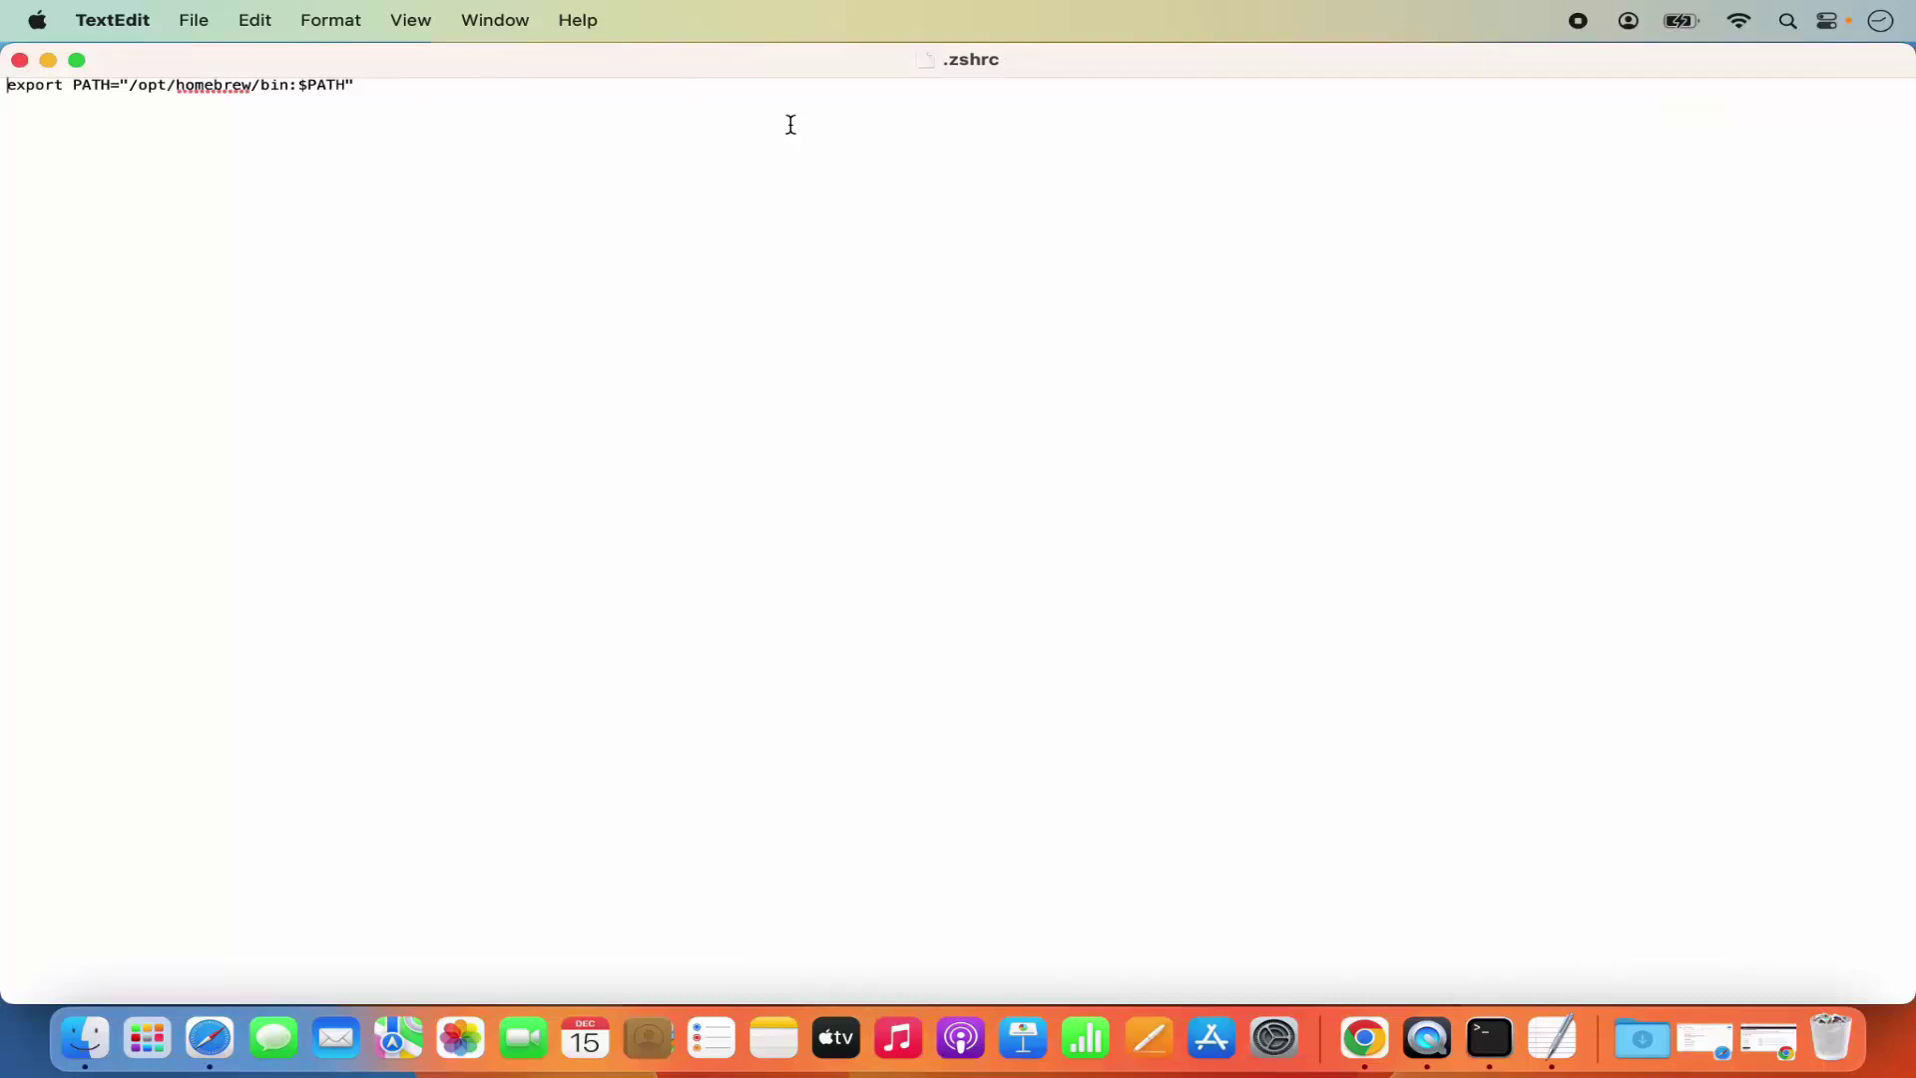
pyautogui.press('super+plus')
pyautogui.press('super+plus')
pyautogui.press('super+plus')
pyautogui.press('super+plus')
pyautogui.press('super+plus')
pyautogui.press('super+plus')
pyautogui.press('super+plus')
pyautogui.press('super+plus')
pyautogui.press('super+plus')
pyautogui.press('super+plus')
pyautogui.press('super+plus')
pyautogui.press('super+plus')
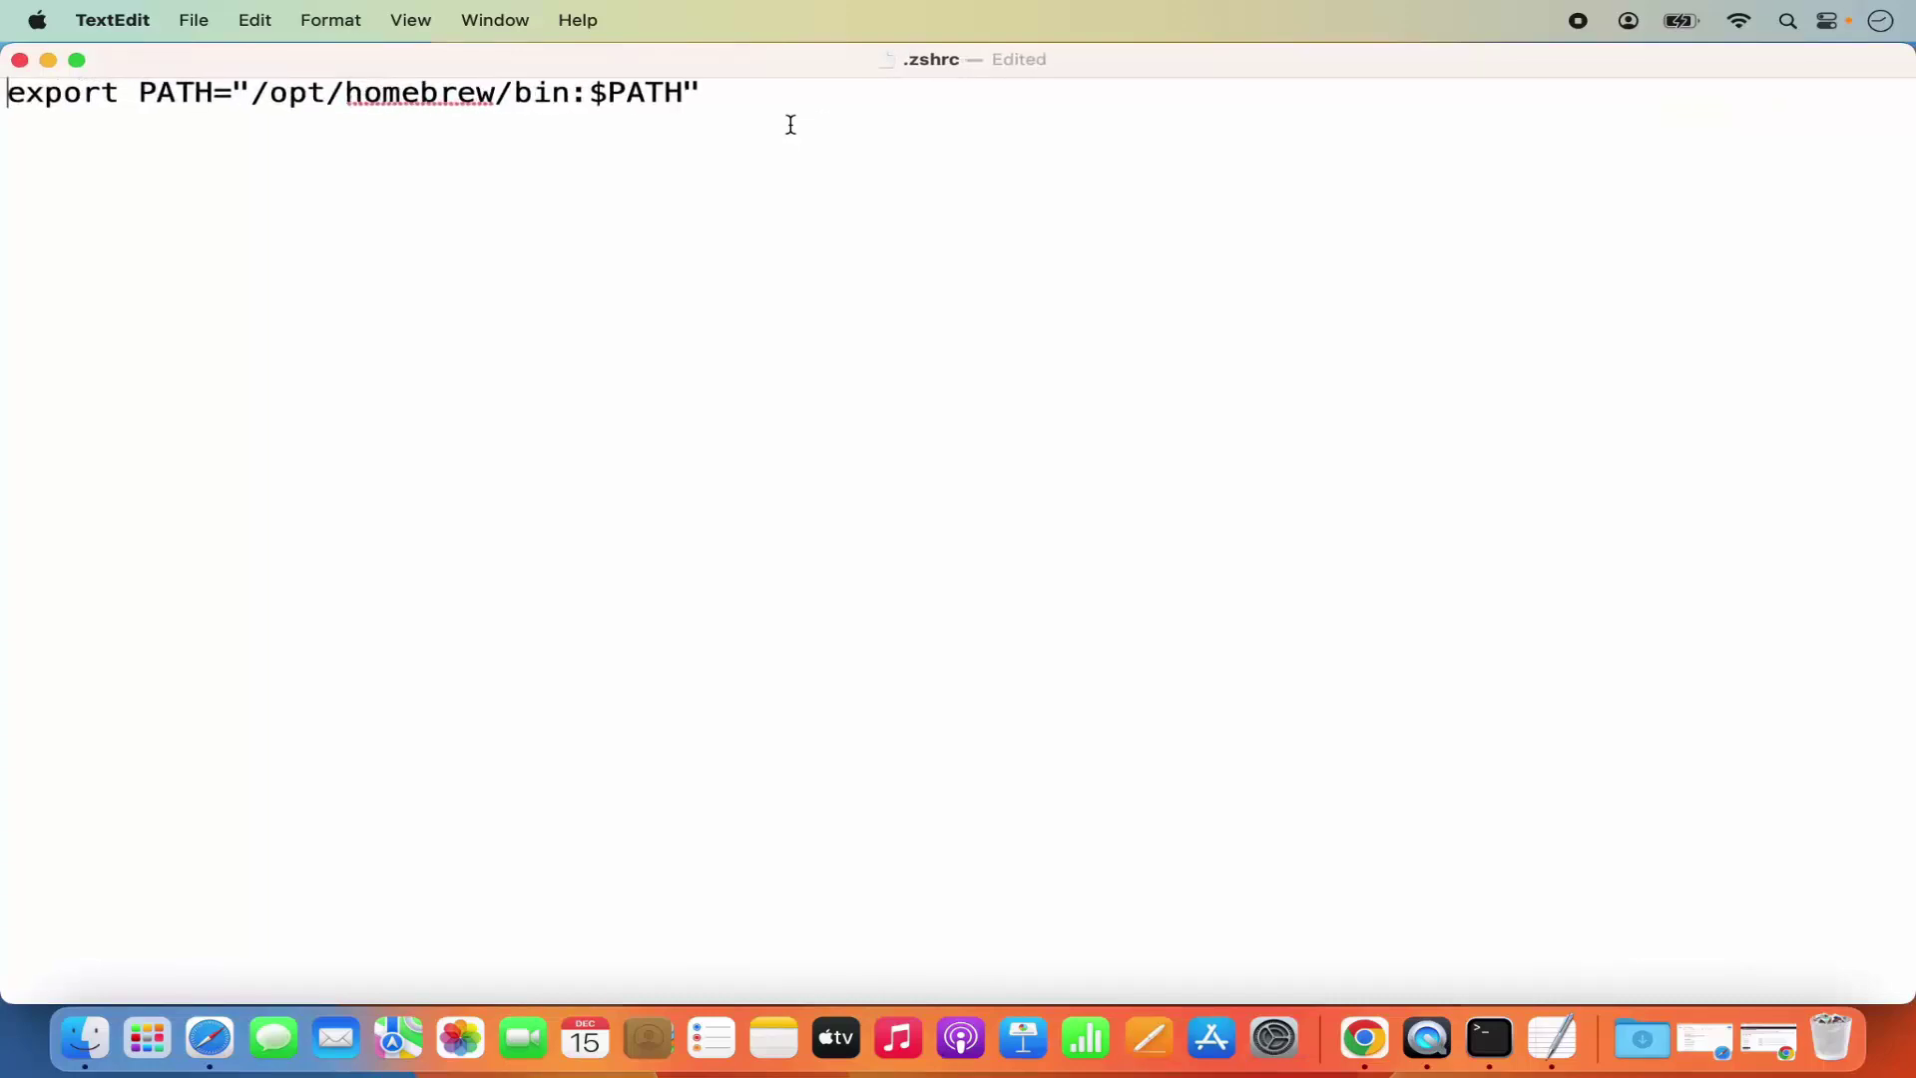
pyautogui.press('super+plus')
pyautogui.press('super+plus')
pyautogui.press('super+plus')
pyautogui.press('super+plus')
pyautogui.press('super+plus')
pyautogui.press('super+plus')
pyautogui.press('super+plus')
pyautogui.press('super+plus')
pyautogui.press('super+plus')
pyautogui.press('super+plus')
pyautogui.press('super+plus')
pyautogui.press('super+plus')
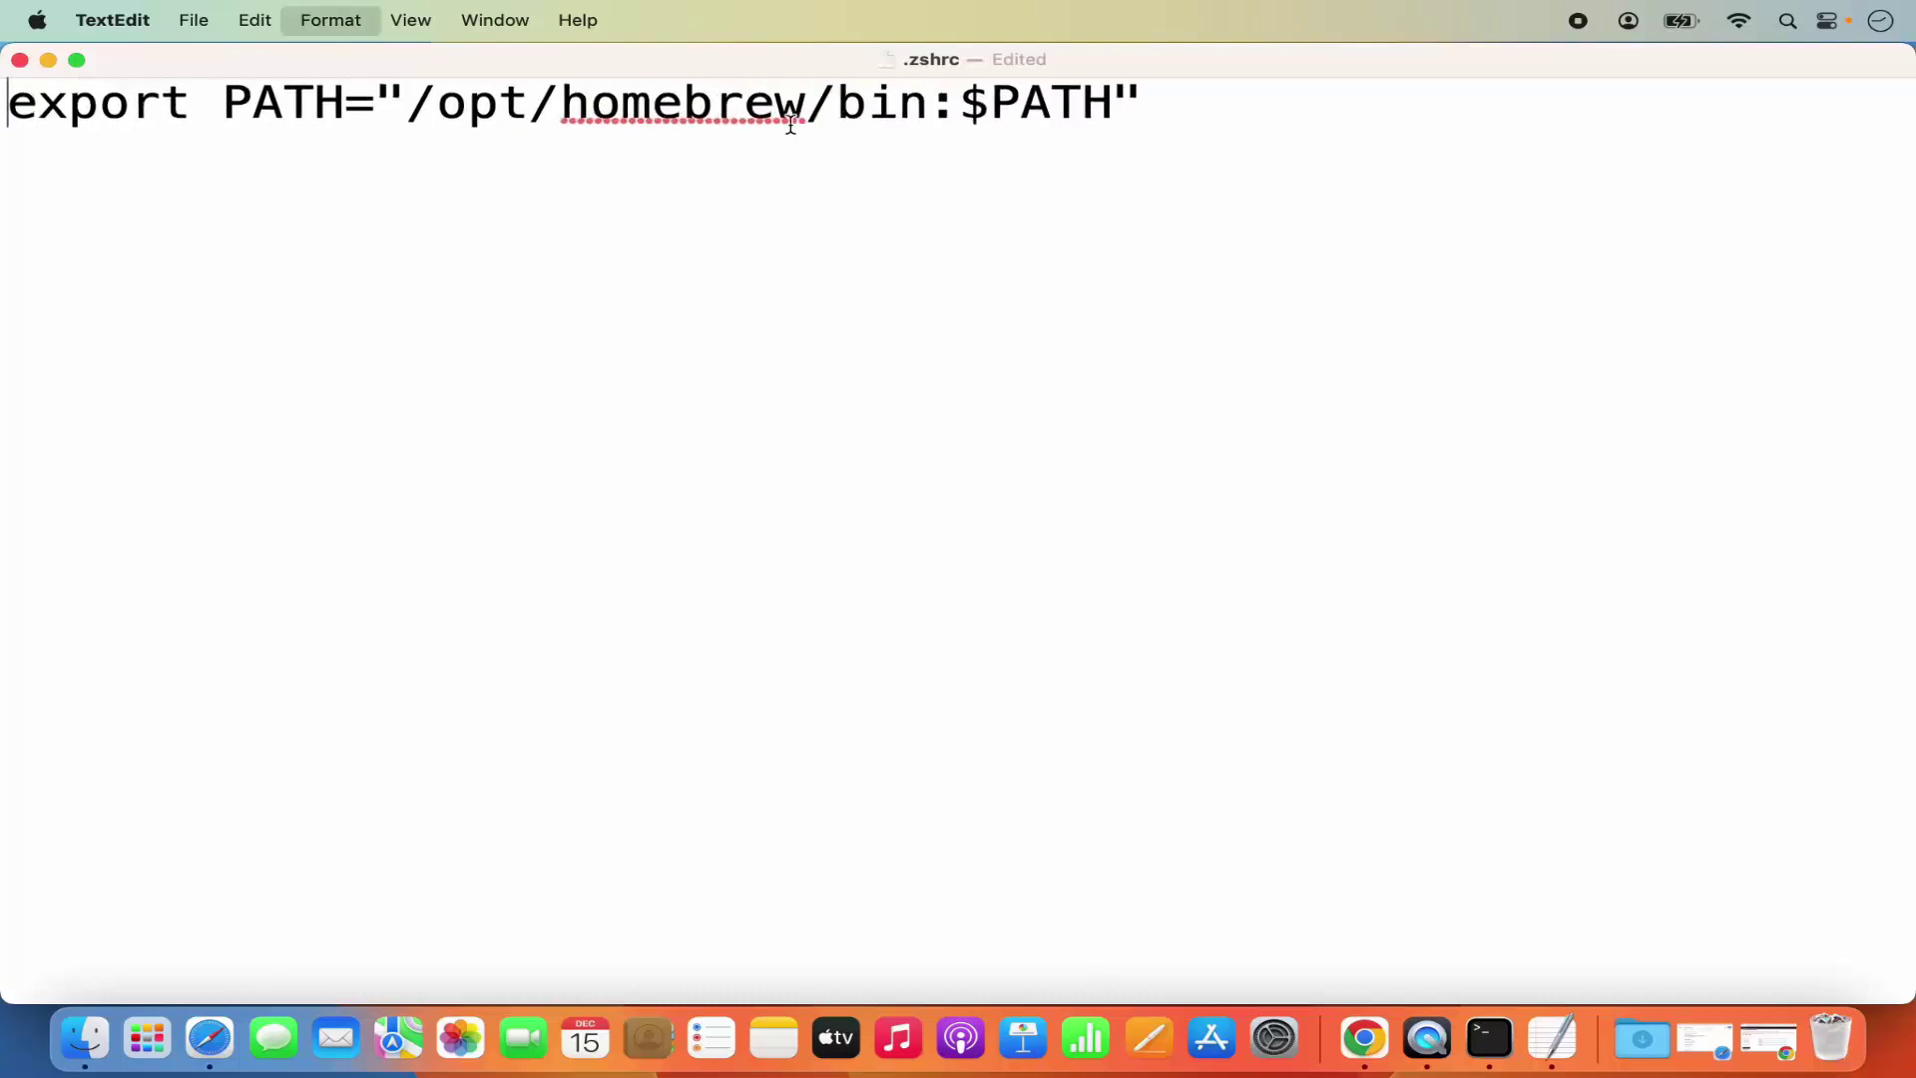
pyautogui.press('super+plus')
pyautogui.press('super+plus')
pyautogui.press('super+plus')
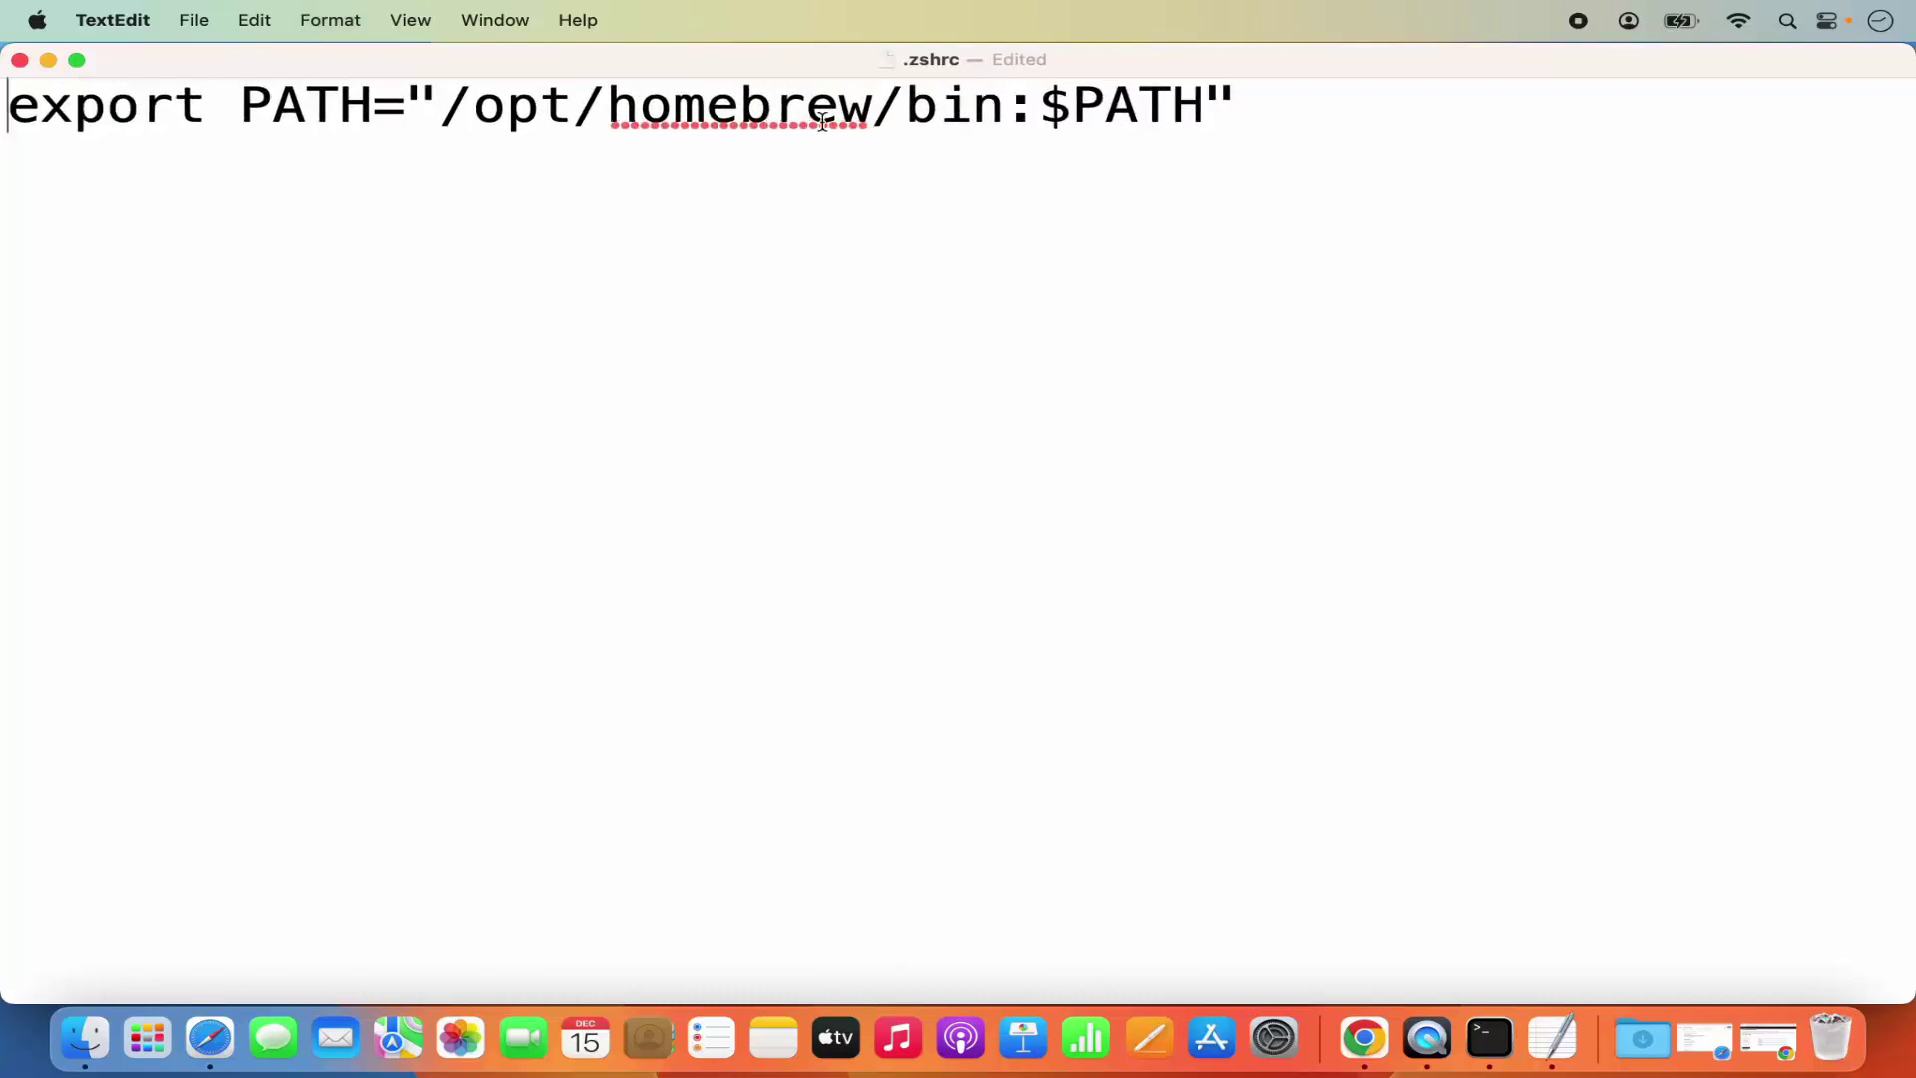
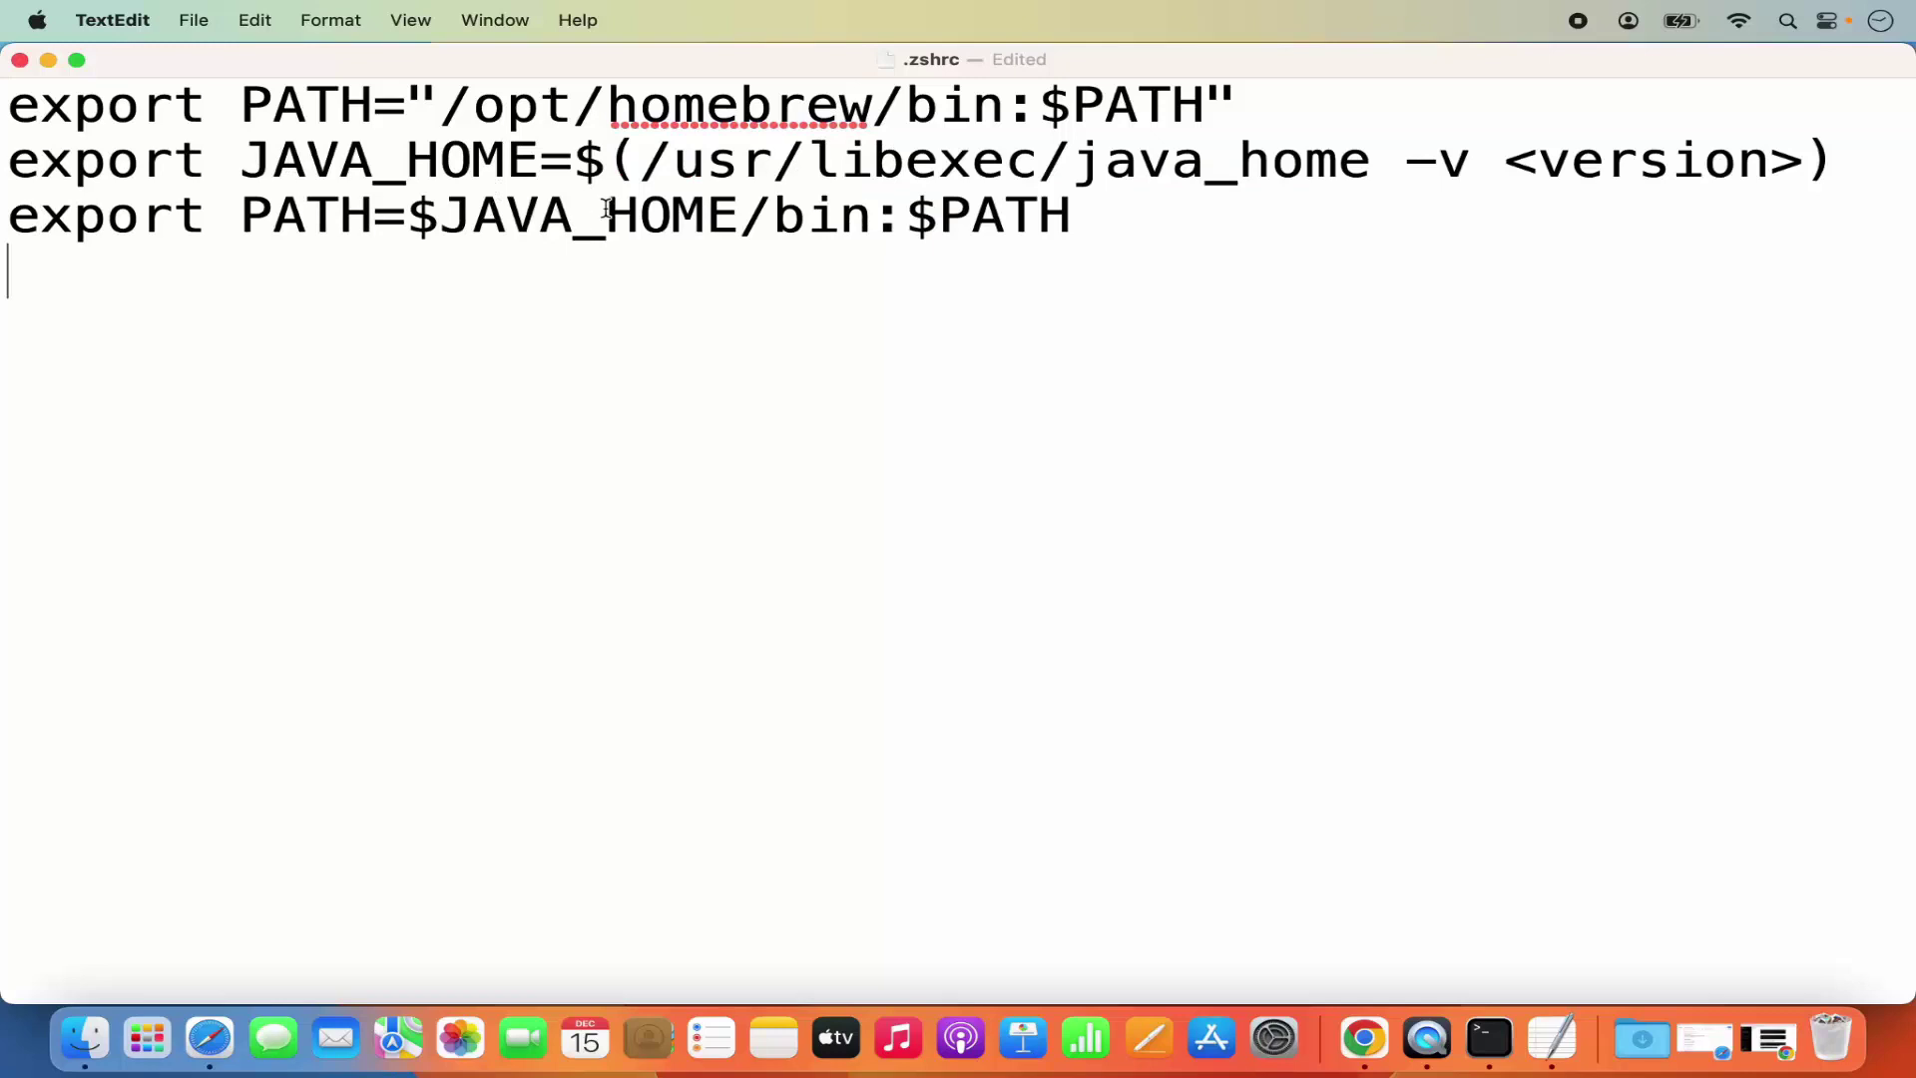
# - Replace the <version> placeholder in the JAVA_HOME line of .zshrc with 21.0.1, checking the installed version in Terminal
pyautogui.click(1071, 220)
pyautogui.click(1078, 219)
pyautogui.click(1489, 1038)
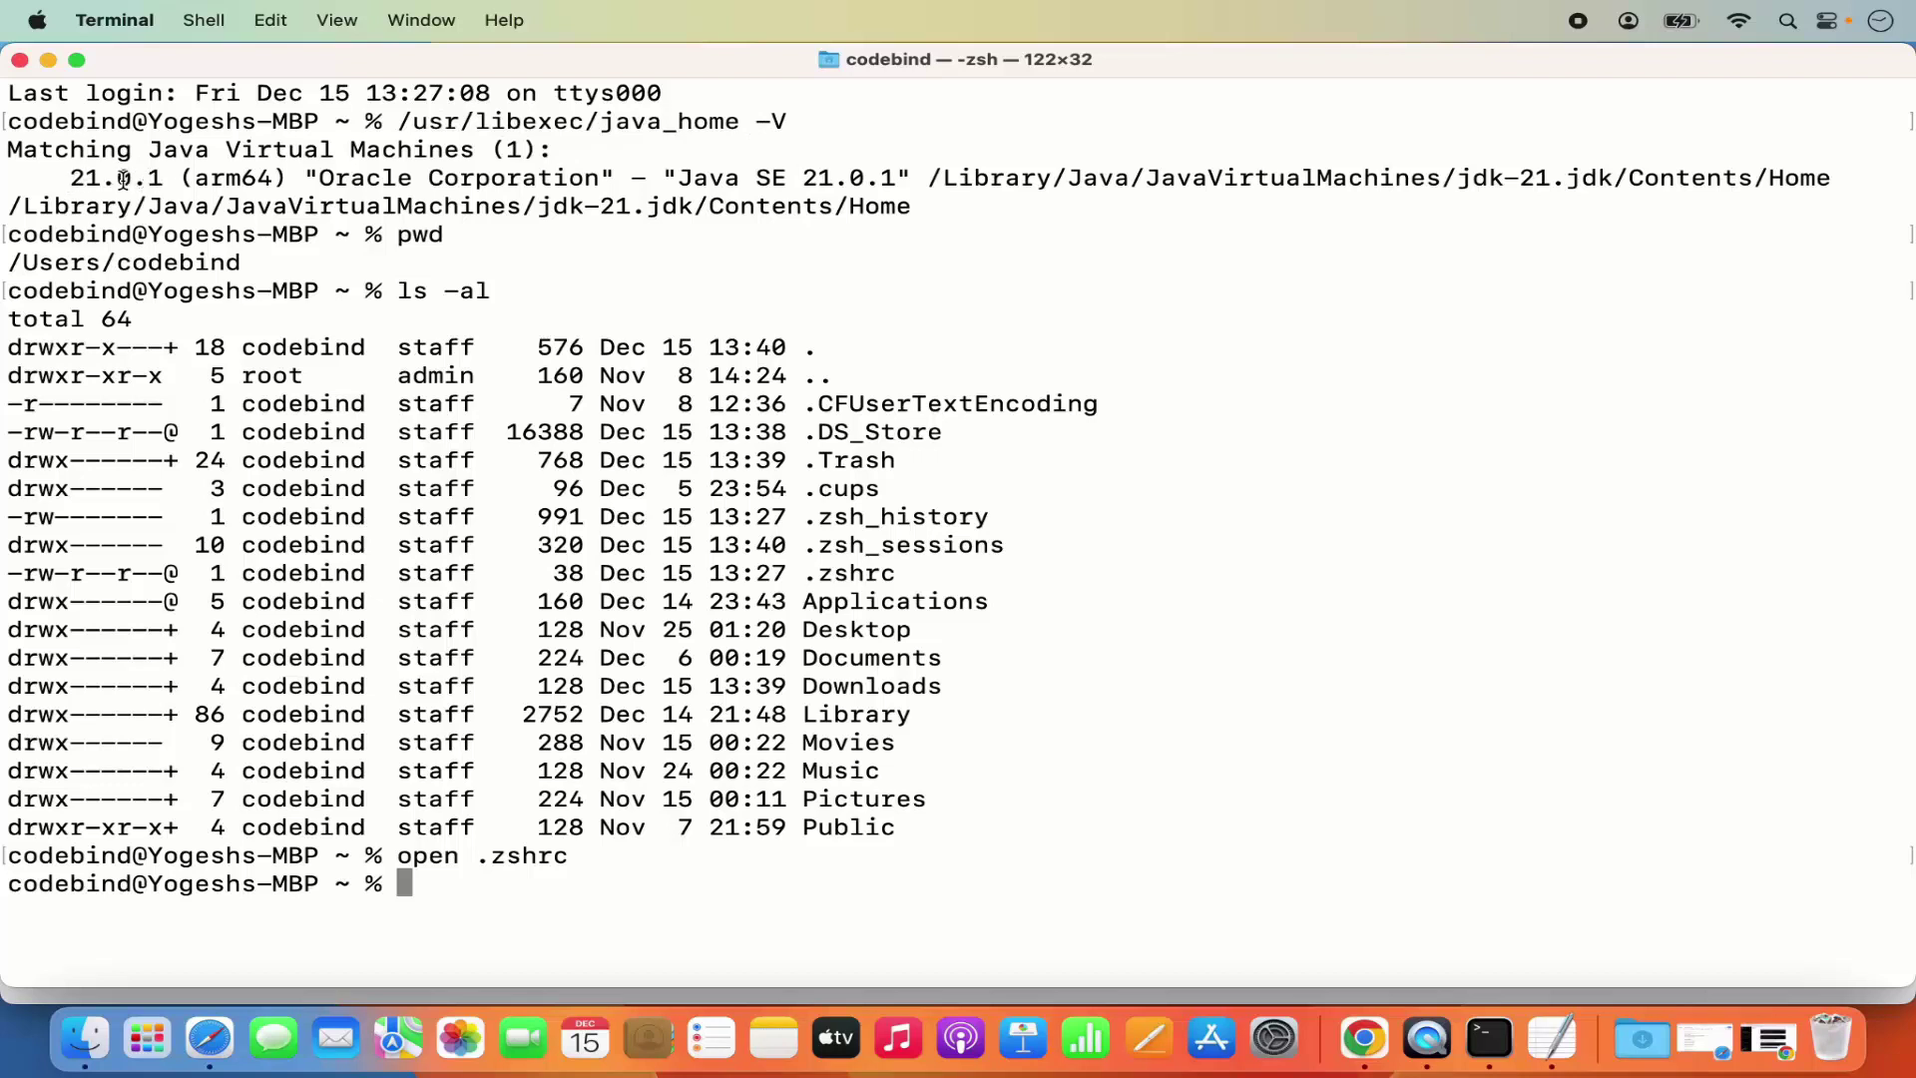
pyautogui.click(1552, 1038)
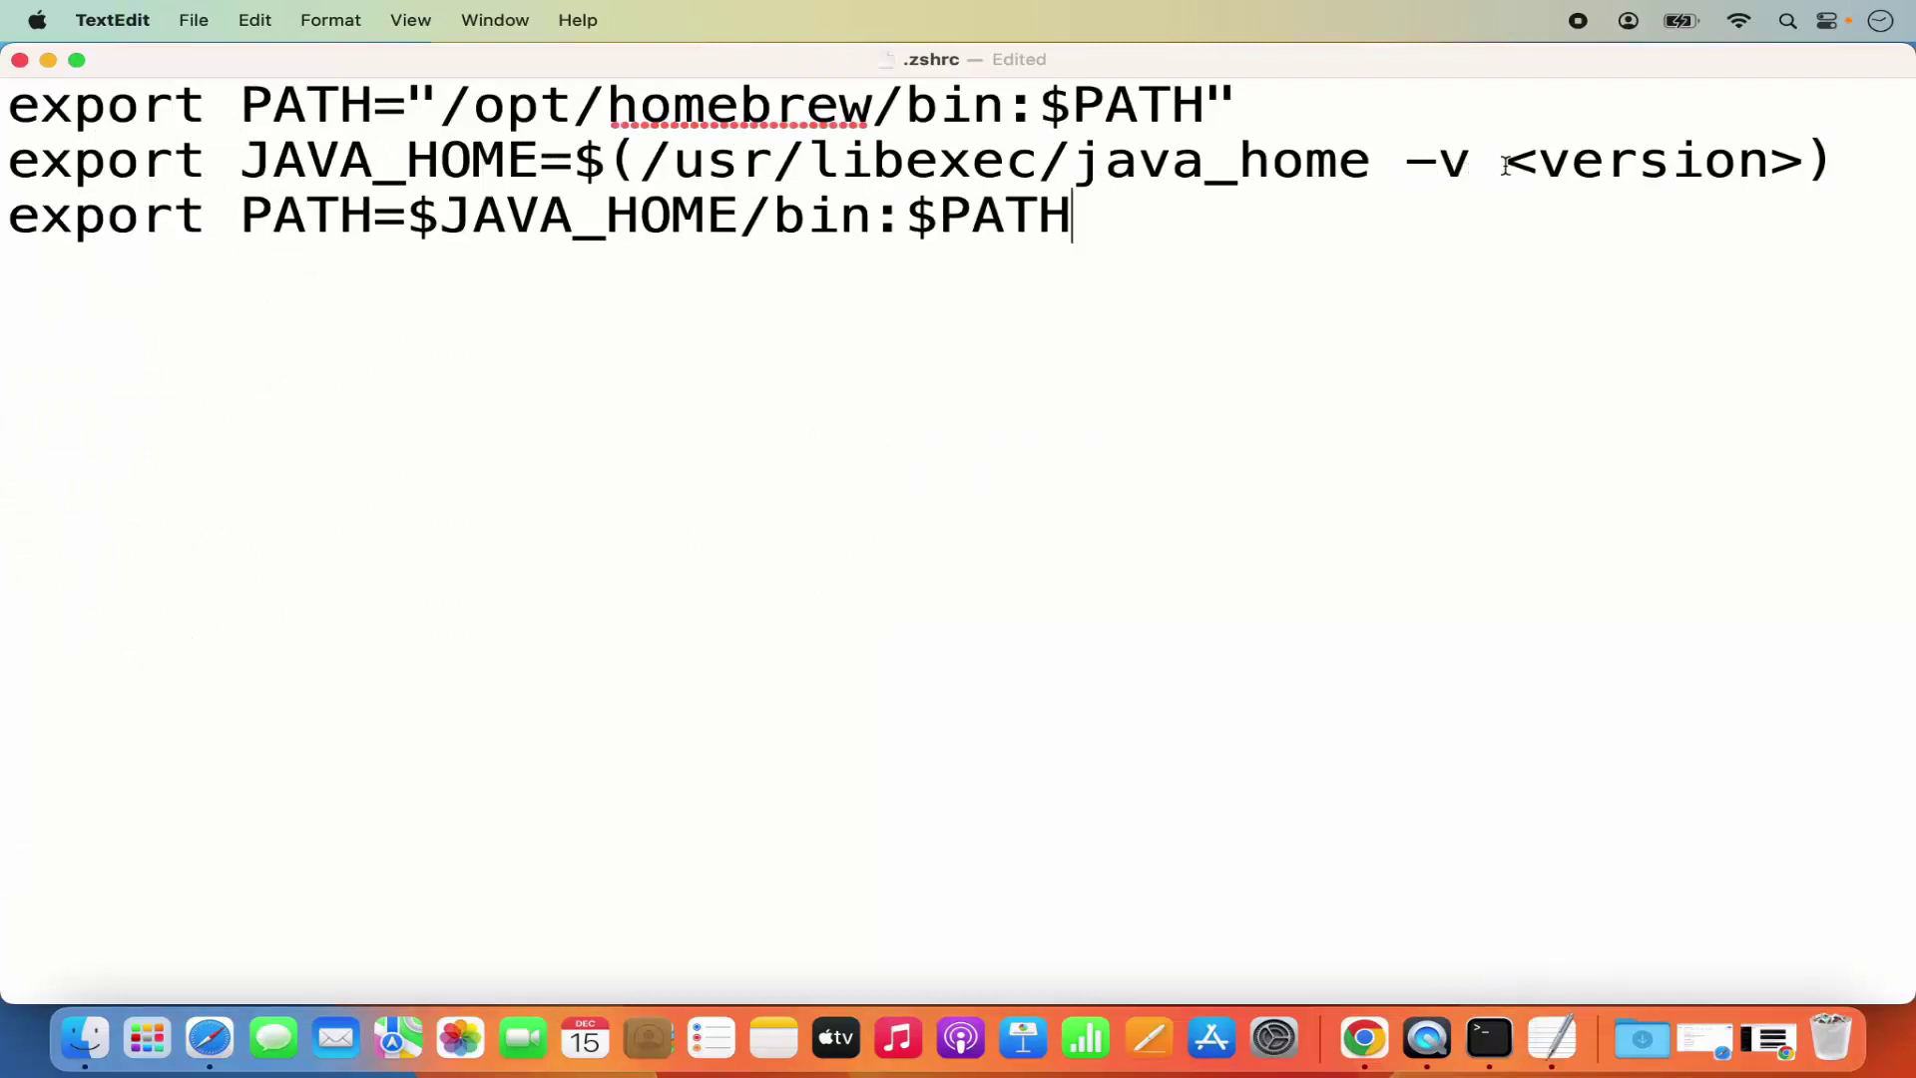
pyautogui.moveTo(1505, 164); pyautogui.dragTo(1794, 177)
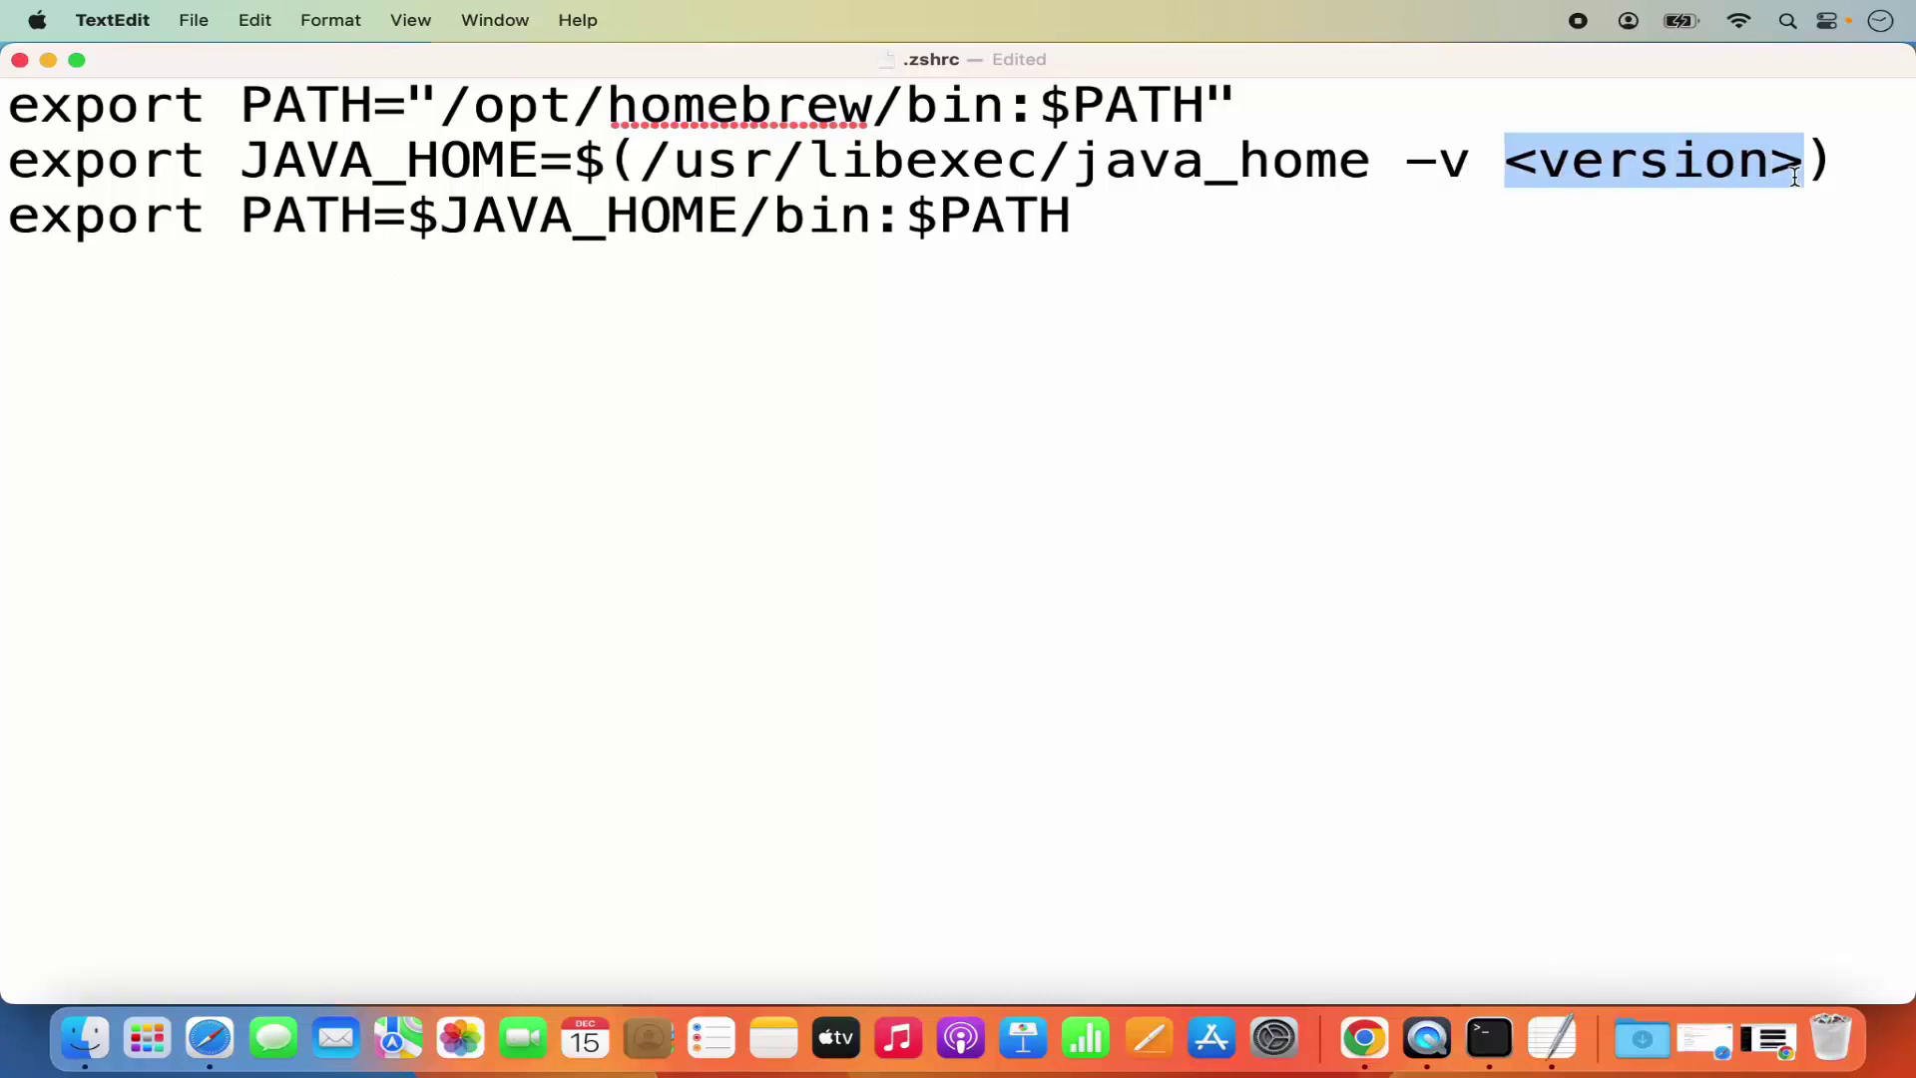
pyautogui.click(1497, 1037)
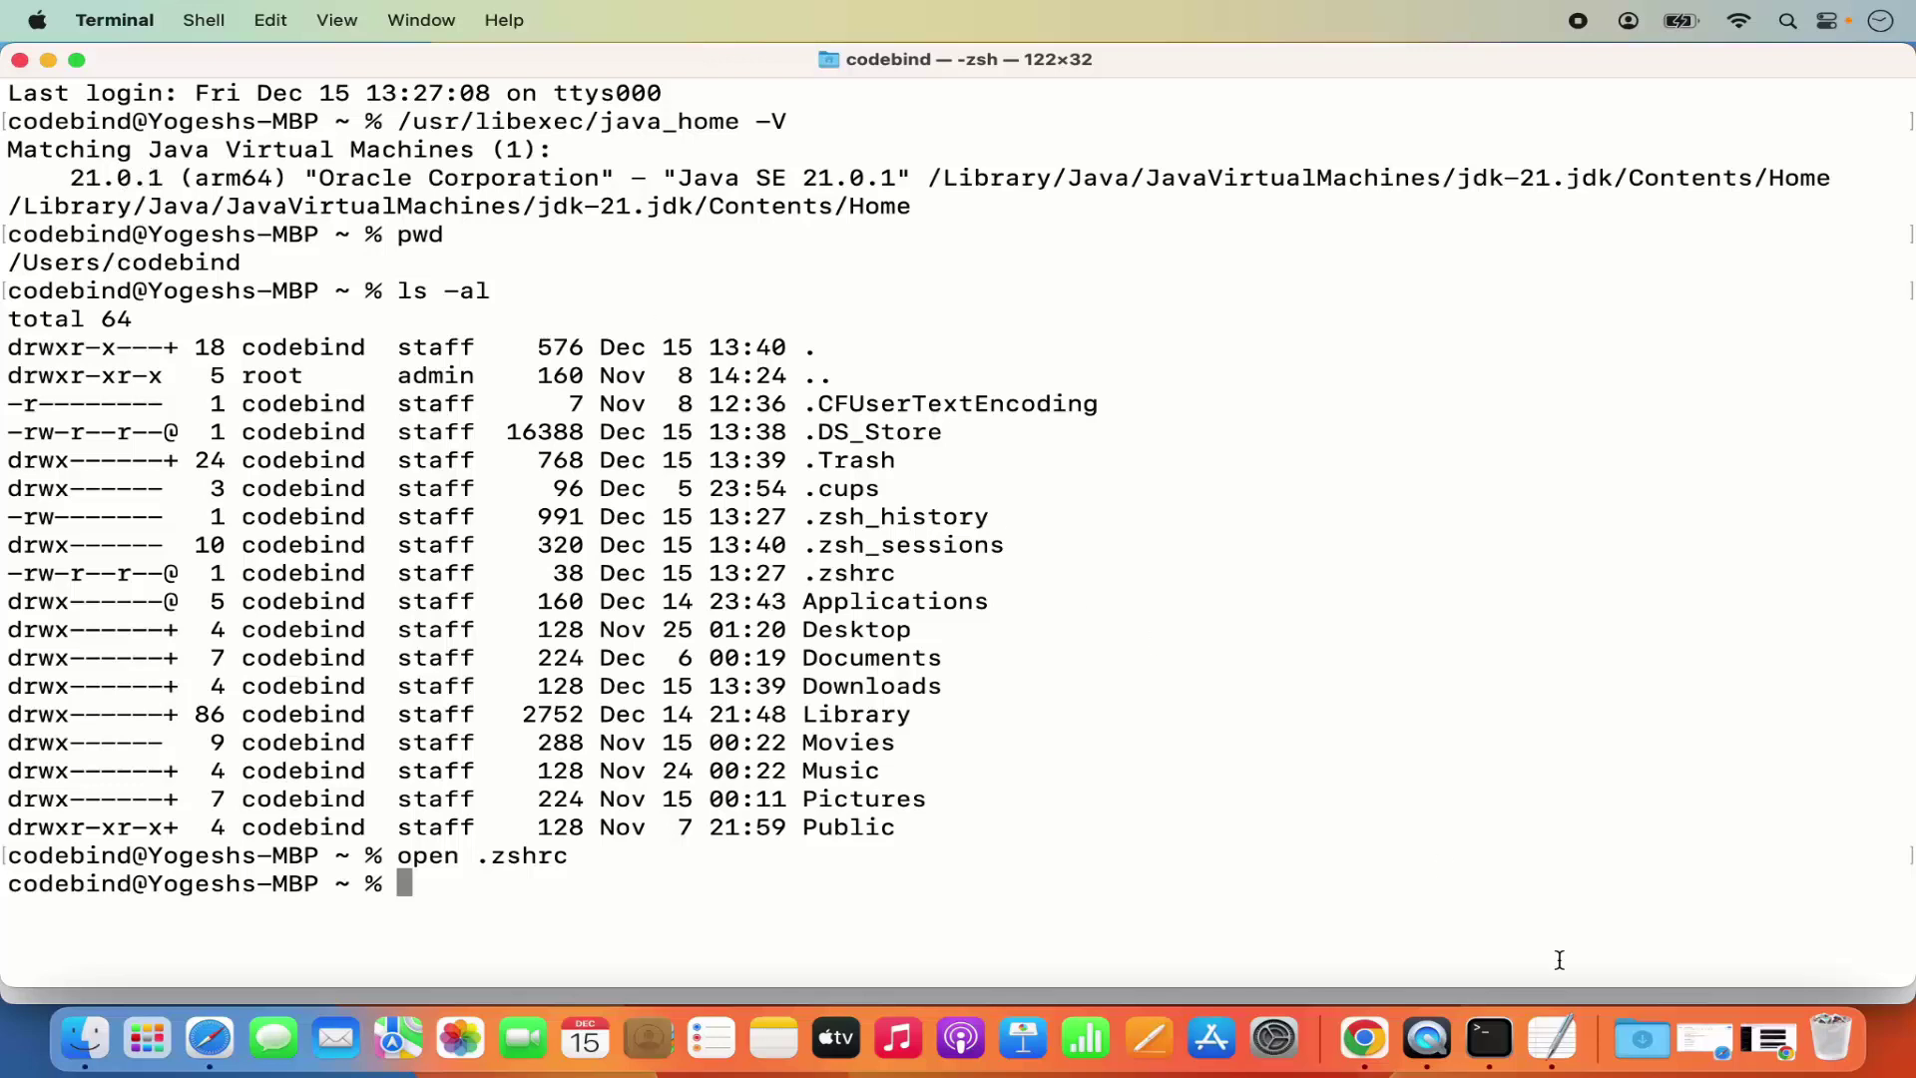
pyautogui.click(1553, 1040)
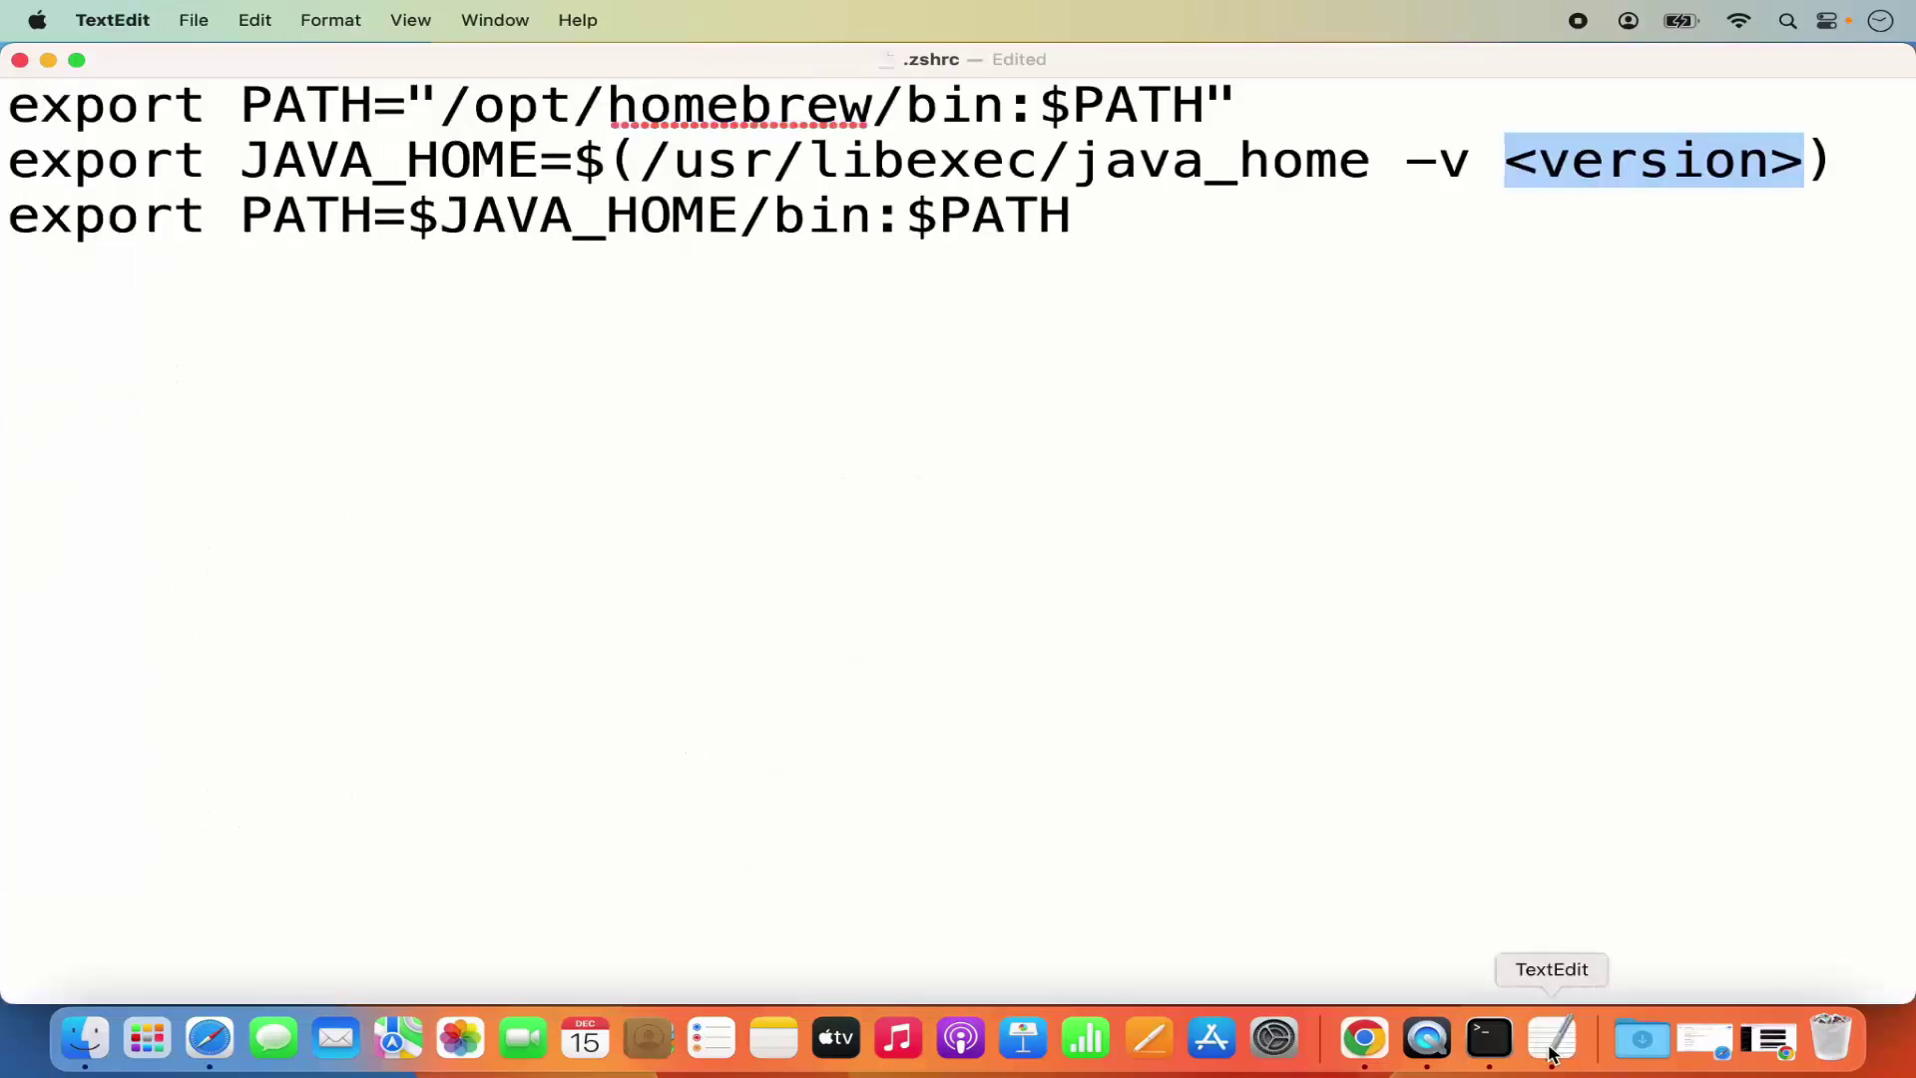
pyautogui.click(1803, 160)
pyautogui.press('BackSpace')
pyautogui.press('BackSpace')
pyautogui.press('BackSpace')
pyautogui.press('BackSpace')
pyautogui.press('BackSpace')
pyautogui.press('BackSpace')
pyautogui.press('BackSpace')
pyautogui.press('BackSpace')
pyautogui.press('BackSpace')
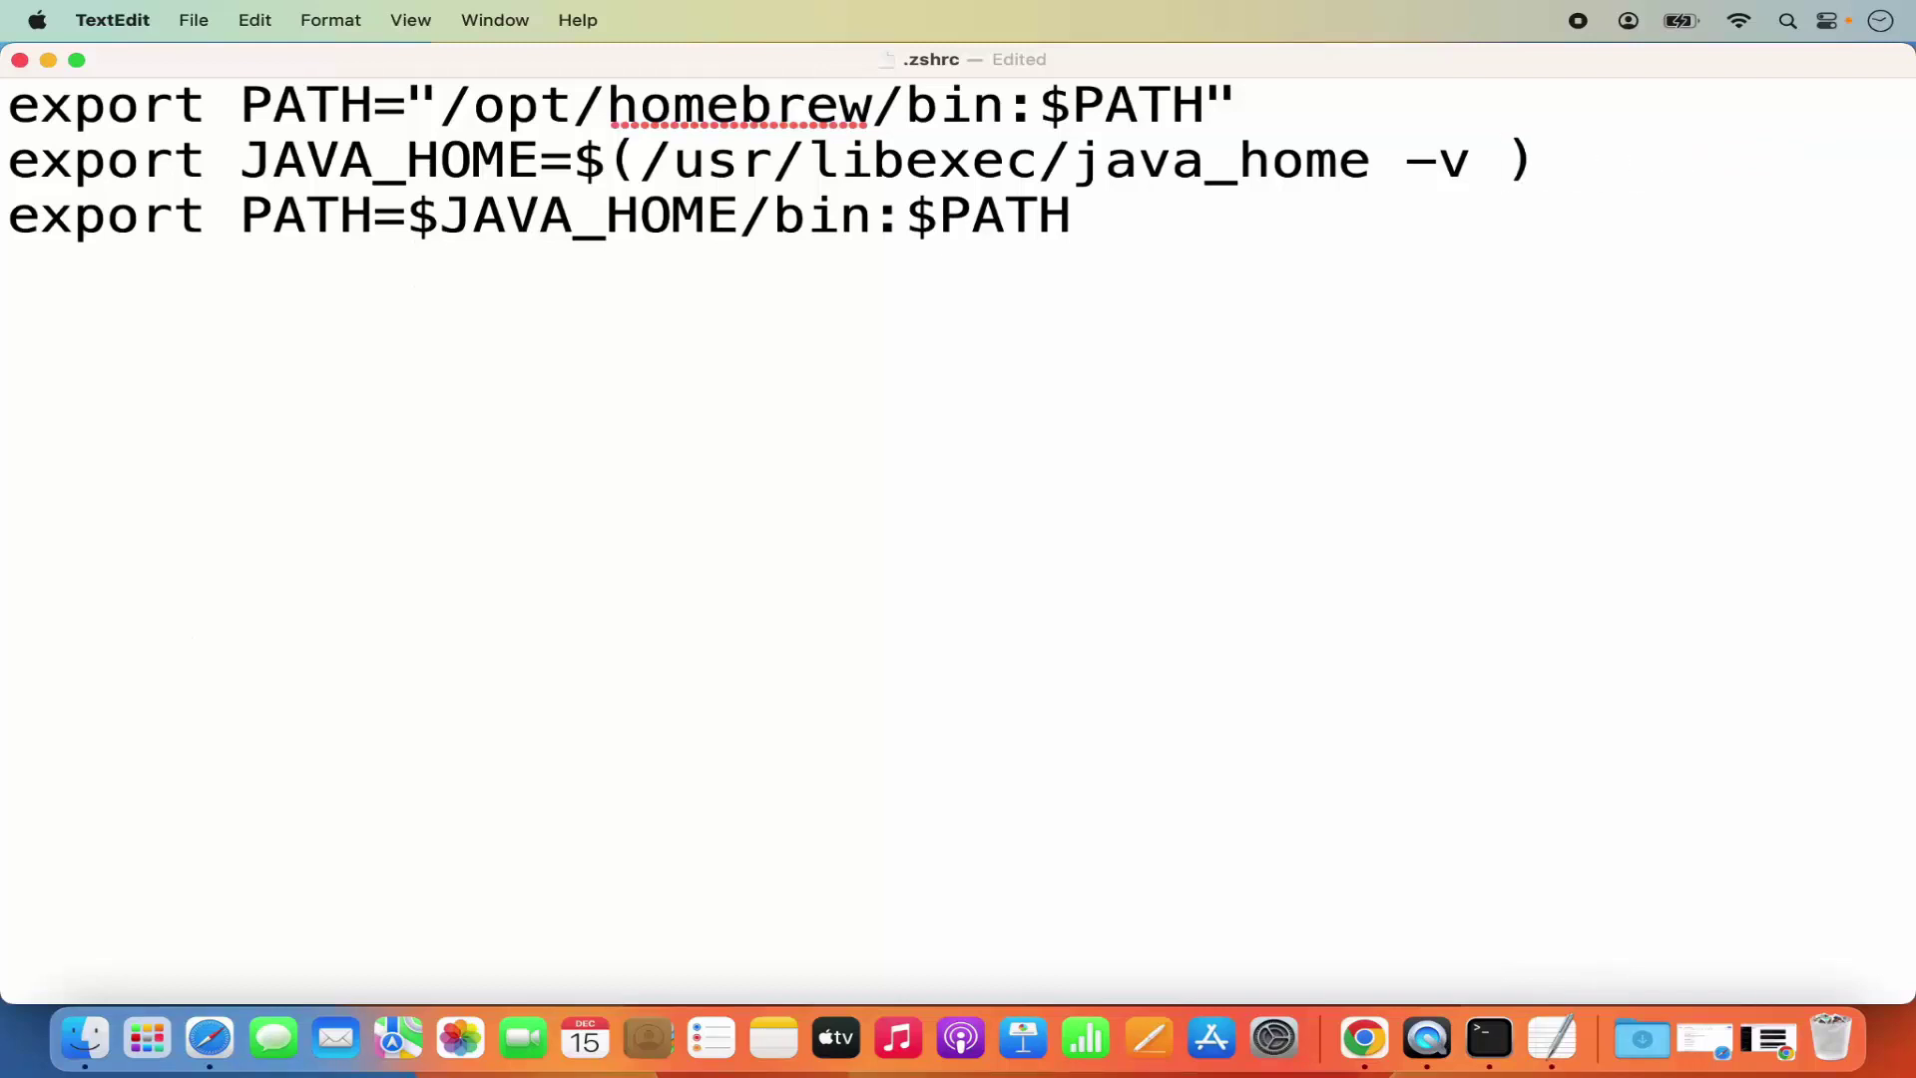
pyautogui.write('21.0.1')
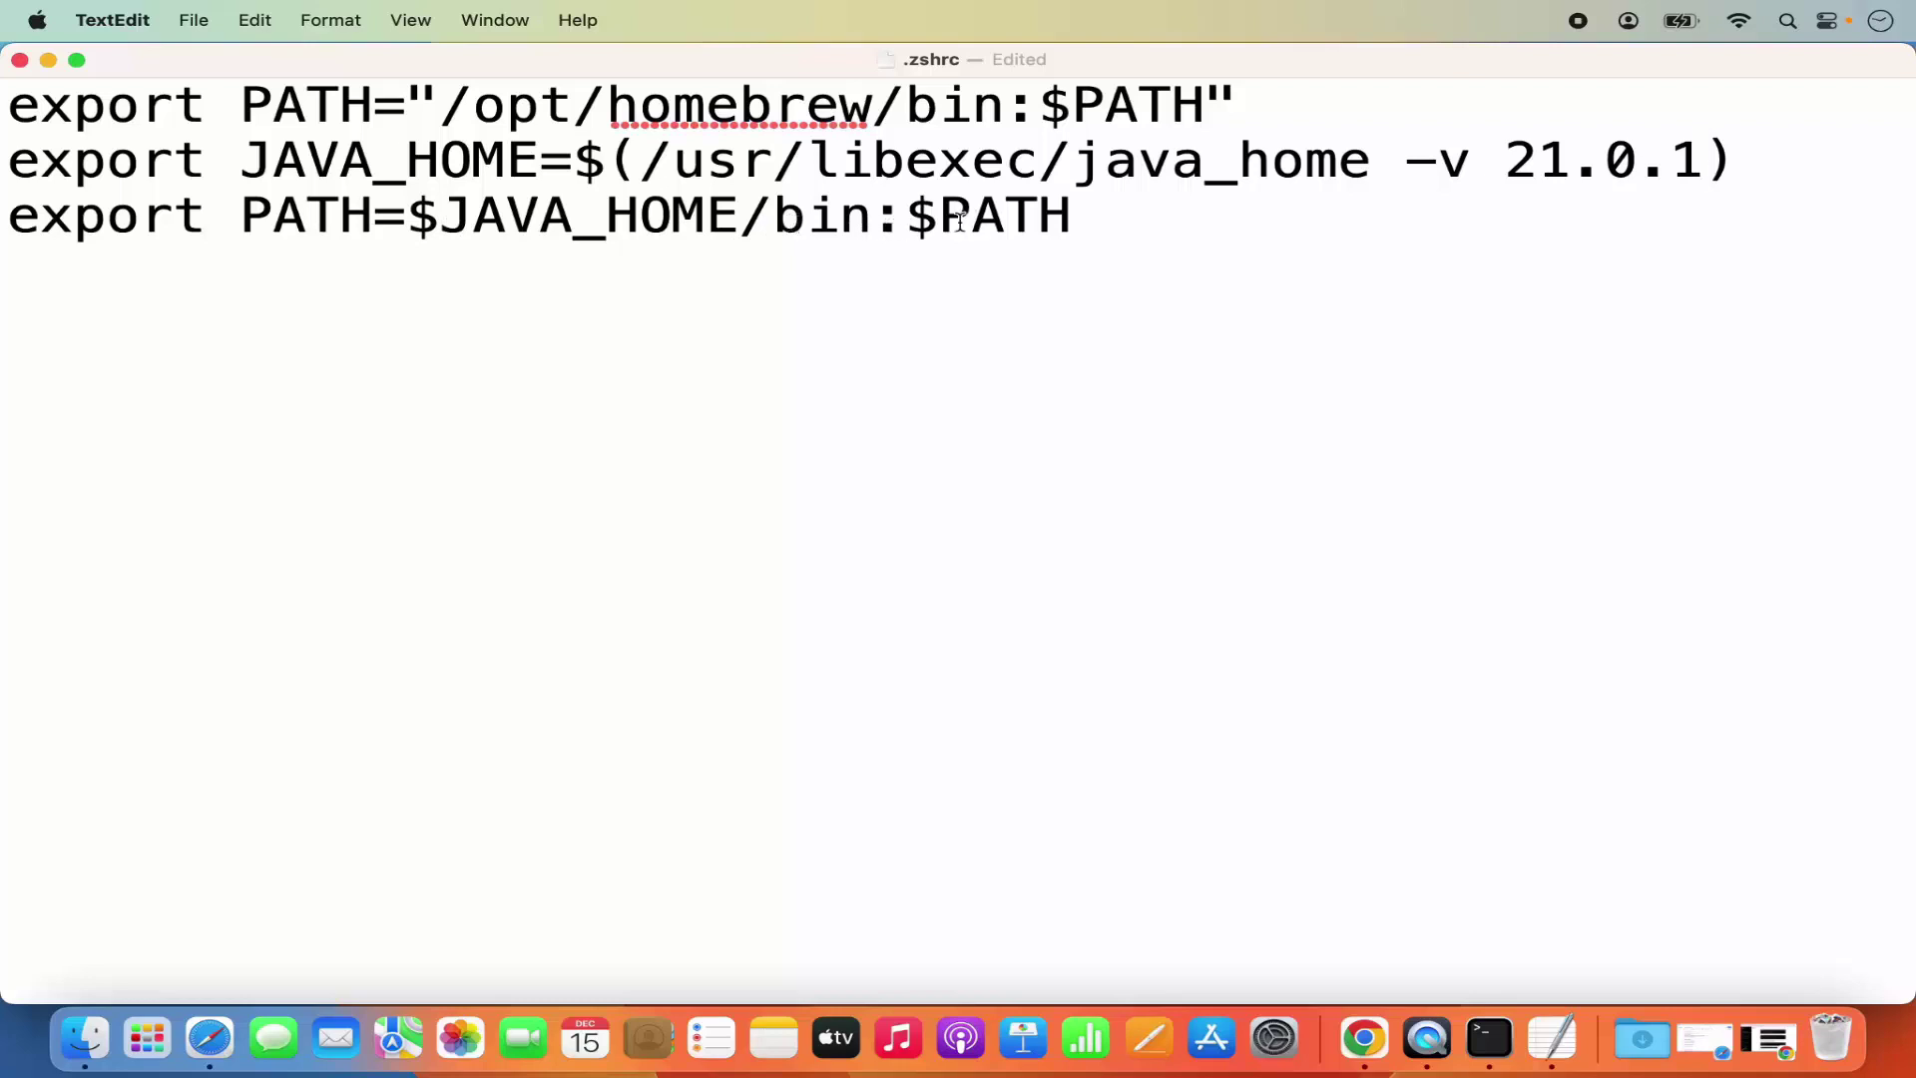
# - Review the JAVA_HOME and PATH export lines, save .zshrc, and close its window
pyautogui.moveTo(1074, 221); pyautogui.dragTo(227, 155)
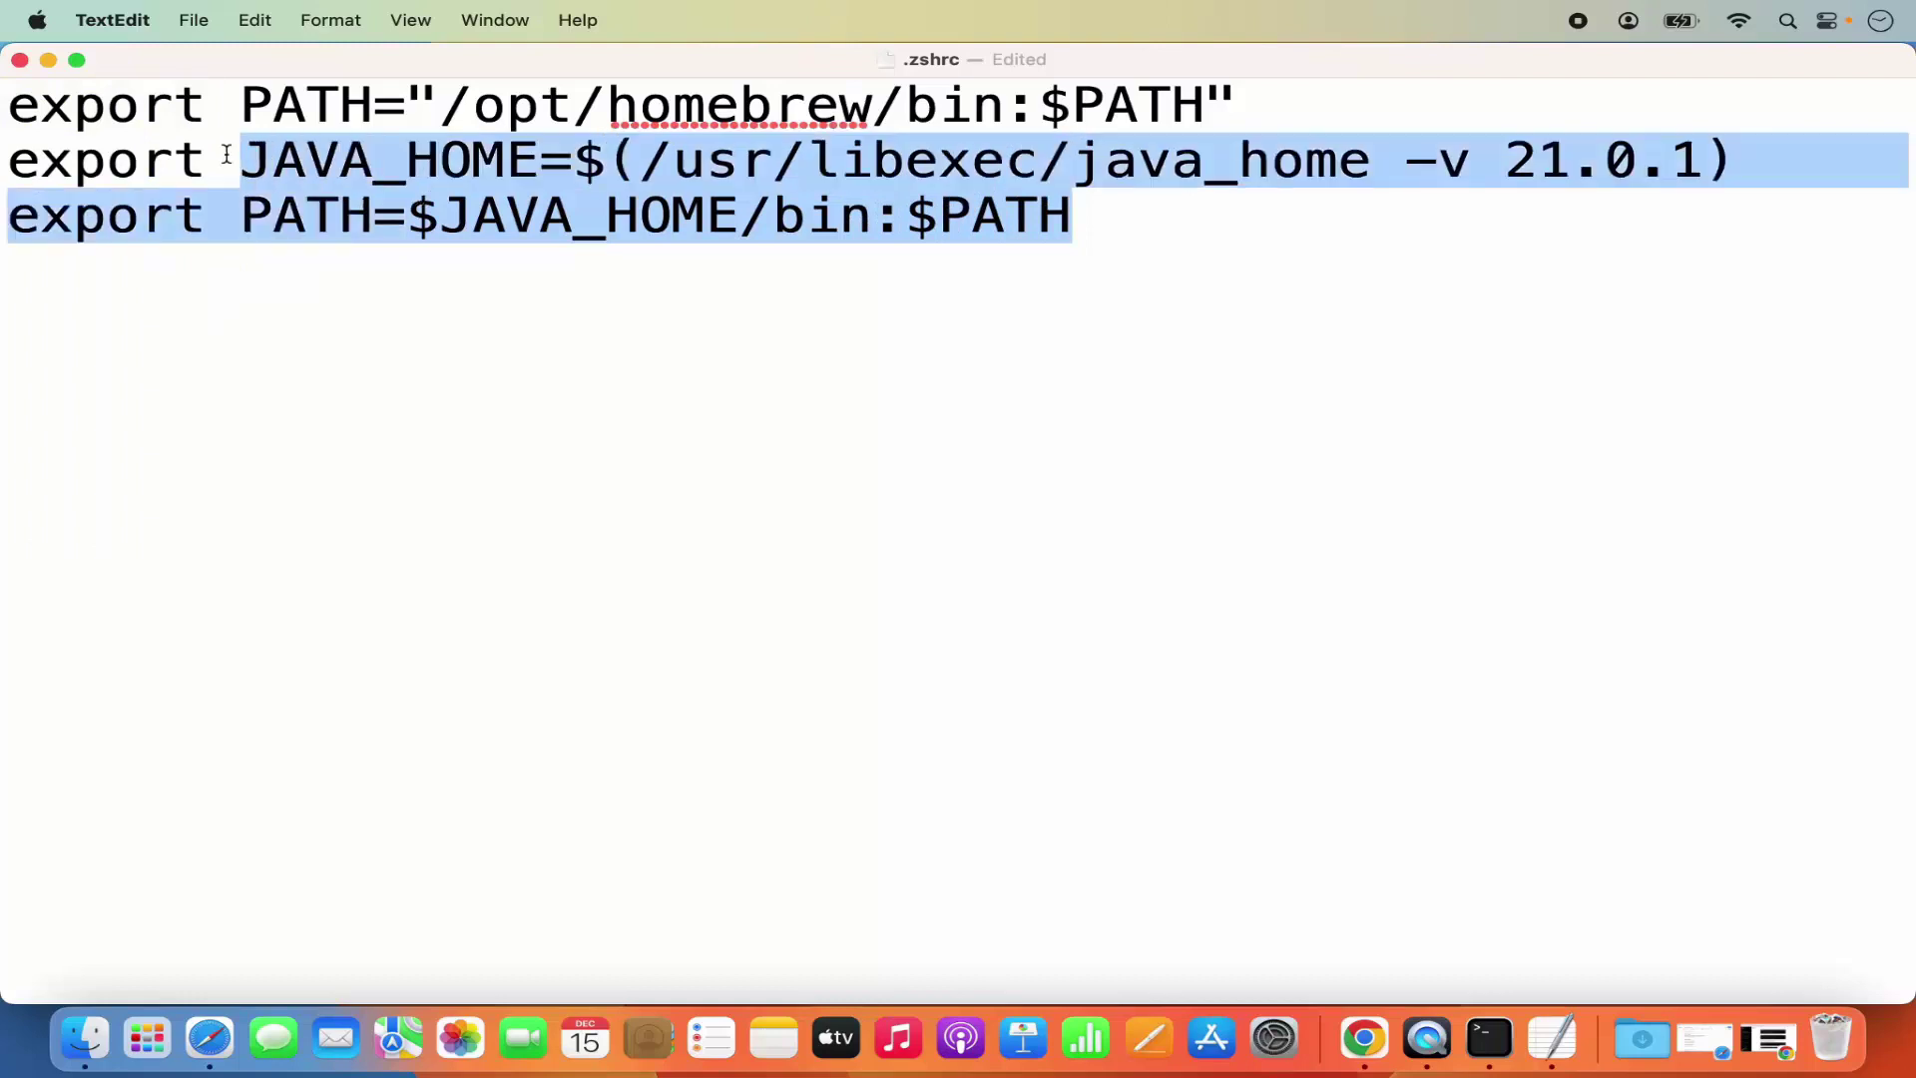
pyautogui.click(1514, 160)
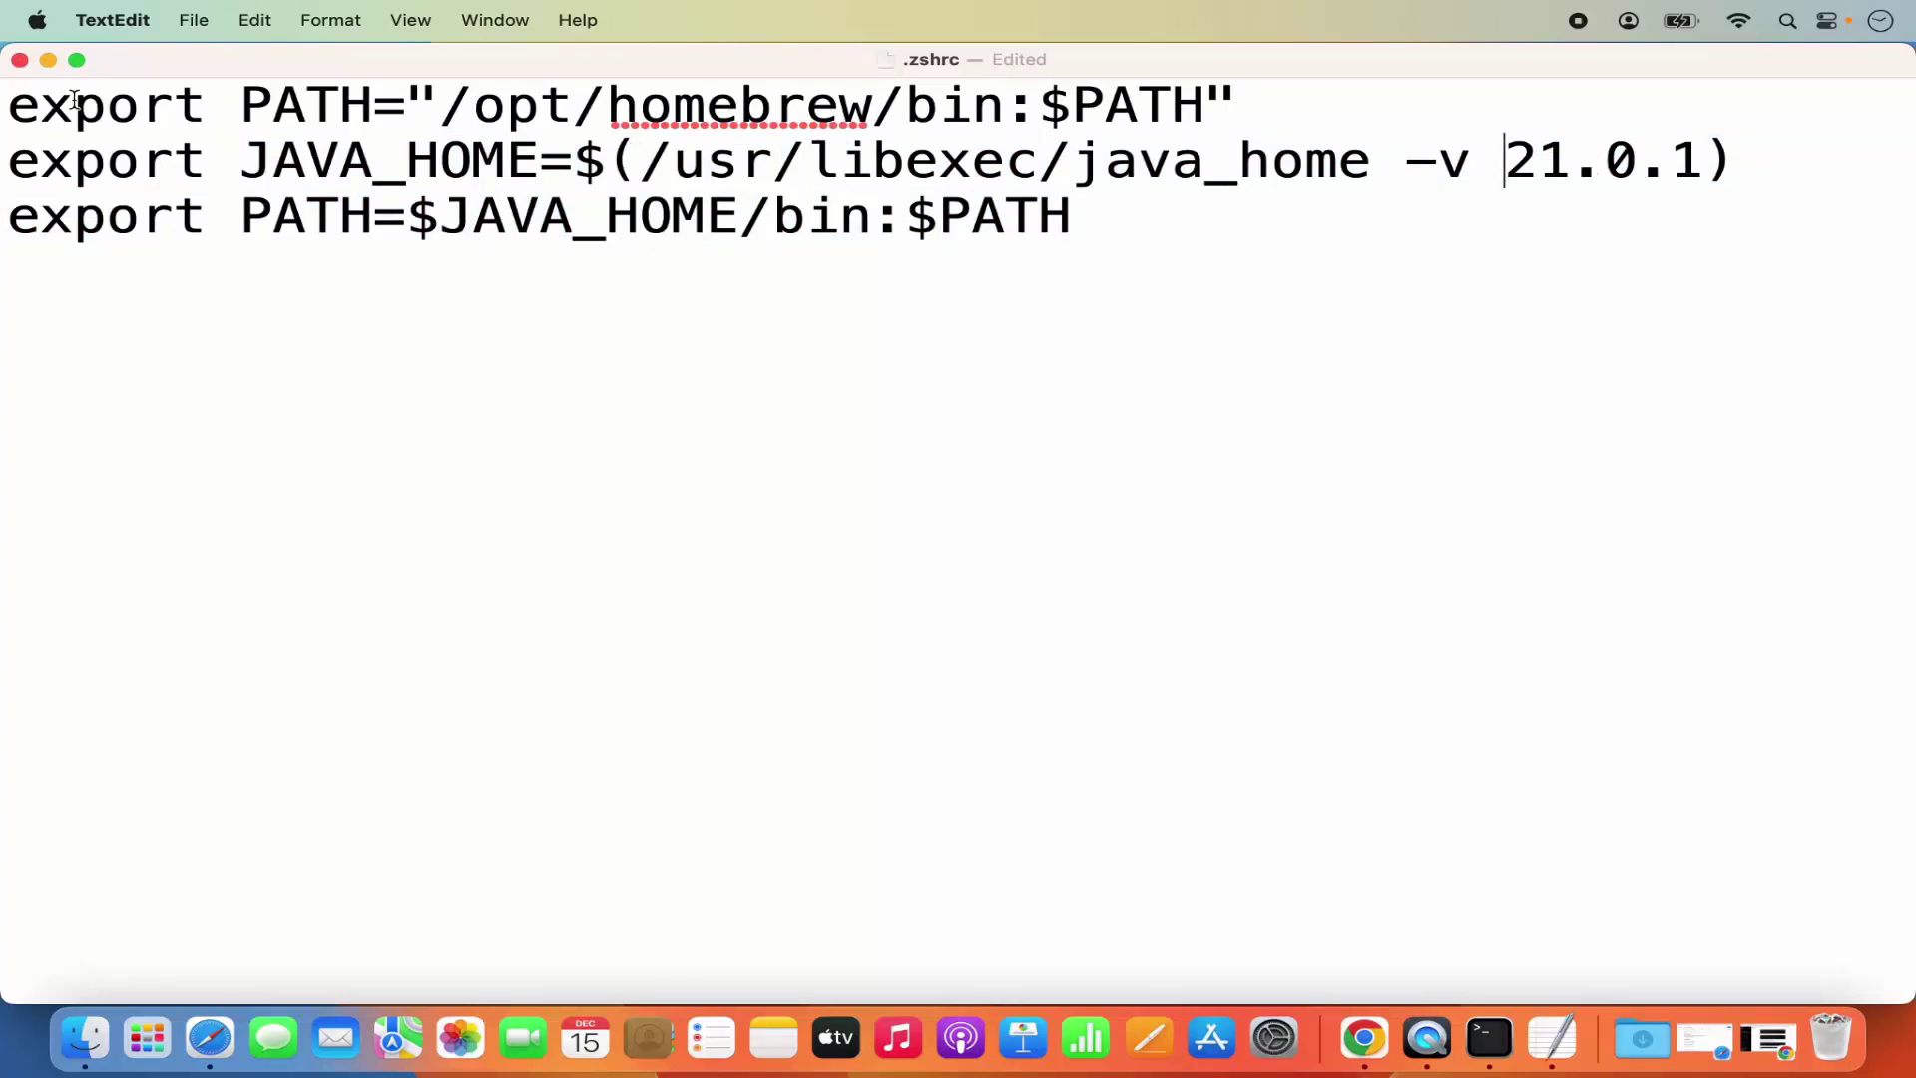
pyautogui.click(198, 30)
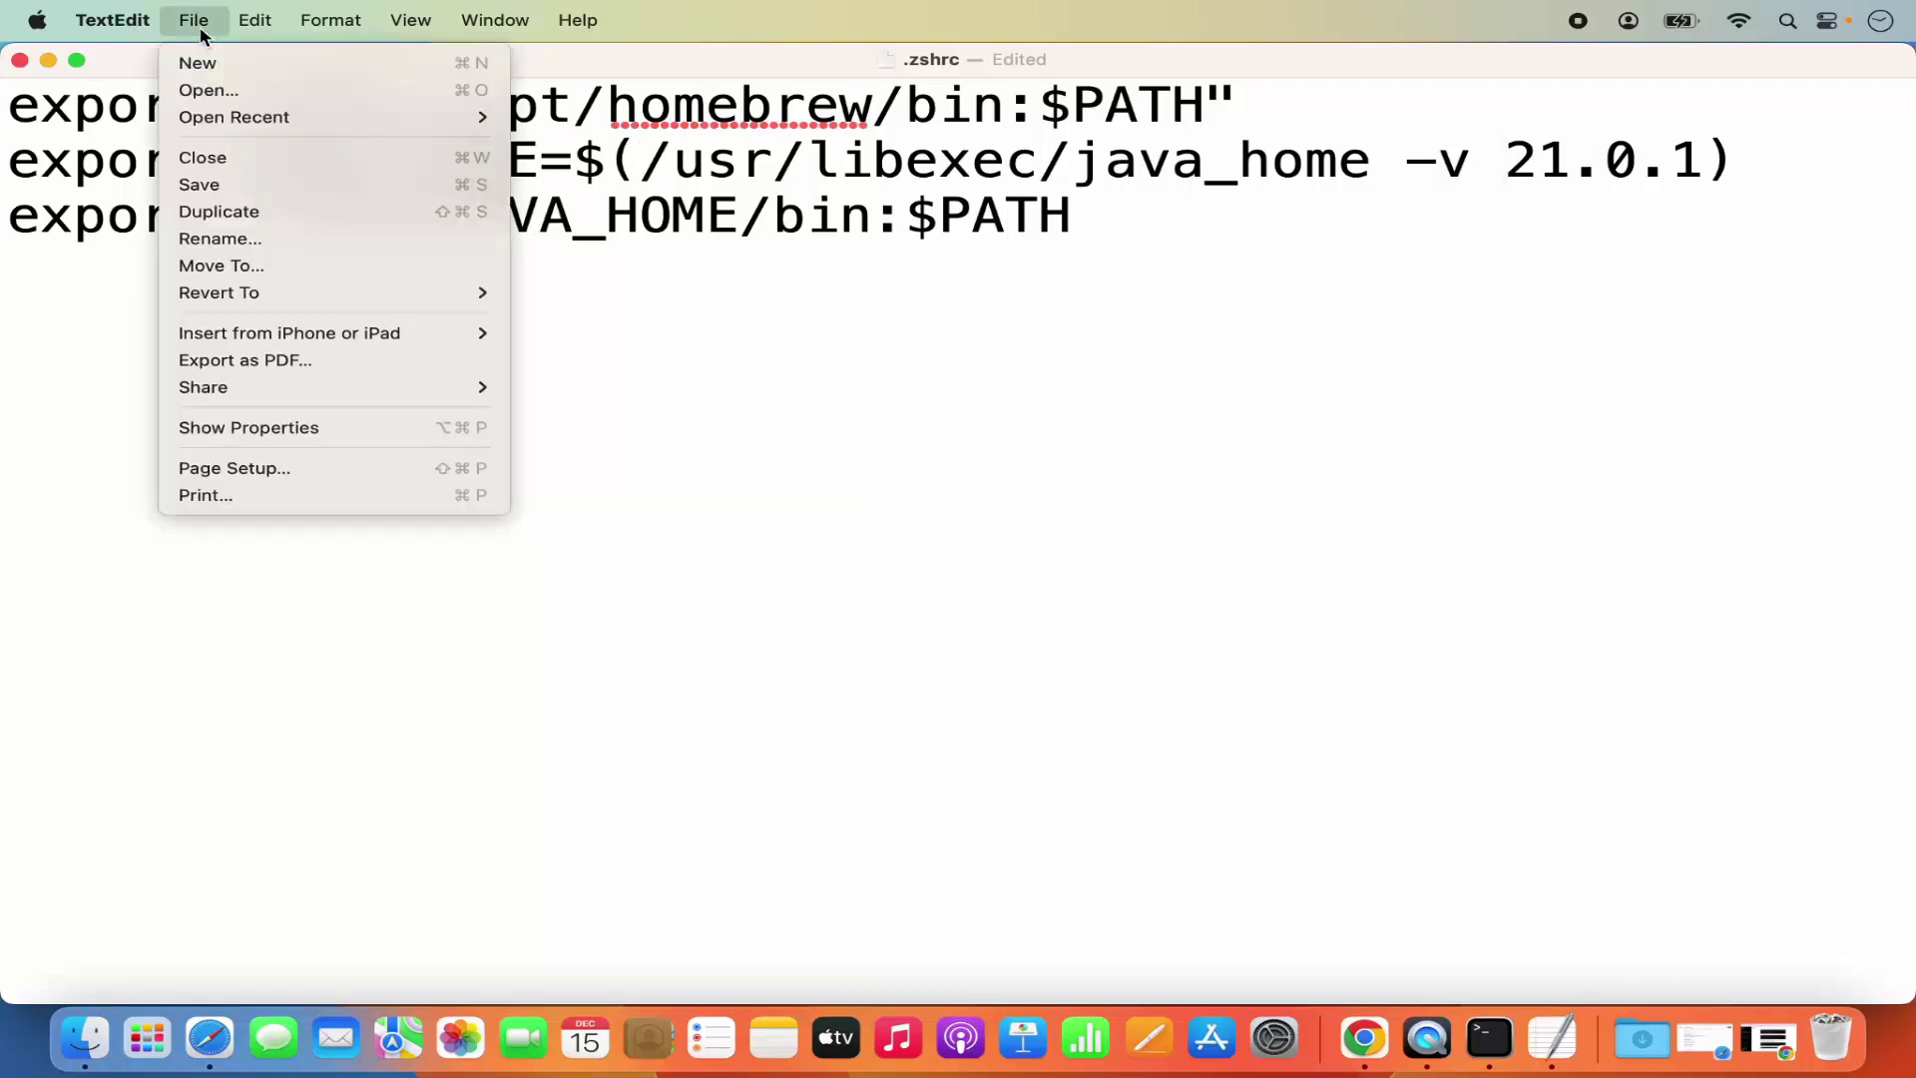
pyautogui.click(210, 184)
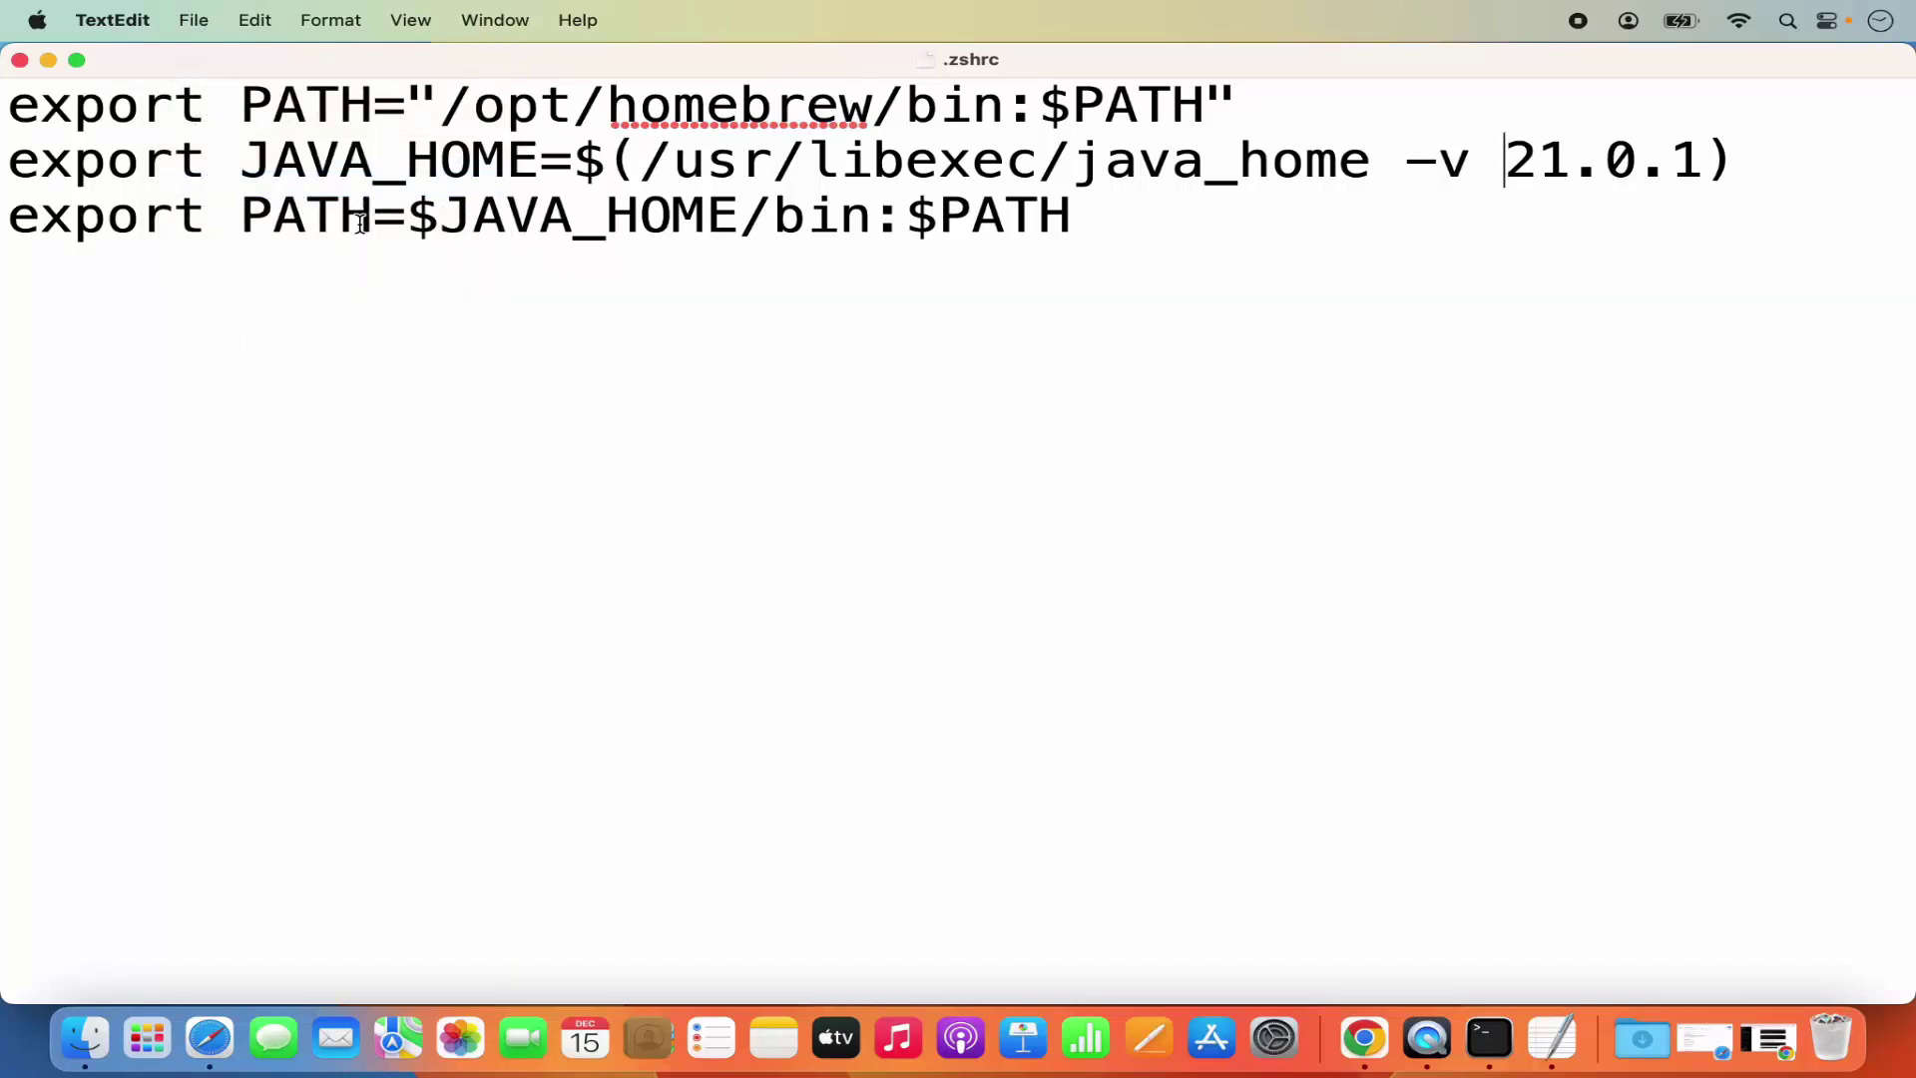
pyautogui.click(19, 61)
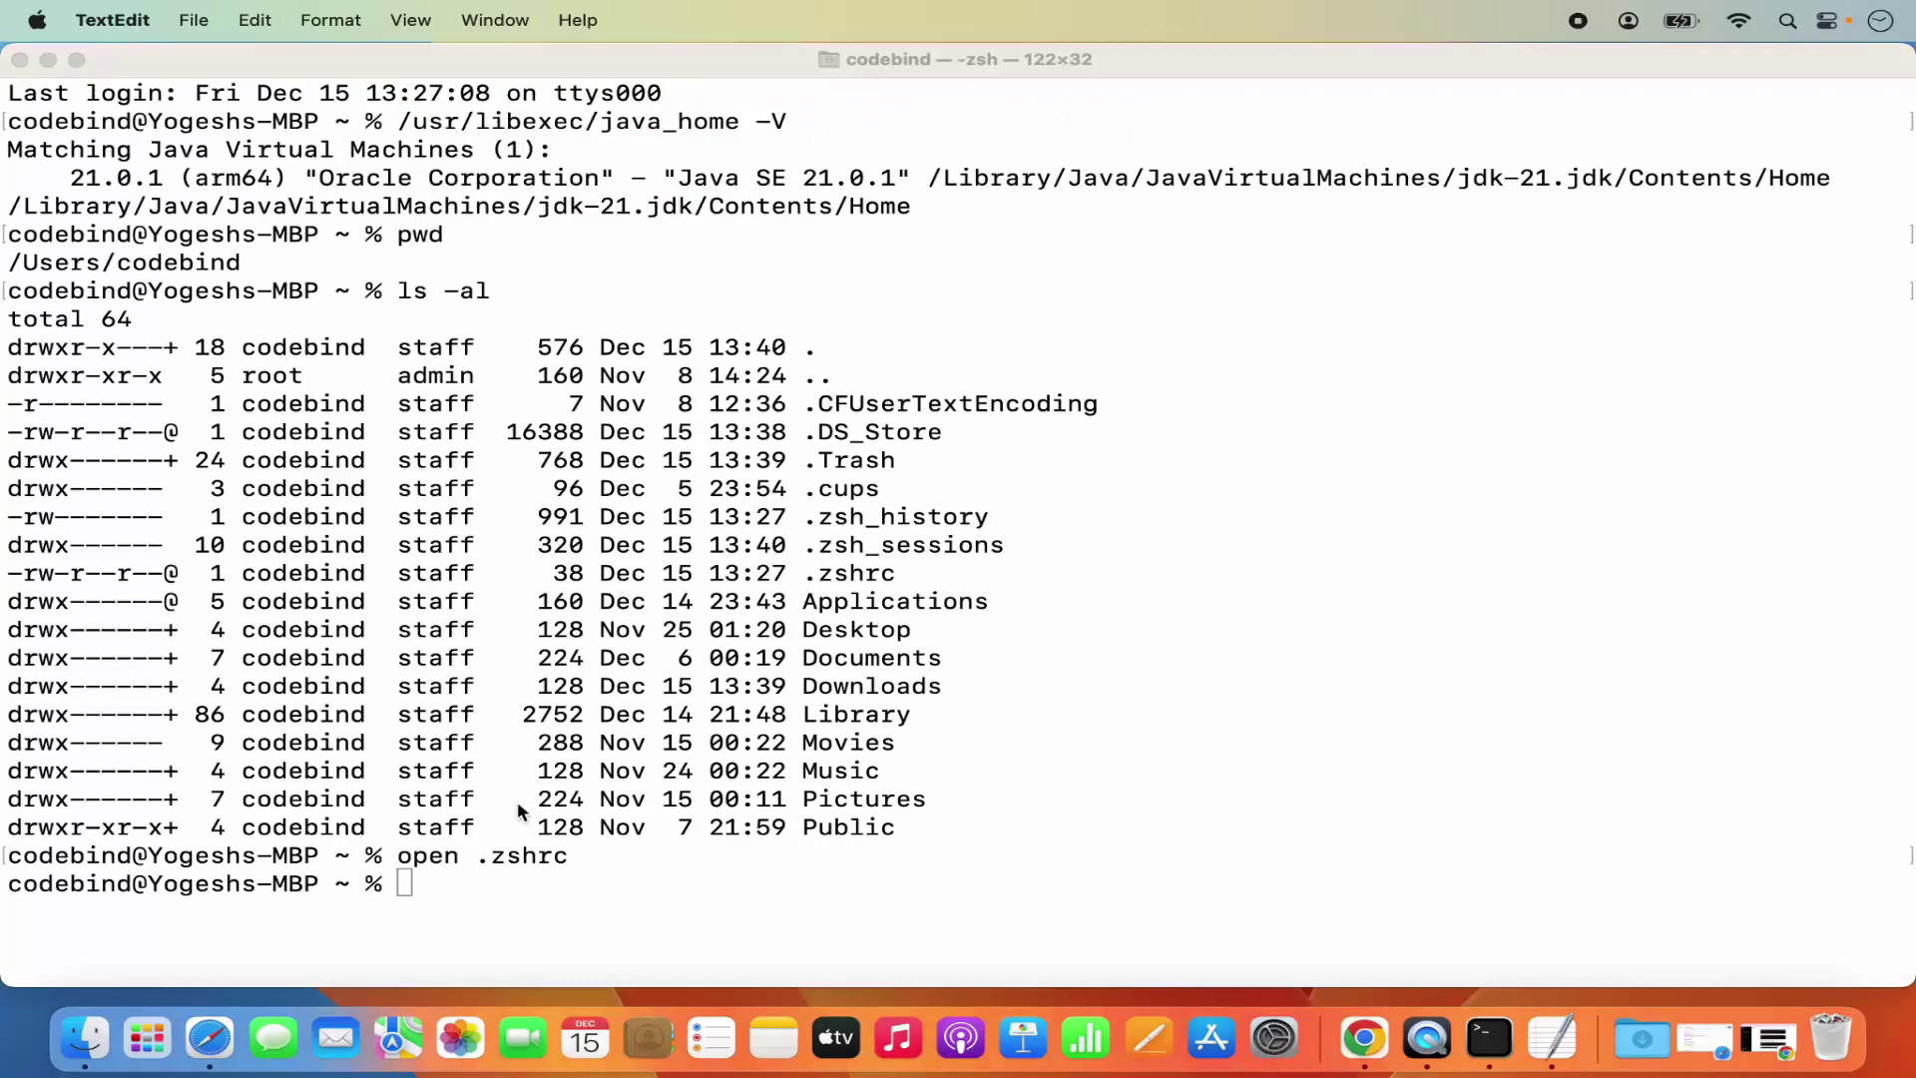
# - Reopen .zshrc from Terminal, check the saved export lines at a larger text size, and close the file
pyautogui.click(487, 880)
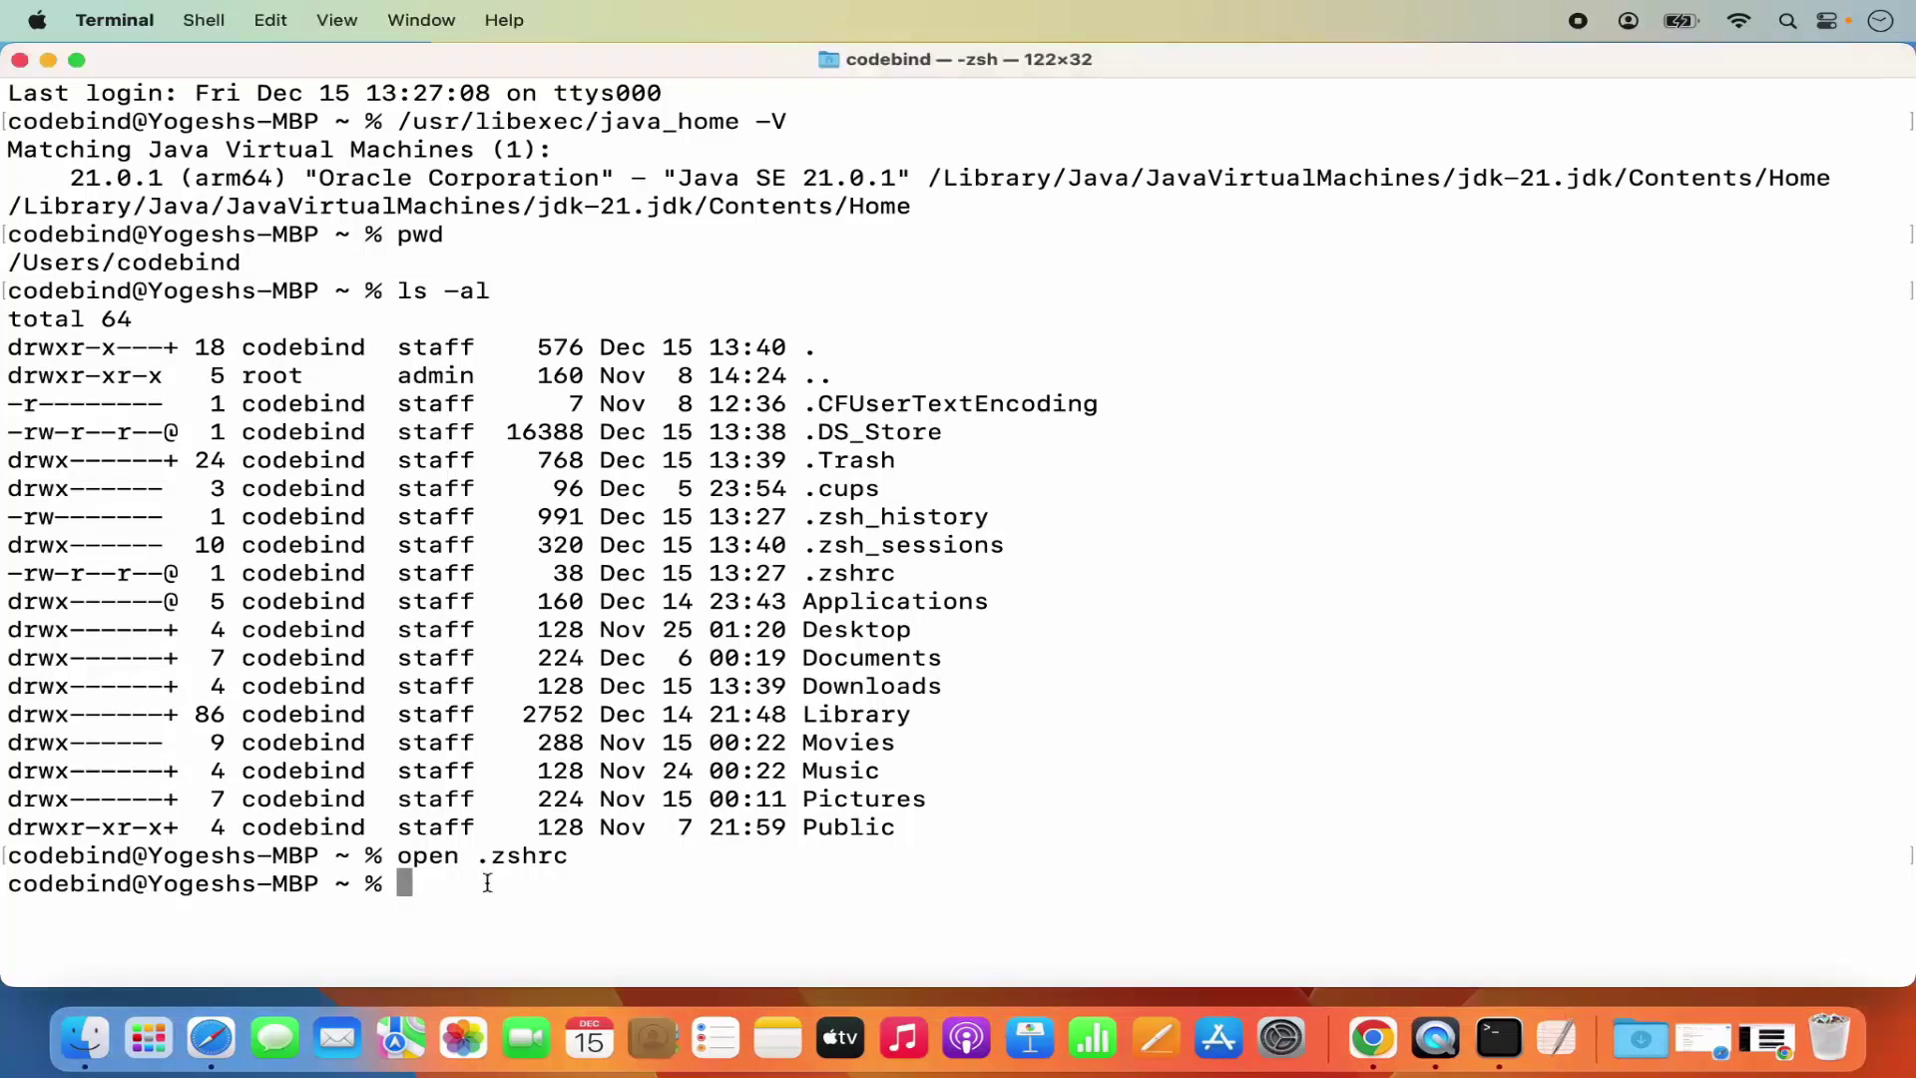
pyautogui.press('Up')
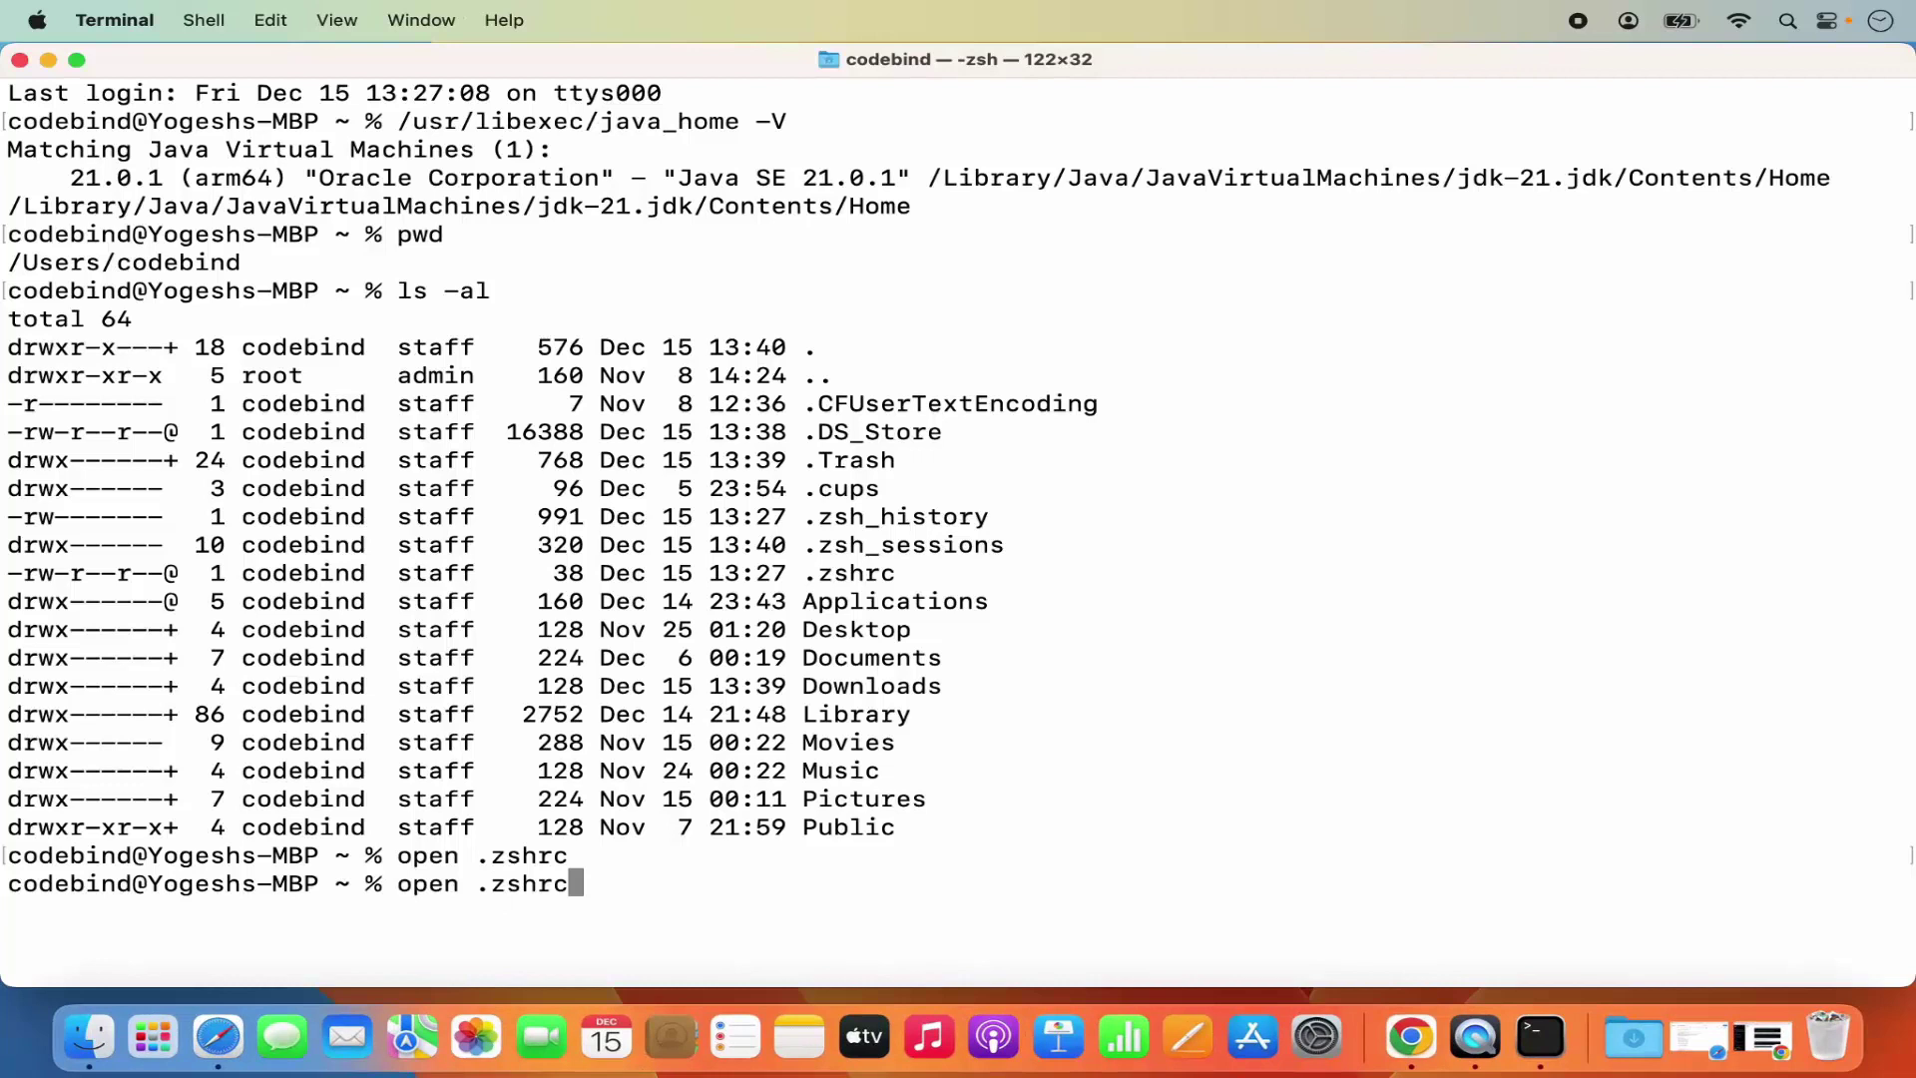
pyautogui.press('Return')
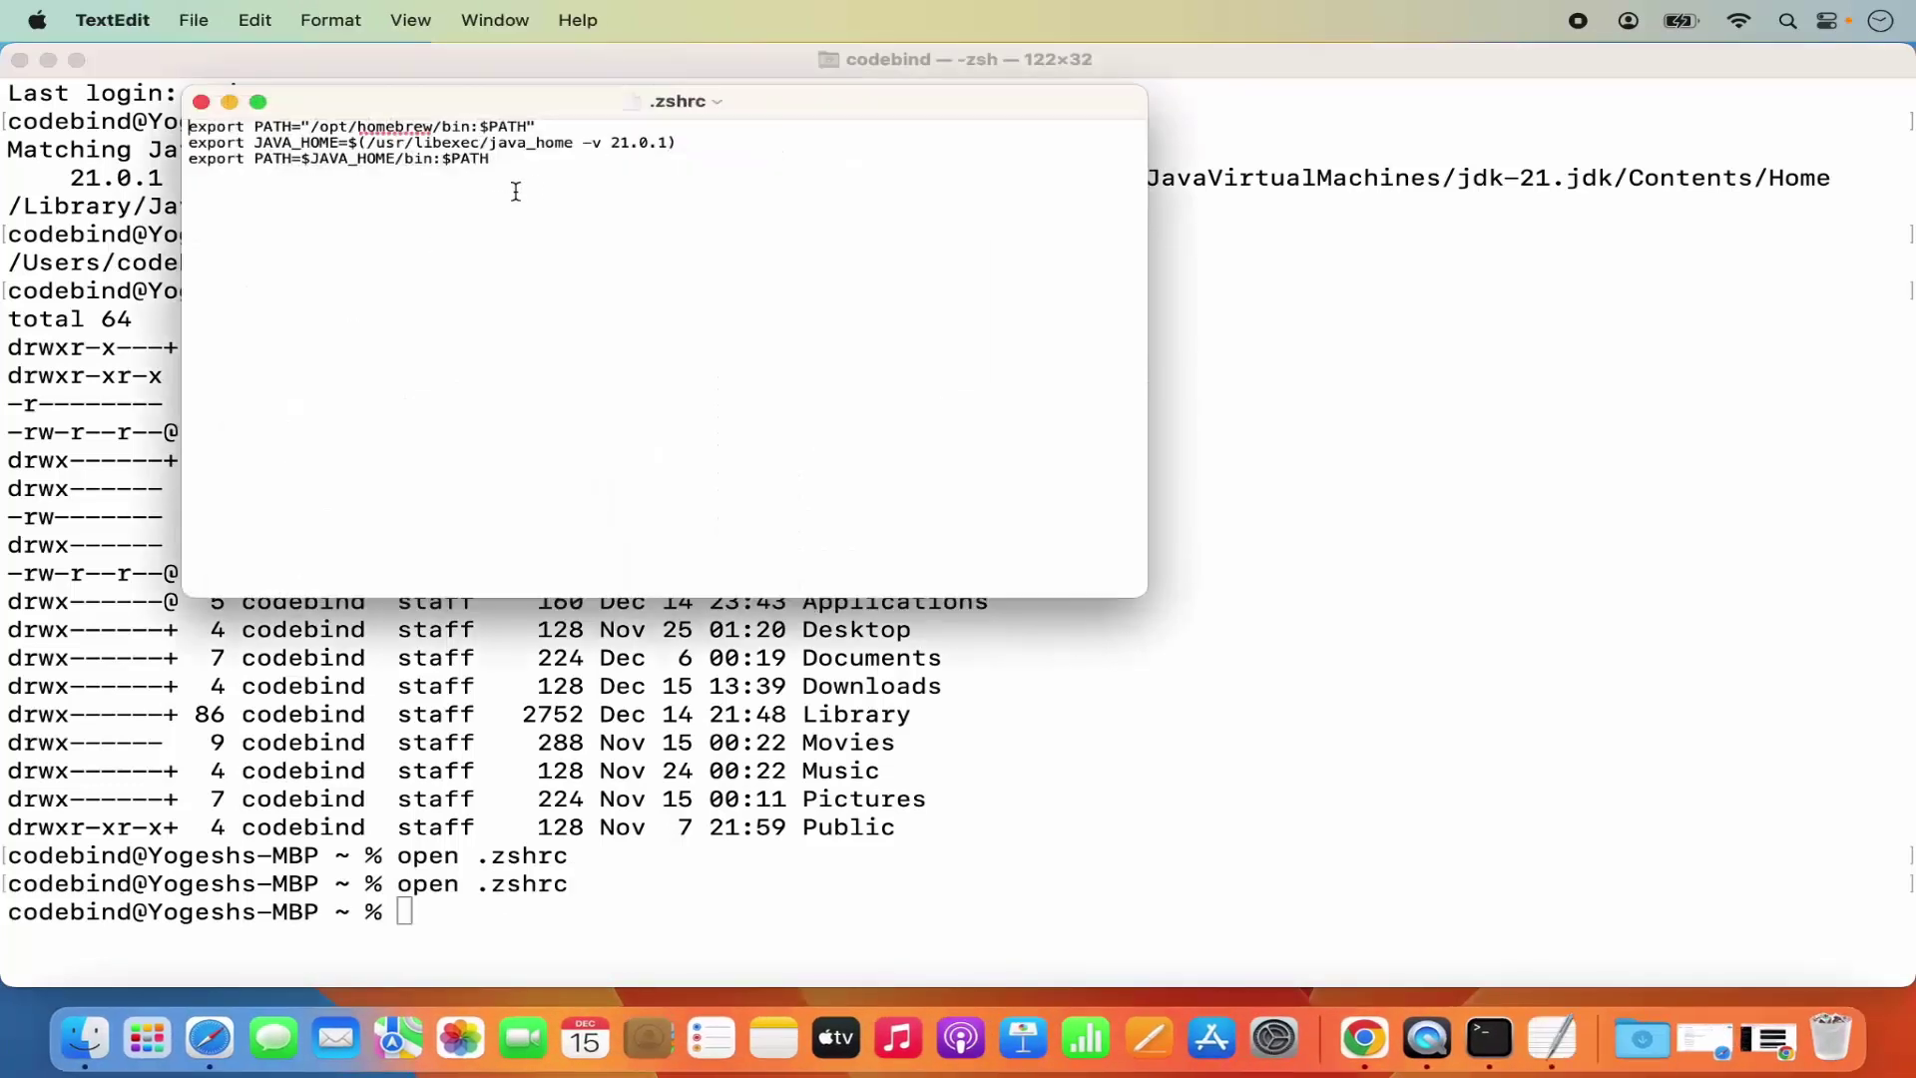
pyautogui.moveTo(509, 157); pyautogui.dragTo(243, 152)
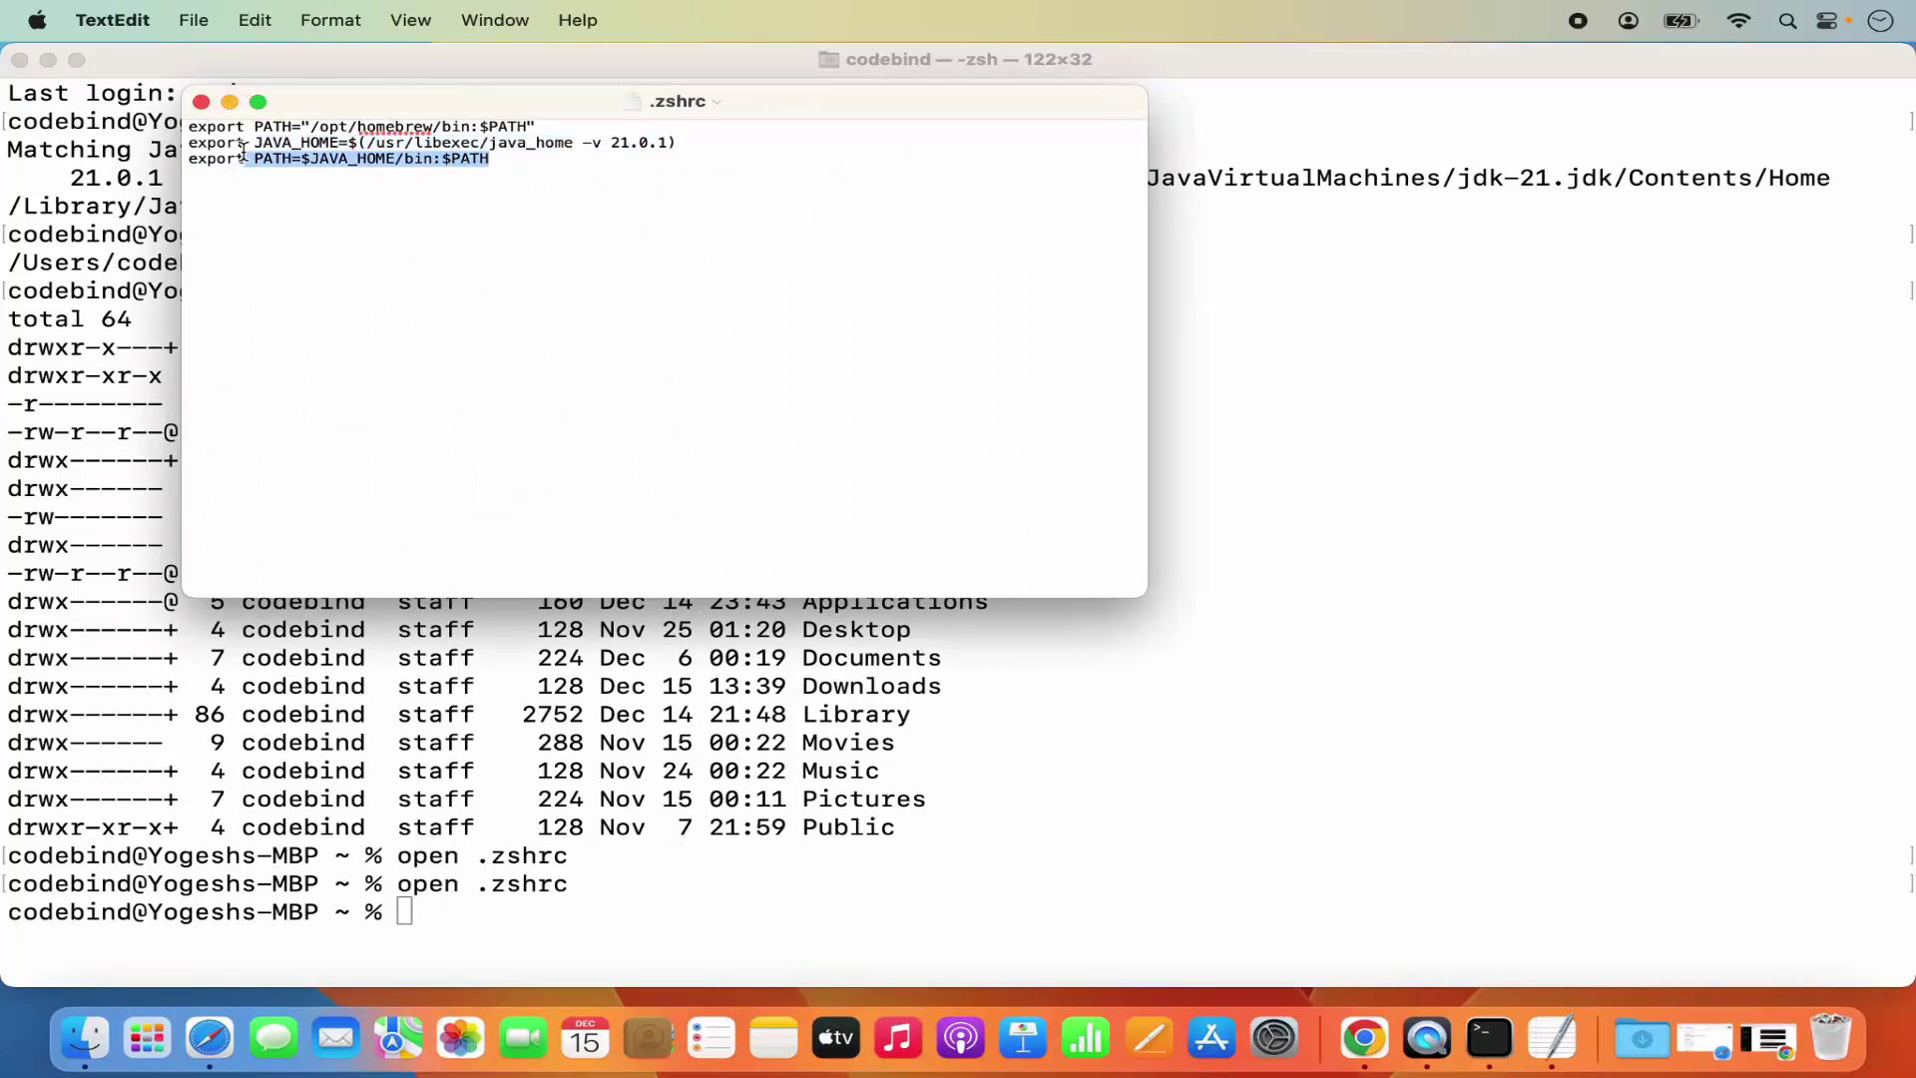
pyautogui.press('super+plus')
pyautogui.press('super+plus')
pyautogui.press('super+plus')
pyautogui.press('super+plus')
pyautogui.press('super+plus')
pyautogui.press('super+plus')
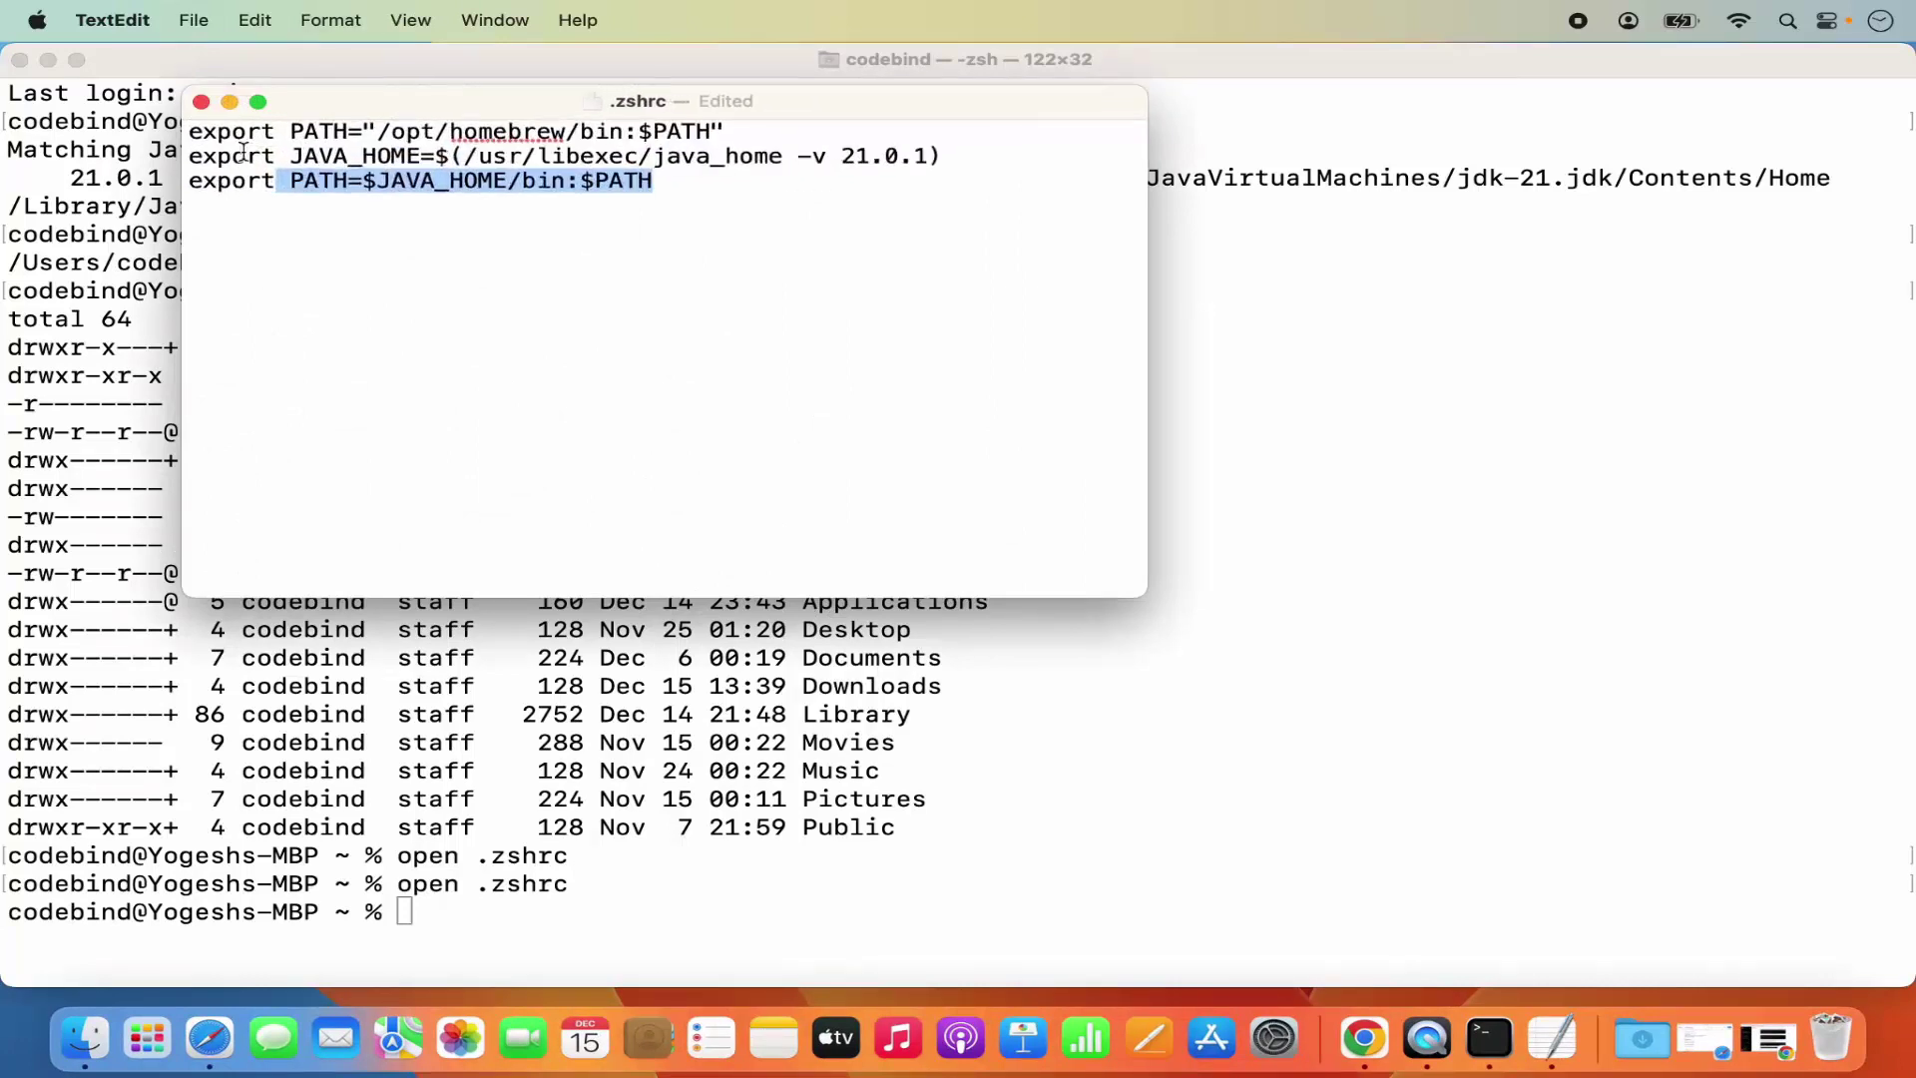
pyautogui.click(207, 104)
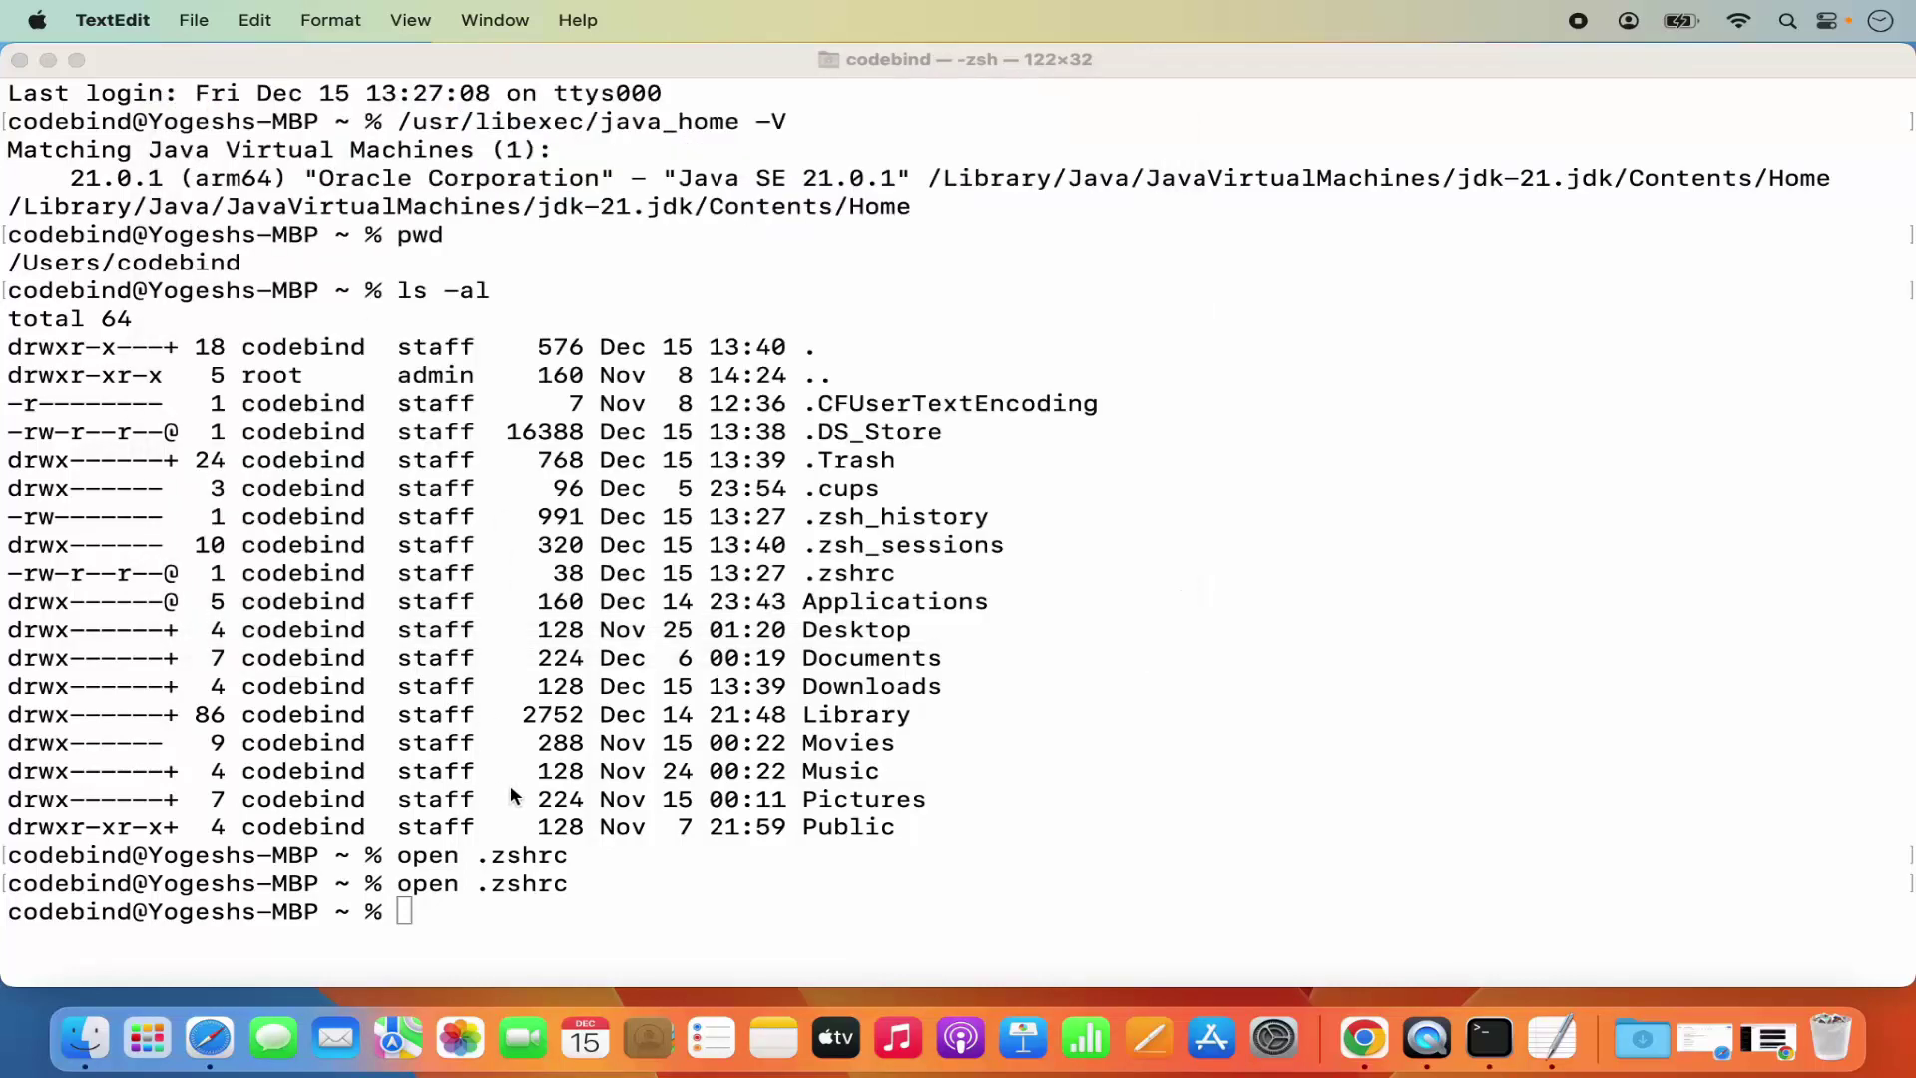
# - Clear the Terminal screen and reload the shell configuration with source .zshrc
pyautogui.click(530, 903)
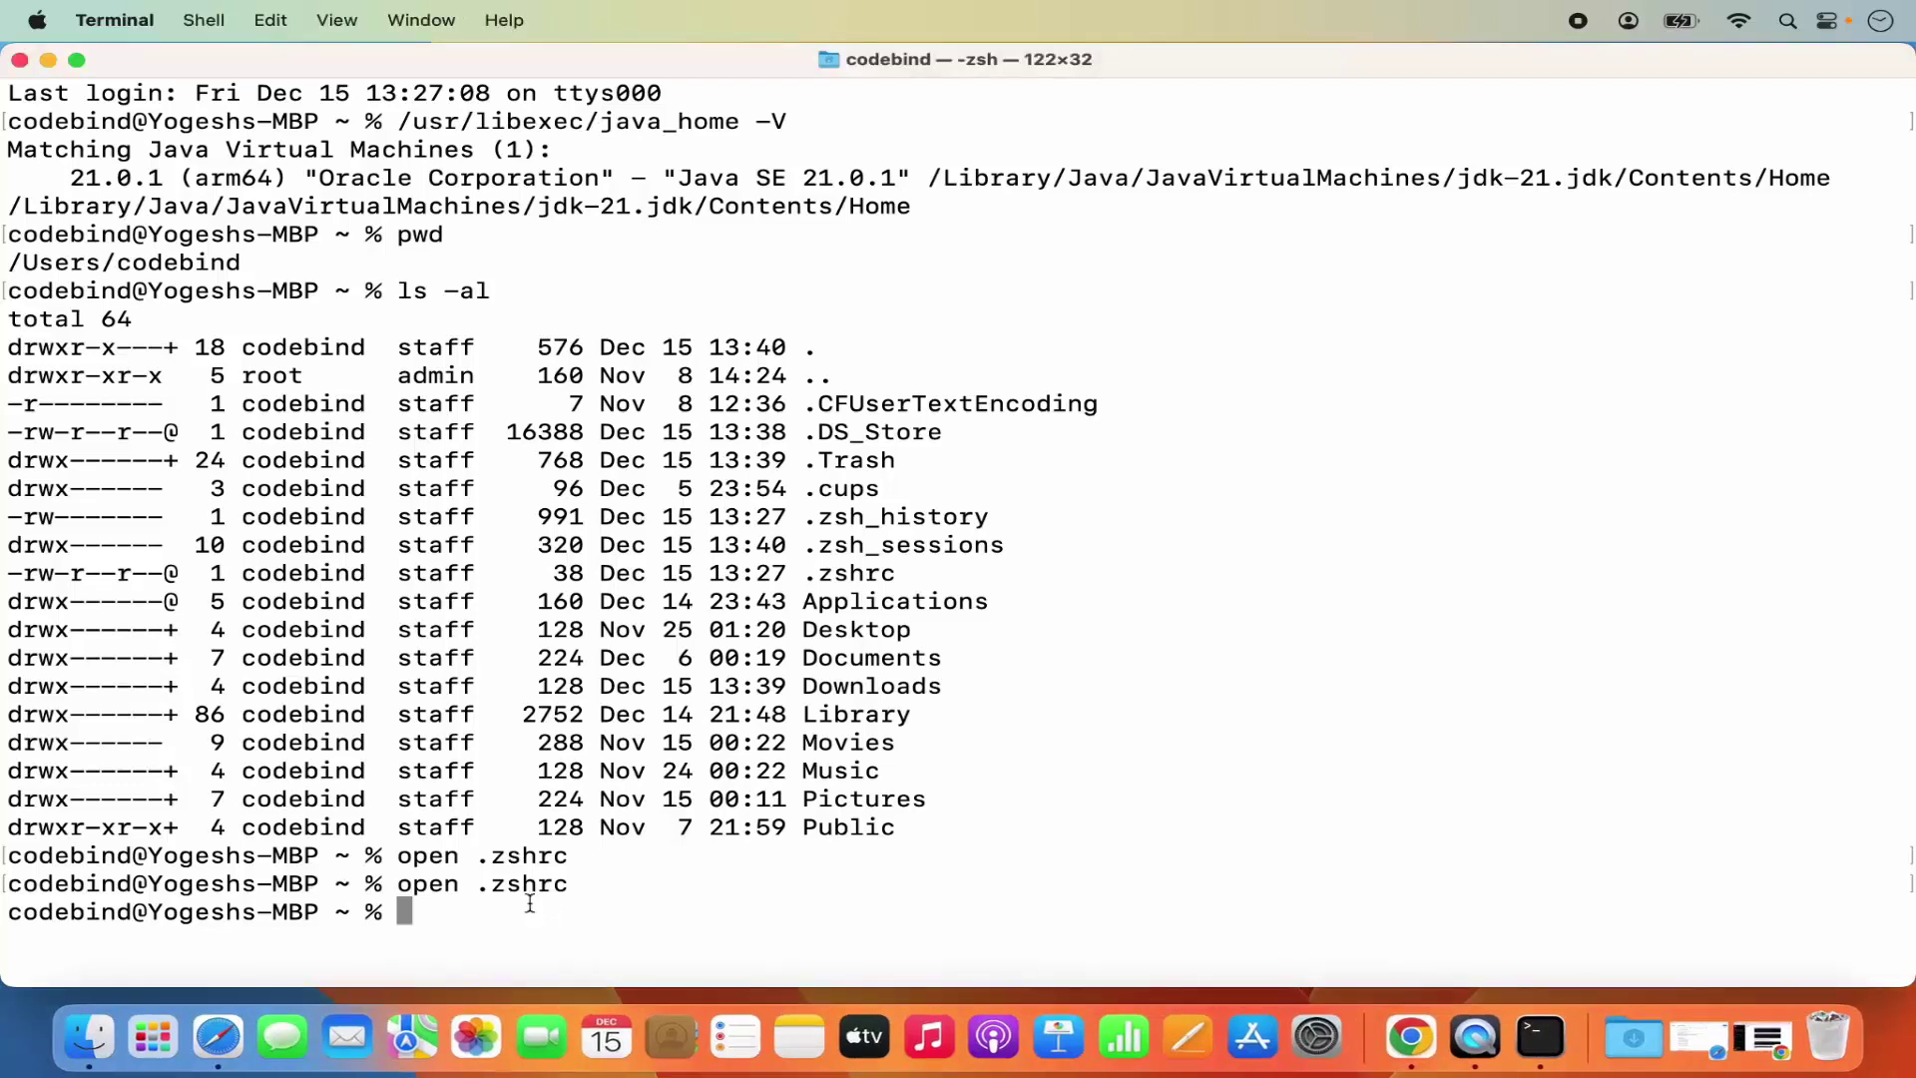
pyautogui.write('clear')
pyautogui.press('Return')
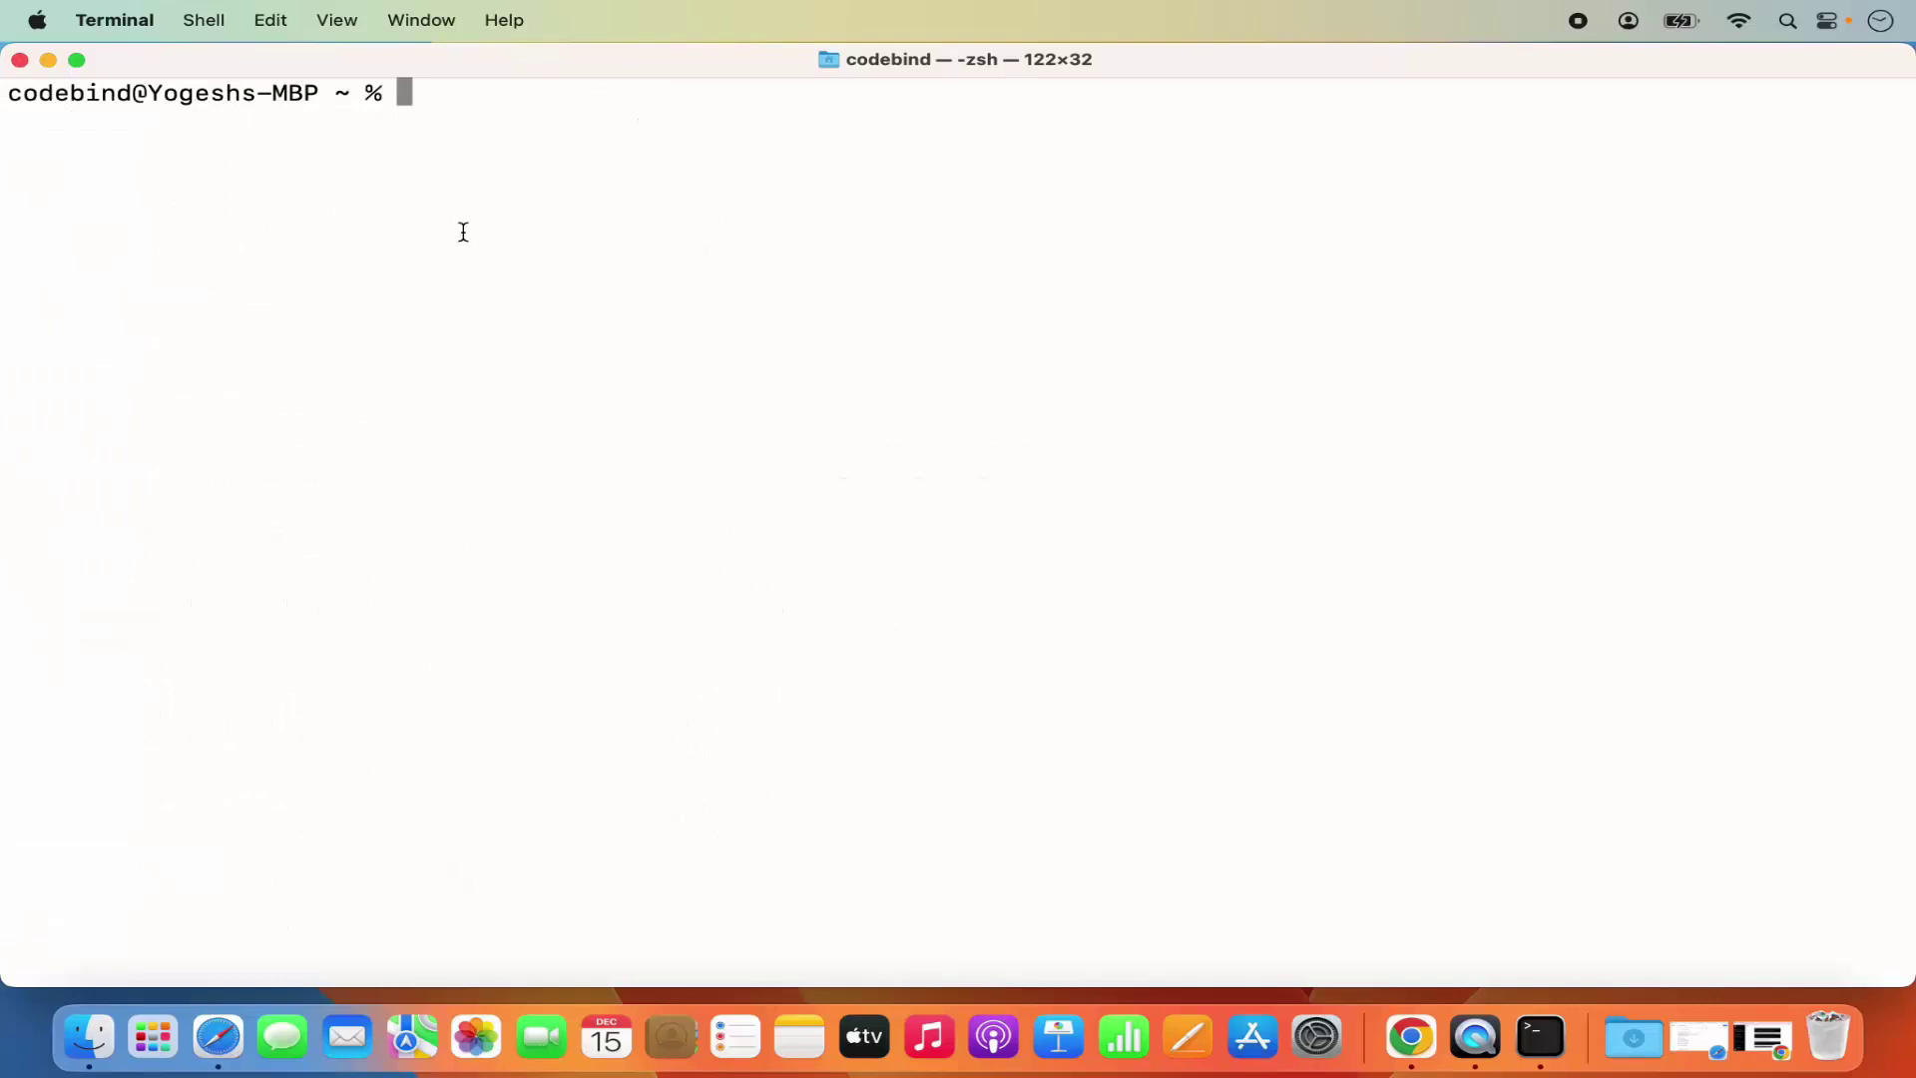
pyautogui.write('source')
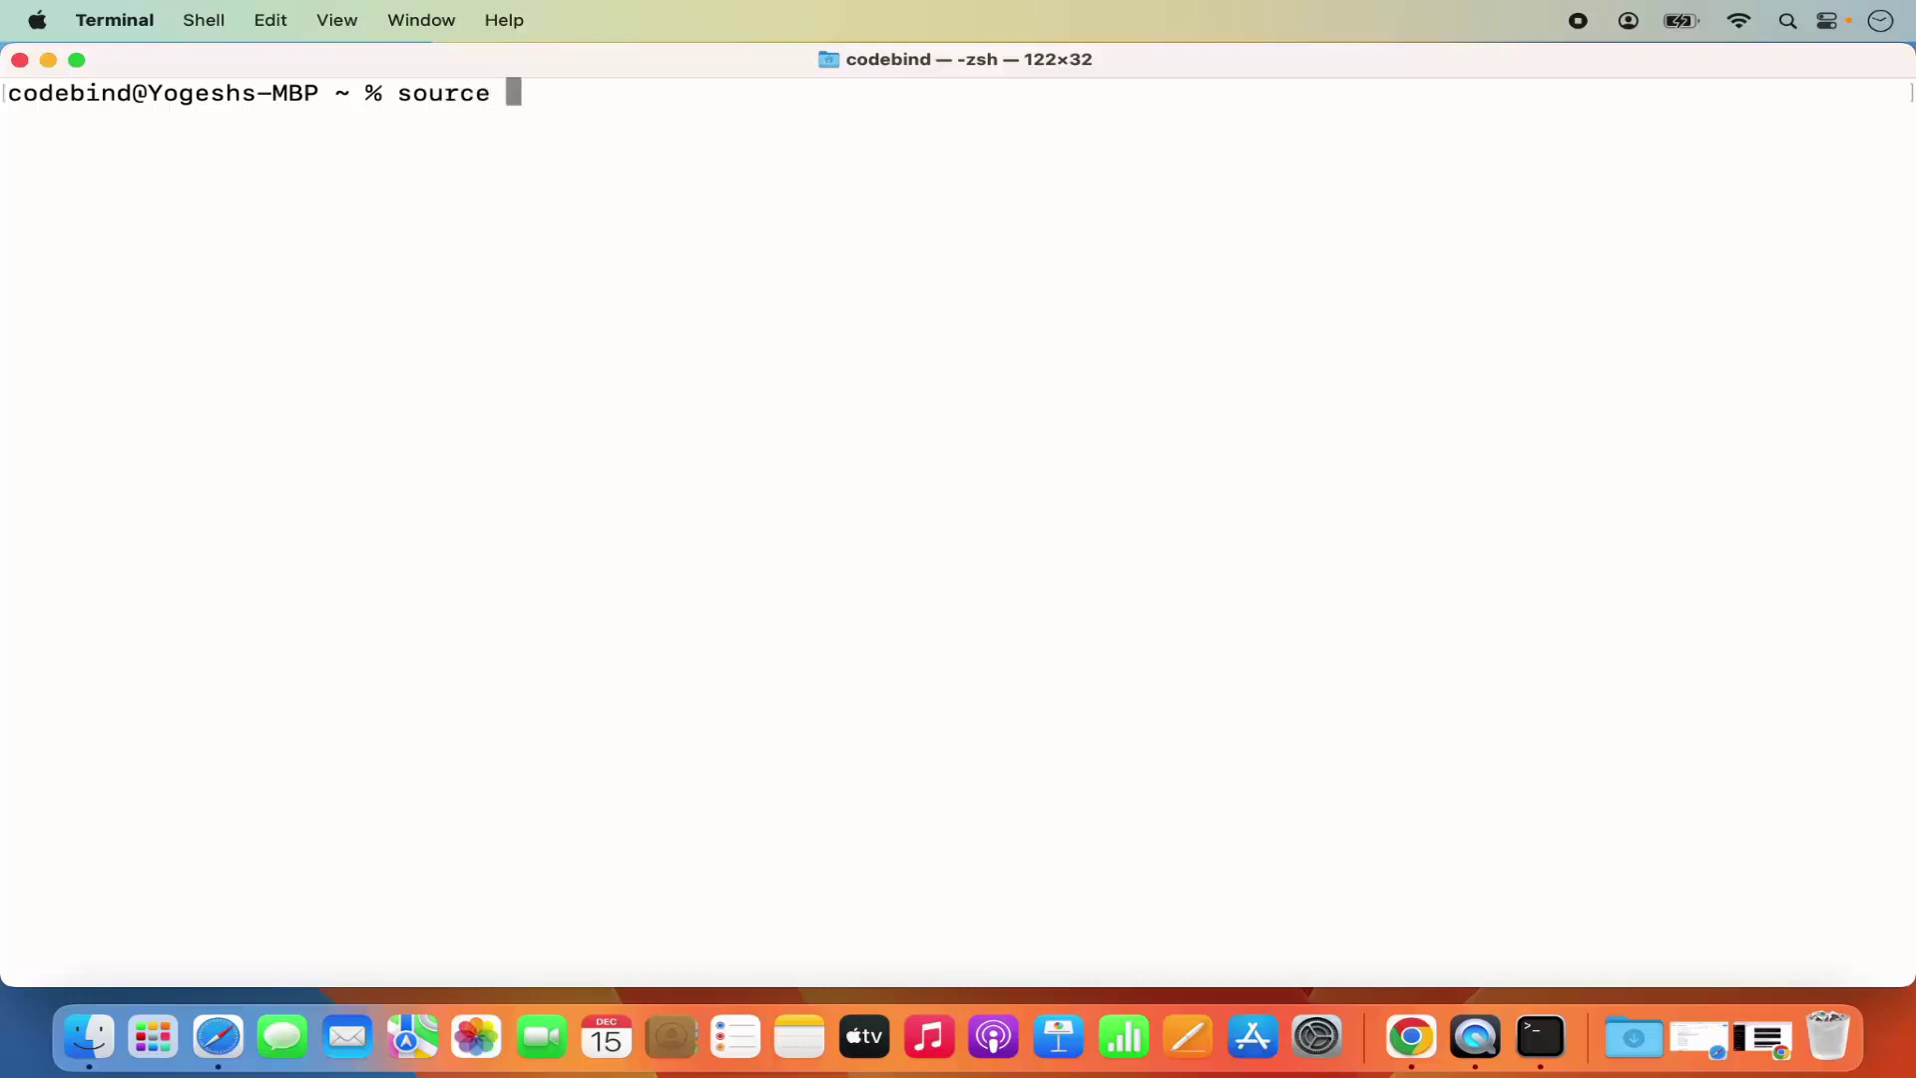
pyautogui.write(' .zsh')
pyautogui.press('Tab')
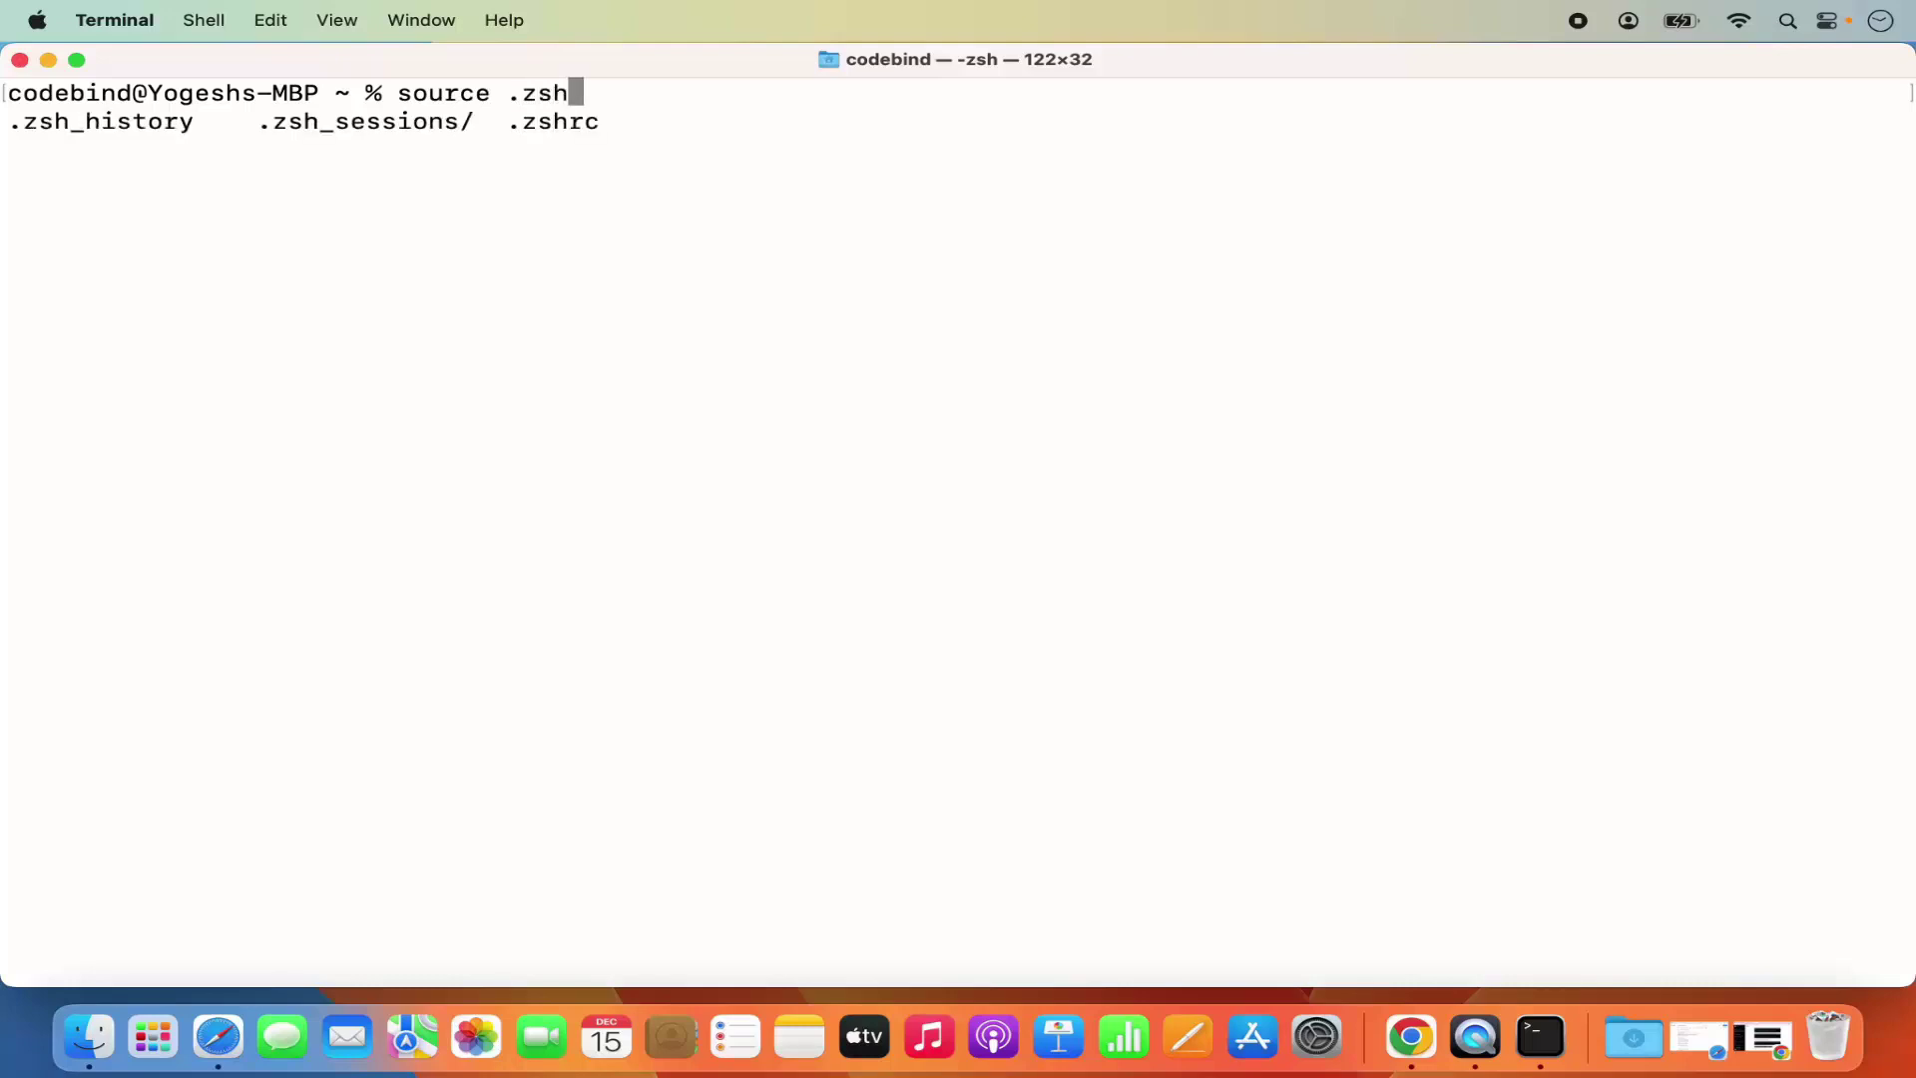
pyautogui.write('rc')
pyautogui.press('Return')
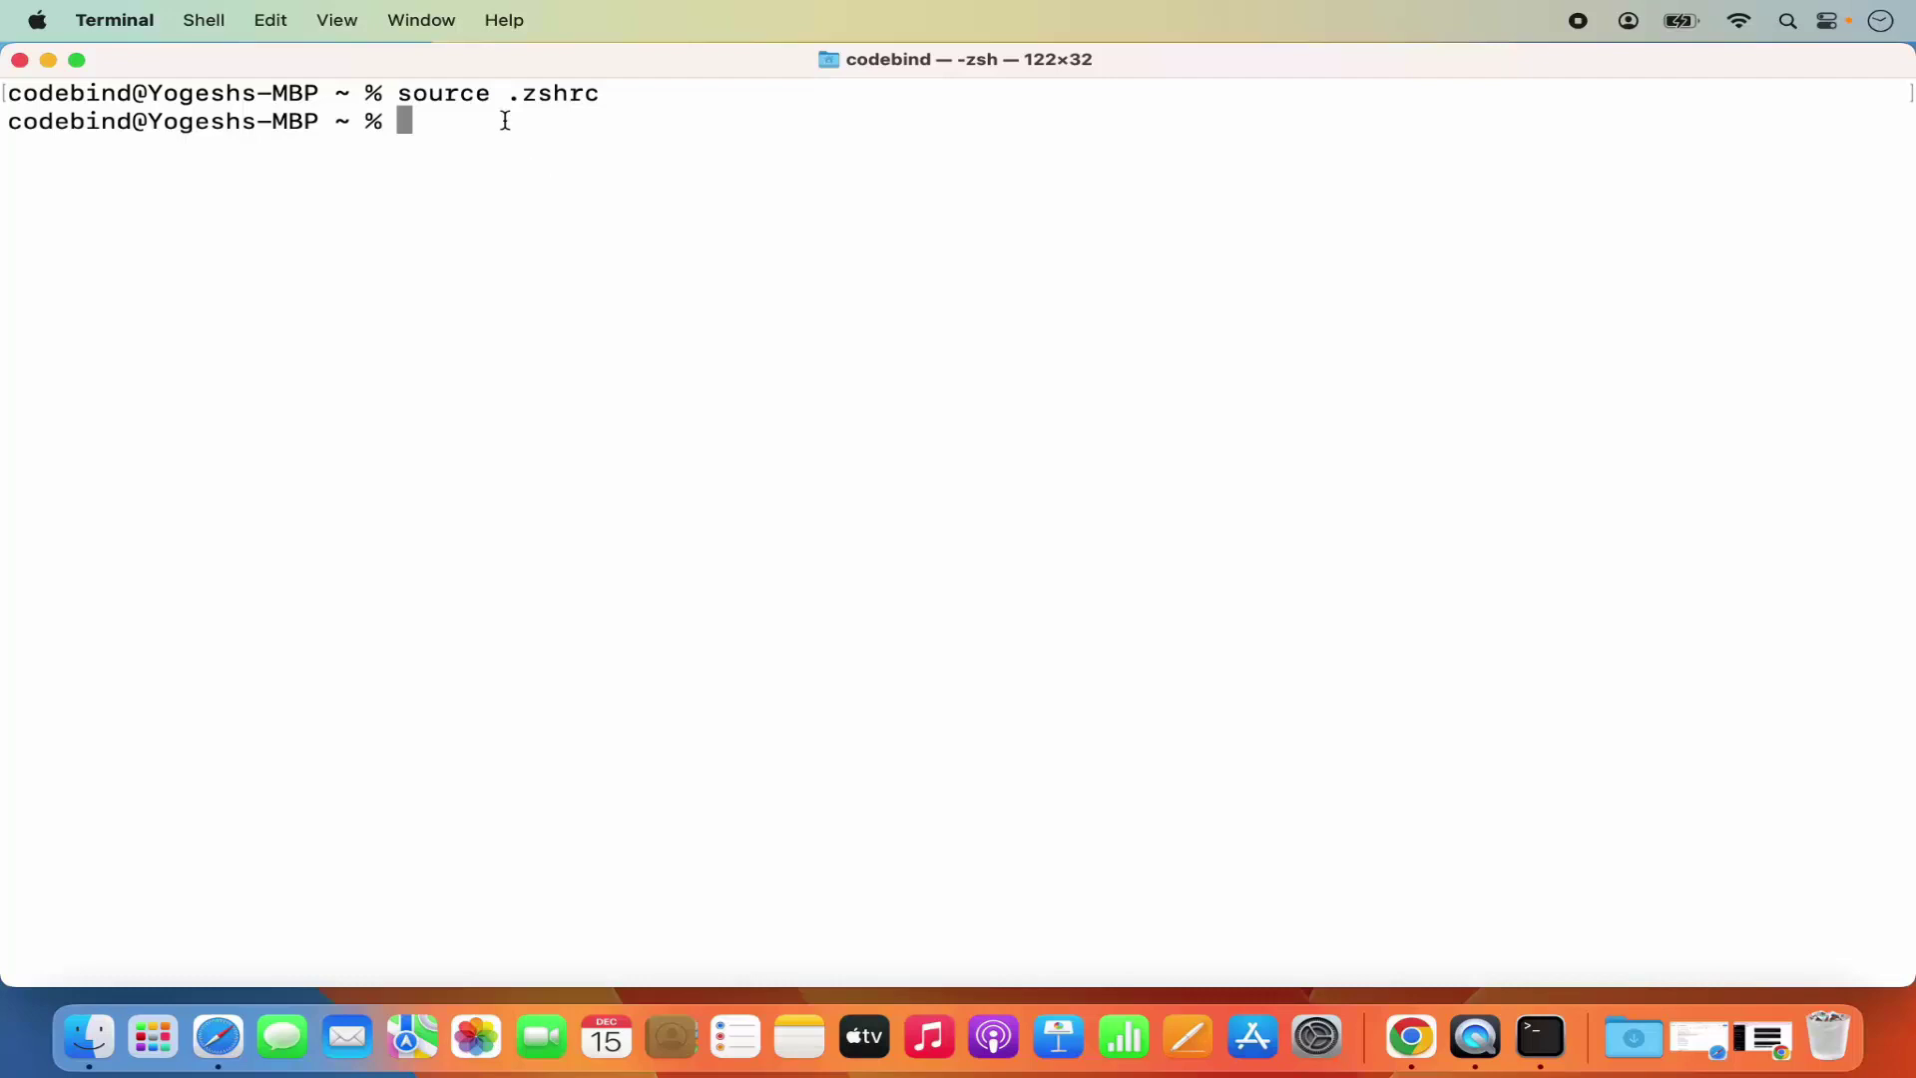
# - Quit Terminal, relaunch it through a Spotlight search, and enlarge its new window to fill the screen
pyautogui.click(20, 61)
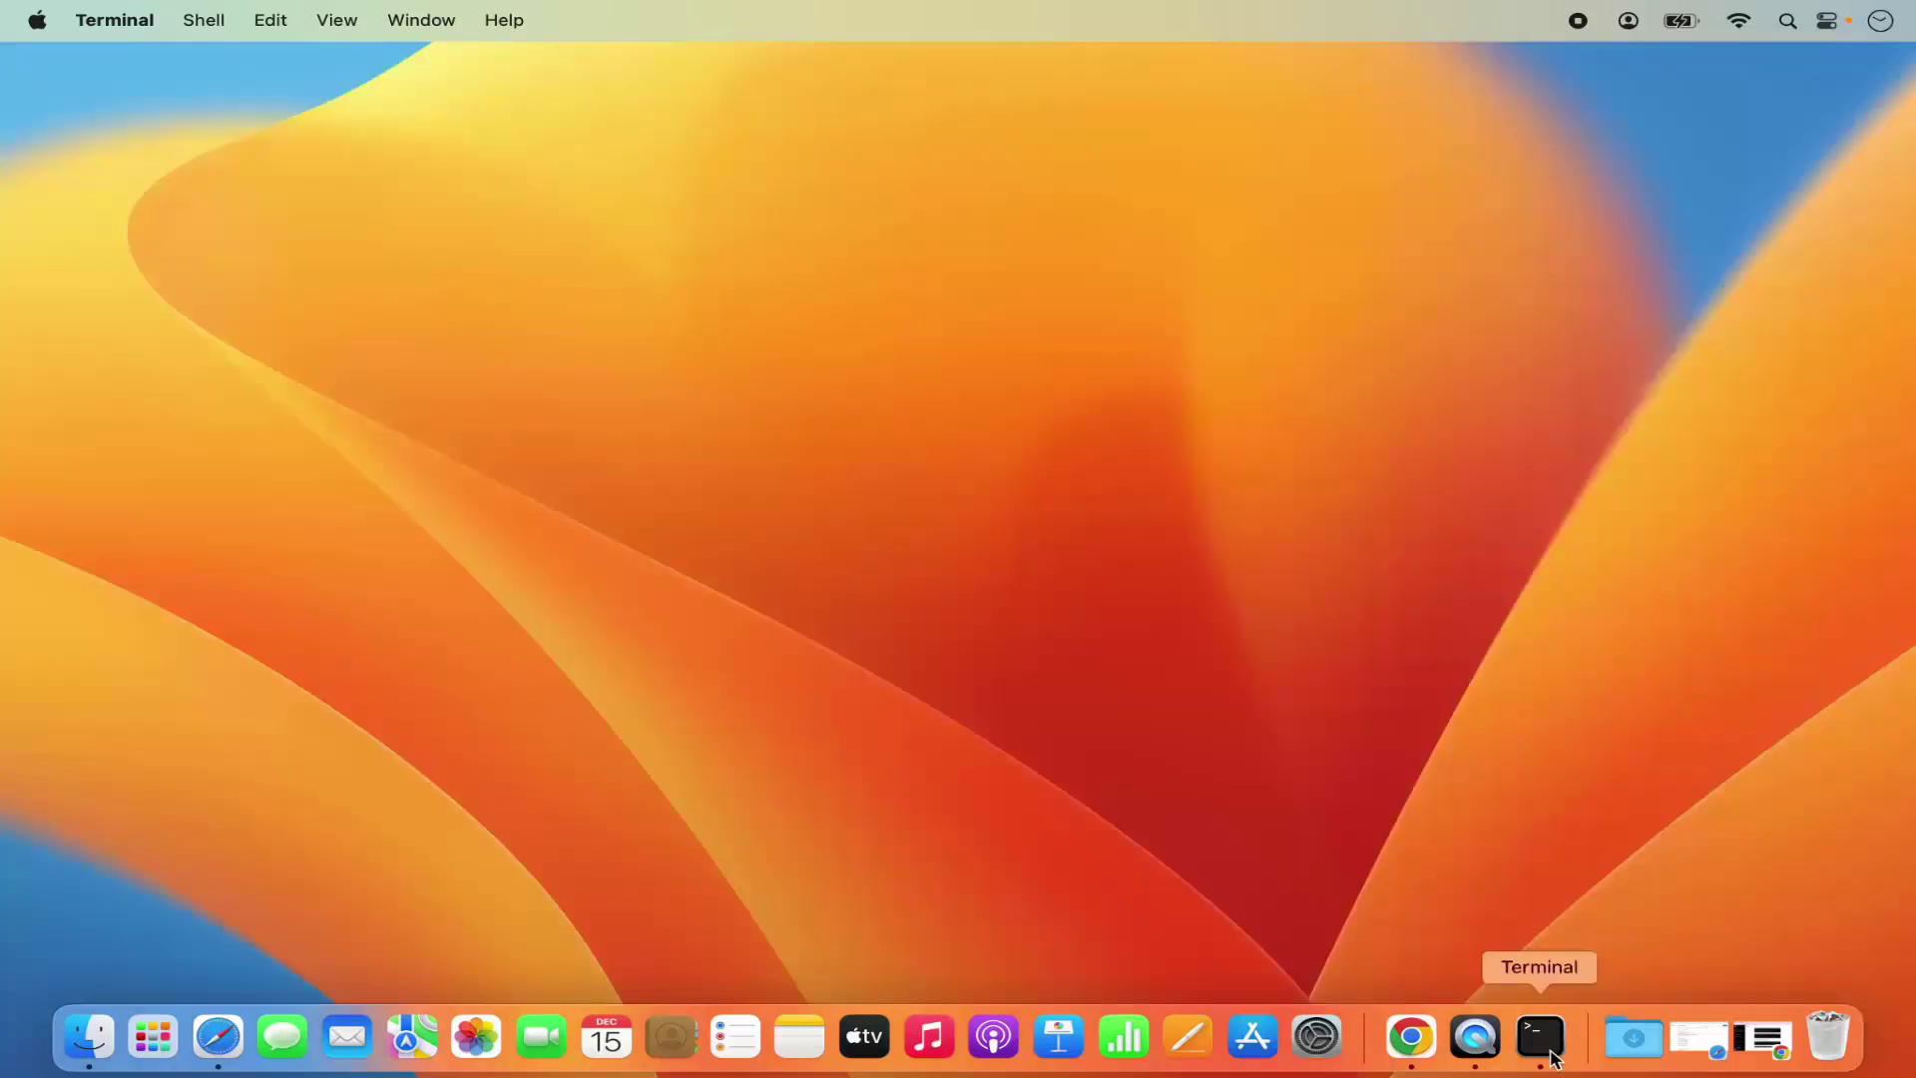
pyautogui.rightClick(1552, 1057)
pyautogui.click(1548, 961)
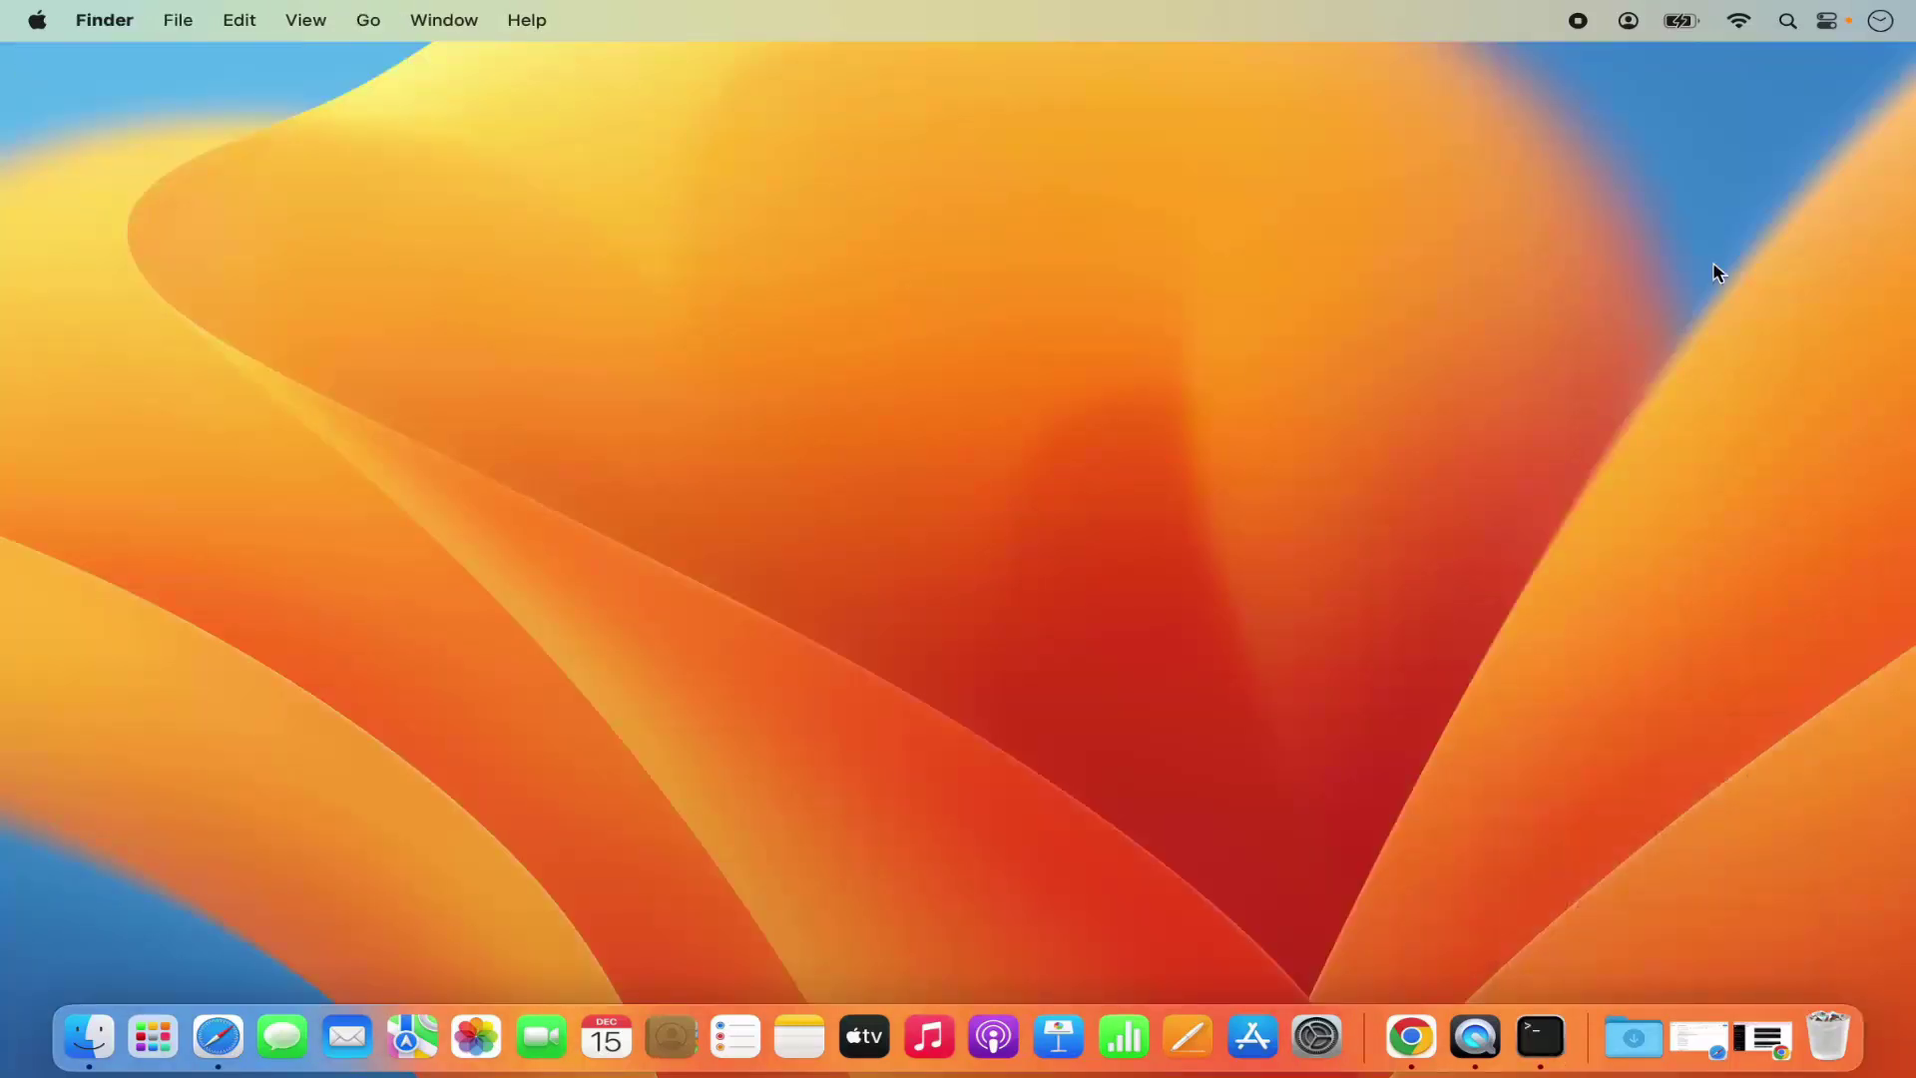
pyautogui.click(1788, 22)
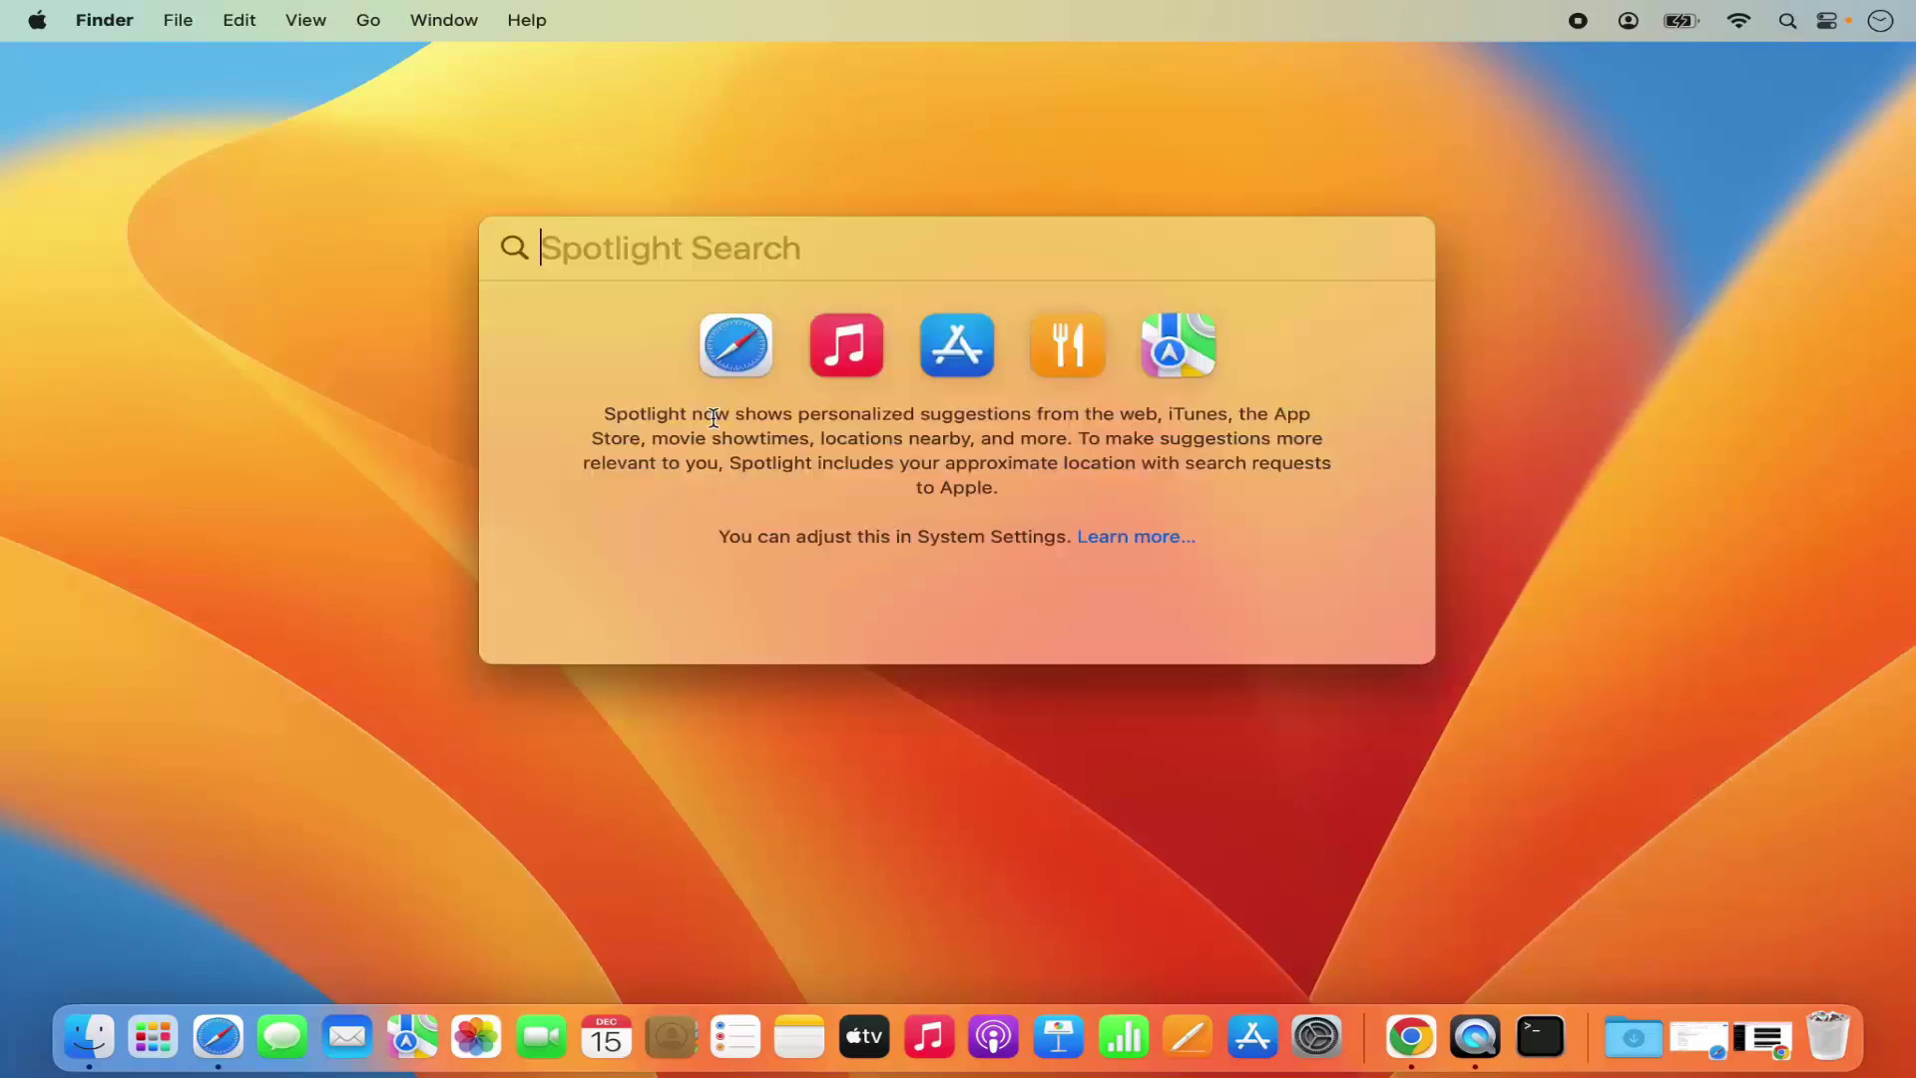
pyautogui.write('ter')
pyautogui.press('Return')
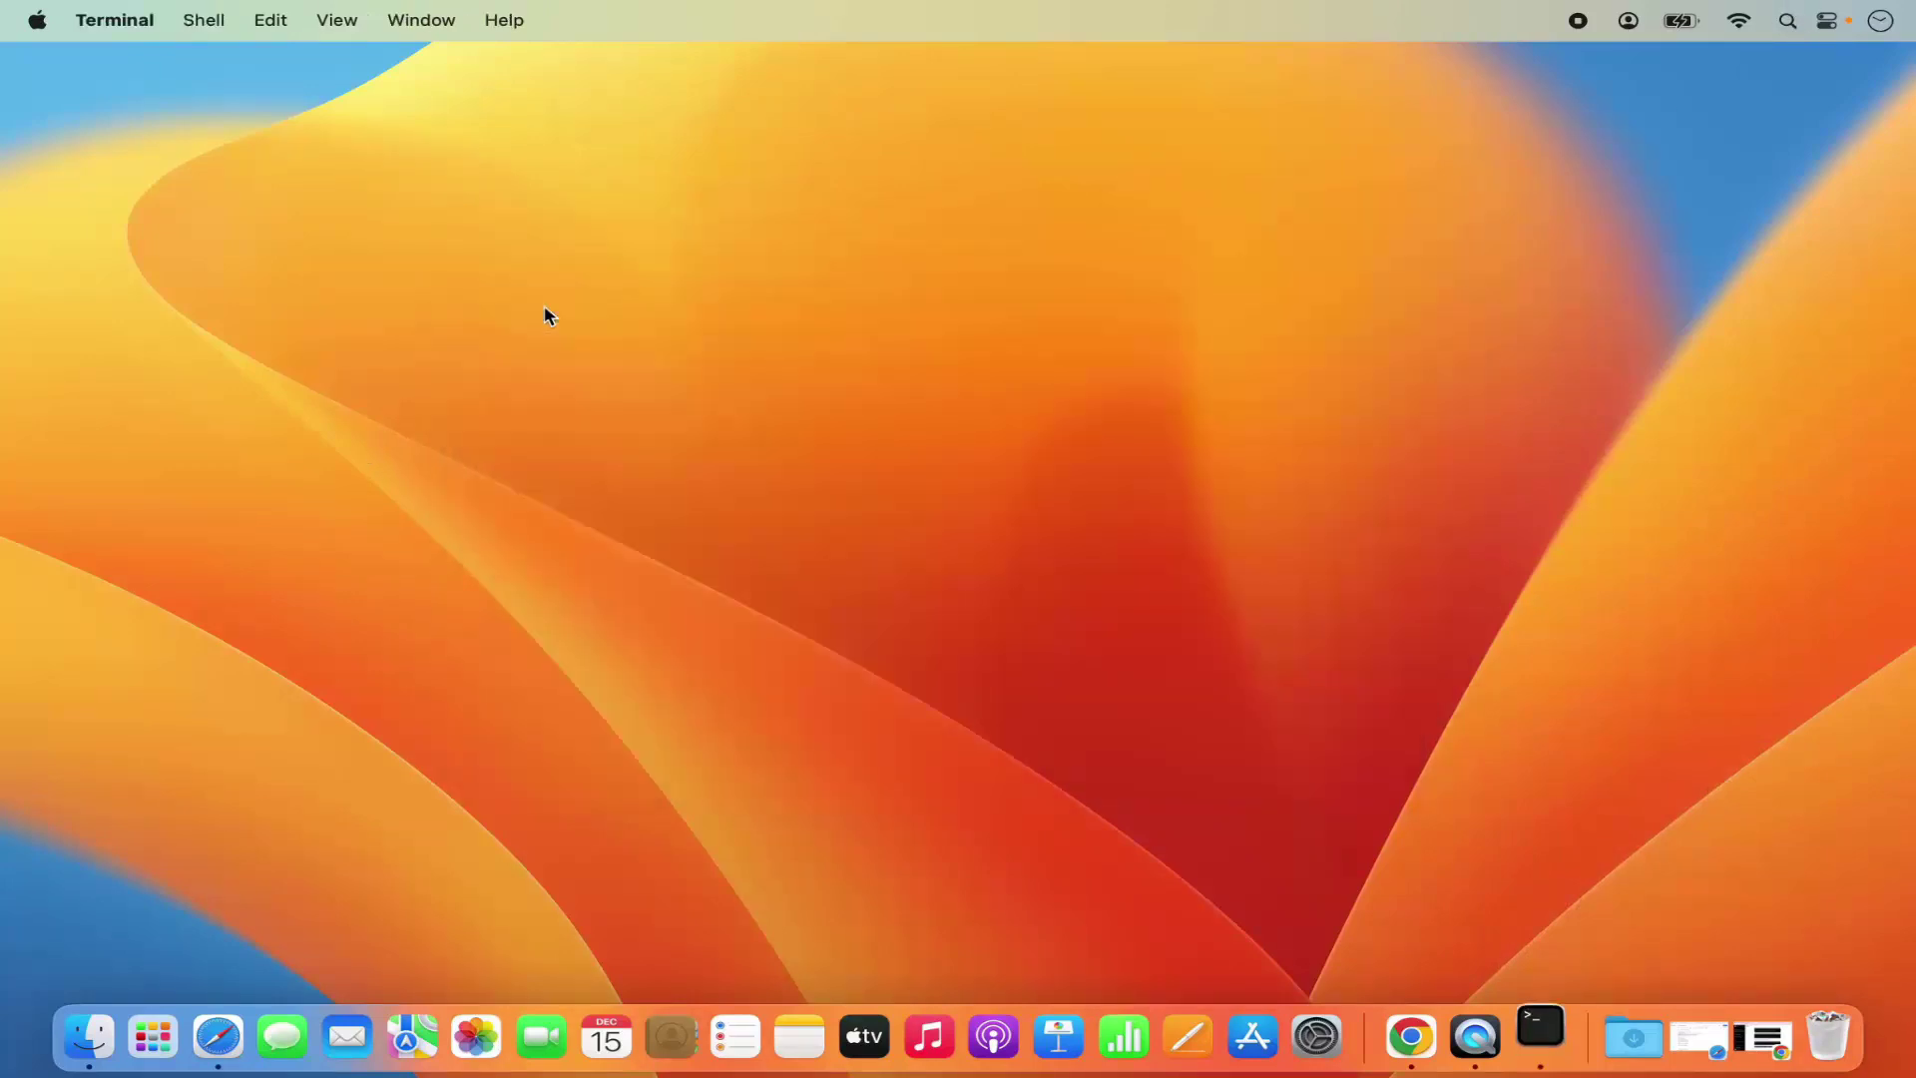
pyautogui.doubleClick(709, 68)
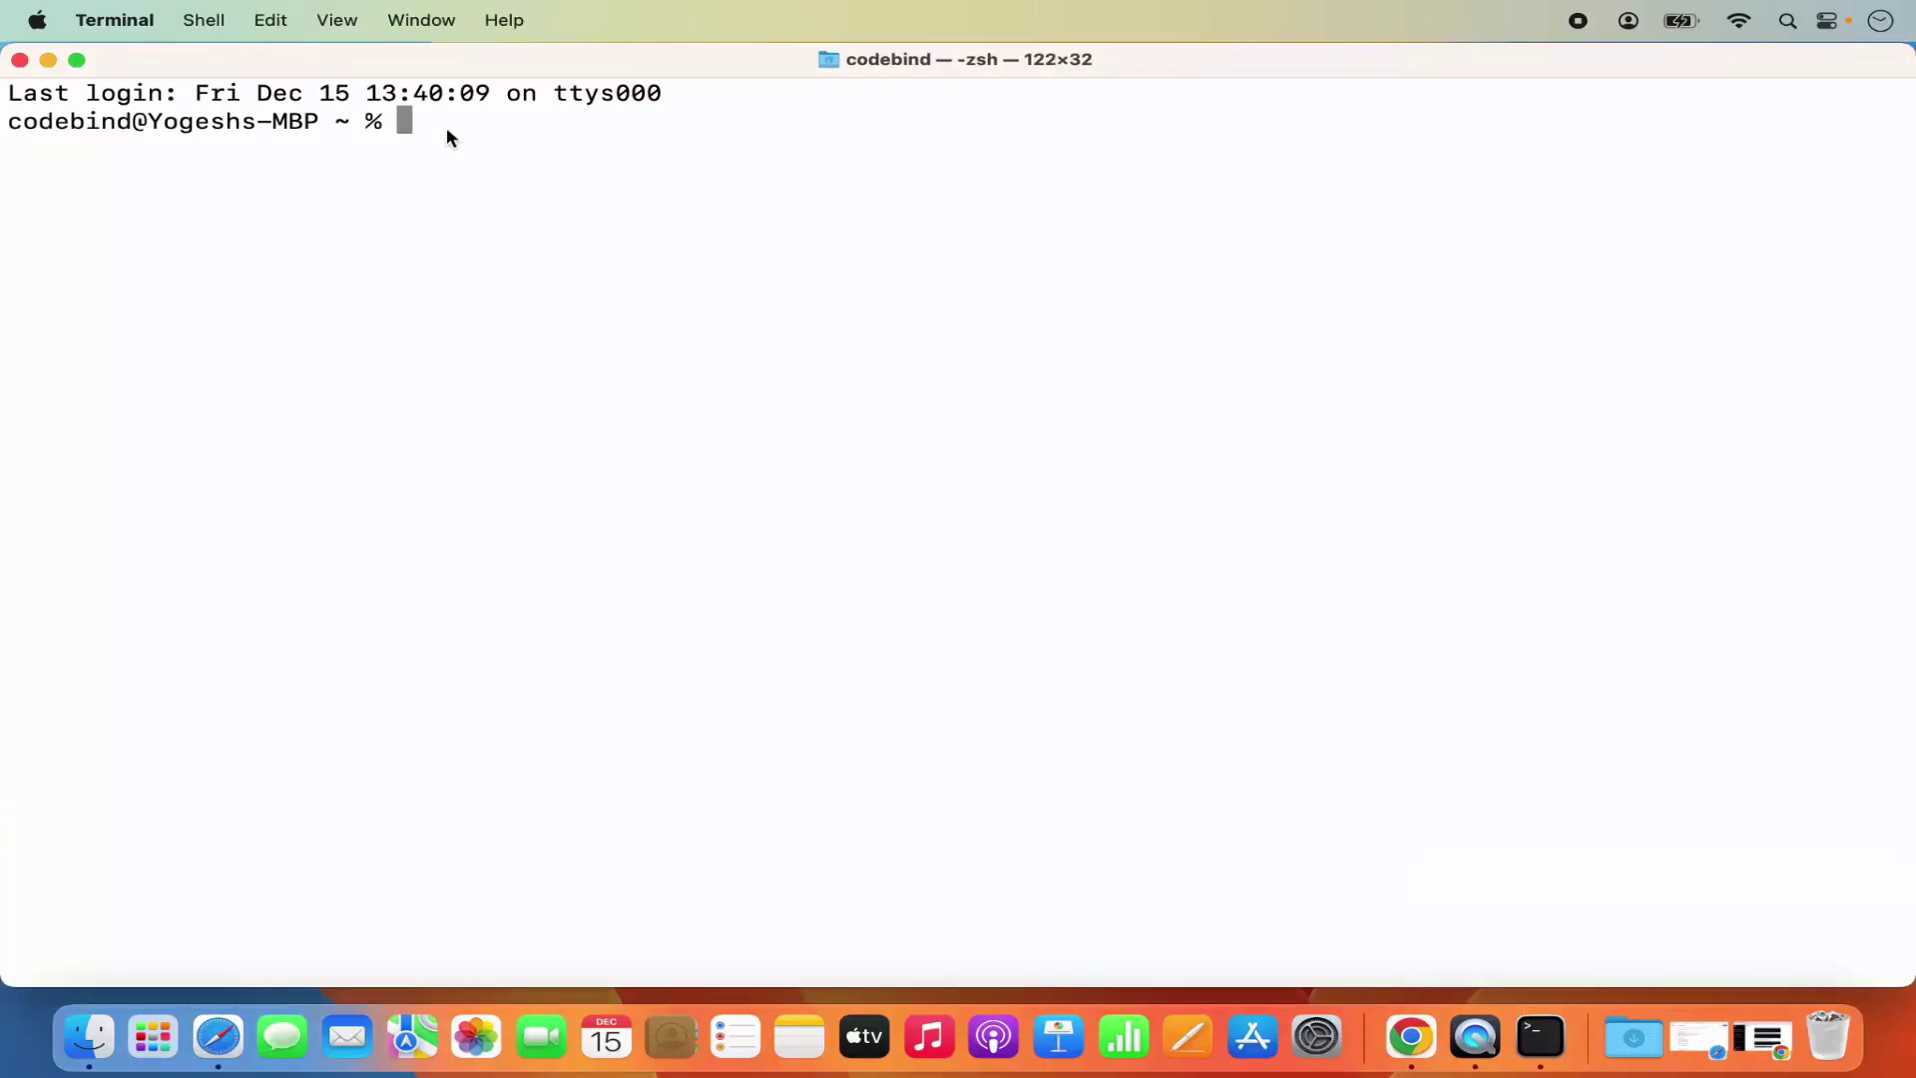
# - Print the JAVA_HOME variable with echo $JAVA_HOME and check the JDK path
pyautogui.write('echo $JAVA')
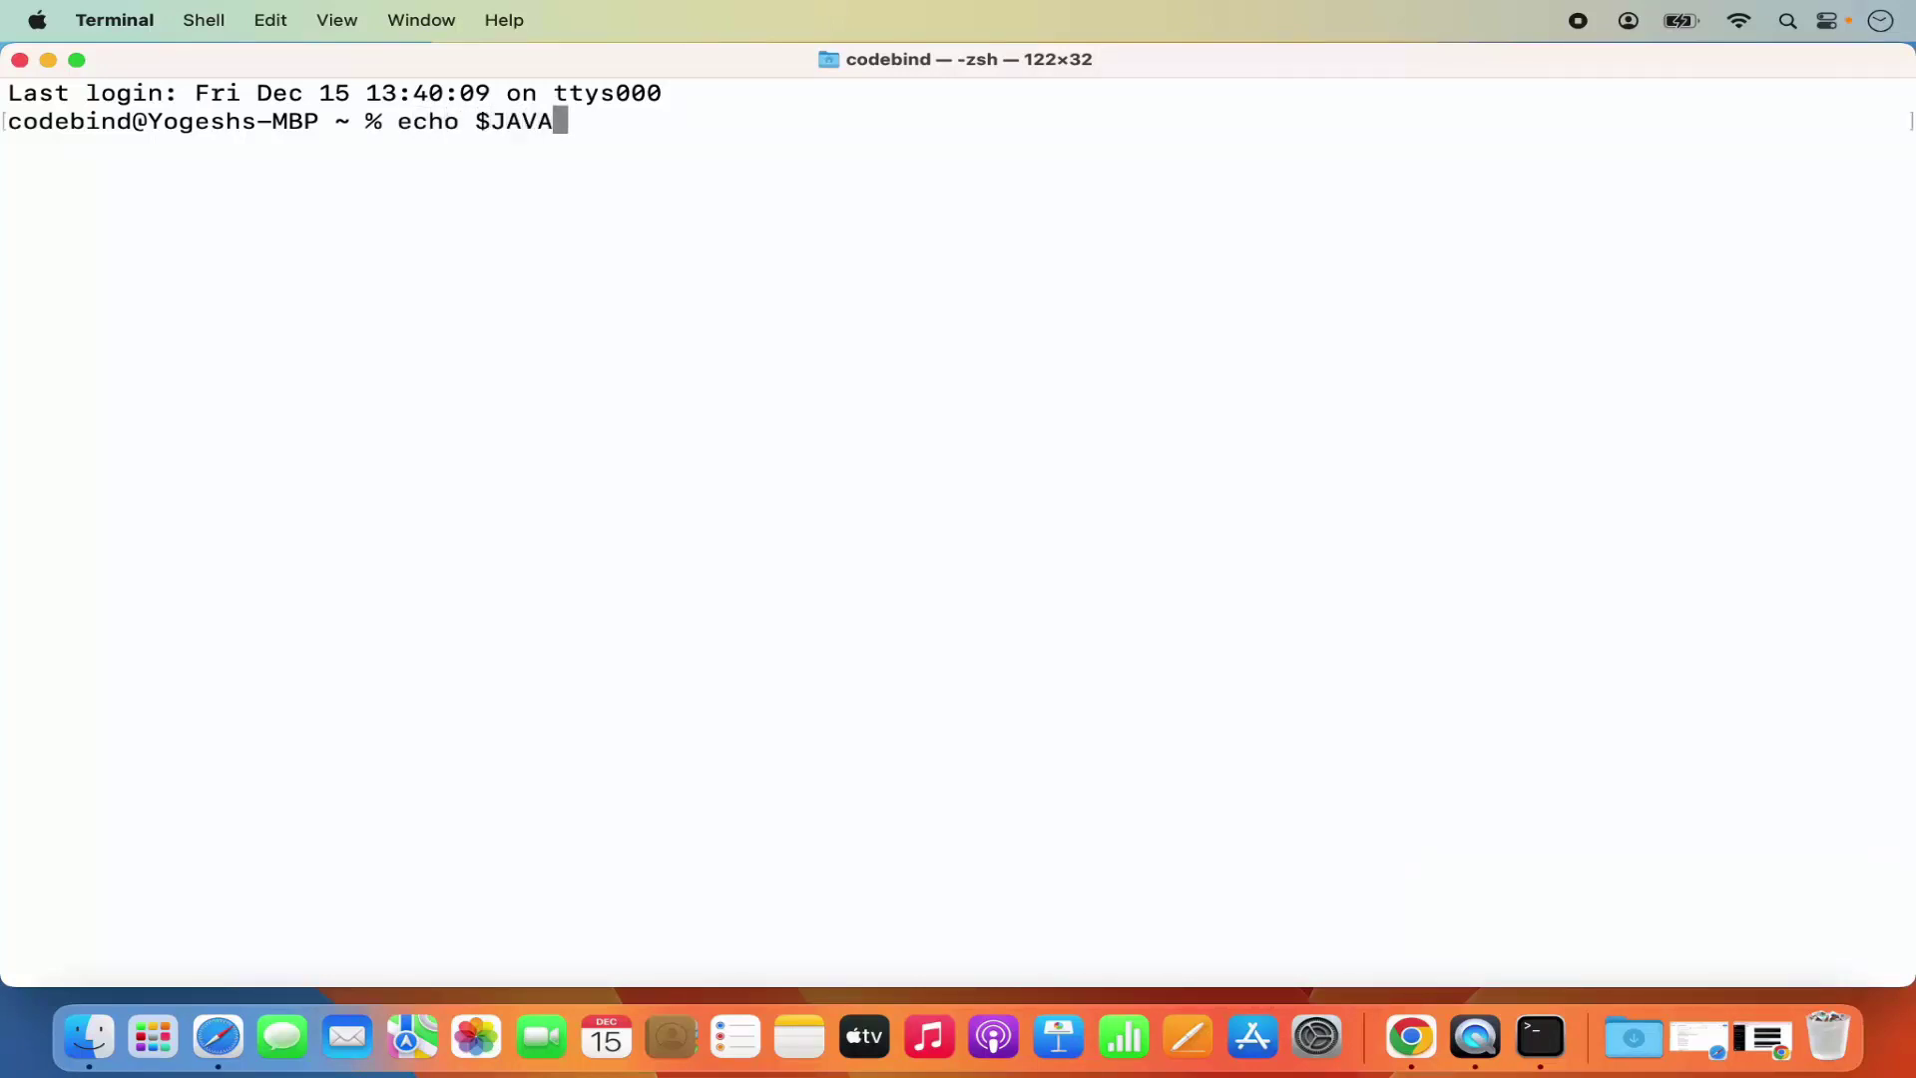
pyautogui.write('_HOME')
pyautogui.press('Return')
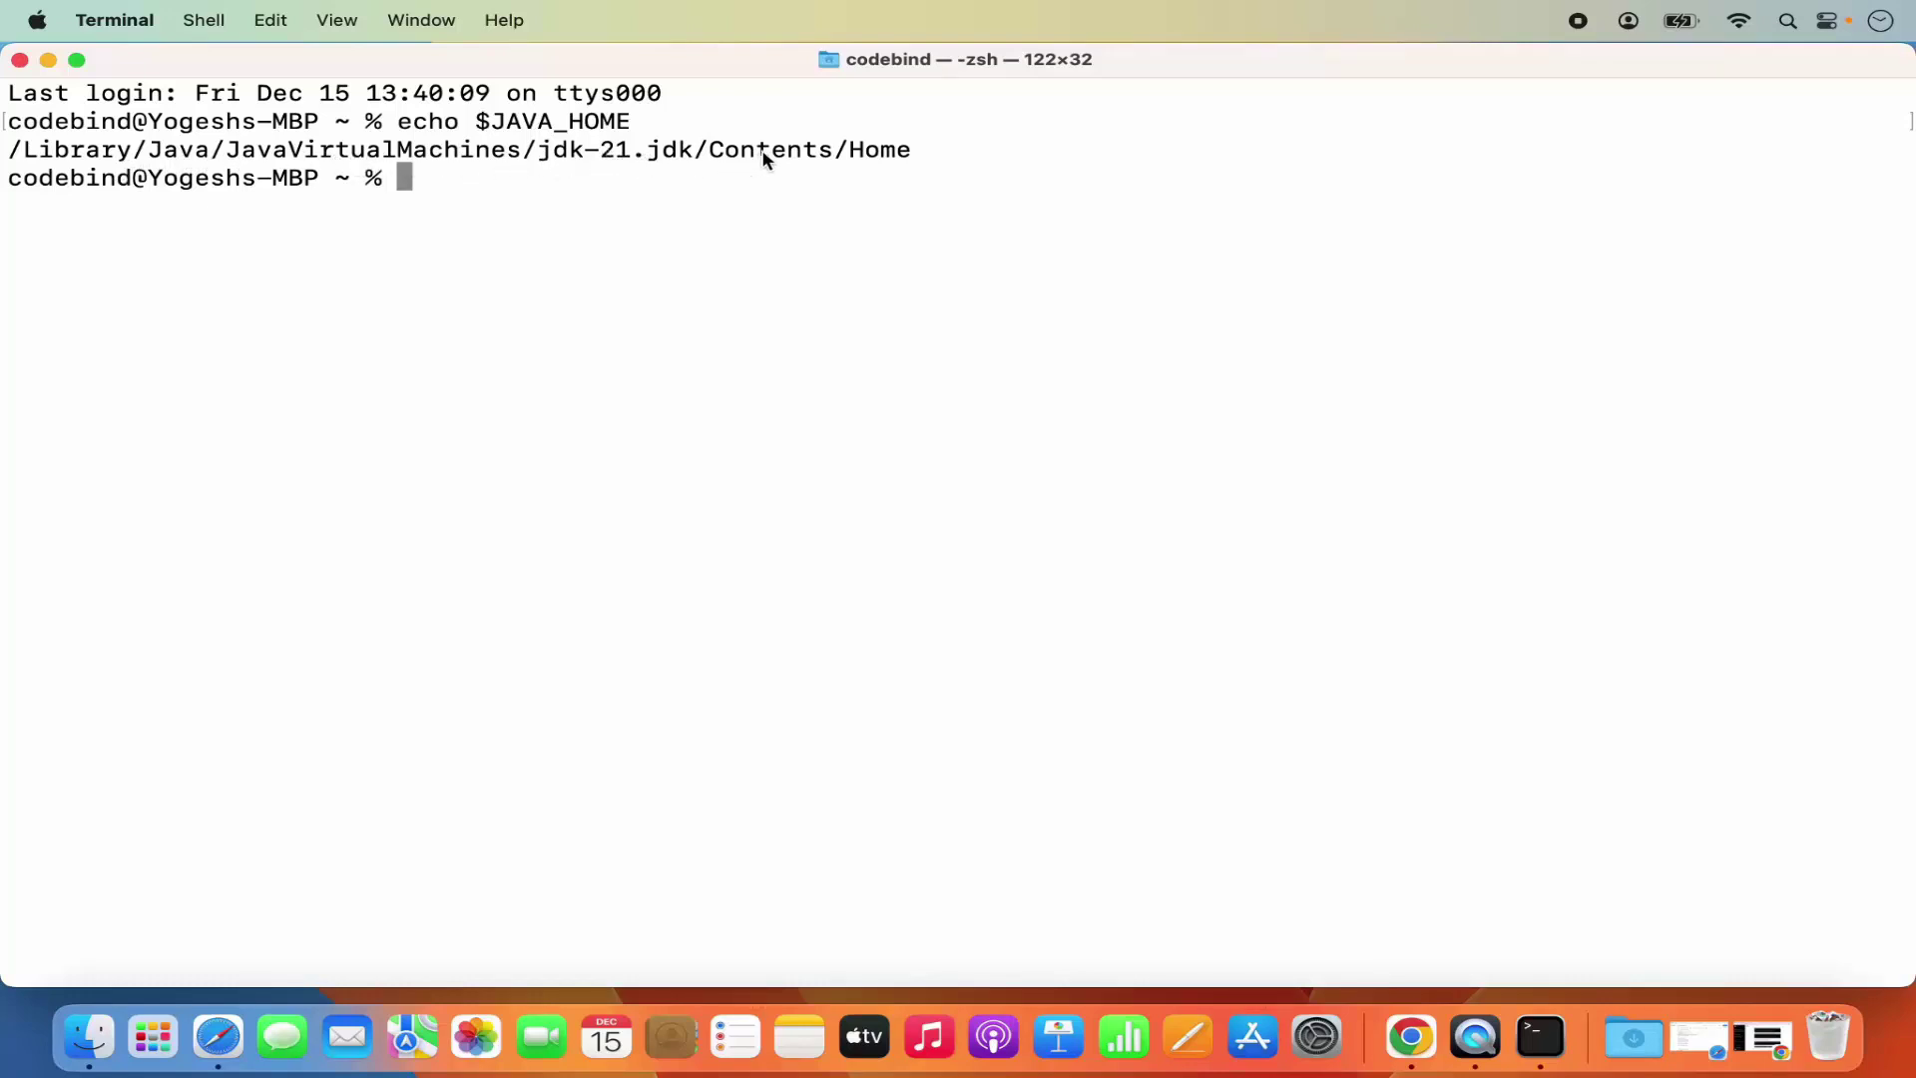
pyautogui.doubleClick(872, 155)
pyautogui.click(517, 220)
# - Check the installed Java version with java -version, and clear the Terminal screen
pyautogui.press('Return')
pyautogui.write('java')
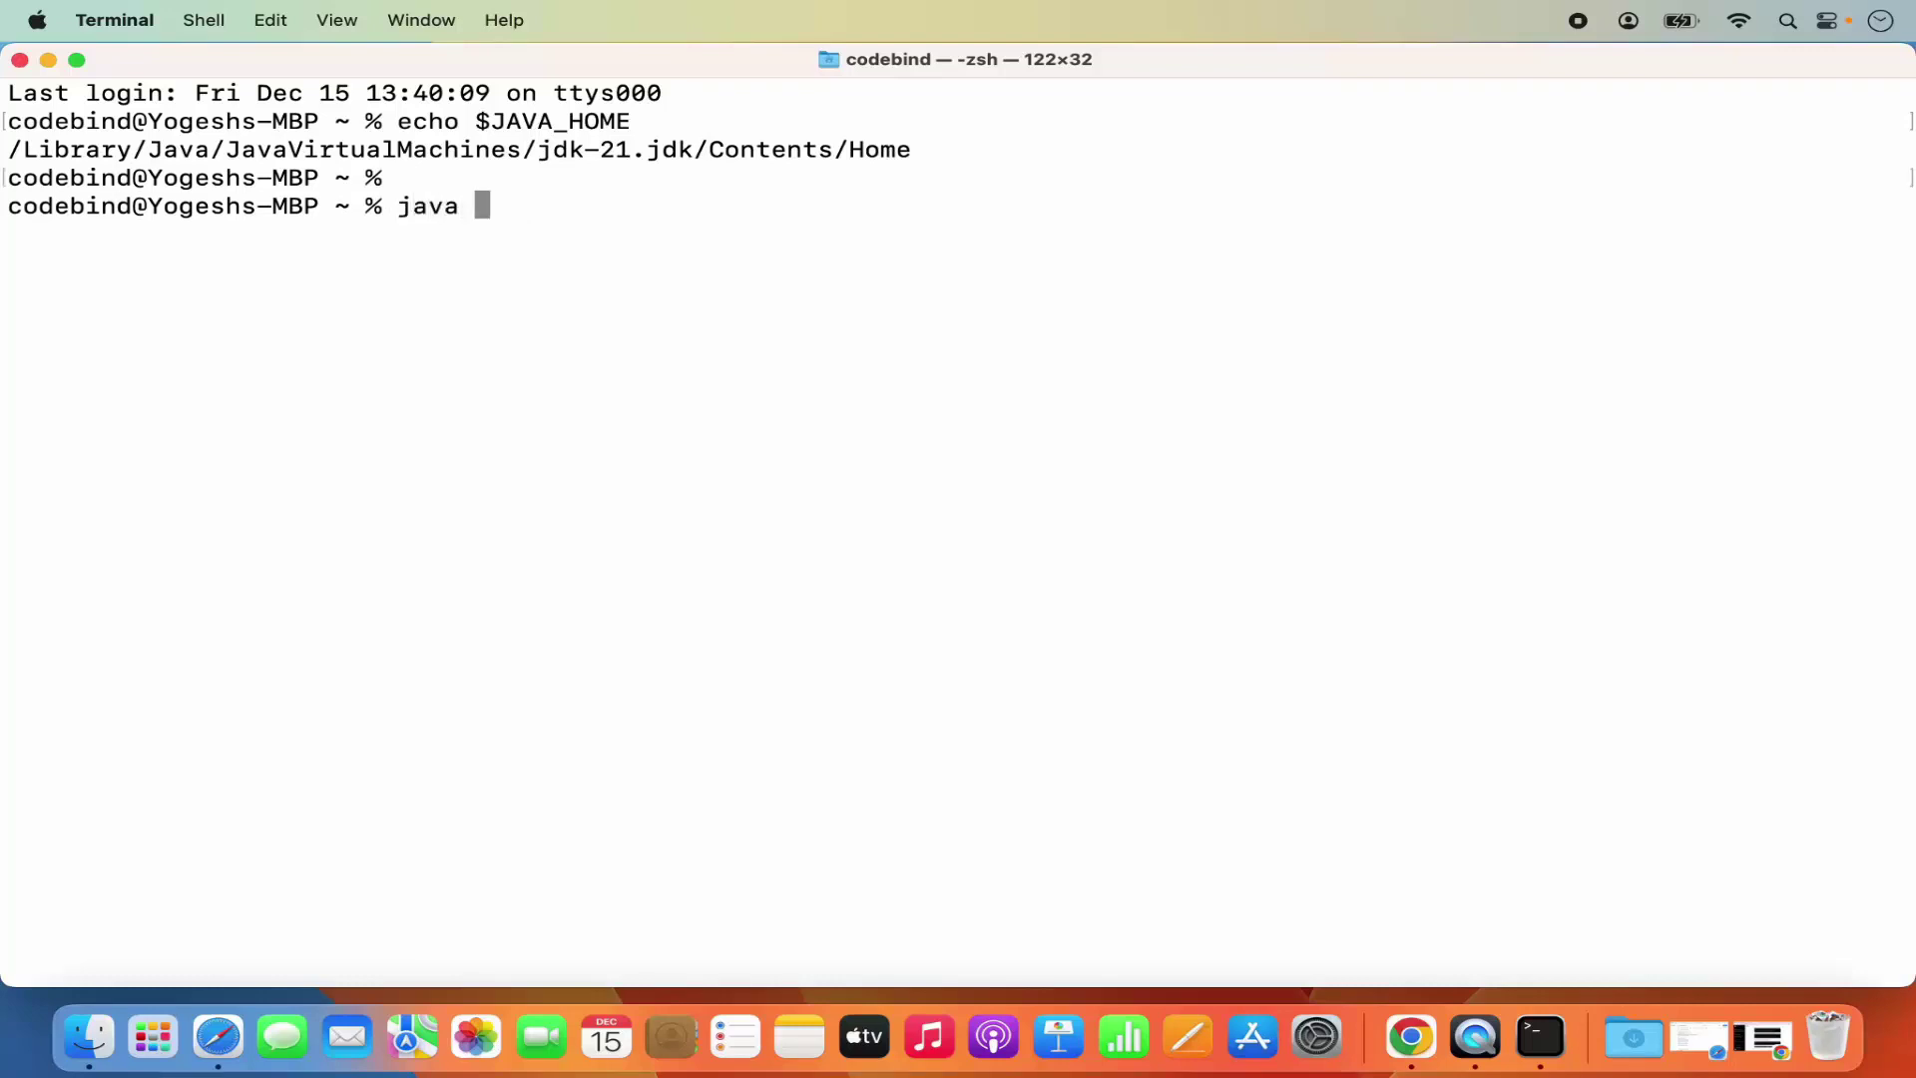
pyautogui.write(' -version')
pyautogui.press('Return')
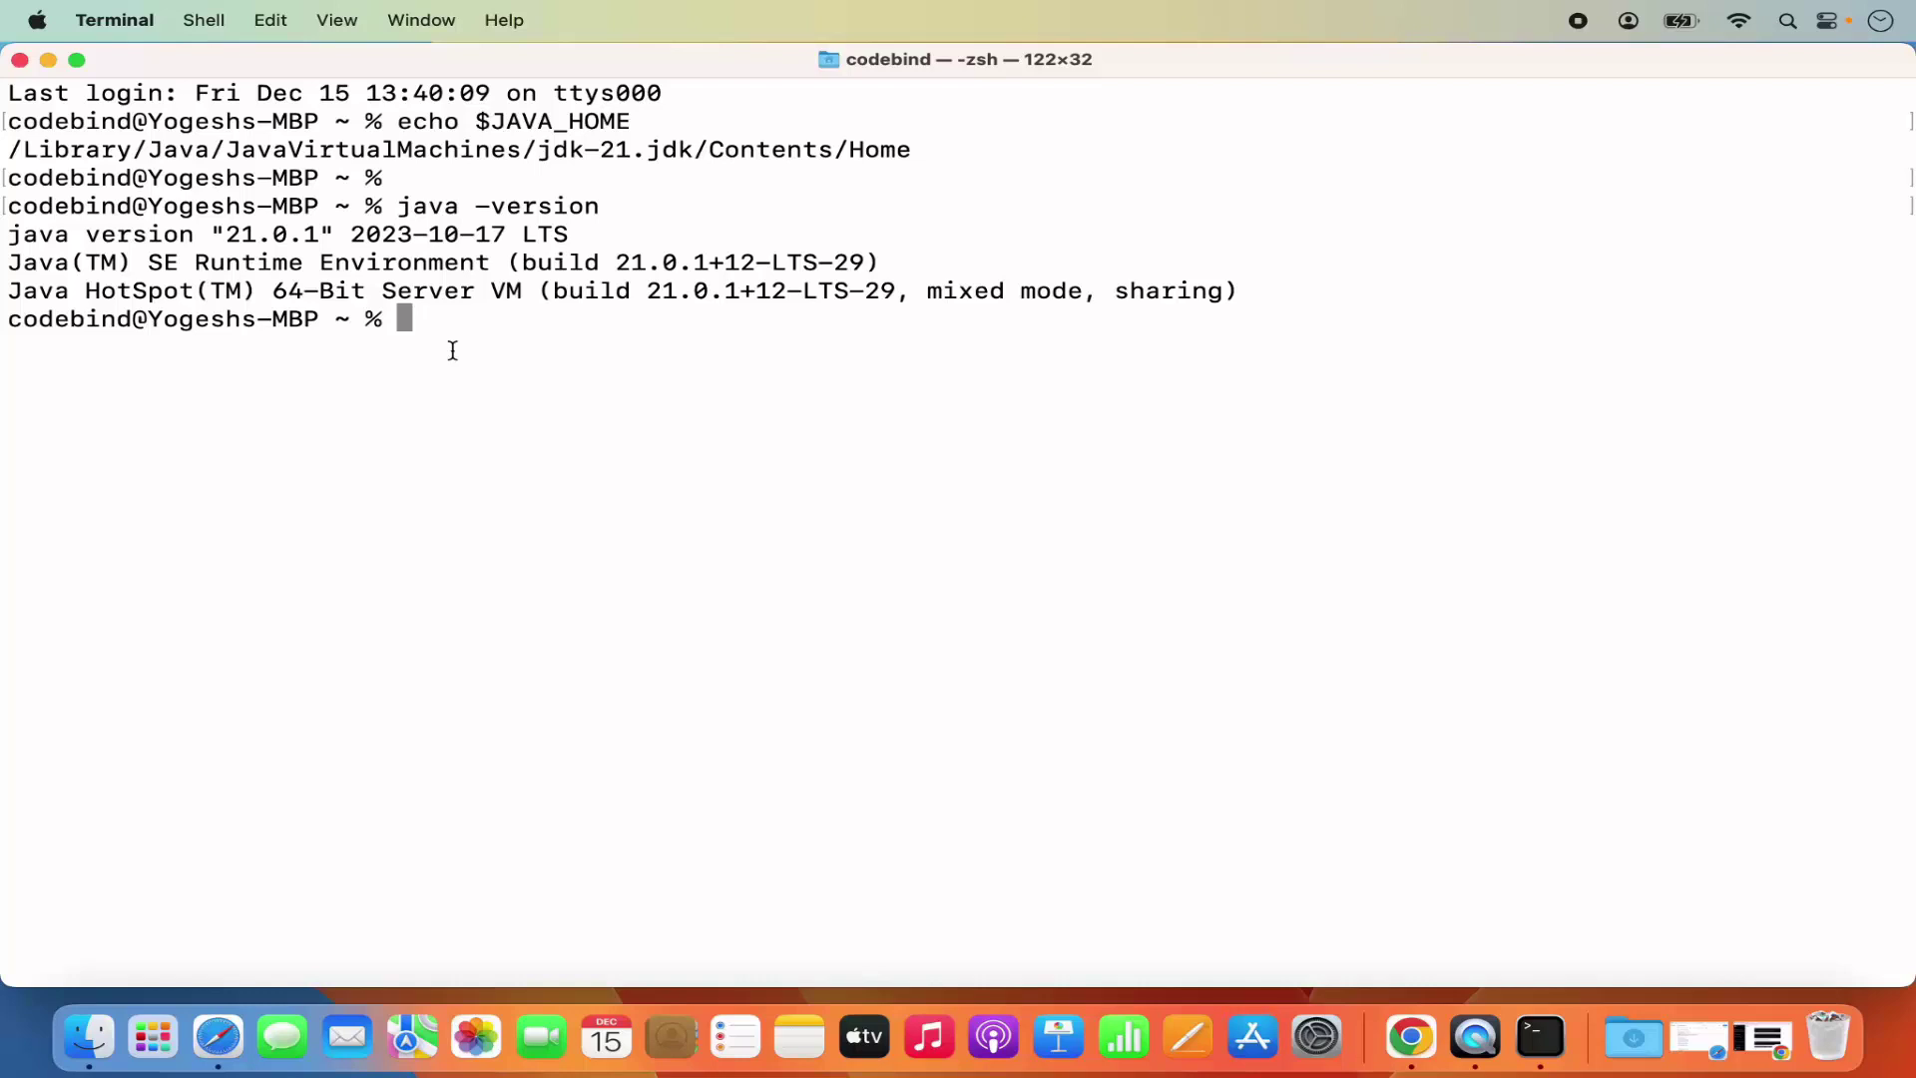
pyautogui.write('clea')
pyautogui.press('Tab')
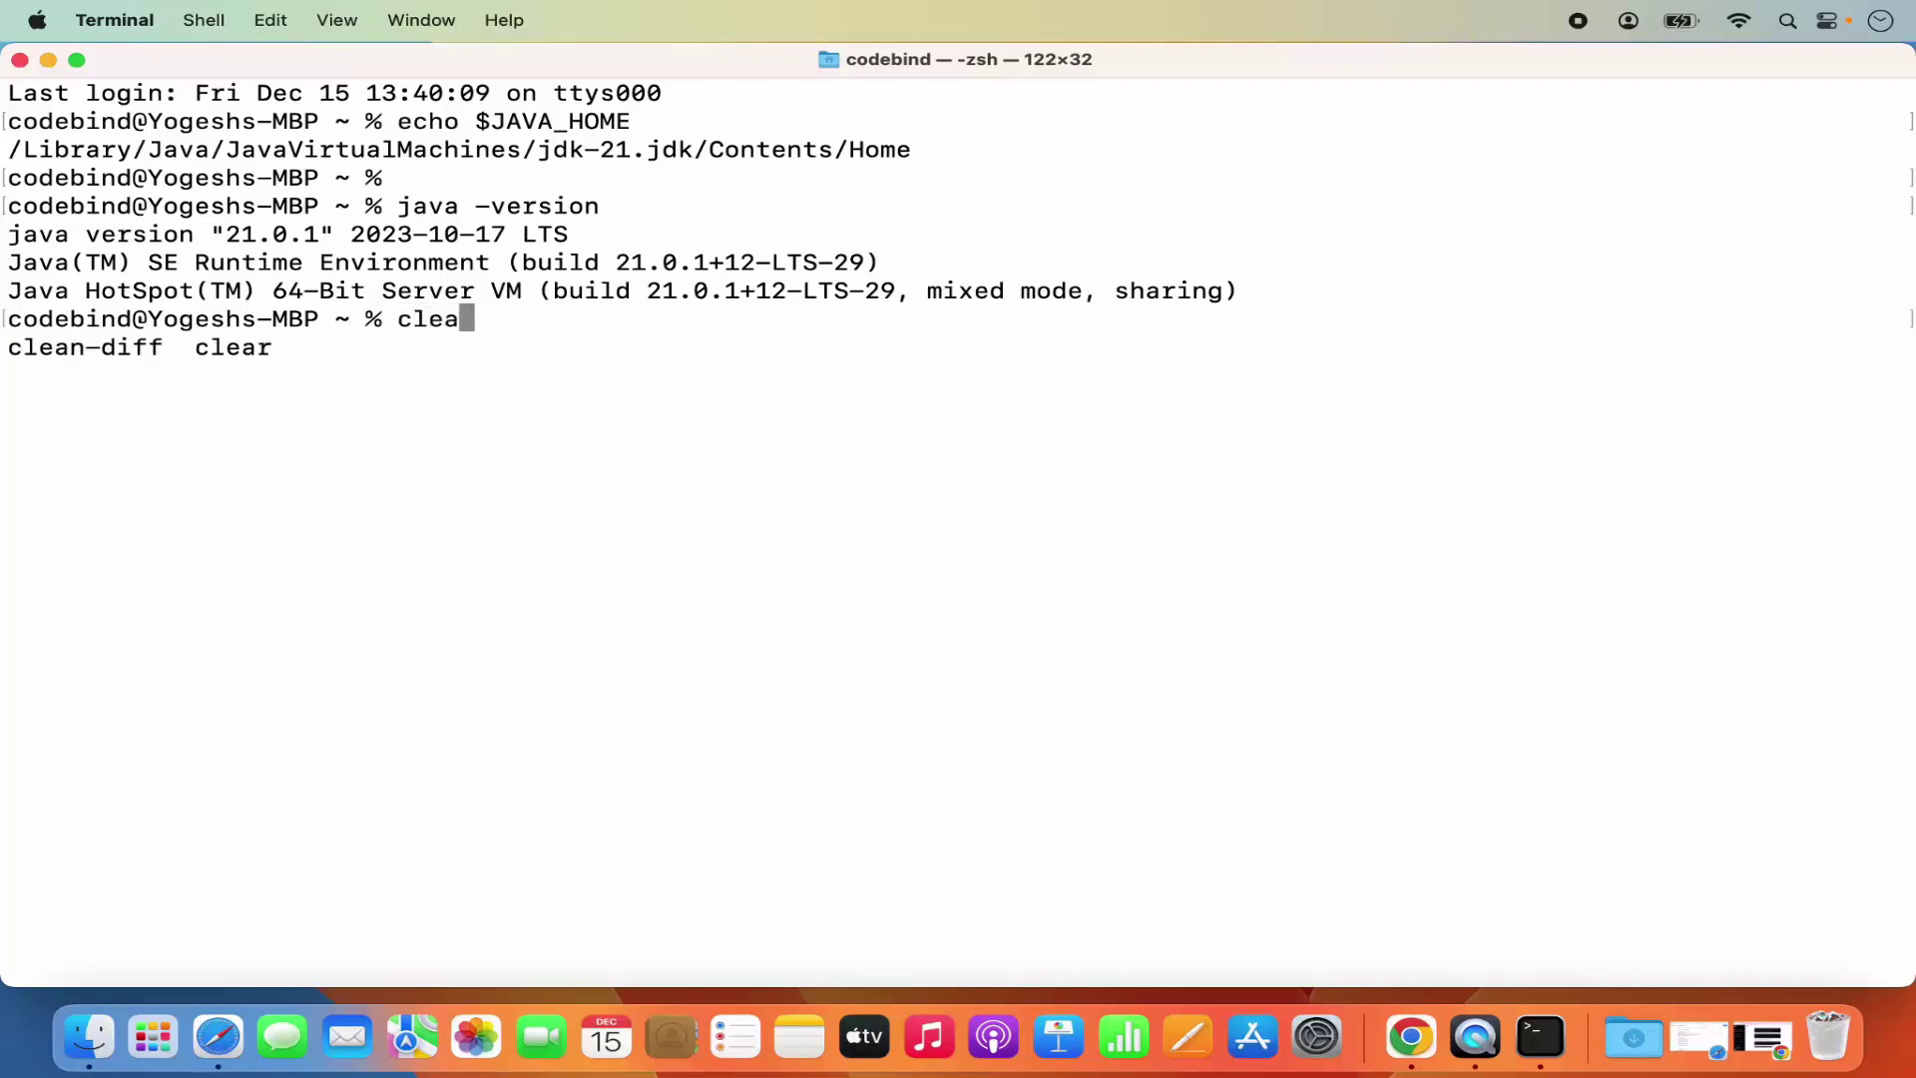
pyautogui.write('r')
pyautogui.press('Return')
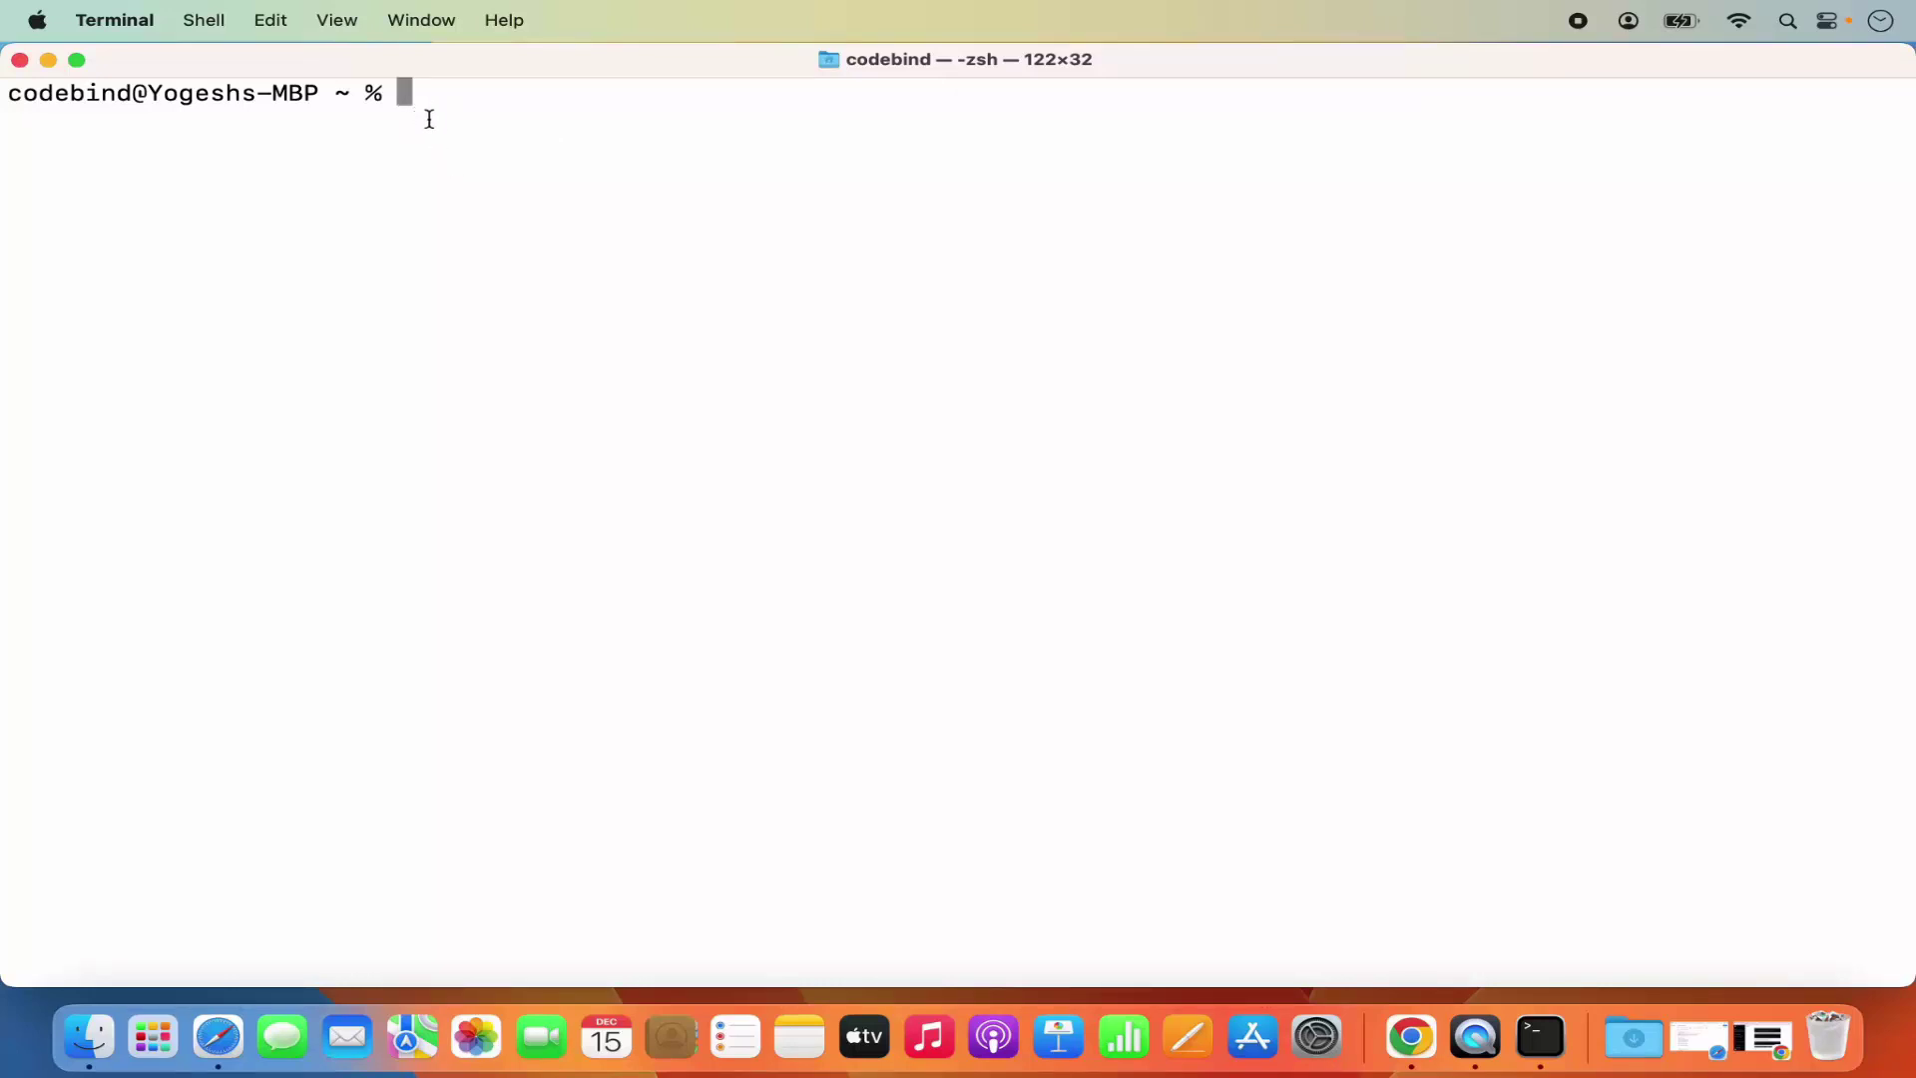
# - List the home folder's contents and change into the Documents directory
pyautogui.write('ls')
pyautogui.press('Return')
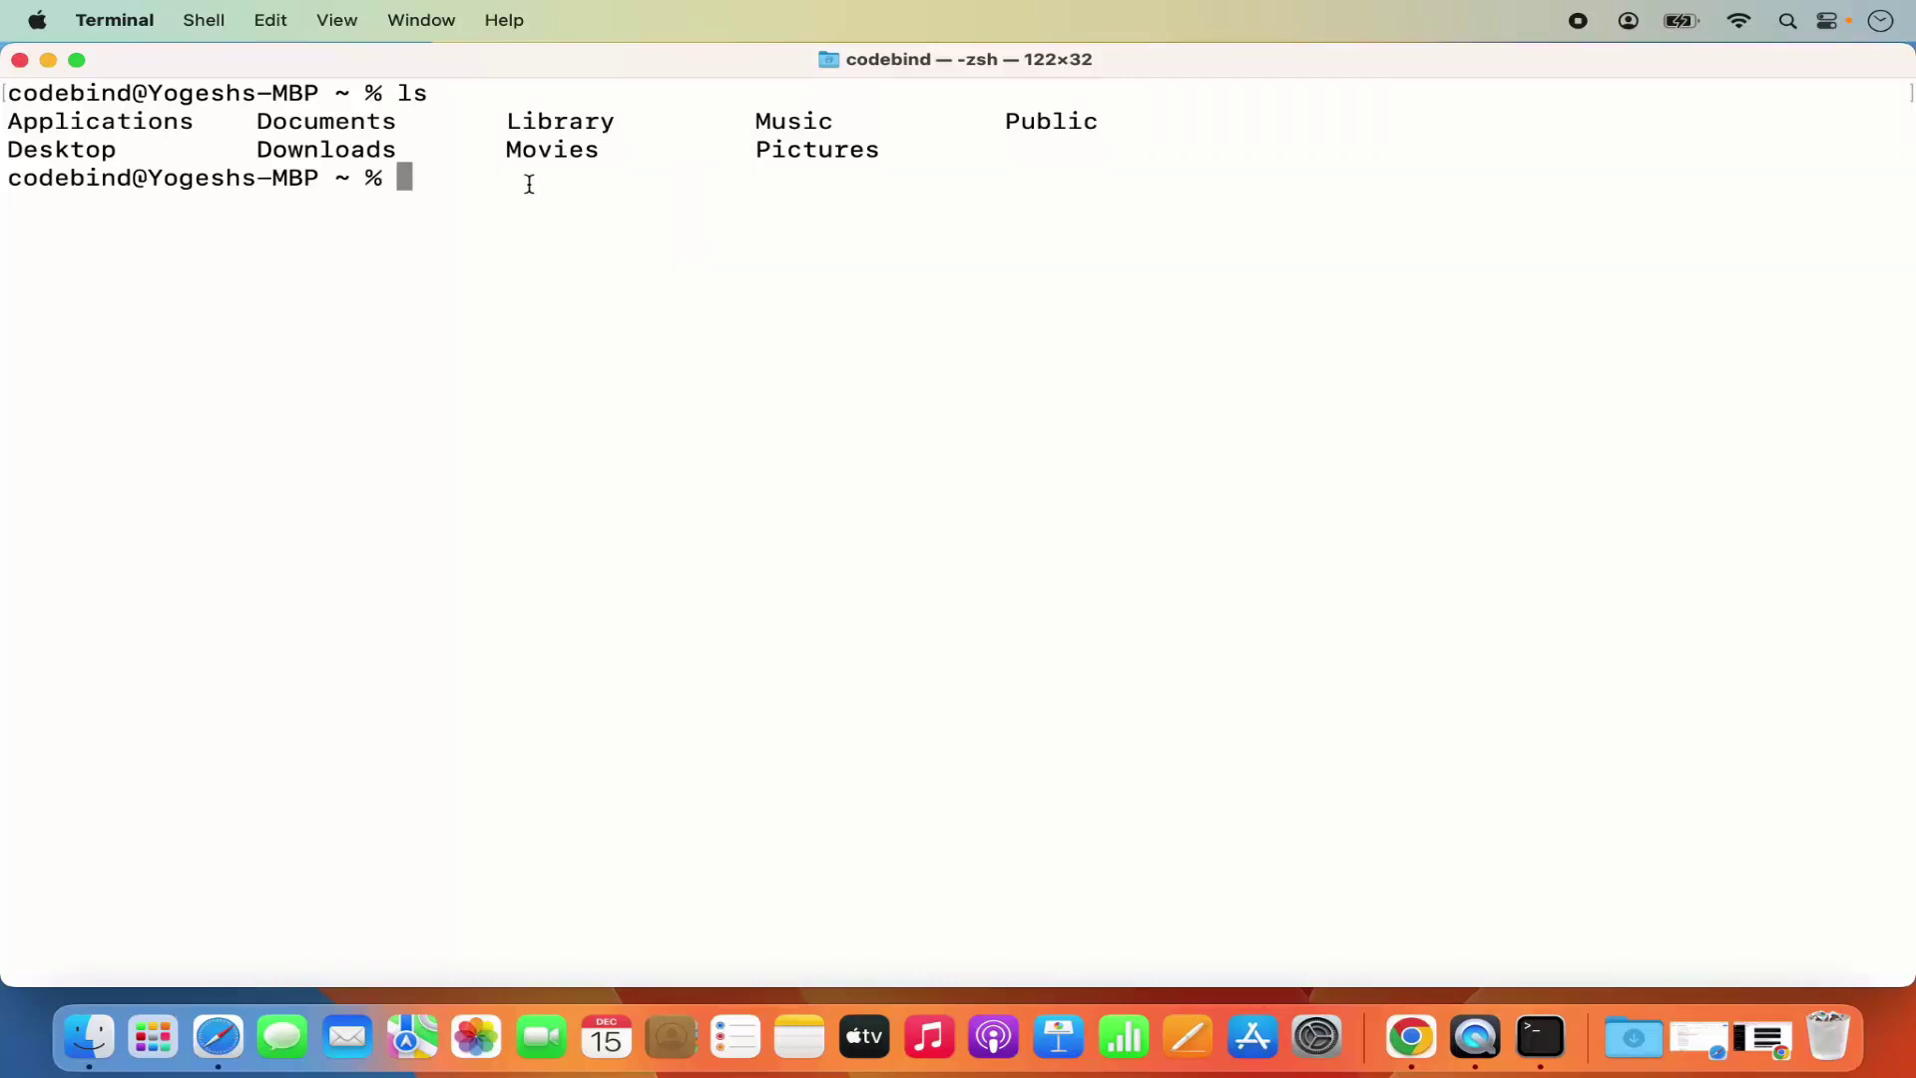
pyautogui.write('cd Dow')
pyautogui.press('BackSpace')
pyautogui.write('cu')
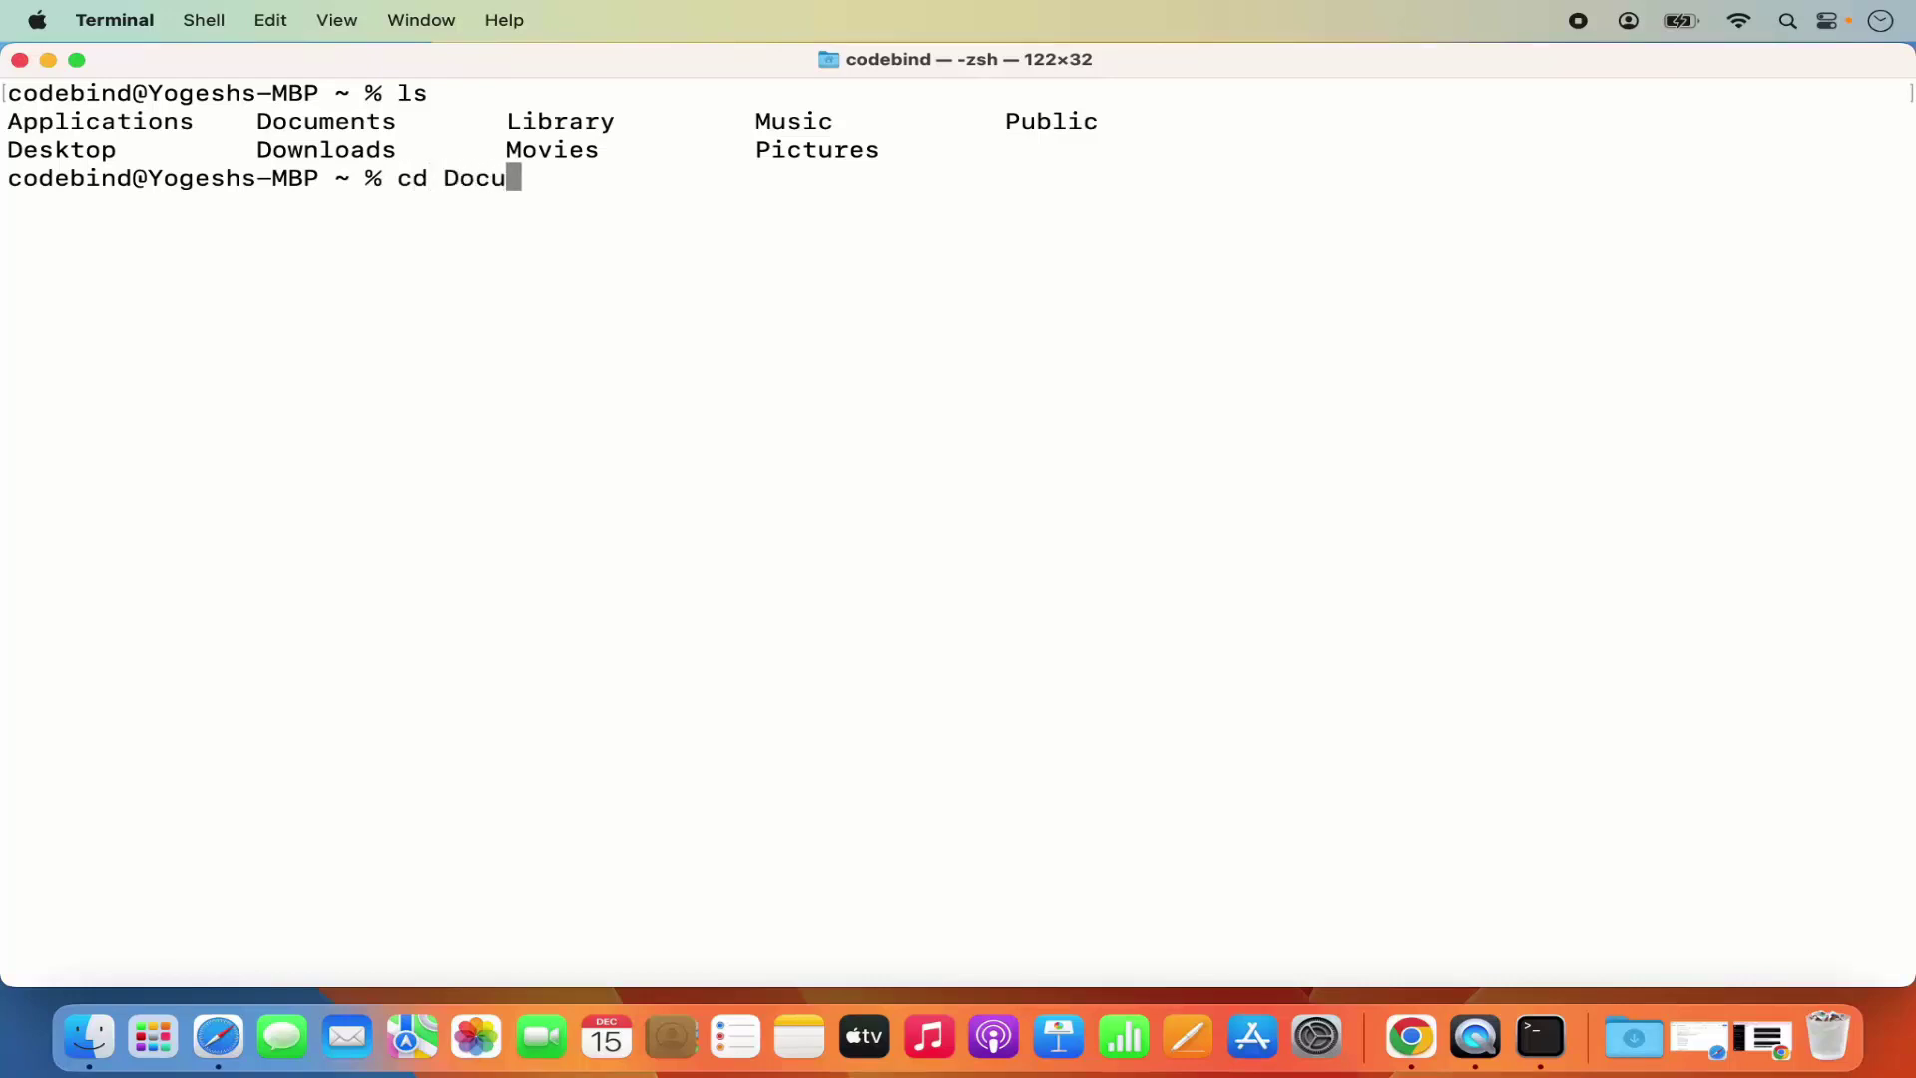
pyautogui.press('Tab')
pyautogui.press('Return')
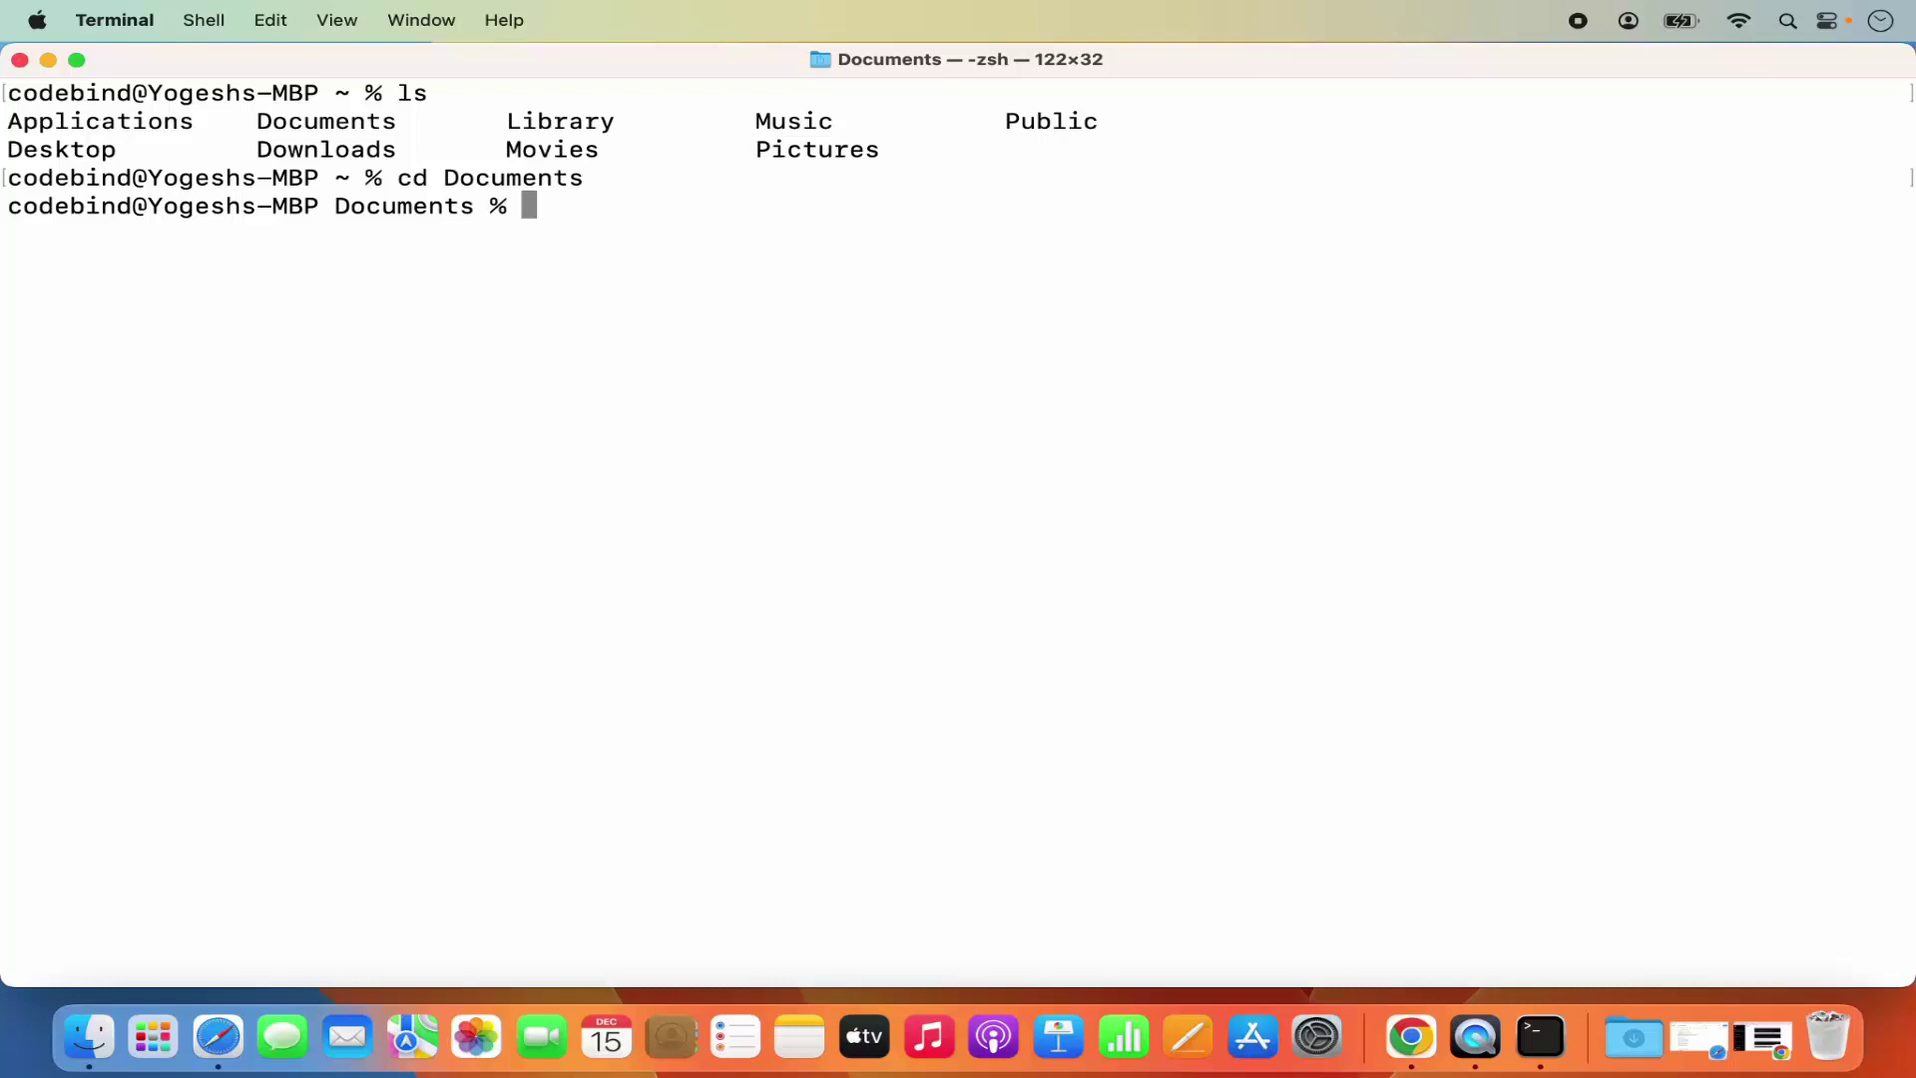
# - Create a directory named MyProjects inside Documents with mkdir
pyautogui.write('mkdir my')
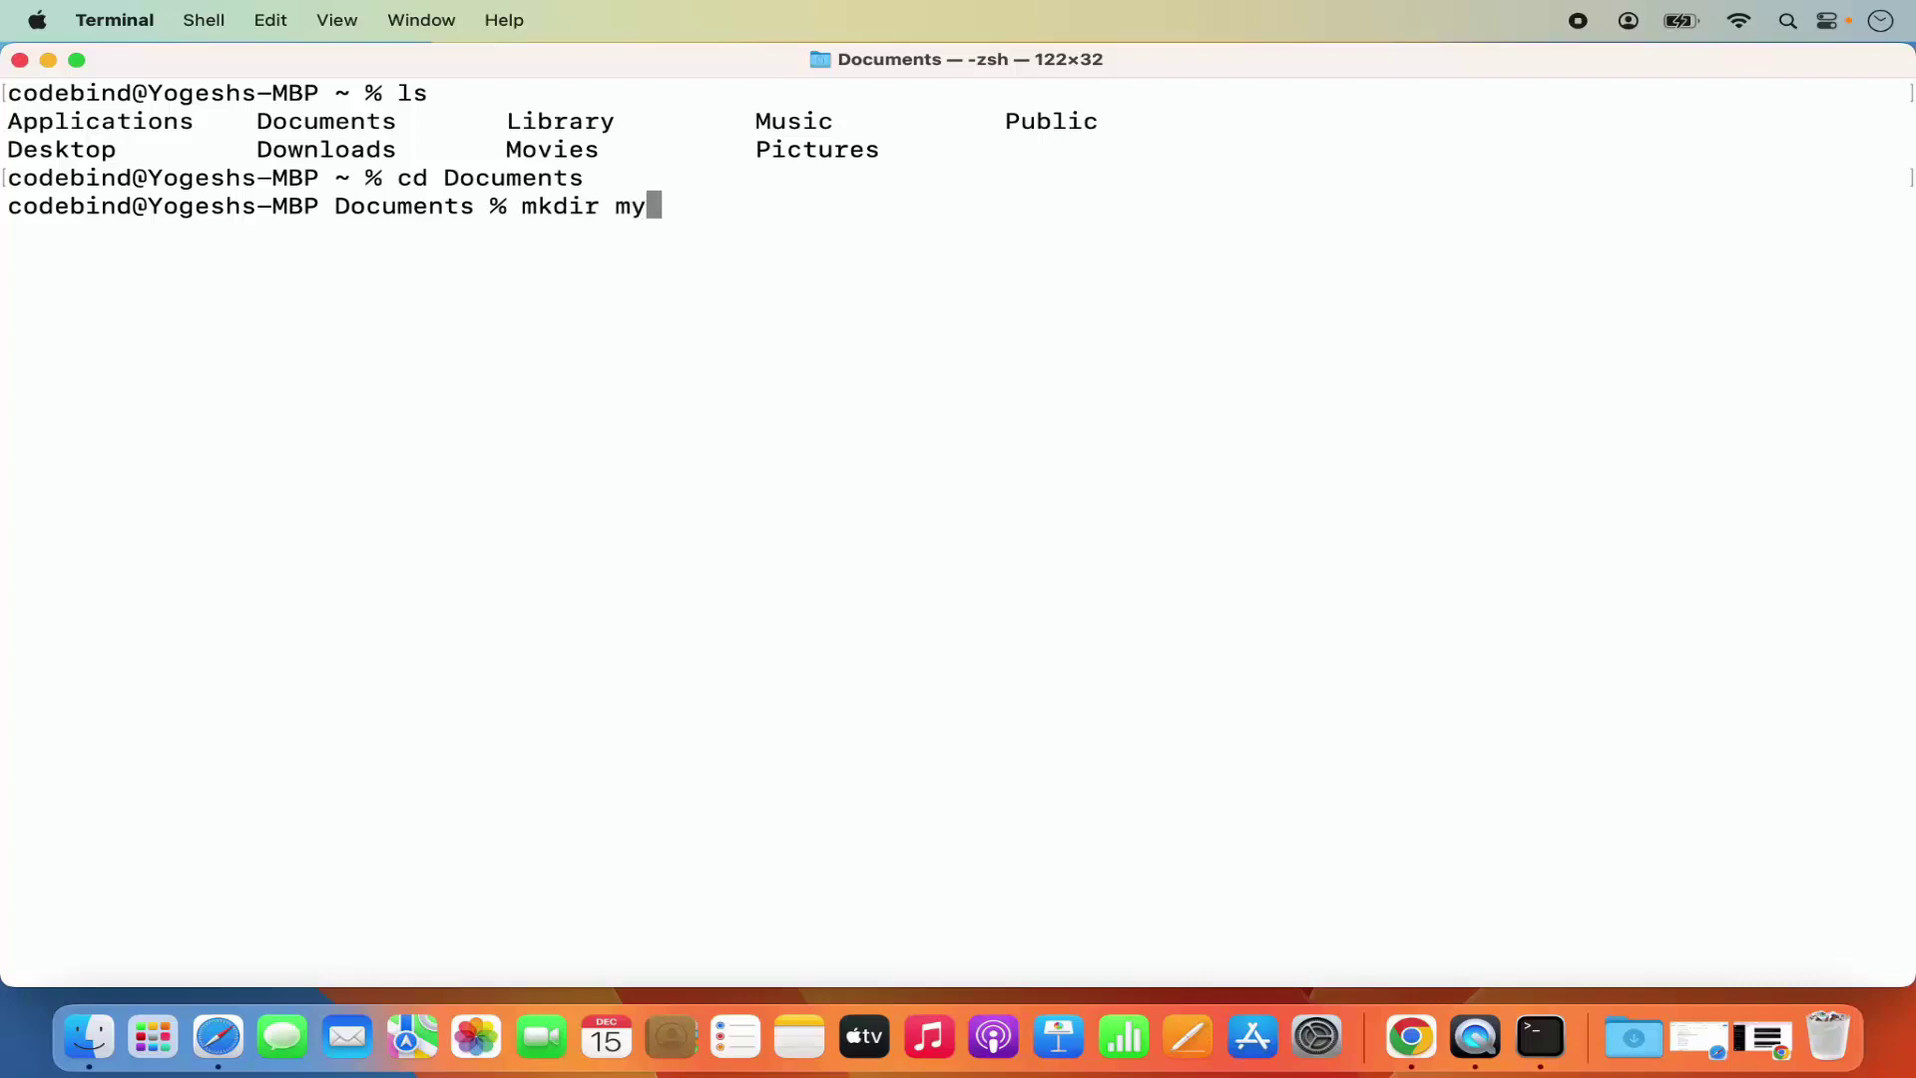
pyautogui.press('BackSpace')
pyautogui.press('BackSpace')
pyautogui.write('MyProjects')
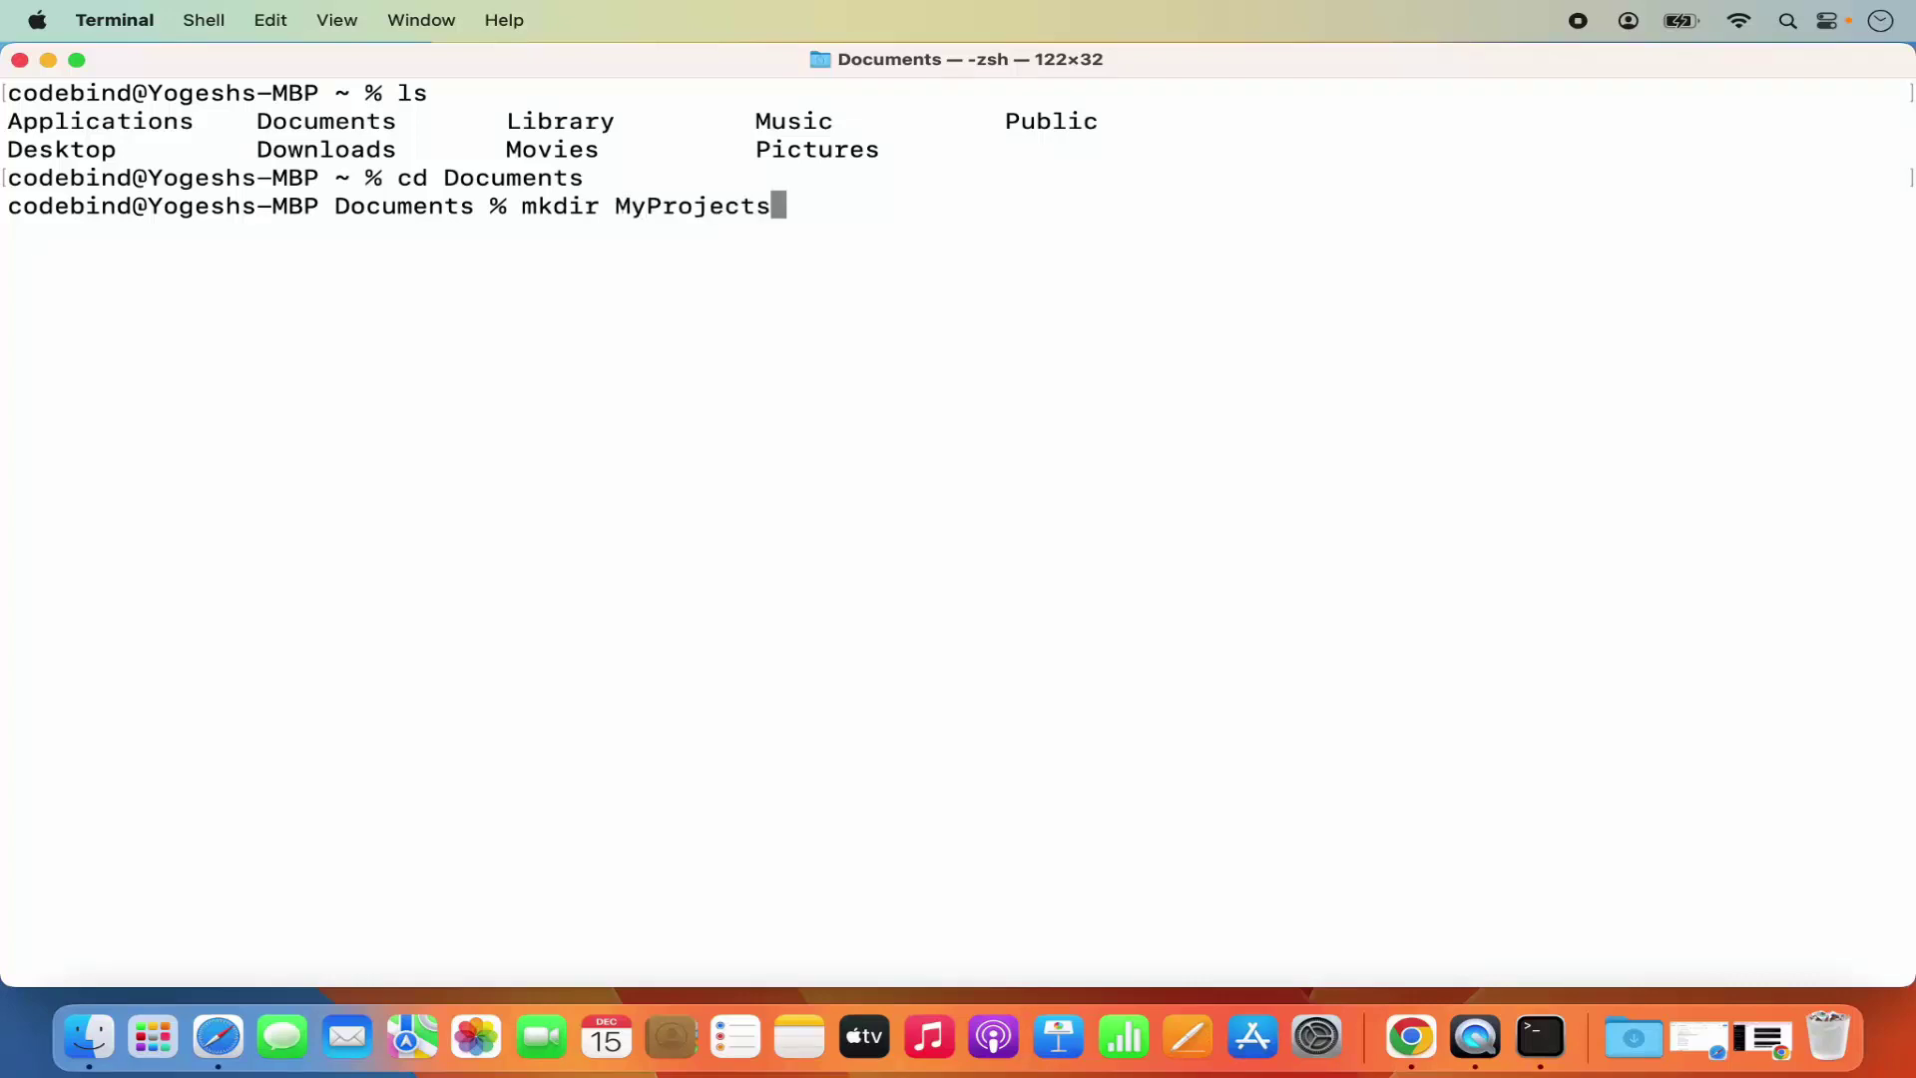
pyautogui.press('Return')
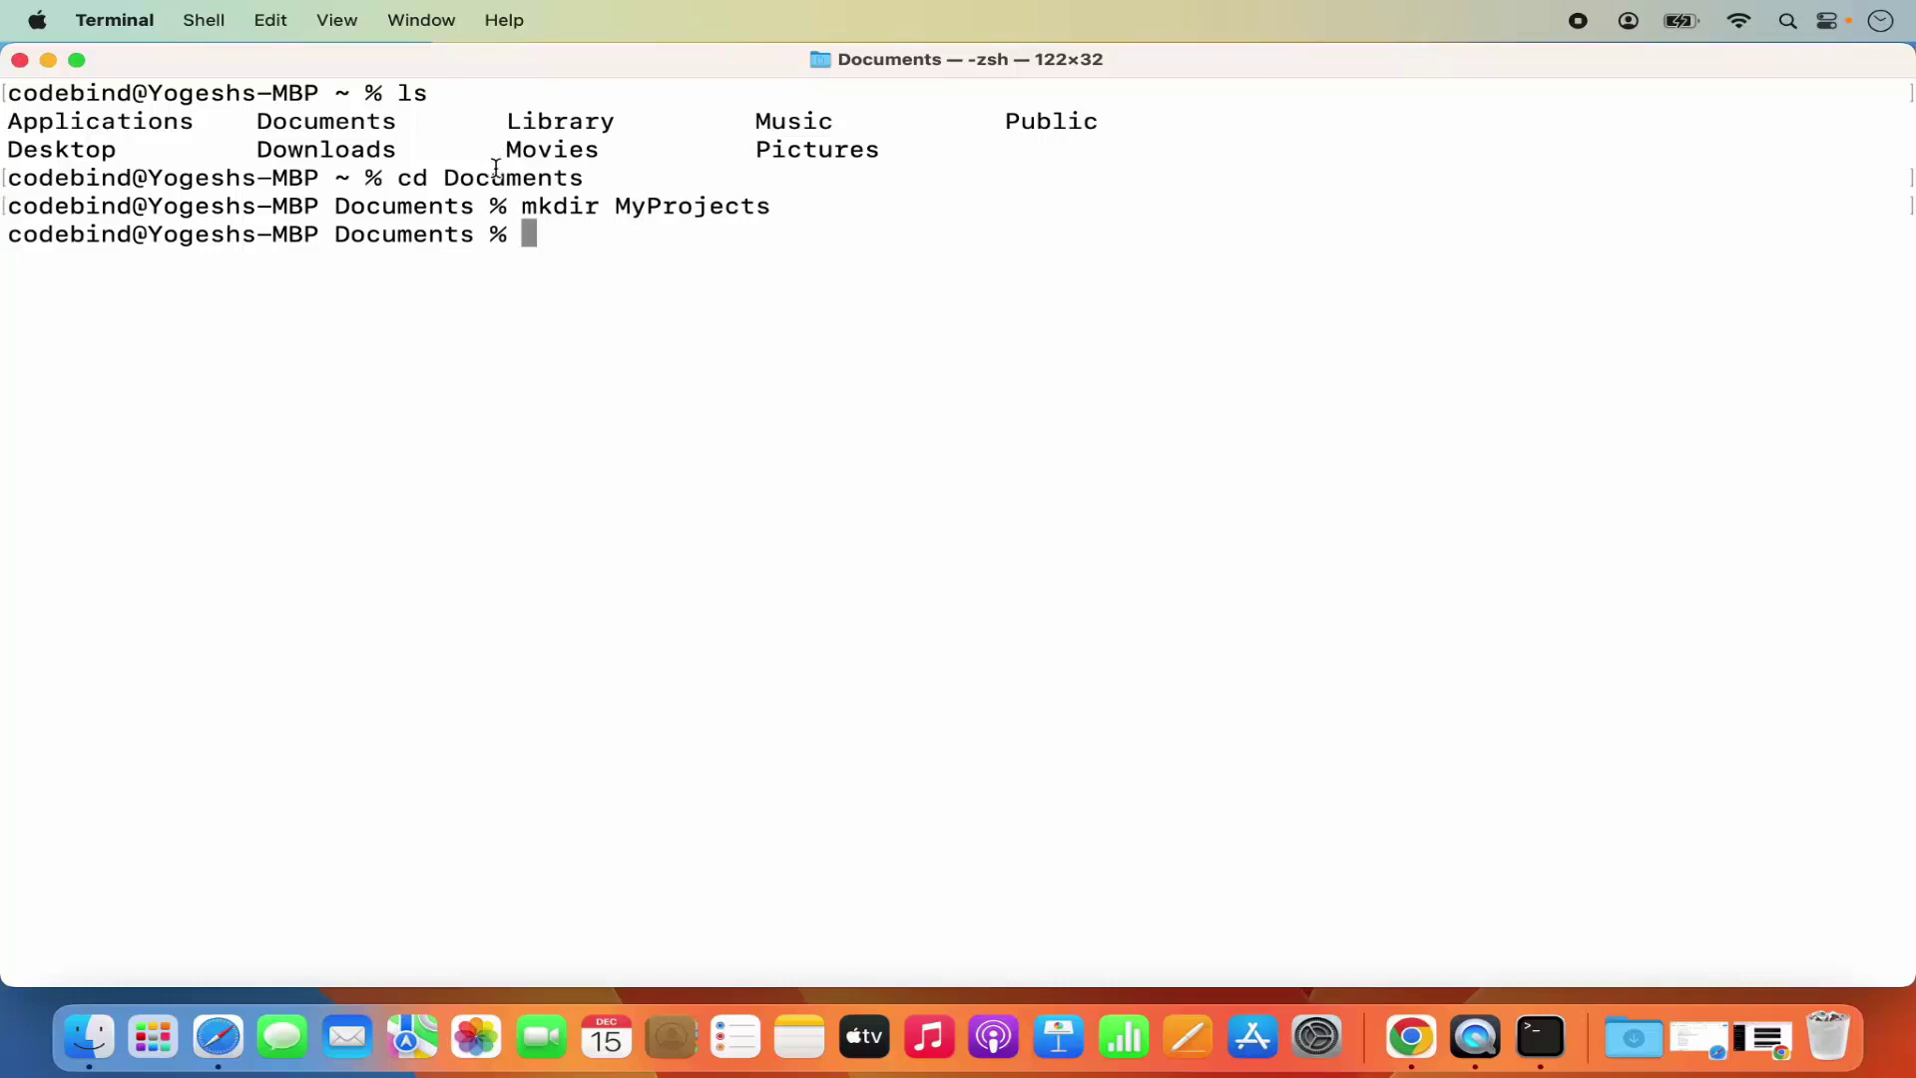
pyautogui.doubleClick(667, 212)
pyautogui.tripleClick(667, 213)
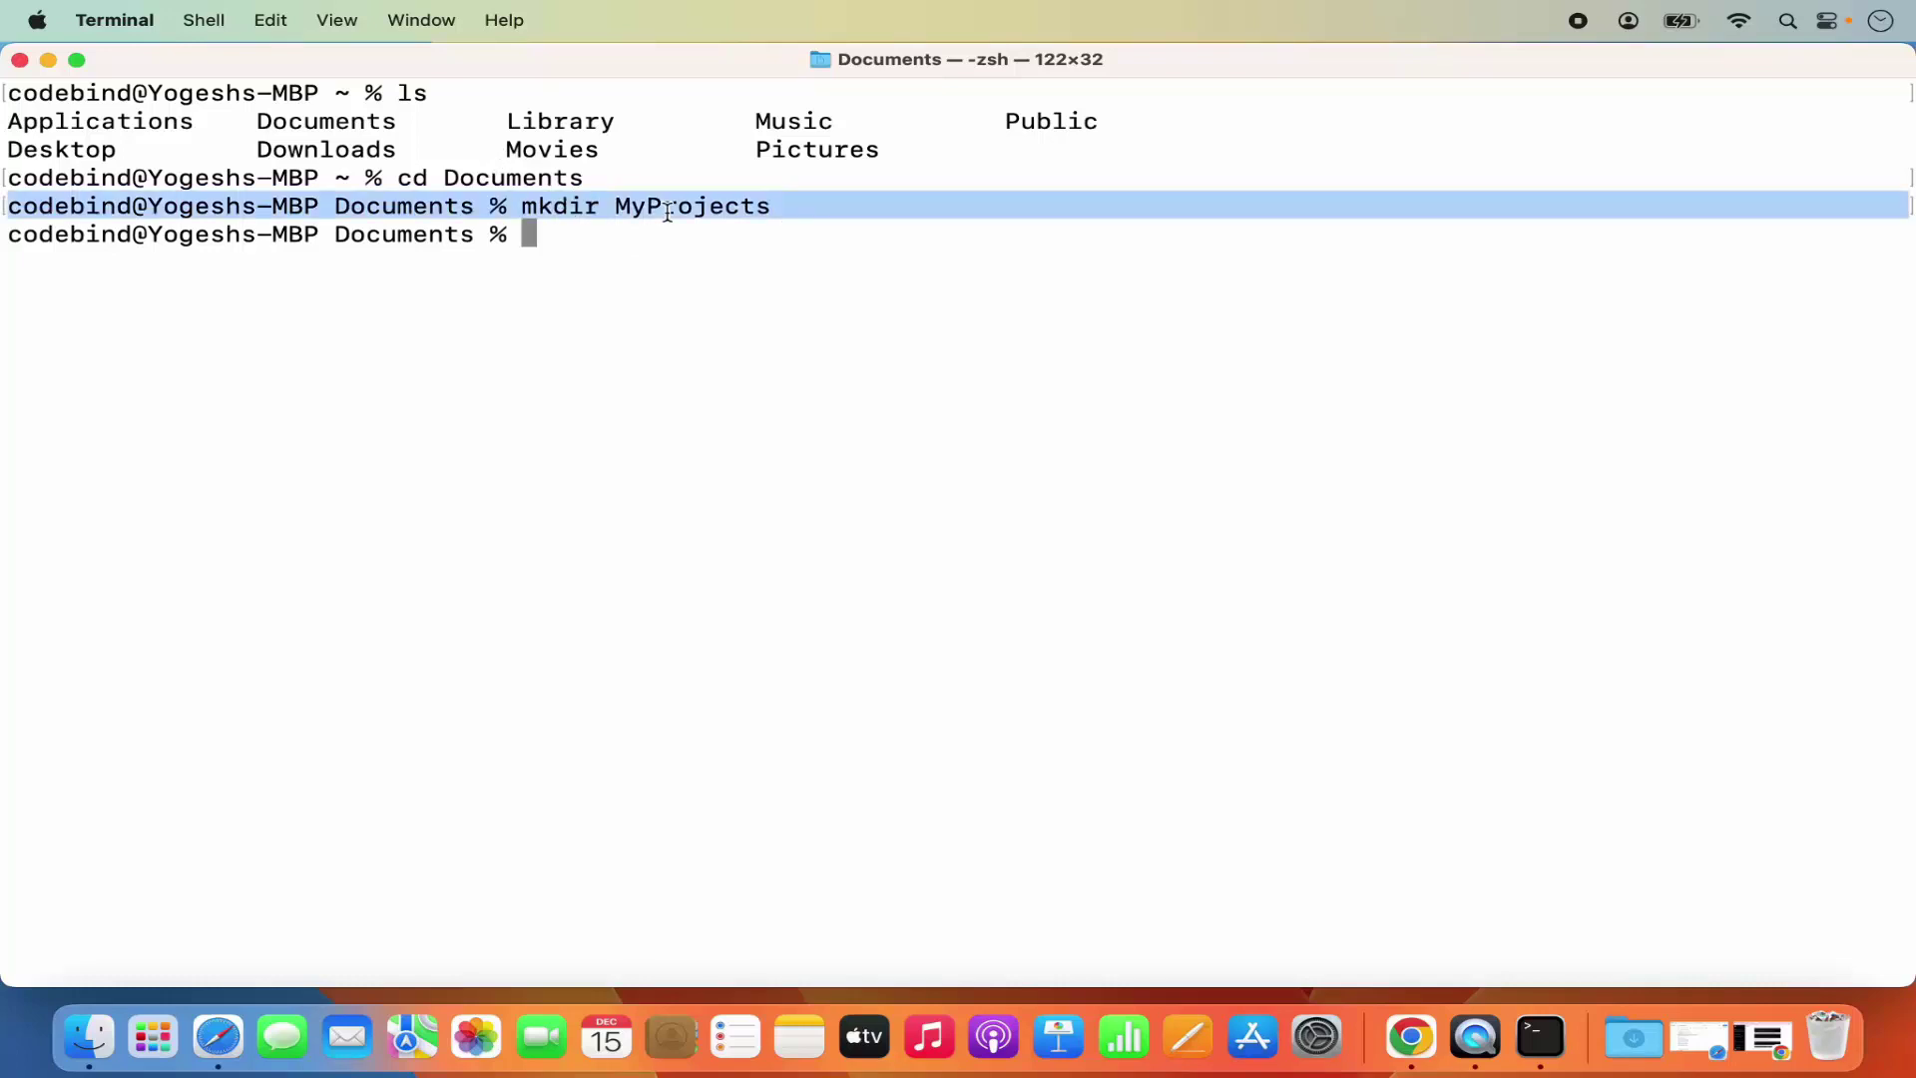
pyautogui.click(668, 212)
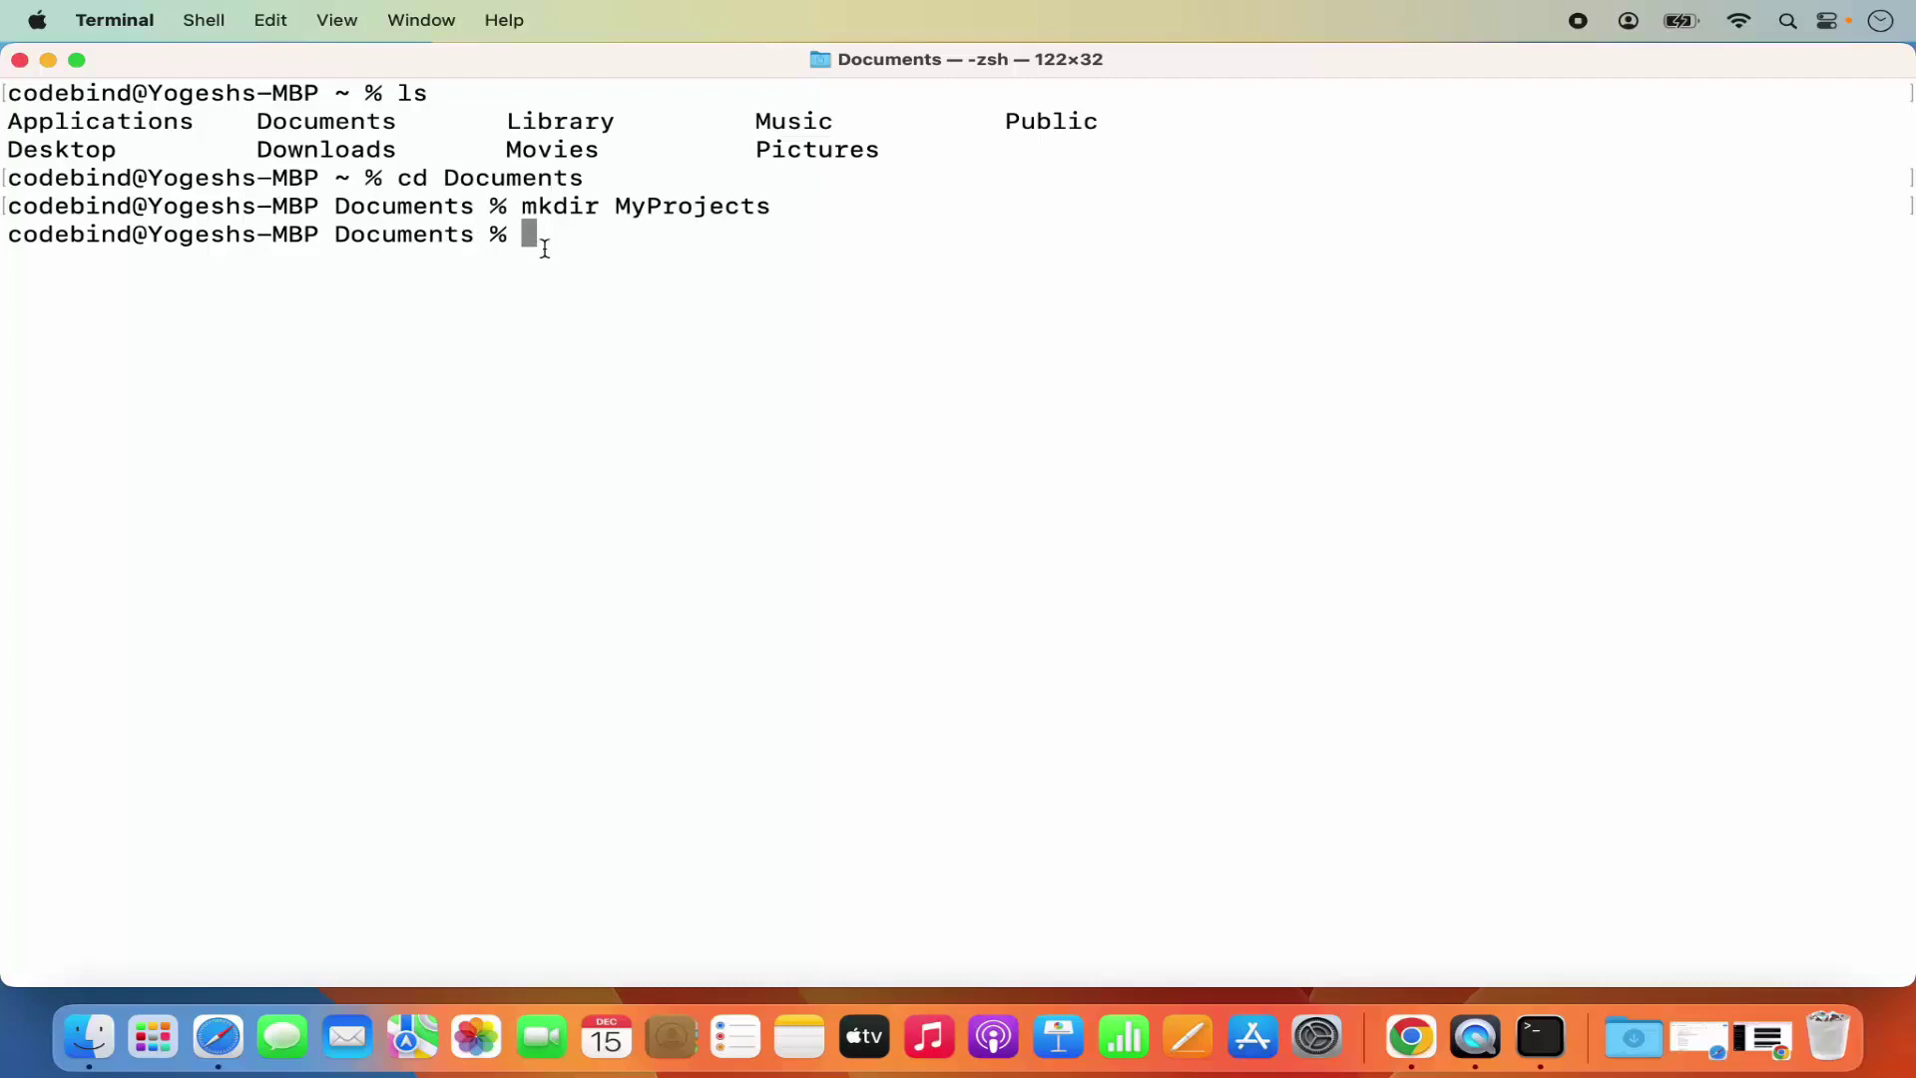
# - List the Documents contents to check for MyProjects, and change into that directory
pyautogui.write('ls')
pyautogui.press('Return')
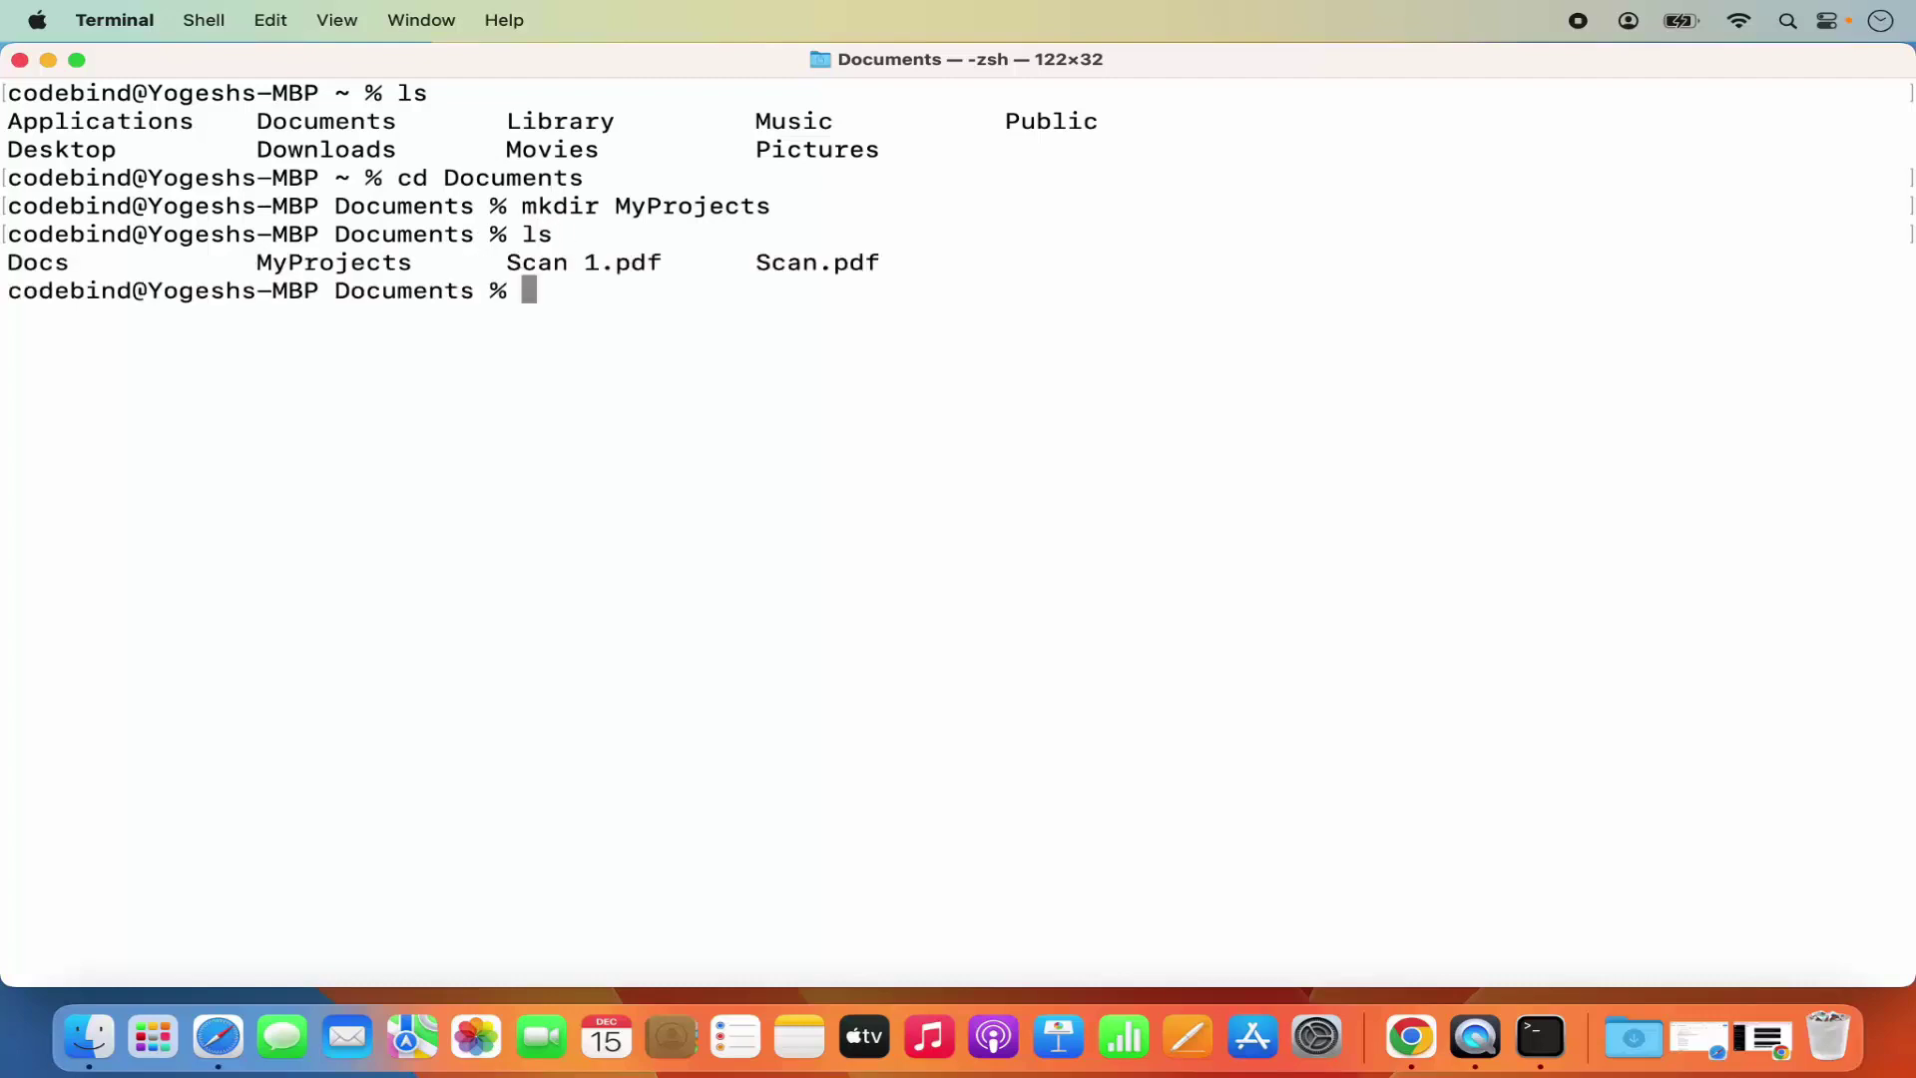
pyautogui.doubleClick(361, 263)
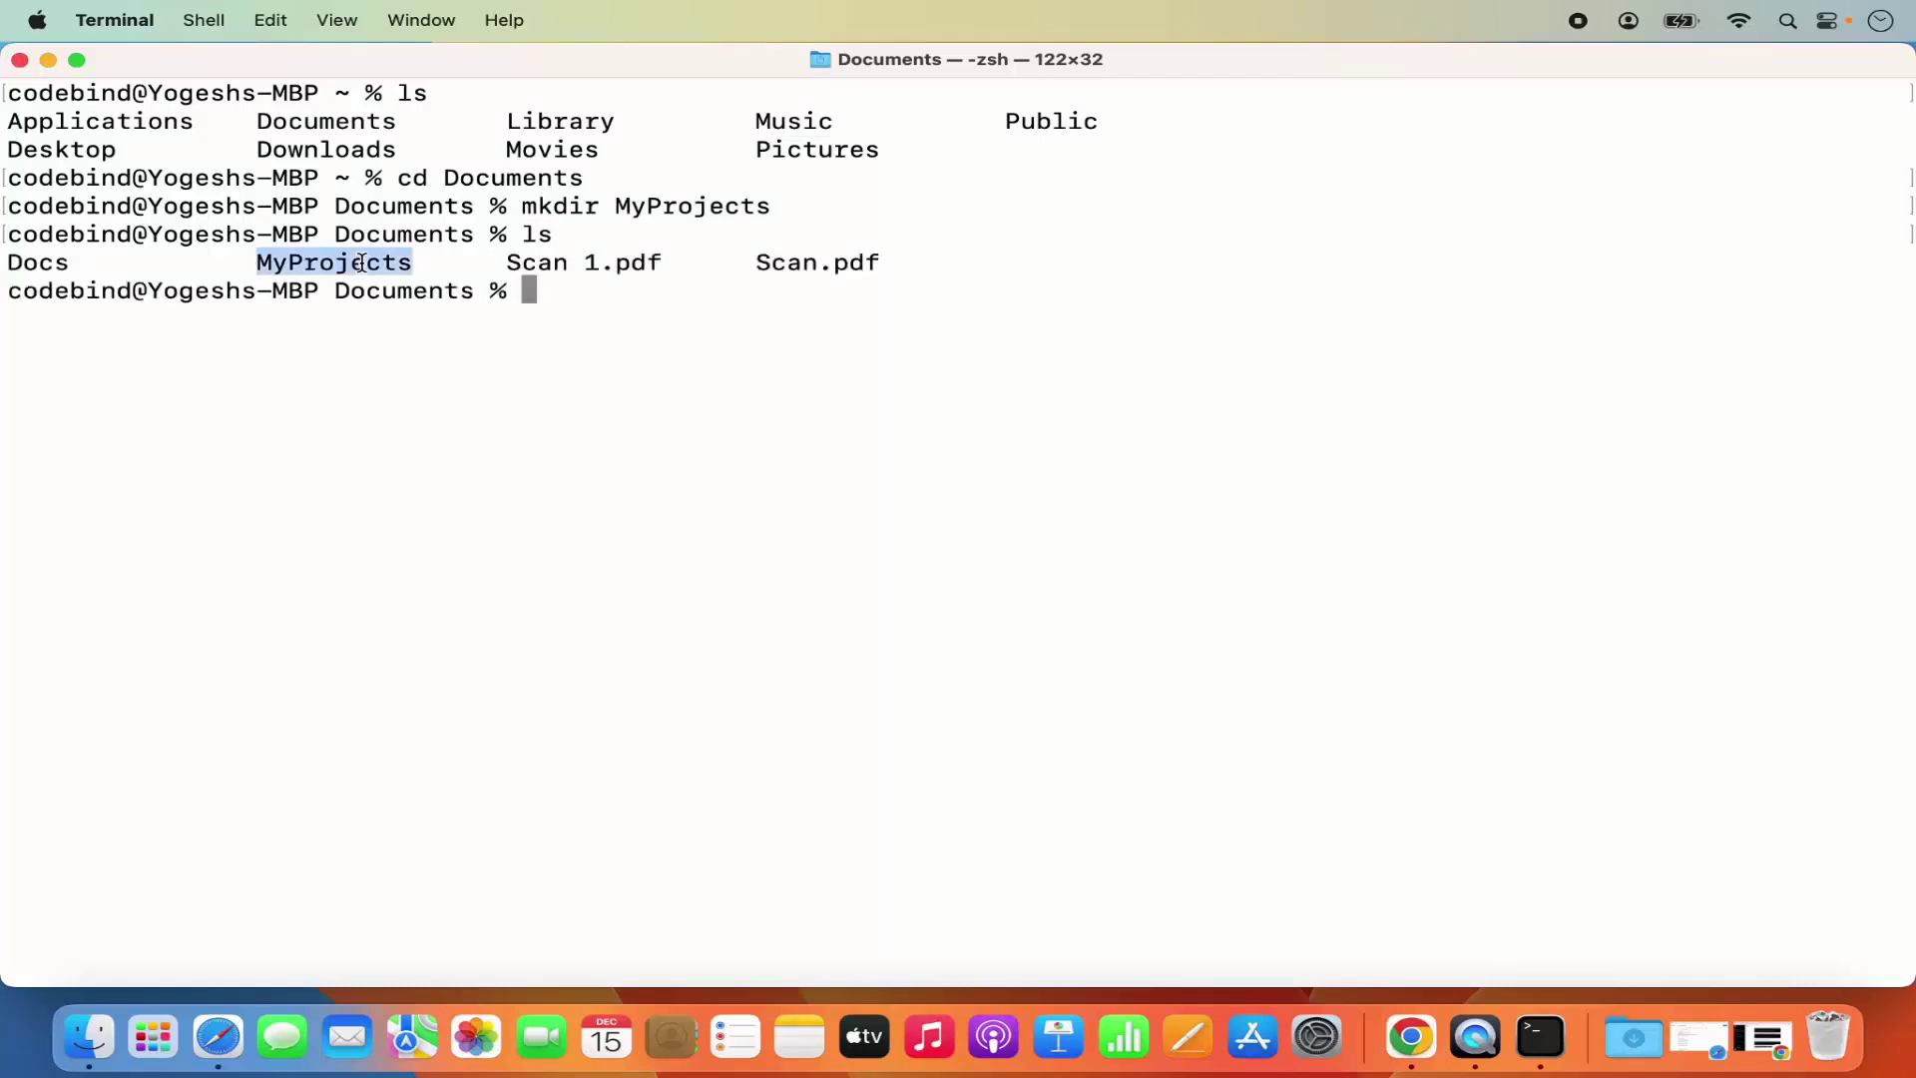
pyautogui.click(558, 326)
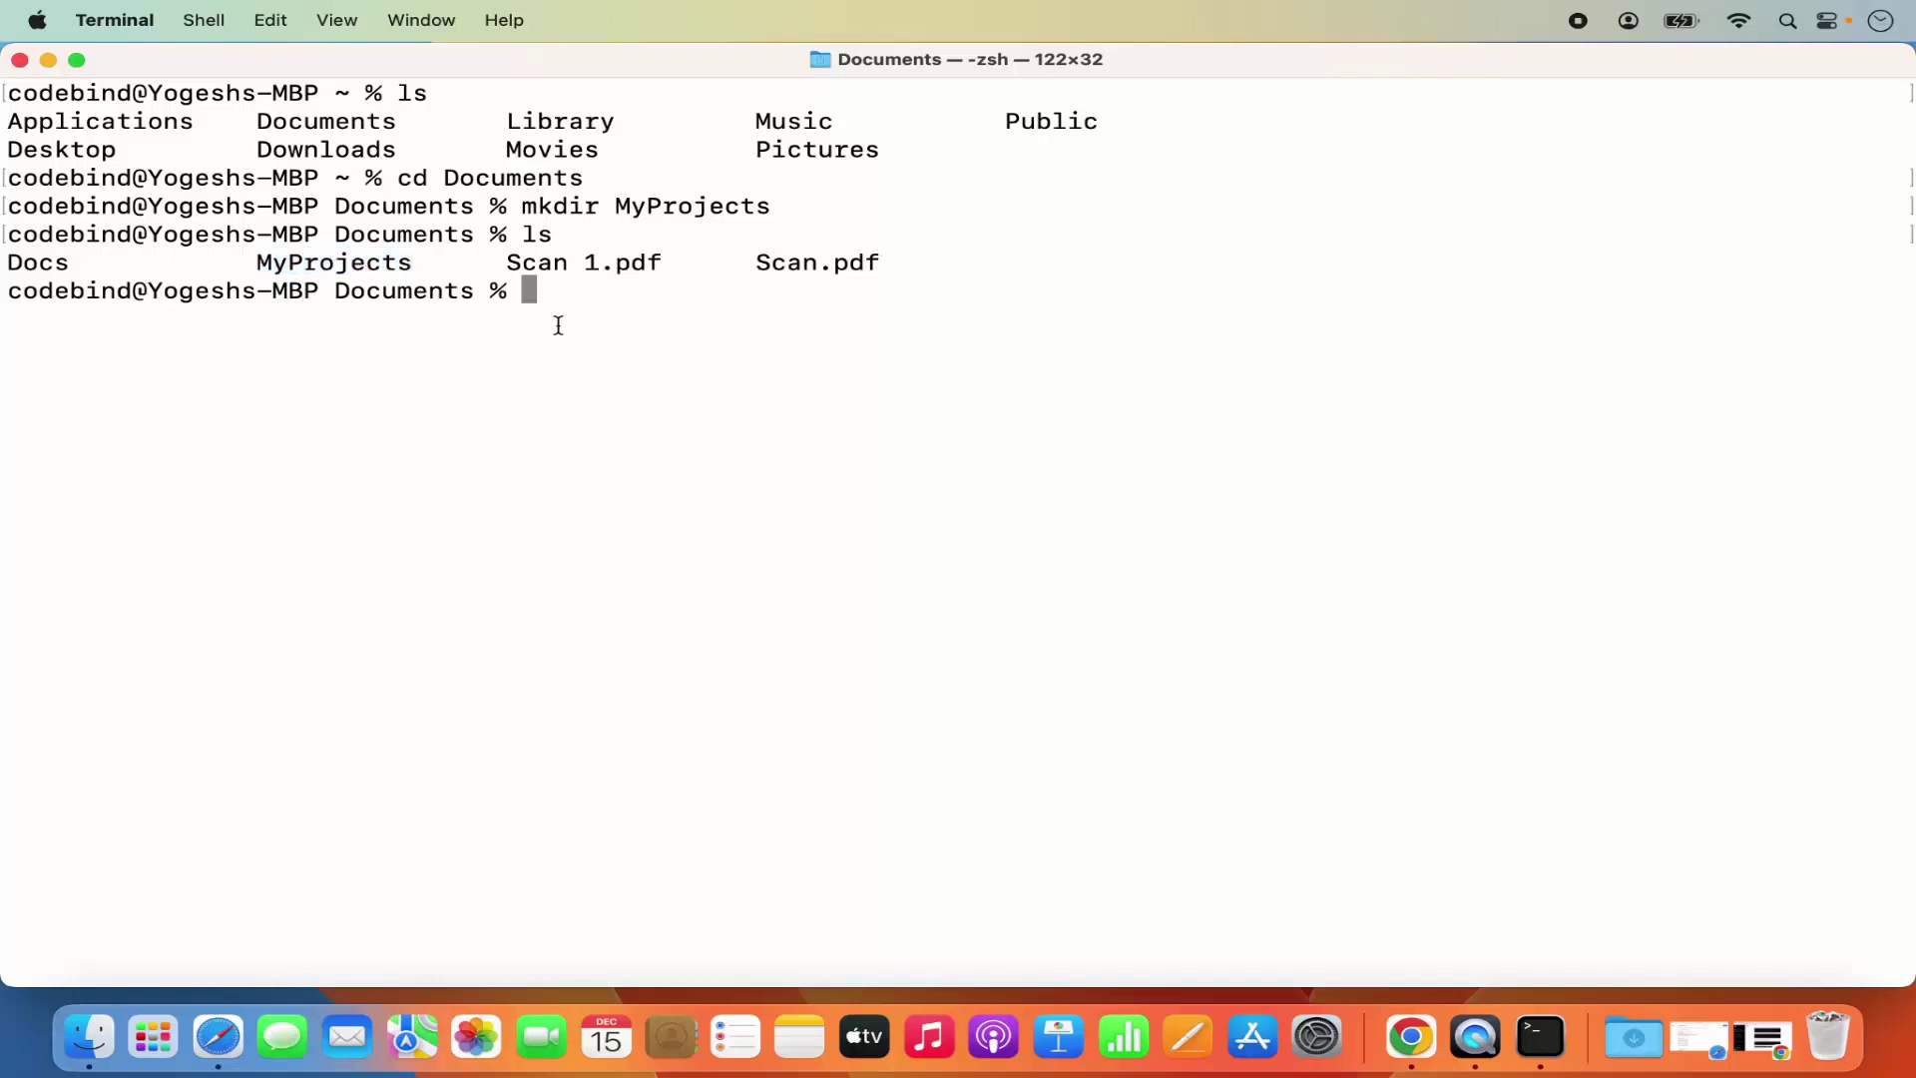
pyautogui.write('cd M')
pyautogui.press('Tab')
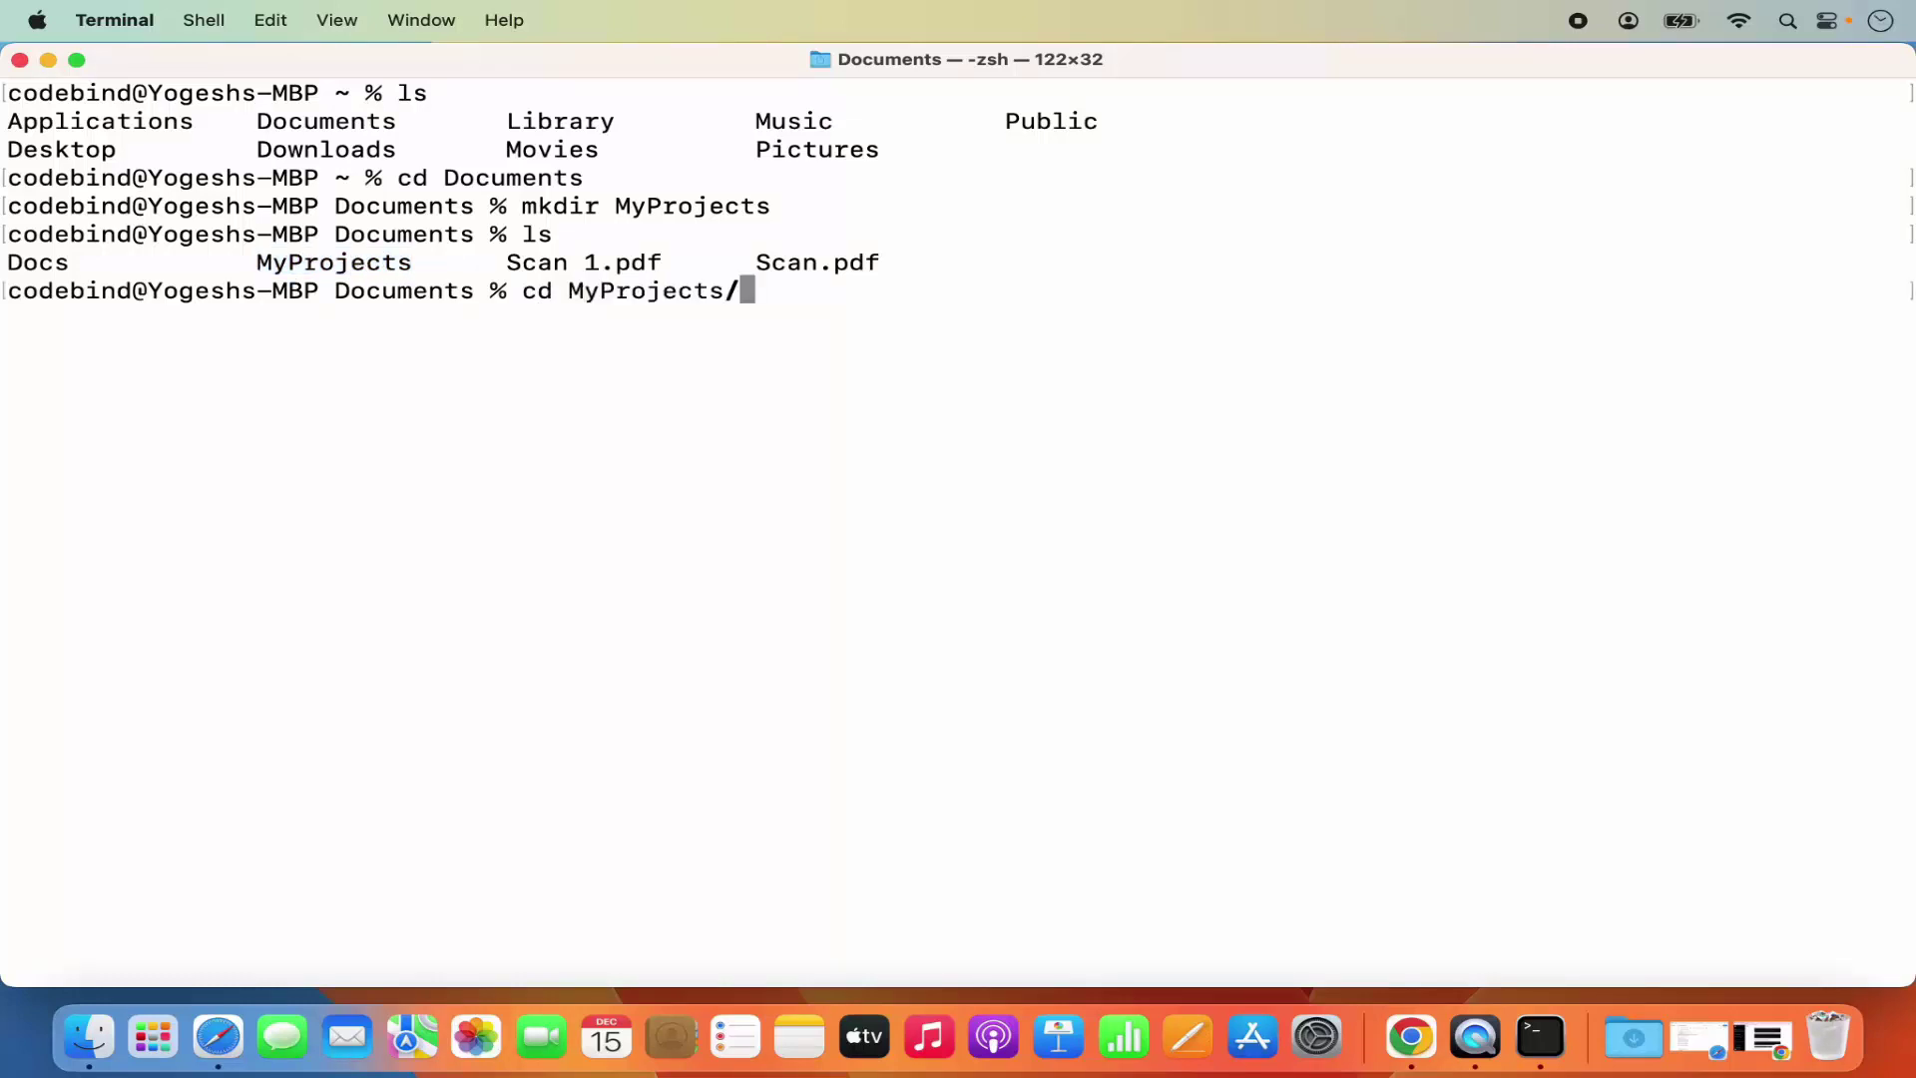
pyautogui.press('Return')
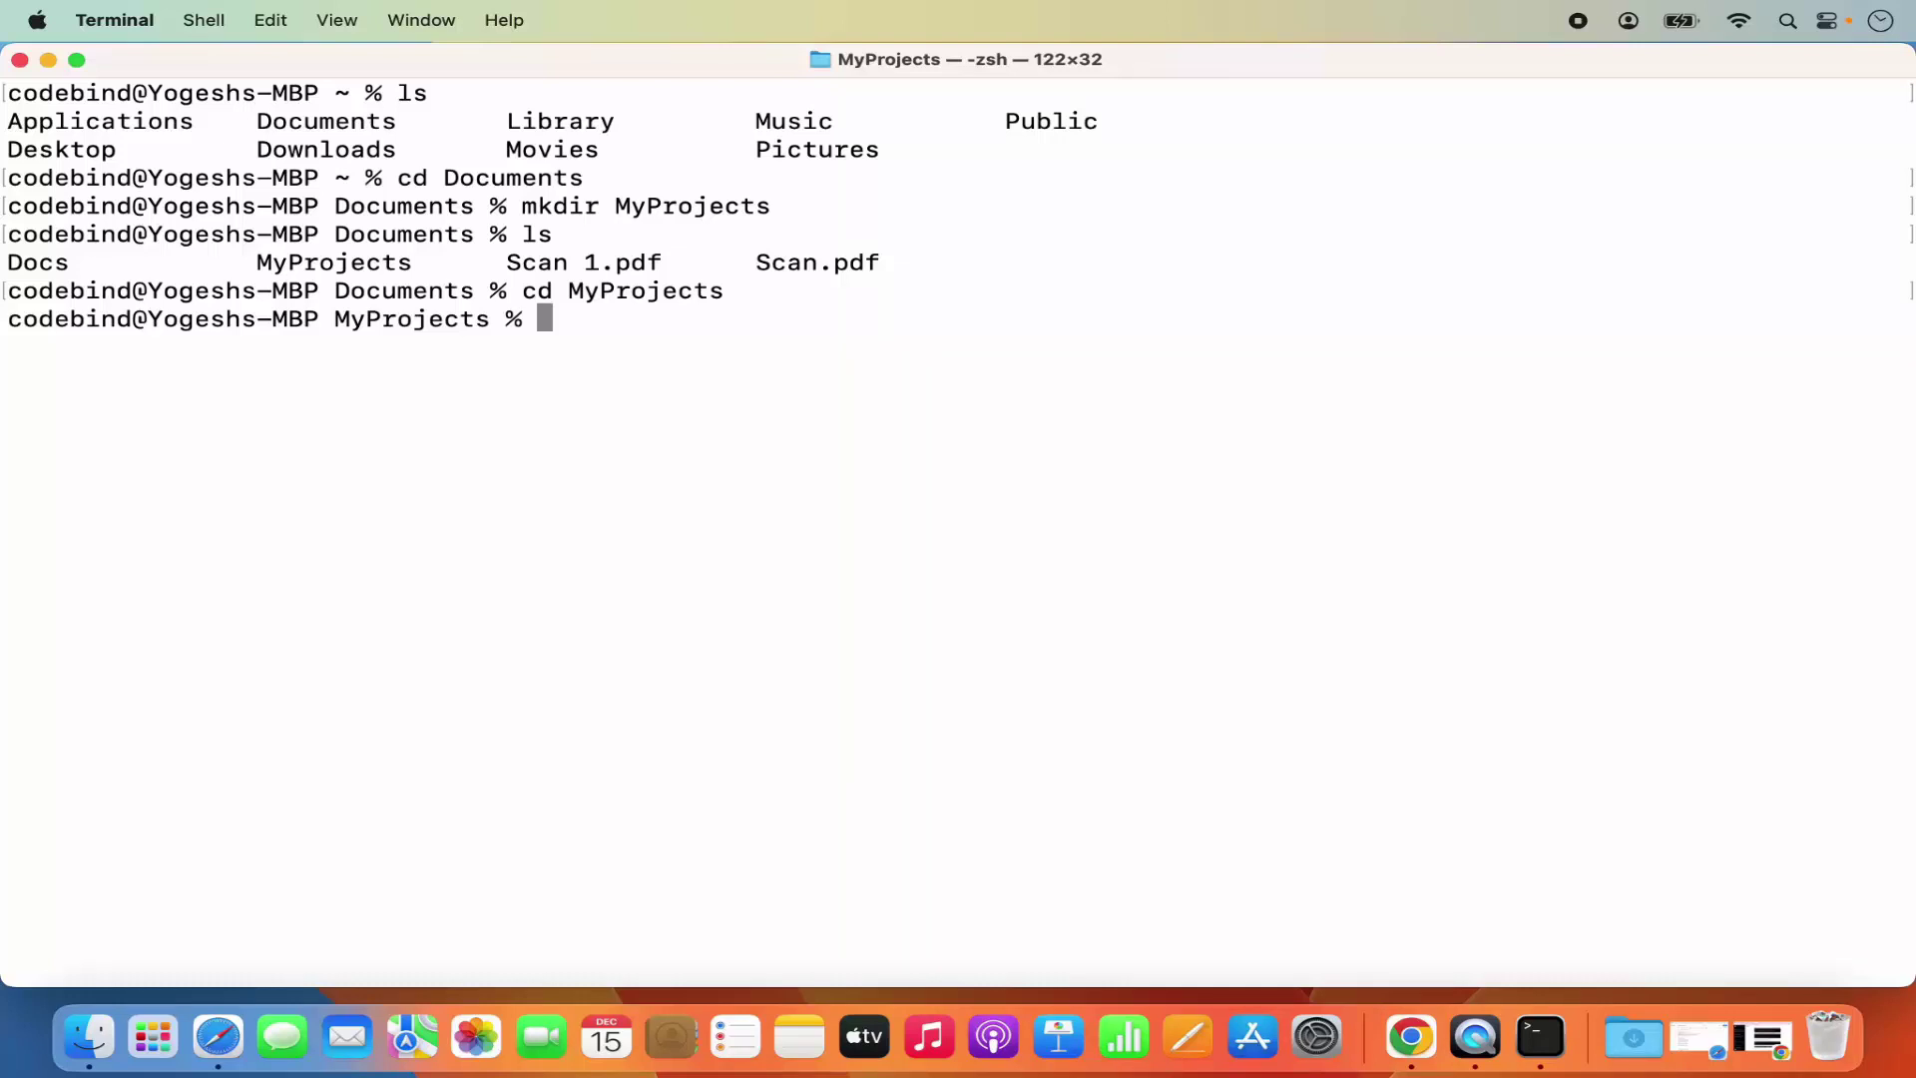
# - Create an empty file named Hello.java in MyProjects with touch, and list the directory's contents
pyautogui.write('touch Hell')
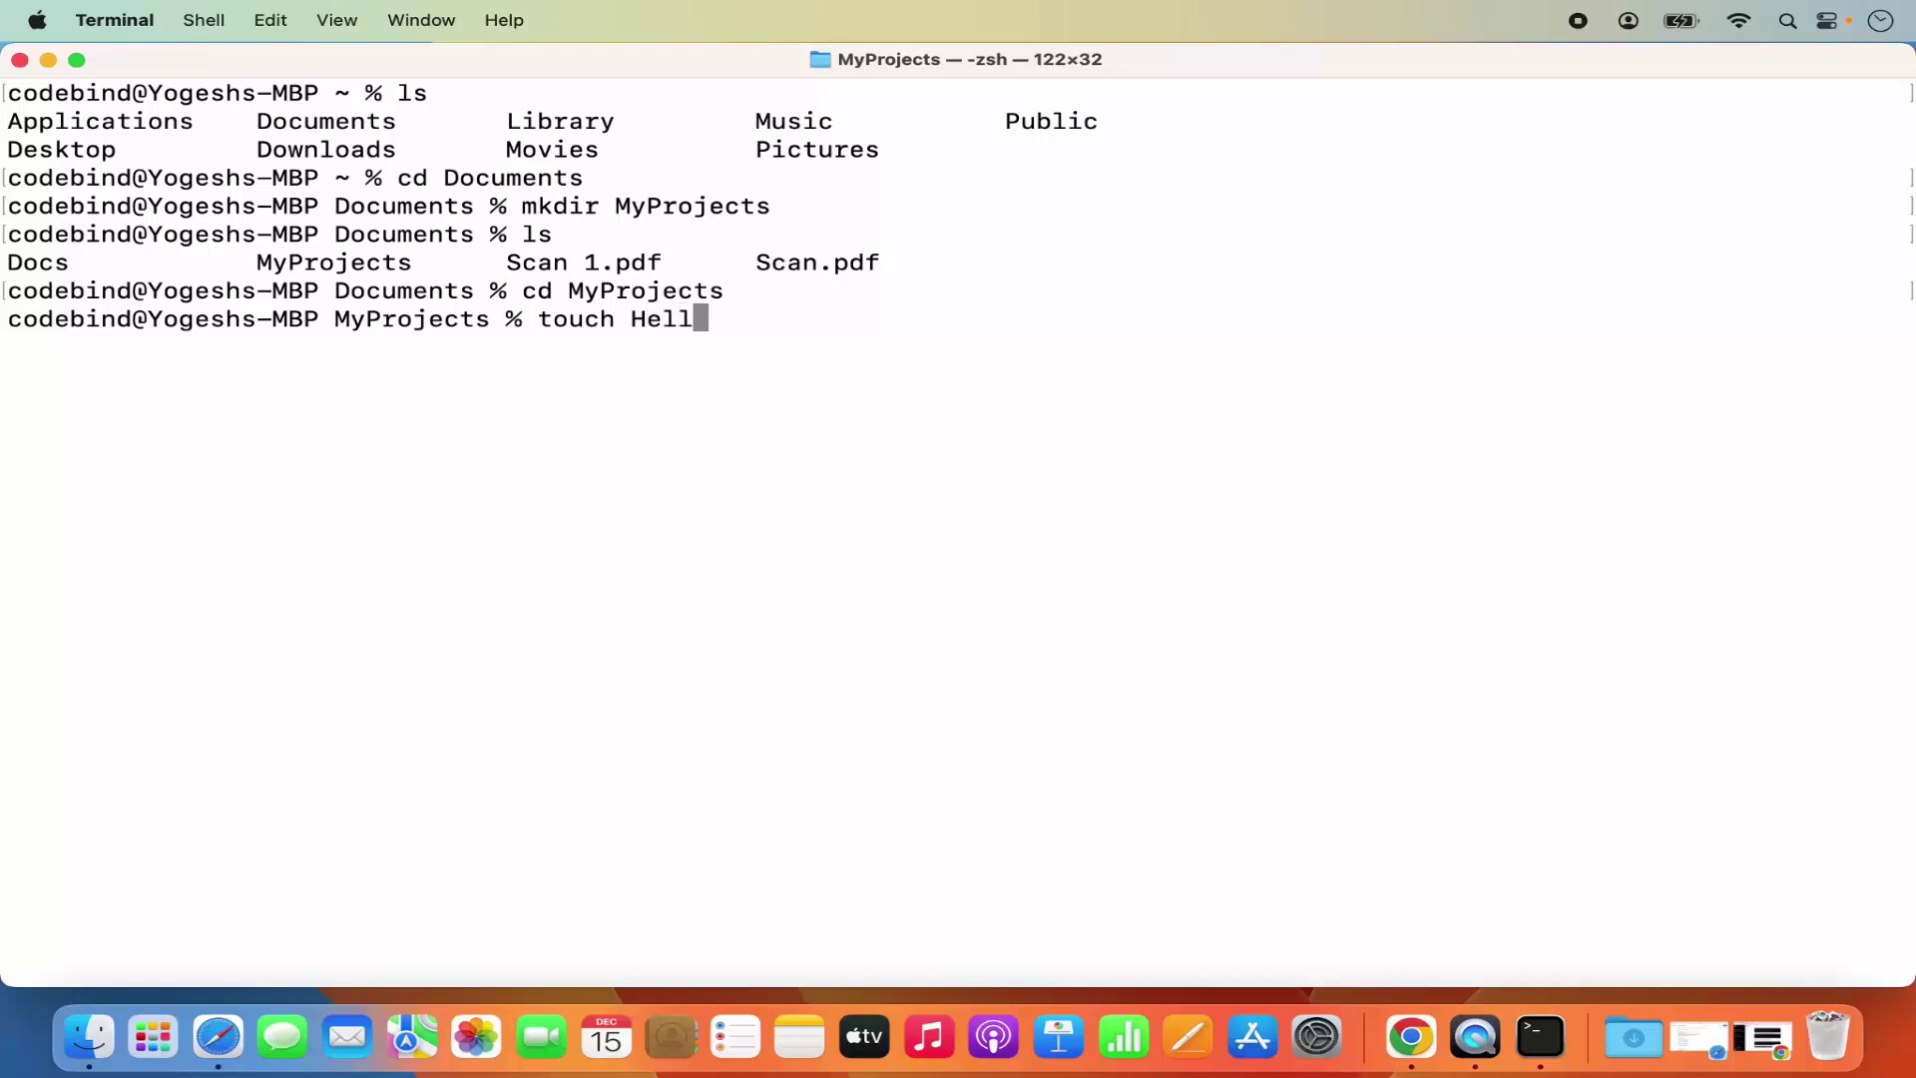
pyautogui.write('o.java')
pyautogui.press('Return')
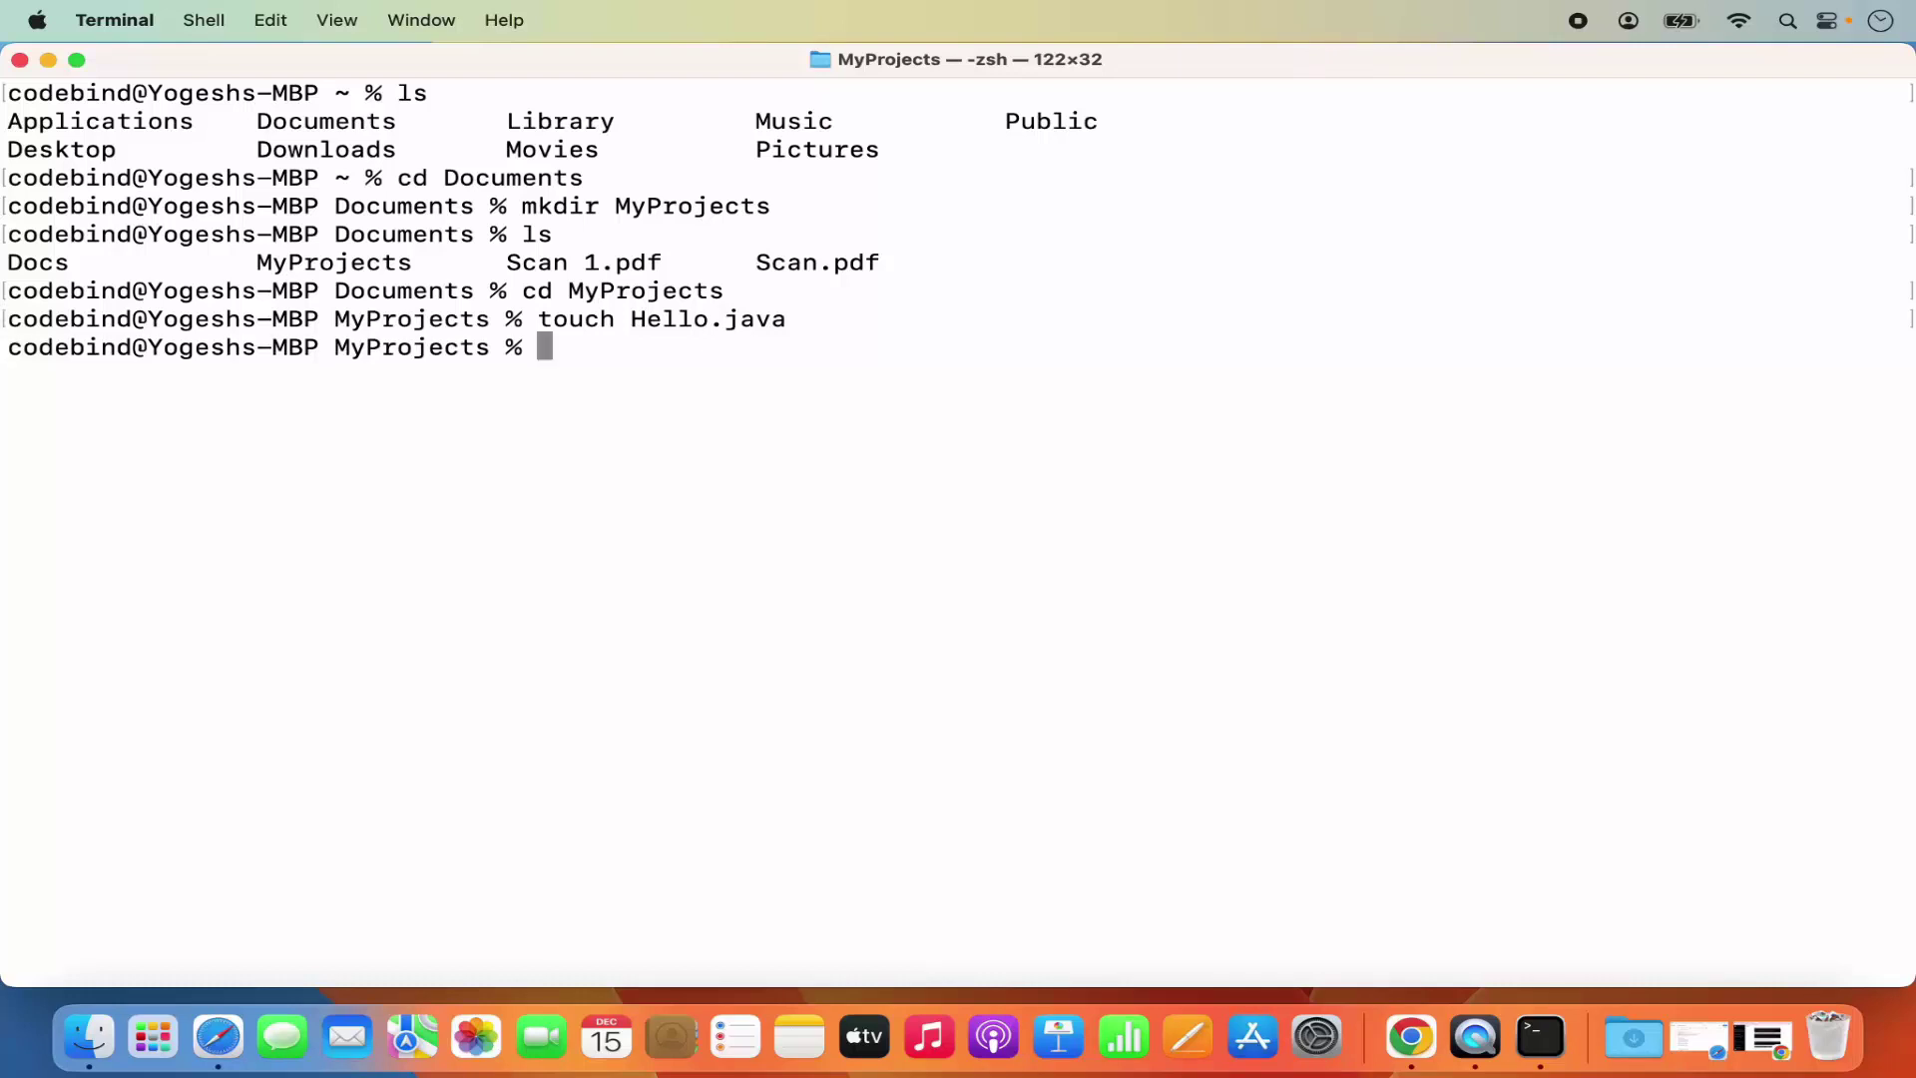
pyautogui.write('ls')
pyautogui.press('Return')
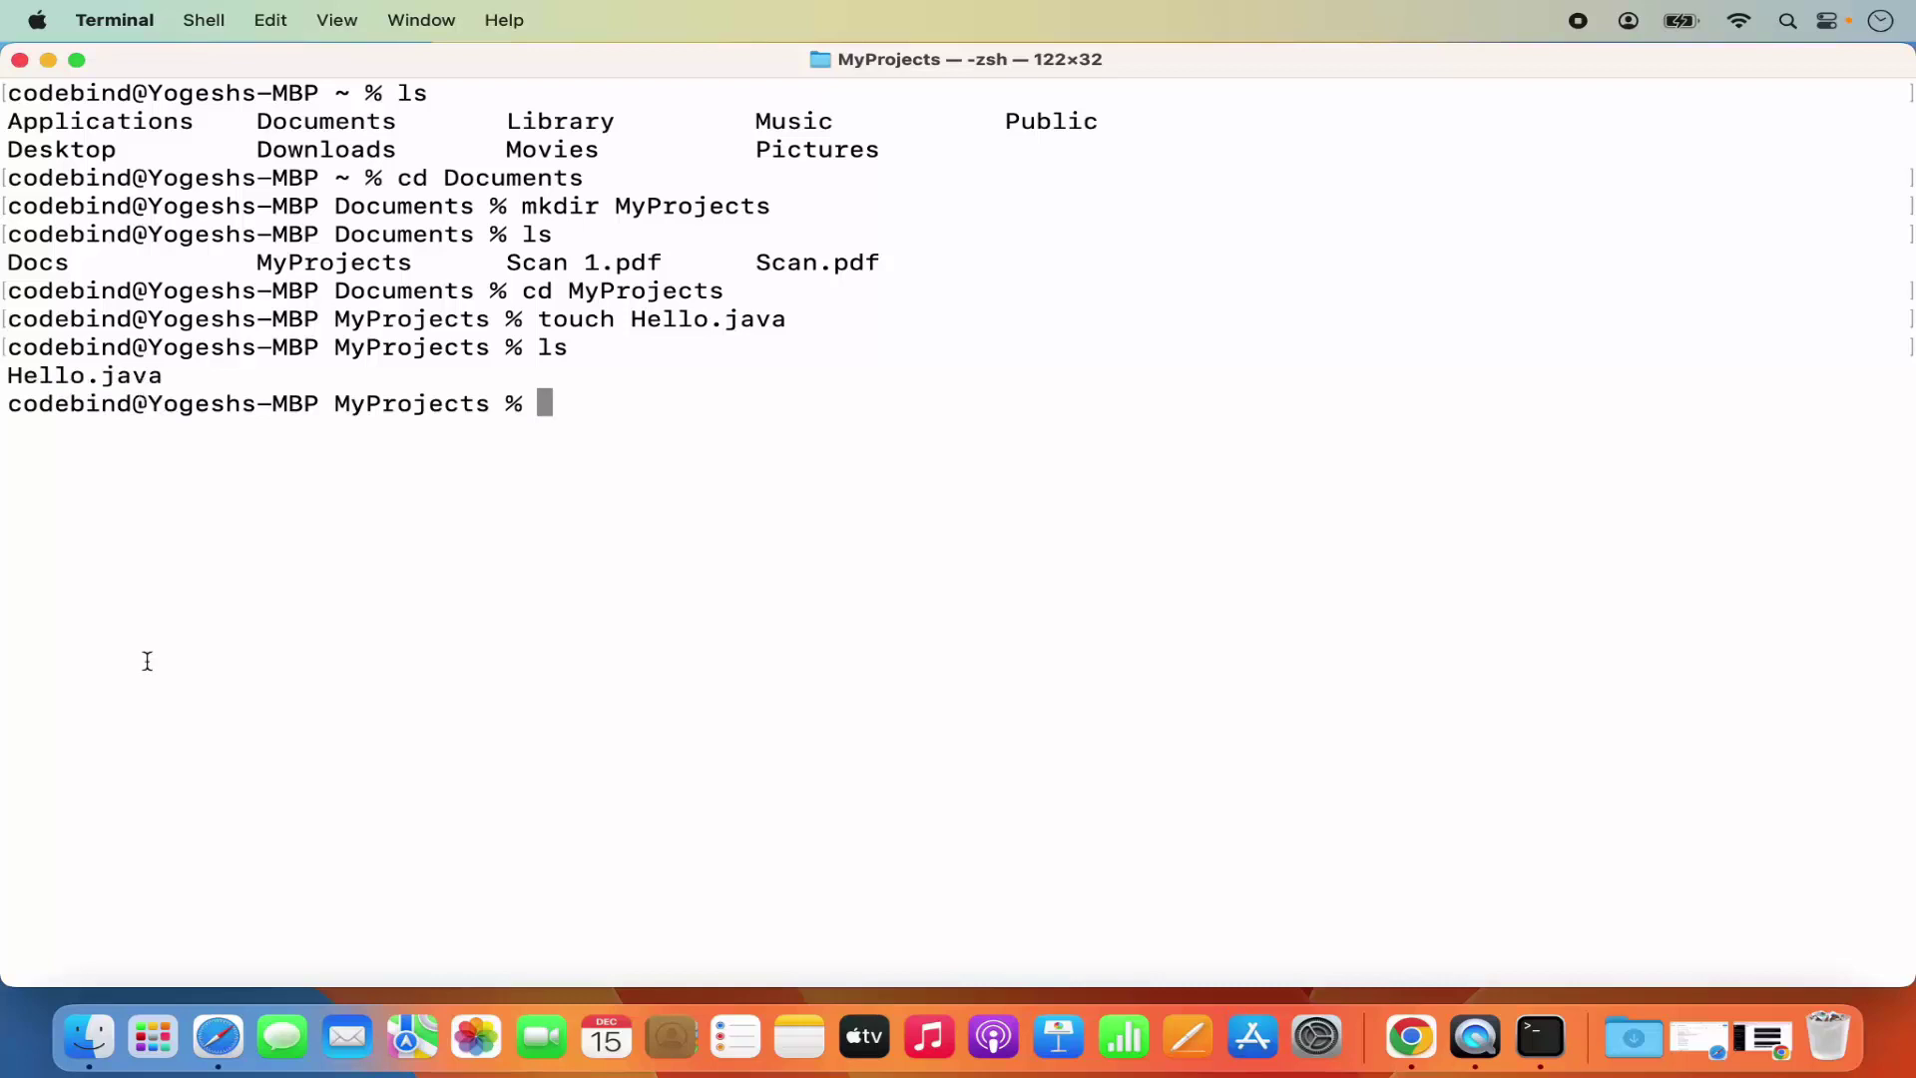
# - Switch to Finder, show the Documents folder, and open its MyProjects folder
pyautogui.rightClick(106, 1040)
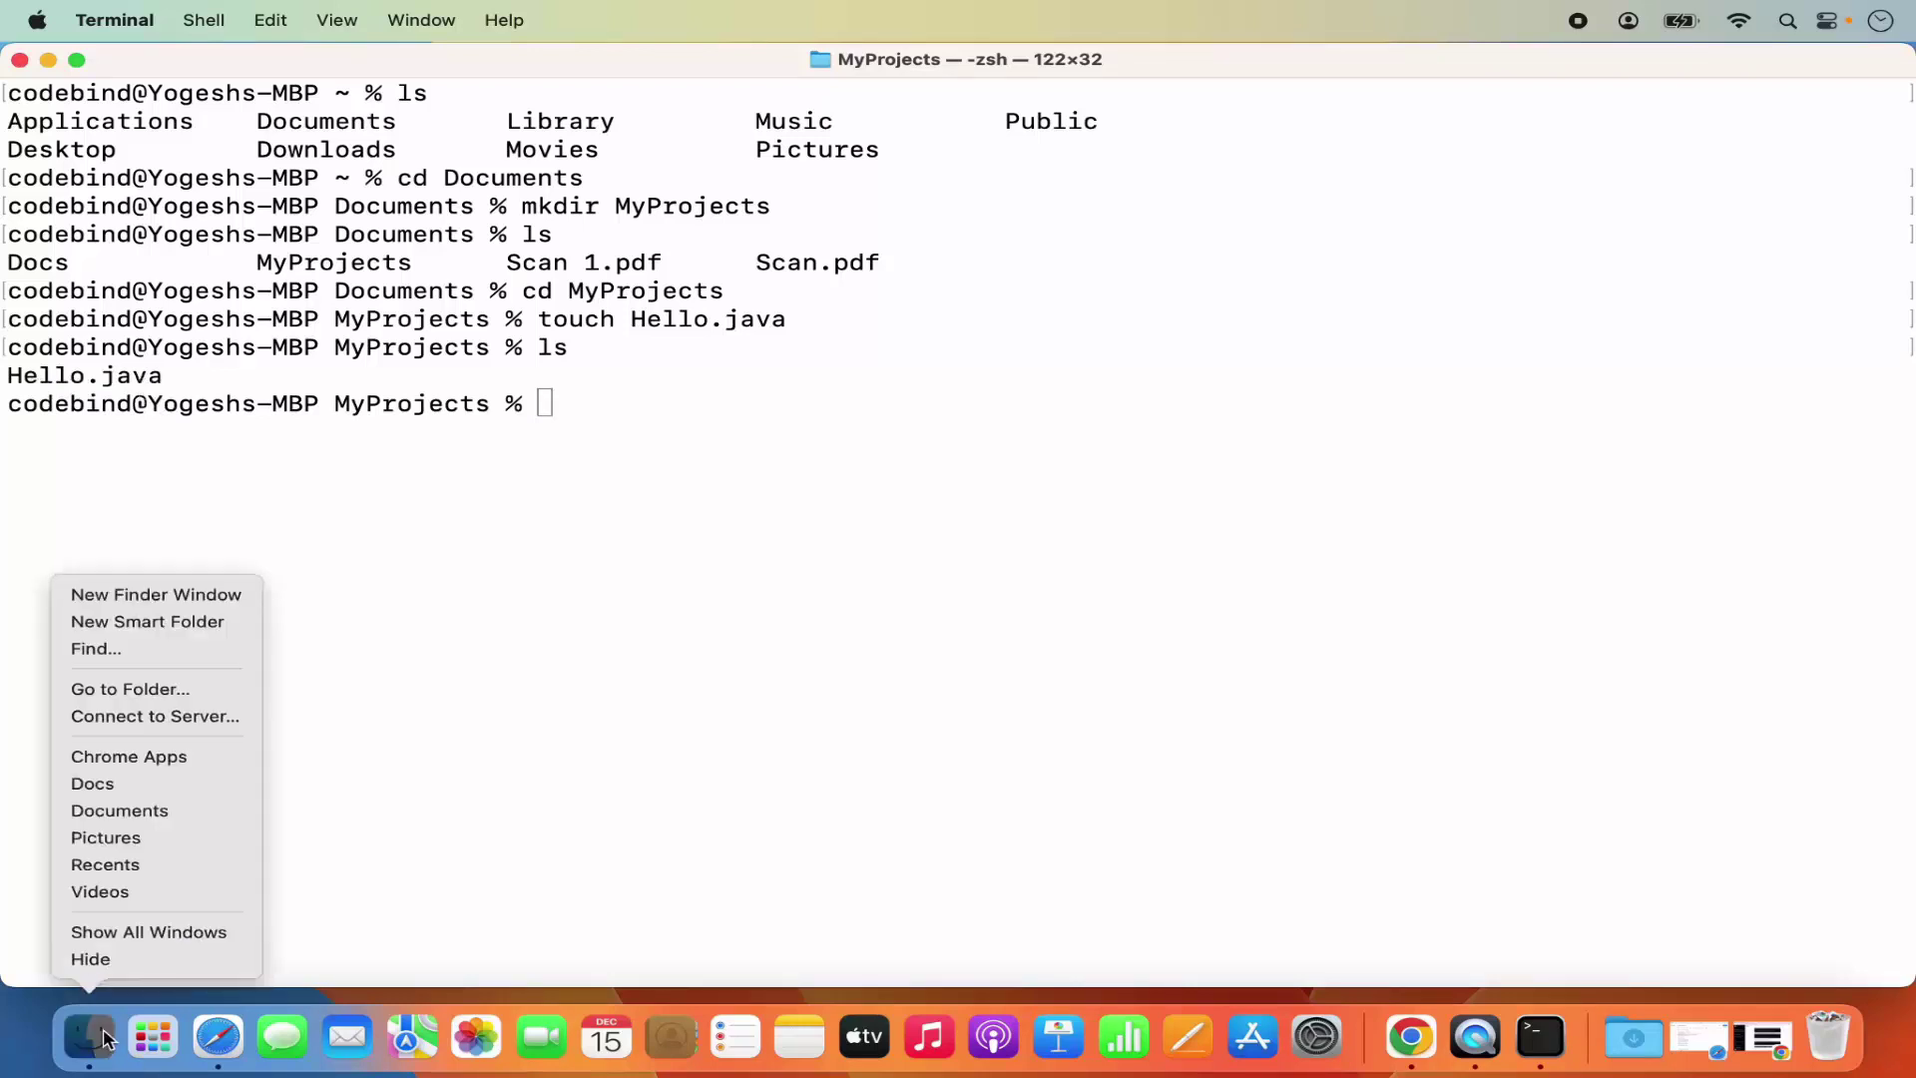
pyautogui.click(141, 812)
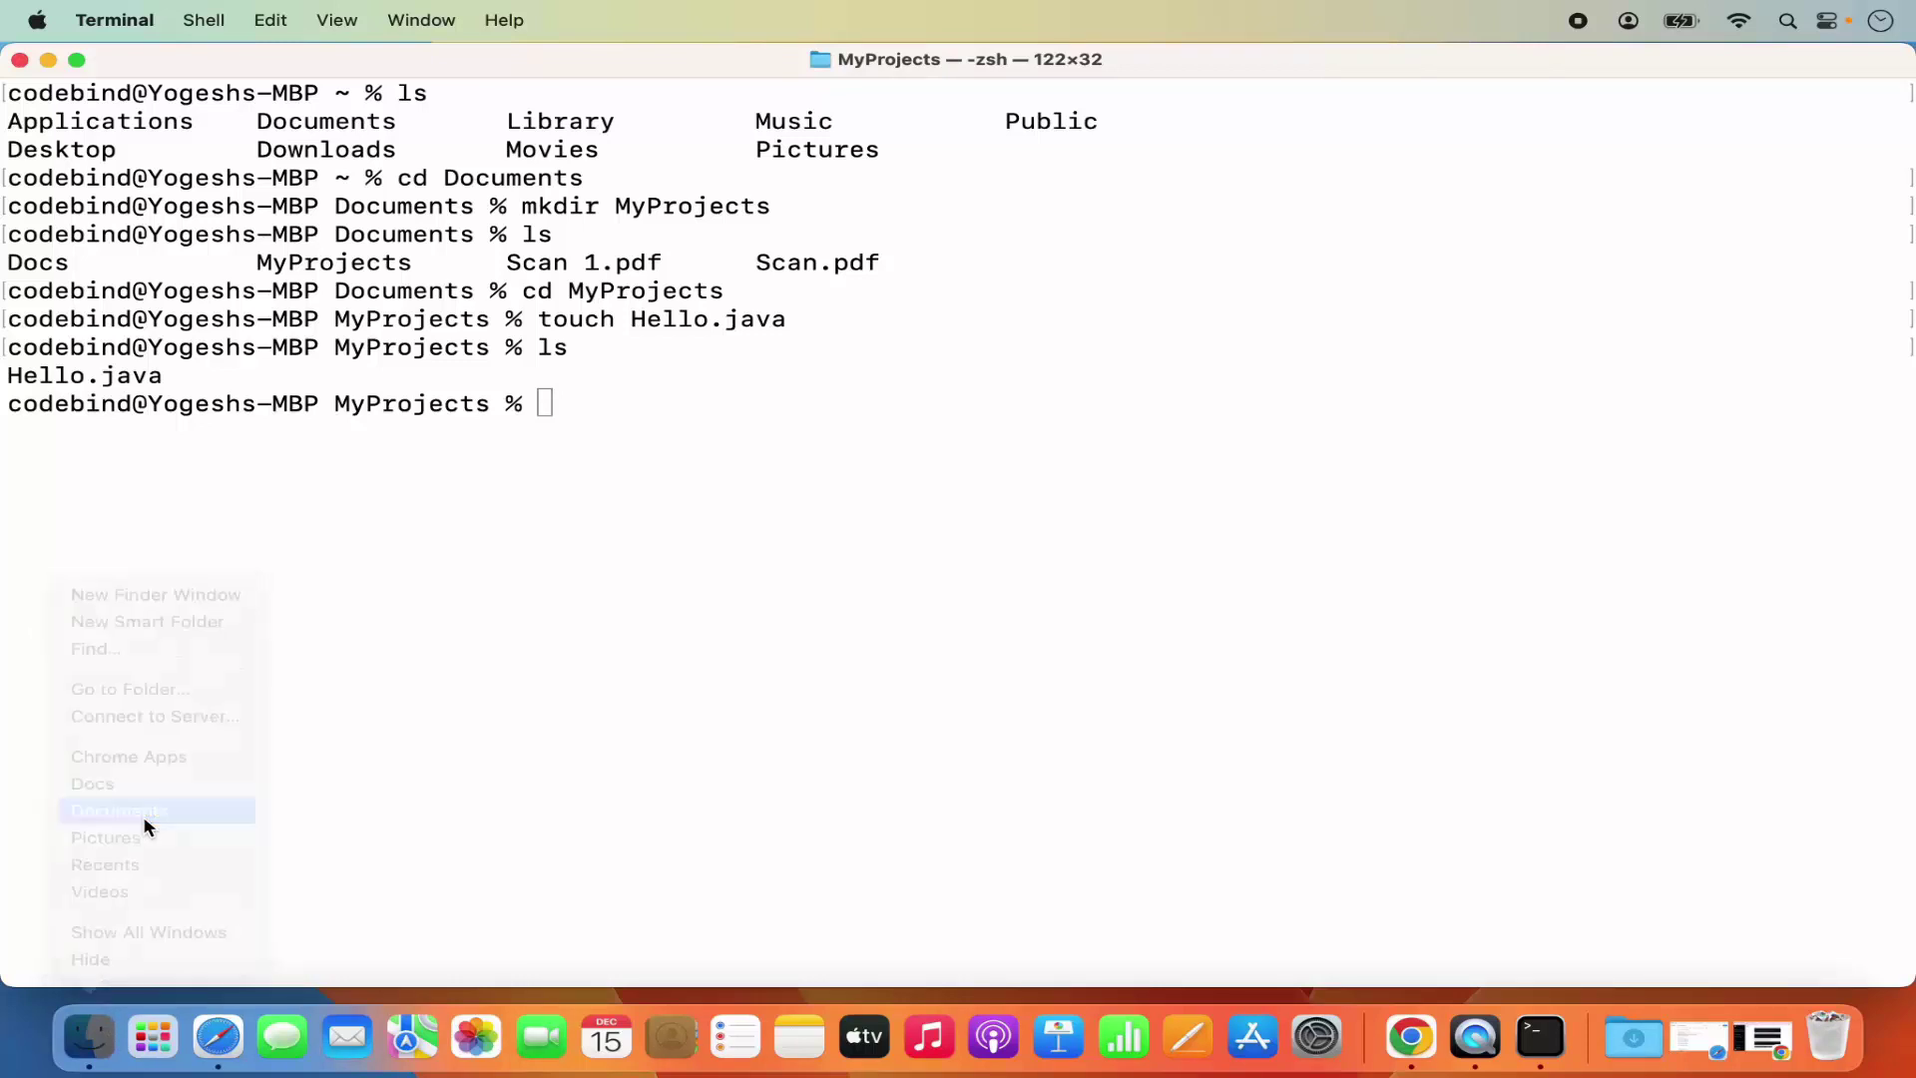
pyautogui.doubleClick(533, 550)
pyautogui.doubleClick(465, 519)
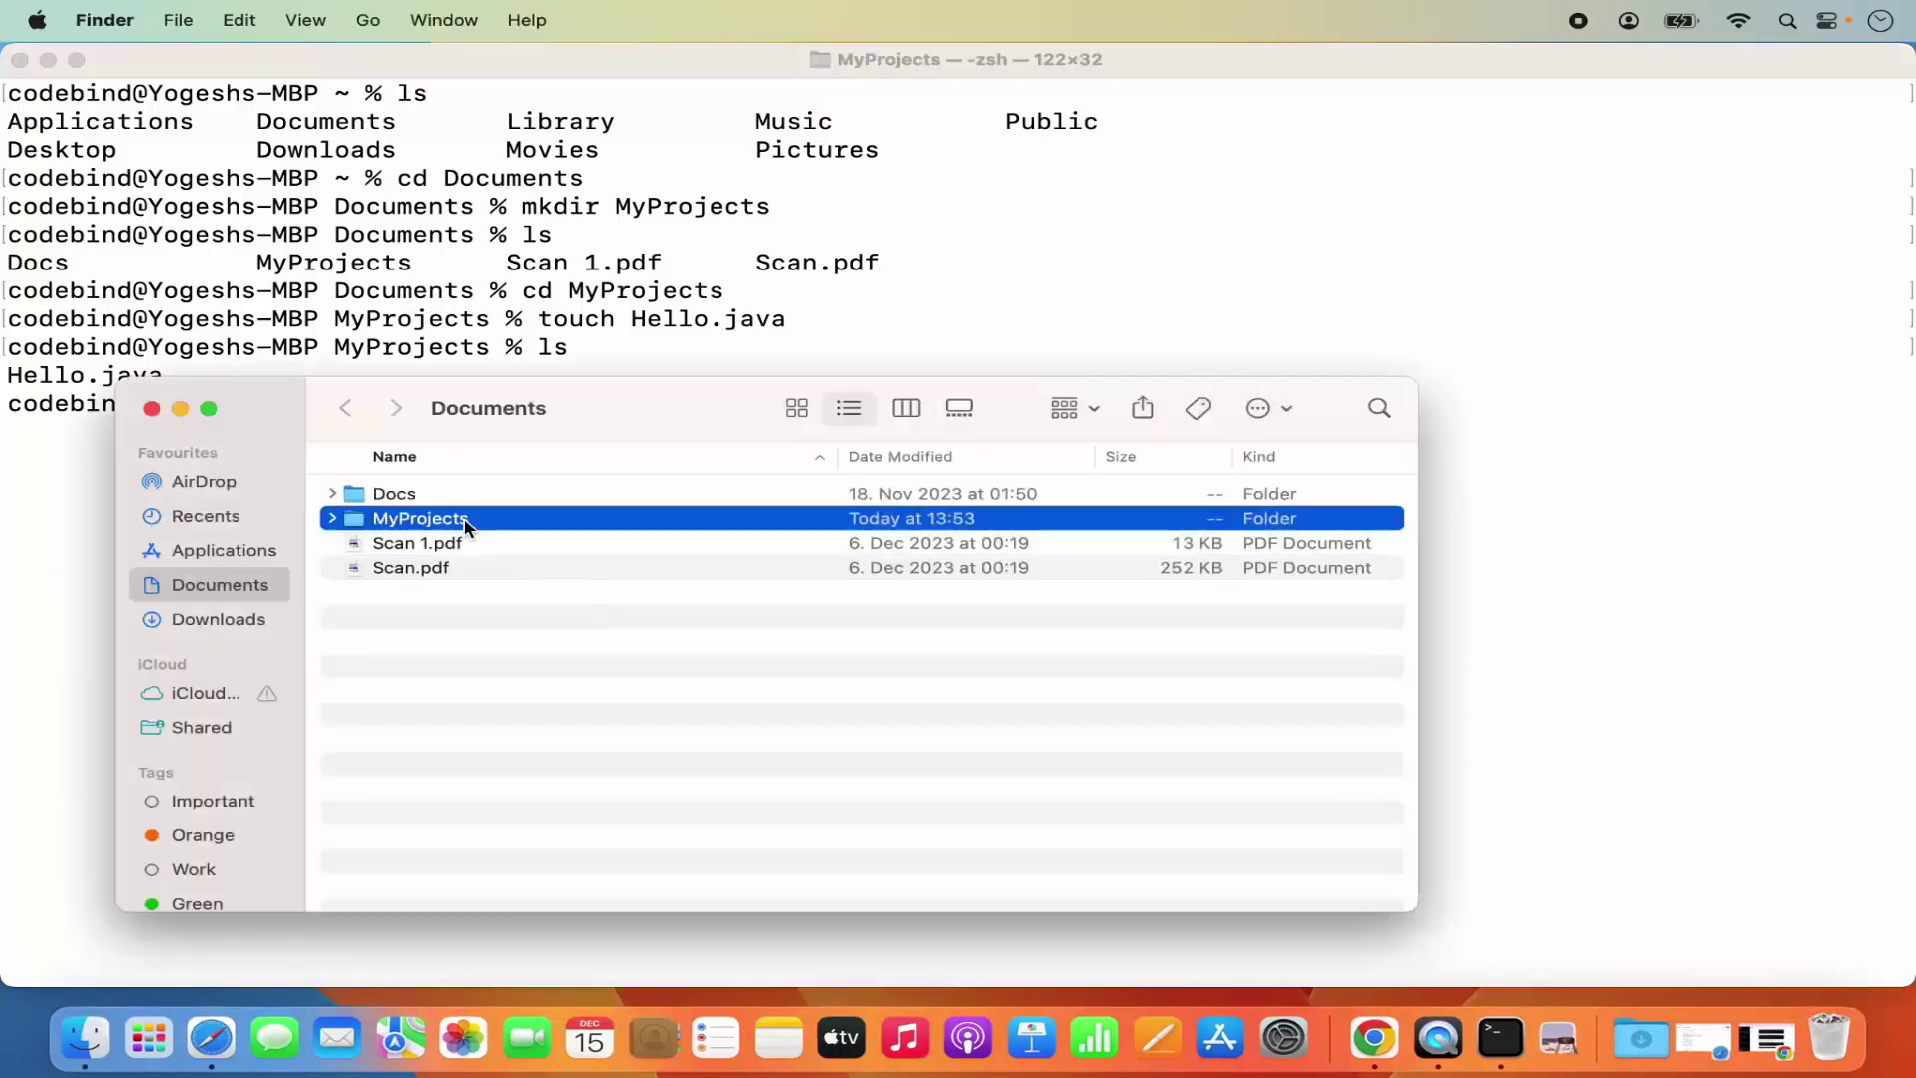
# - Arrange the MyProjects Finder window and the Terminal window side by side, stretching the Finder window to nearly the full screen height
pyautogui.moveTo(590, 396); pyautogui.dragTo(1686, 225)
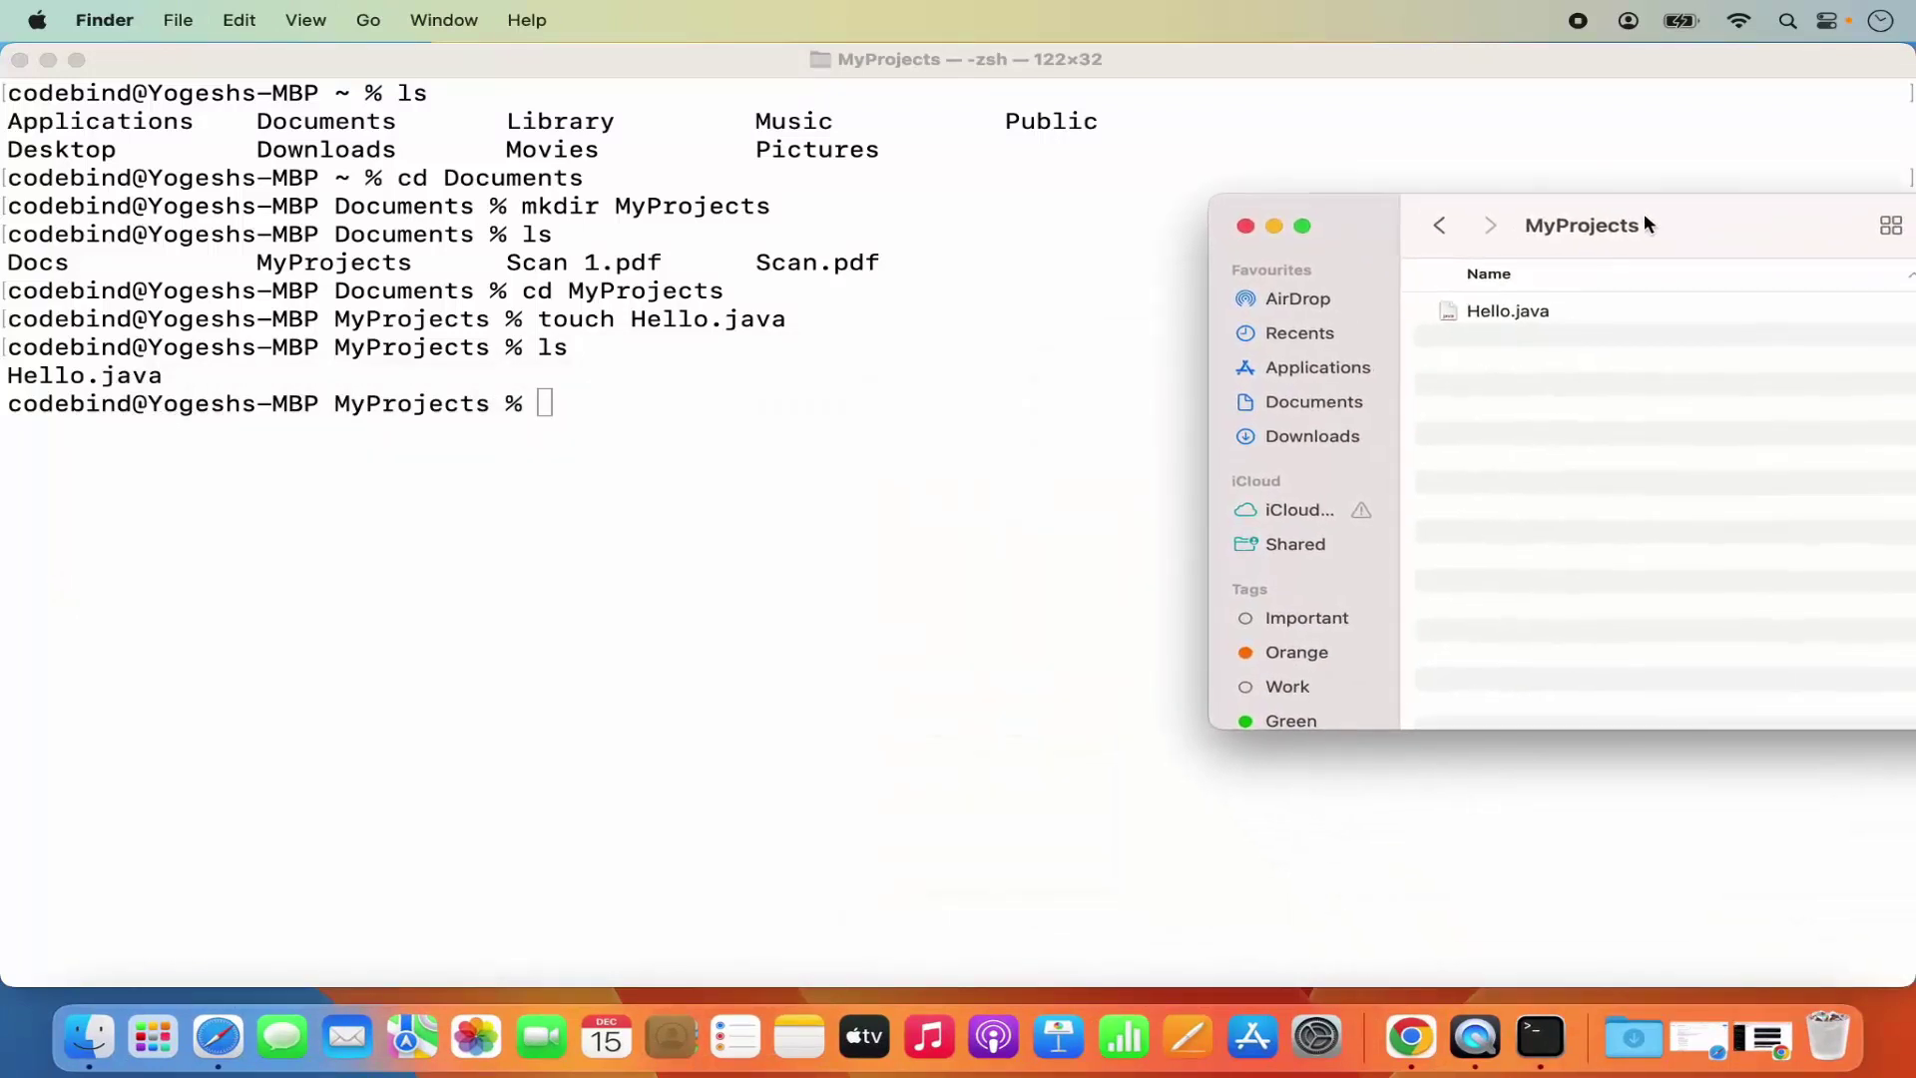
pyautogui.doubleClick(1178, 66)
pyautogui.click(1494, 726)
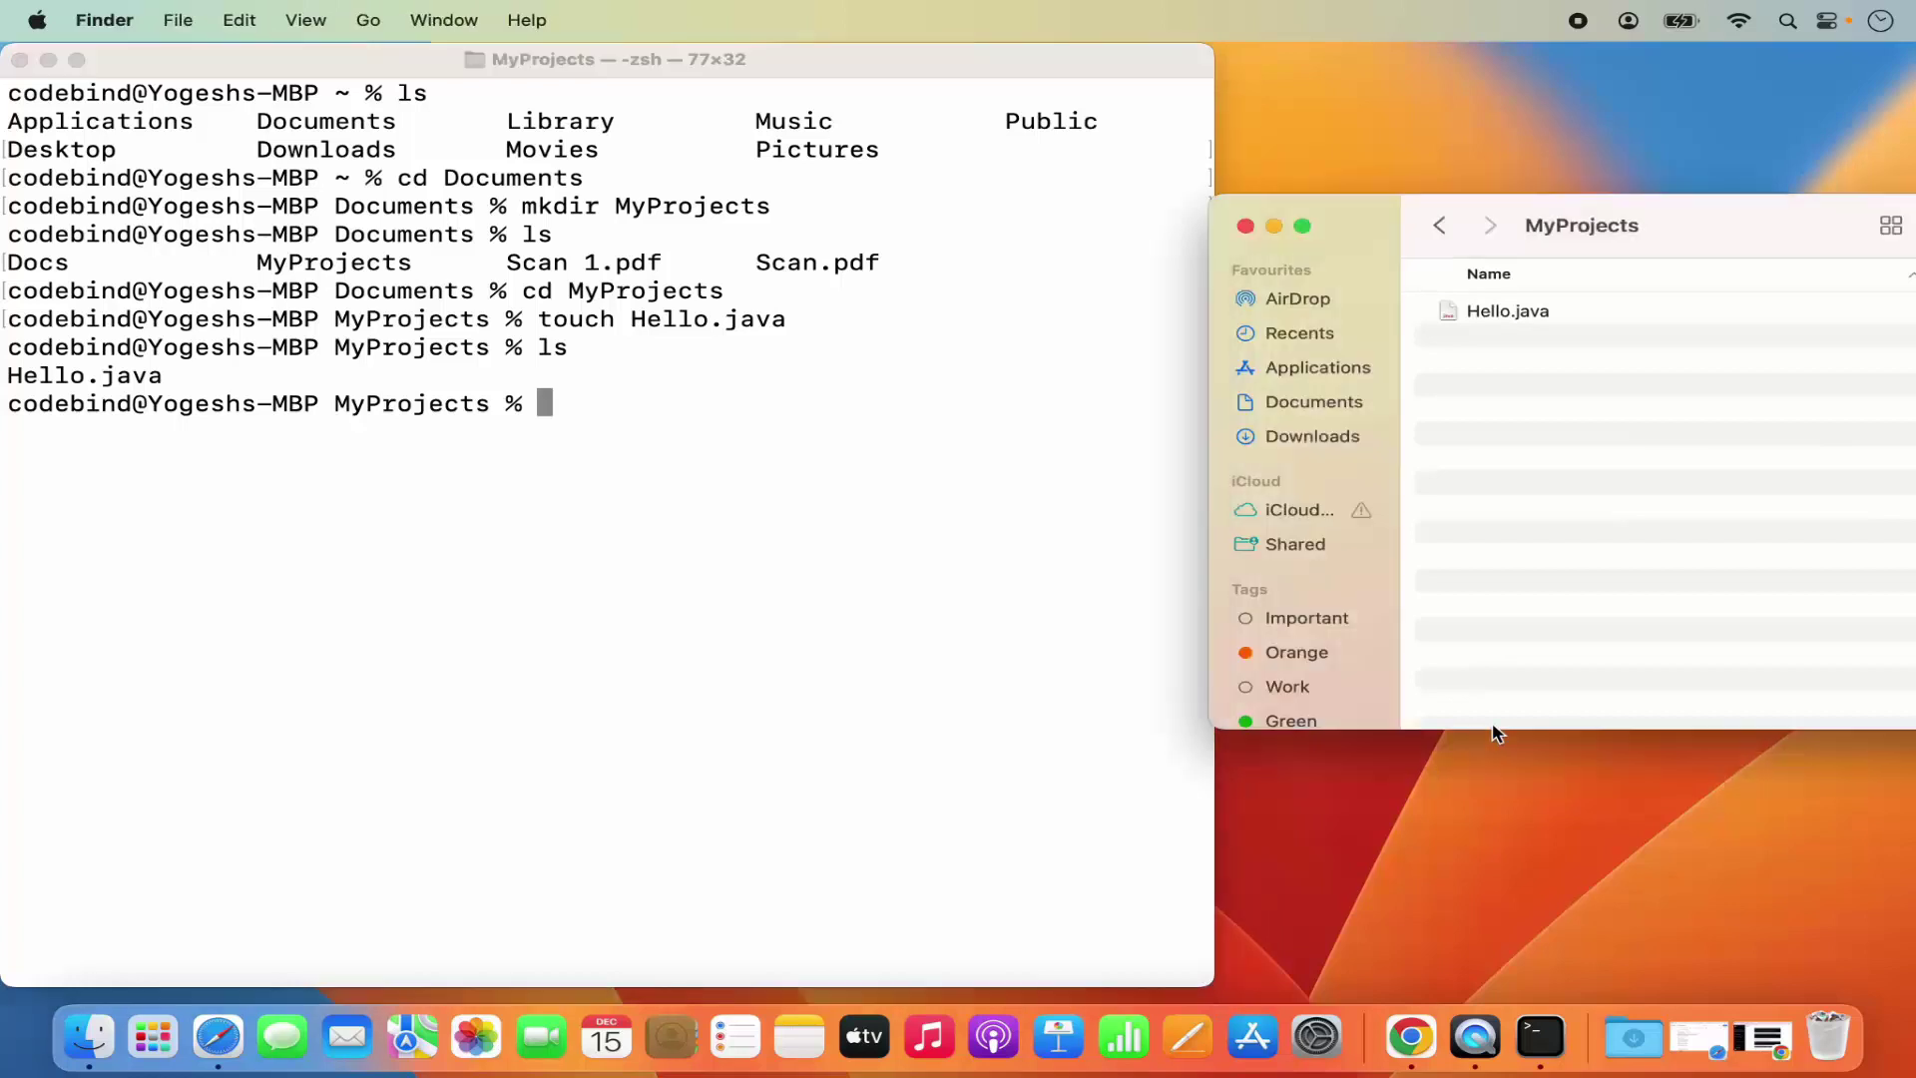
pyautogui.moveTo(1494, 729); pyautogui.dragTo(1494, 998)
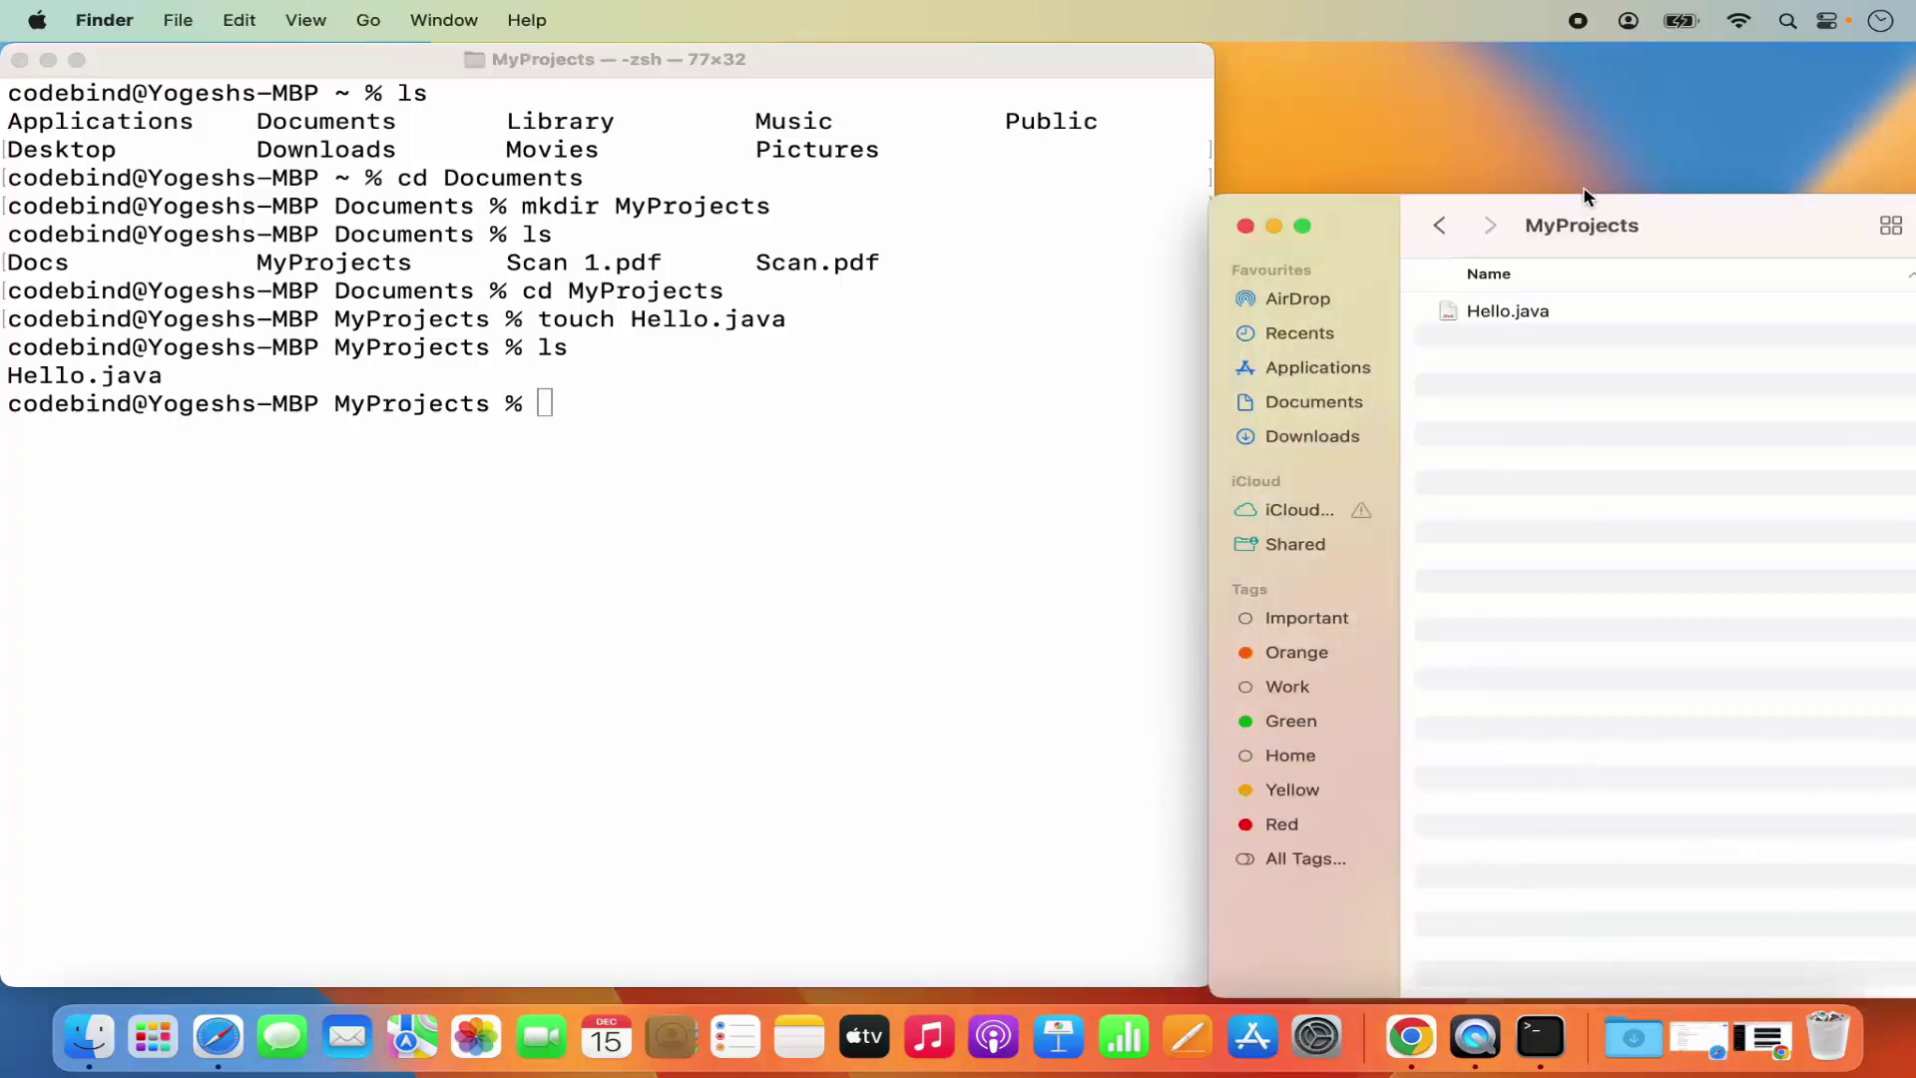
pyautogui.moveTo(1582, 196); pyautogui.dragTo(1527, 32)
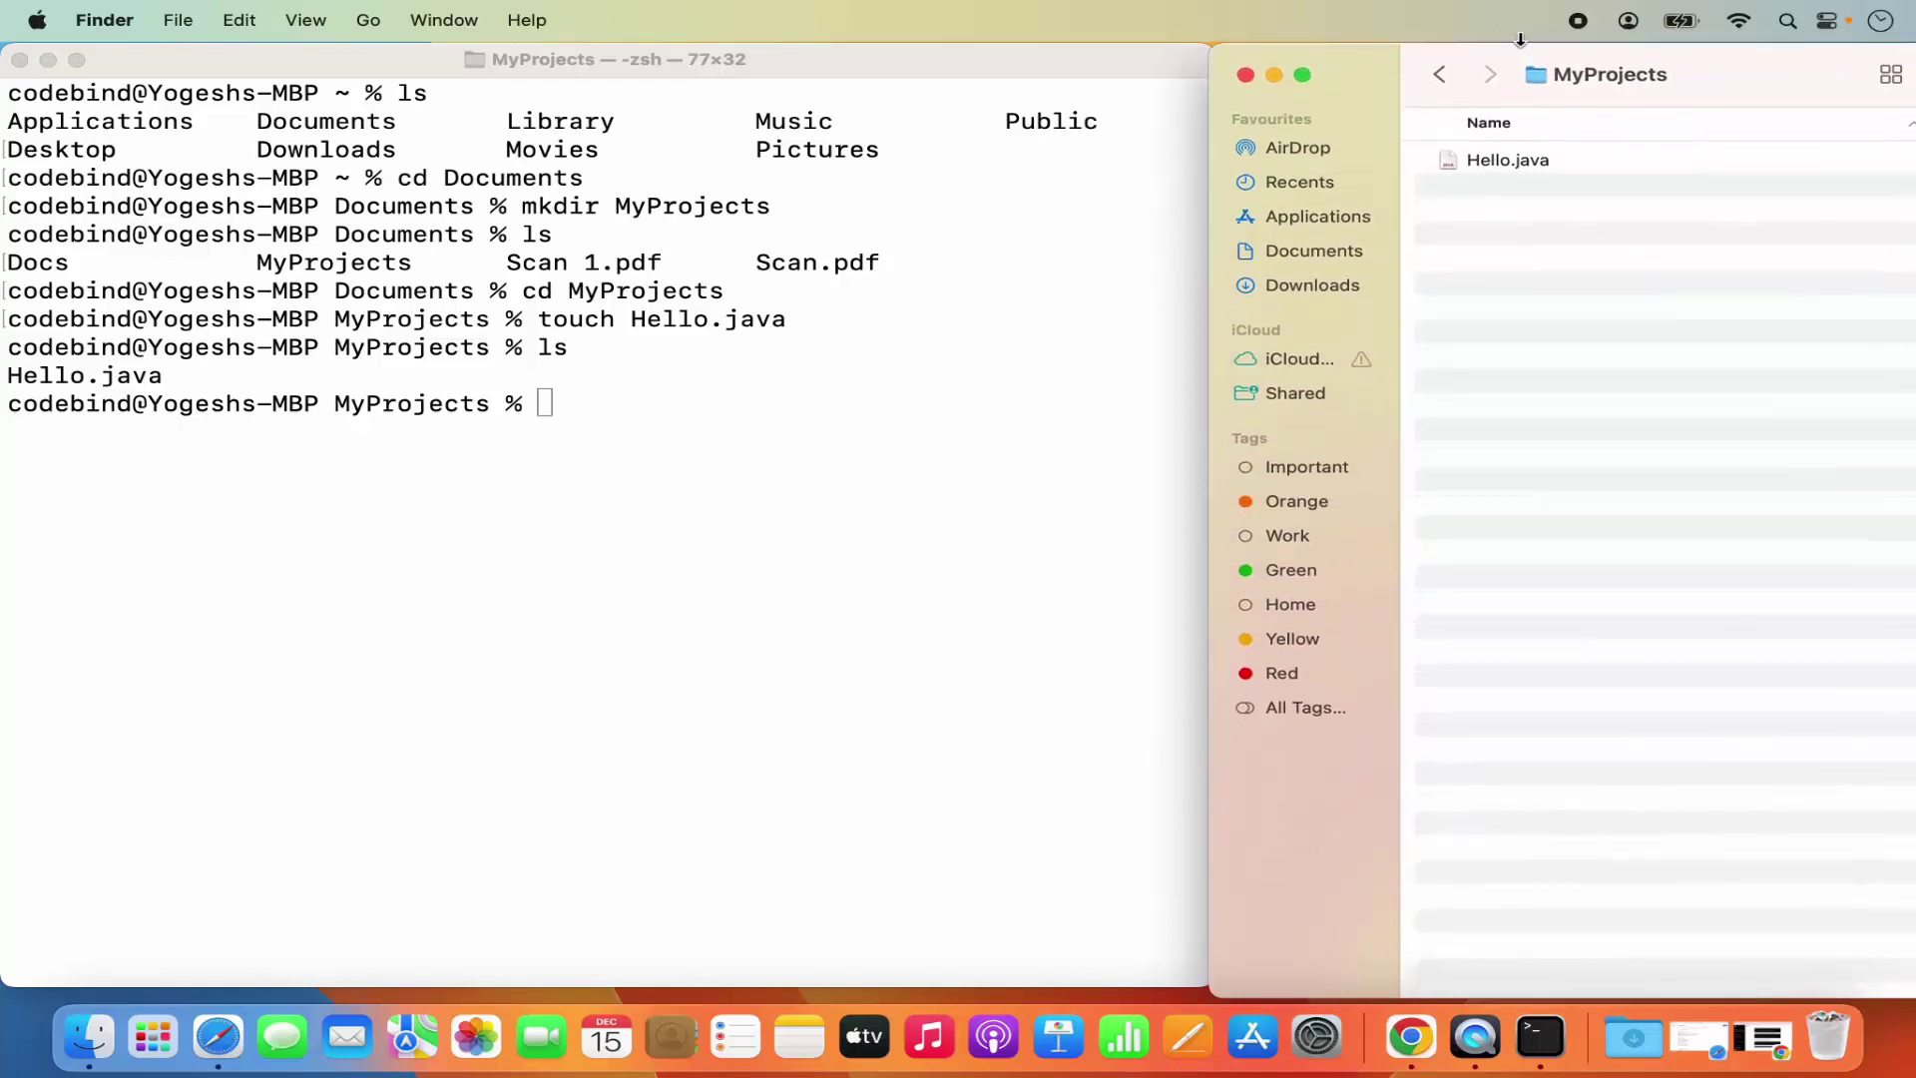
# - Open Hello.java from the MyProjects folder with TextEdit
pyautogui.click(1485, 165)
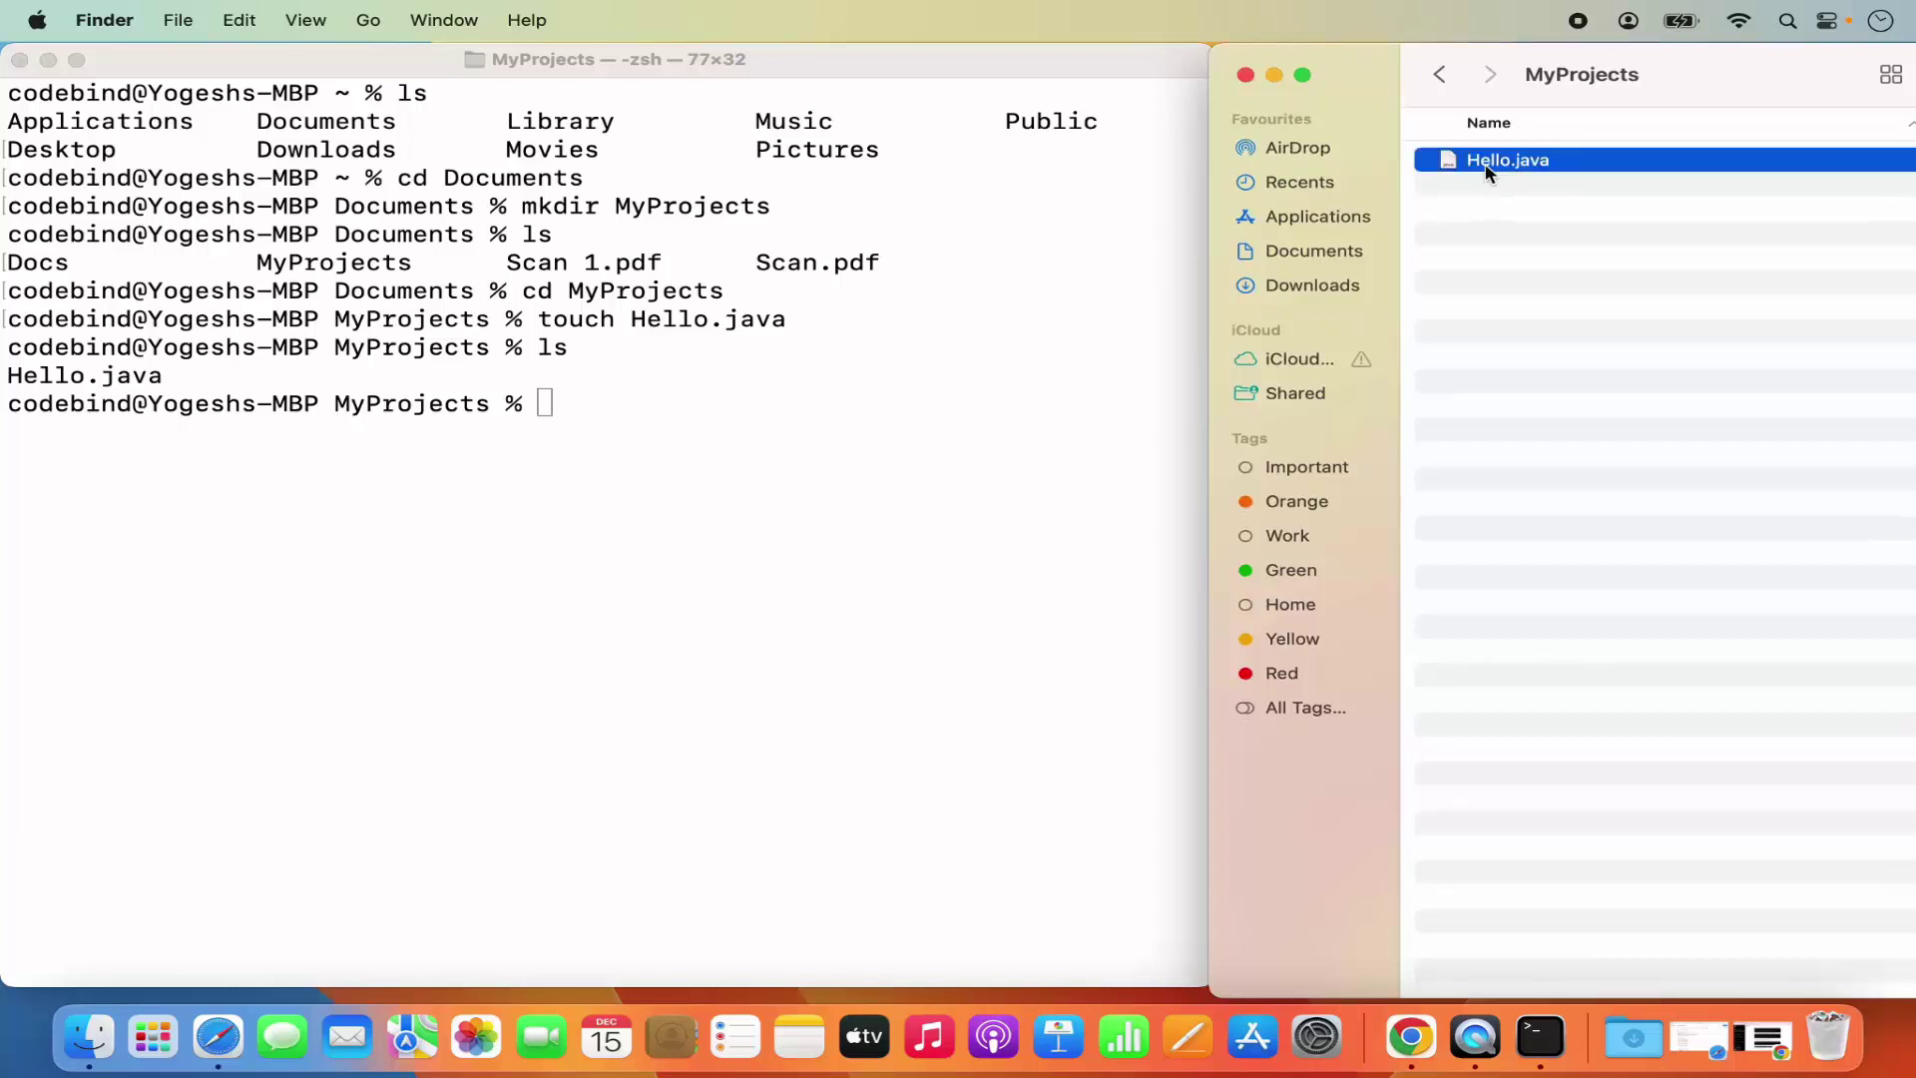
pyautogui.rightClick(1485, 165)
pyautogui.moveTo(1527, 209)
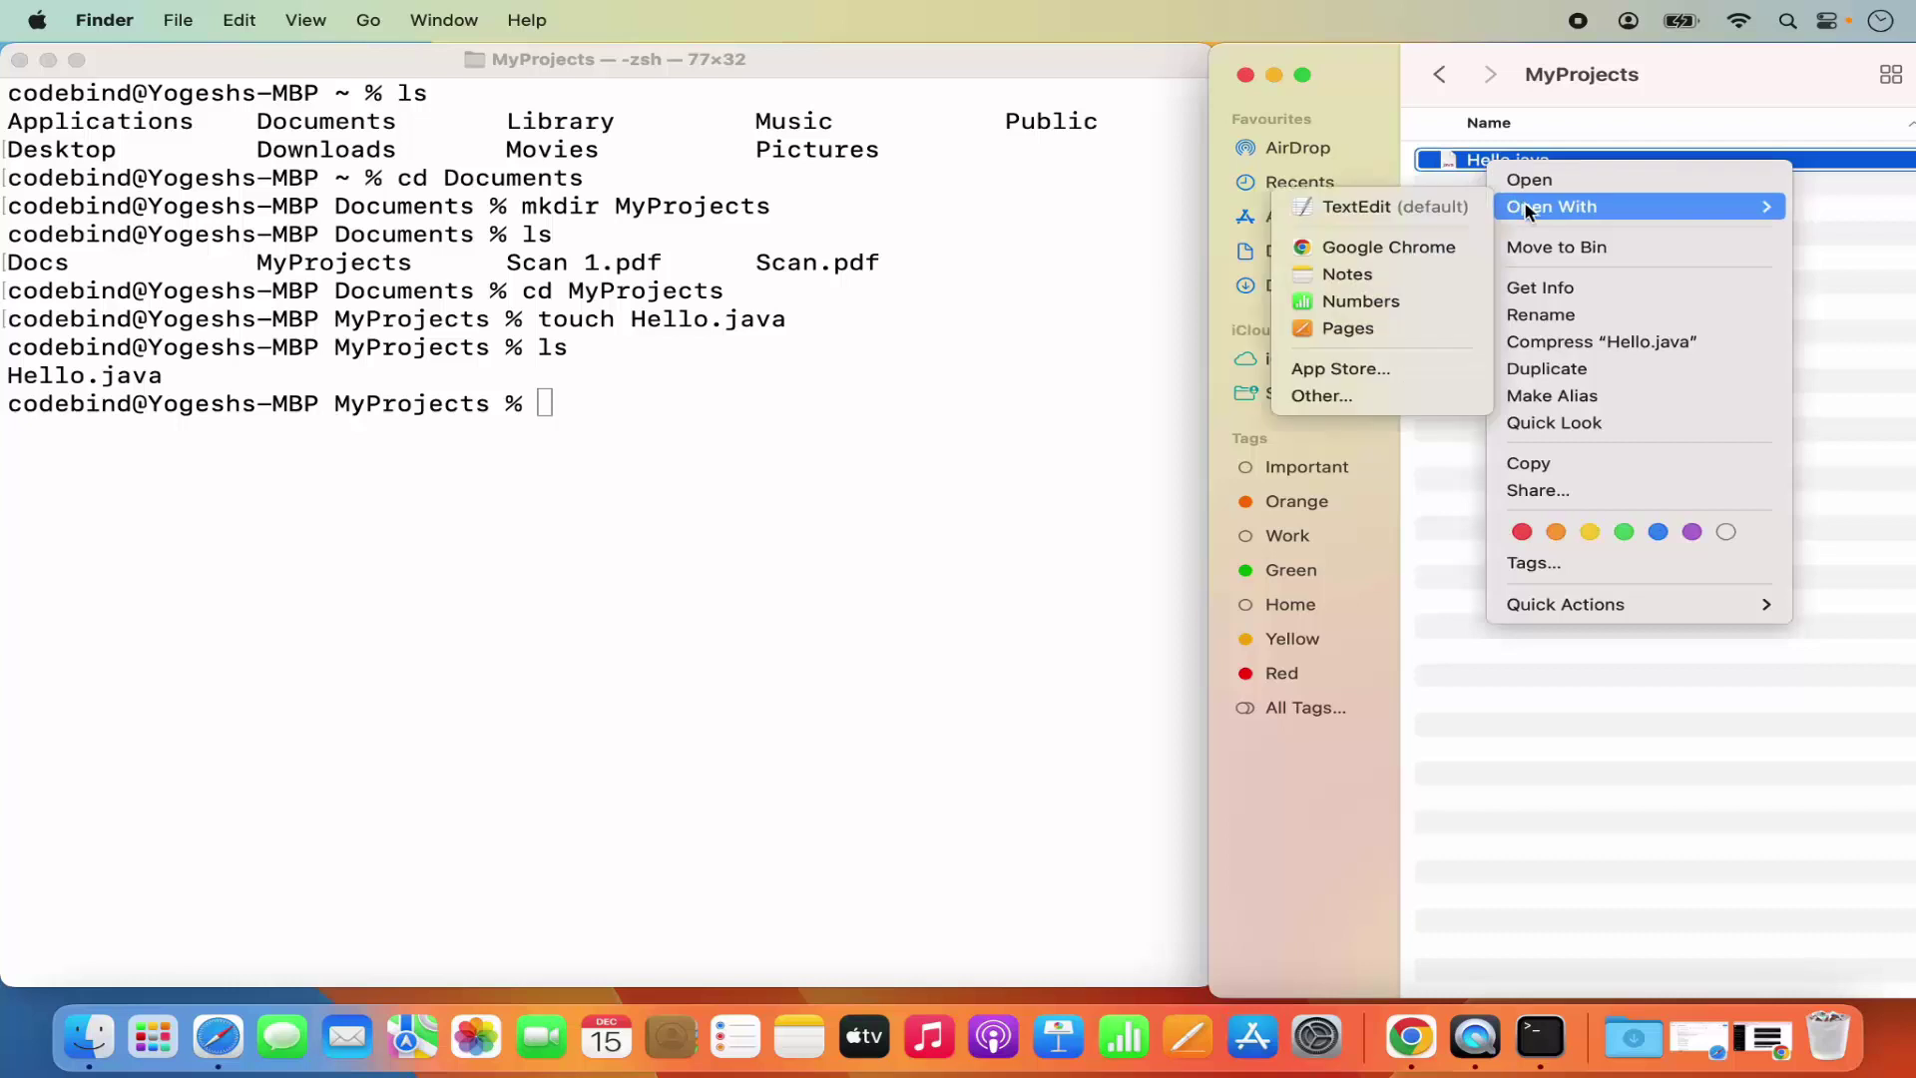
pyautogui.click(1362, 209)
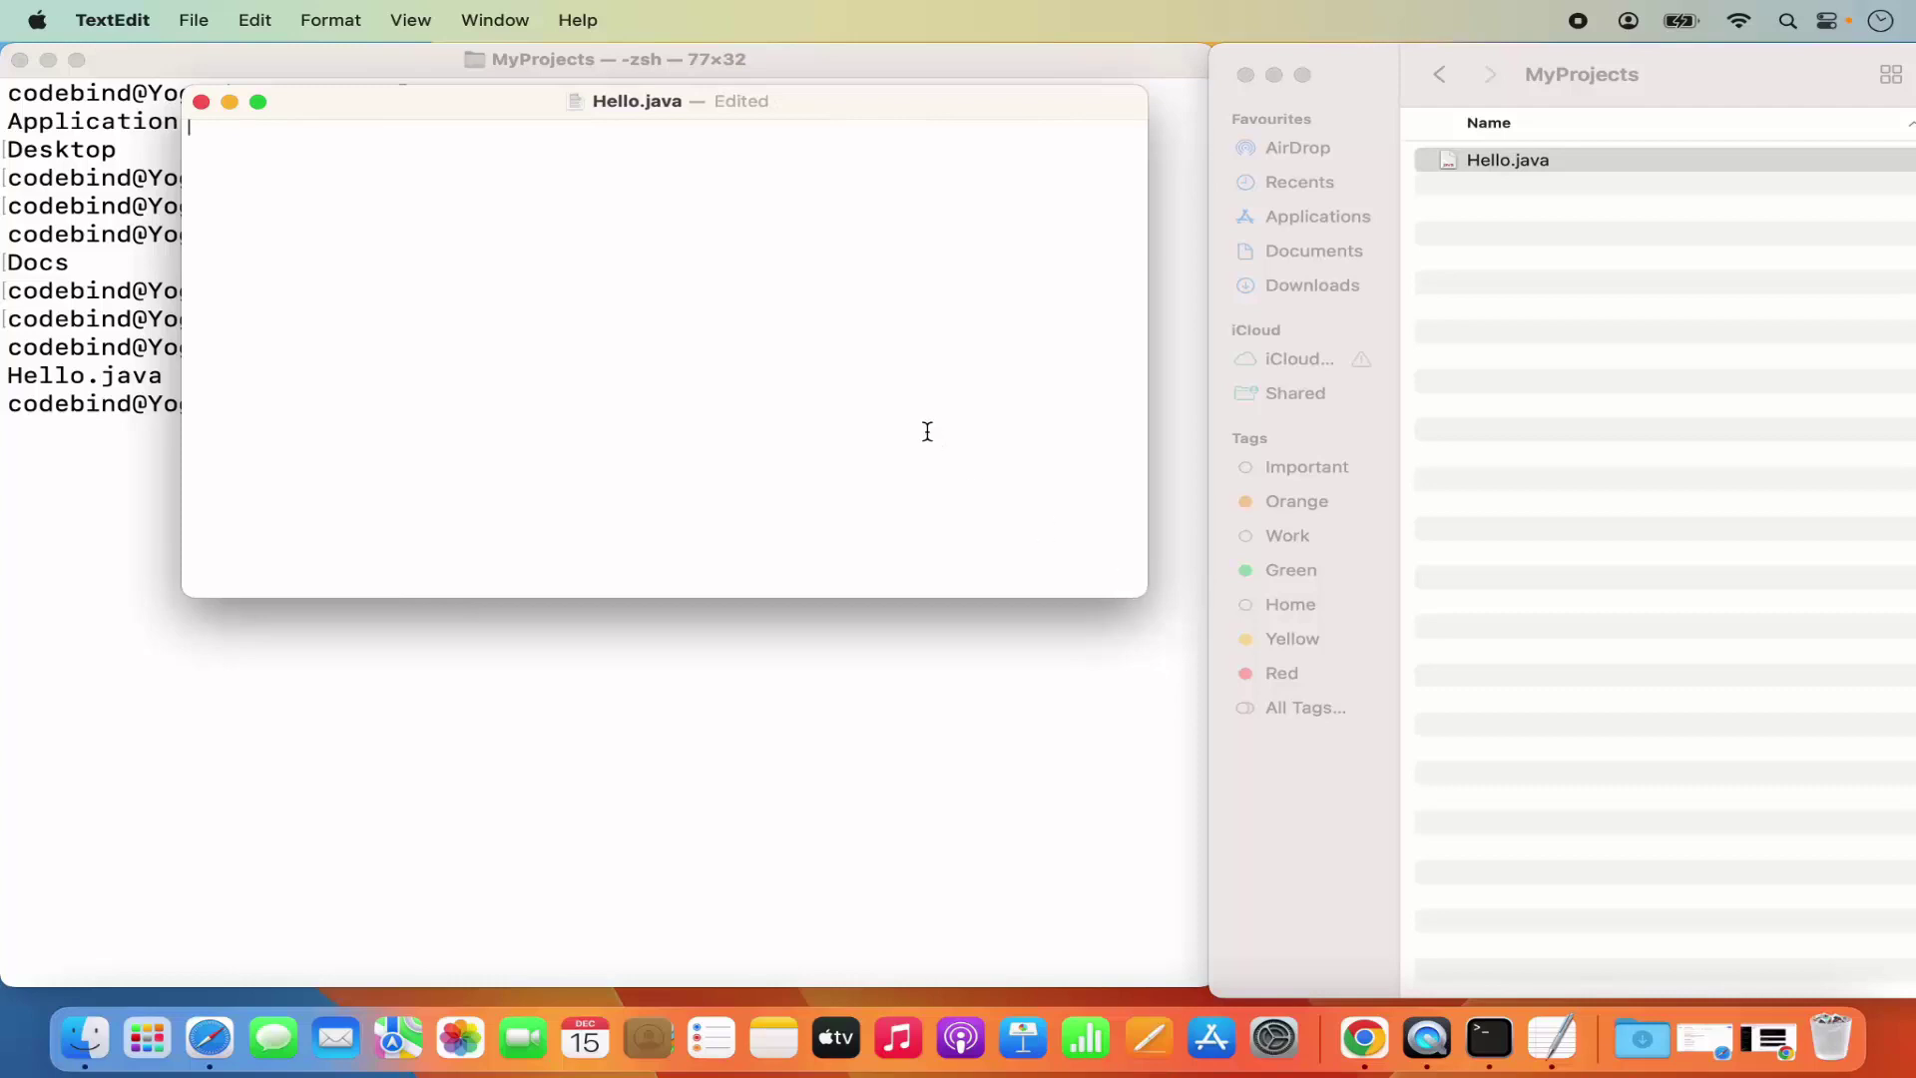
# - Write a public class Hello whose main(String[] args) method calls System.out.println("Hello, World!"), and enlarge the code text for readability
pyautogui.write('public class Hello {     public static void main(String[] args) {         System.out.println("Hello, World!");     } }')
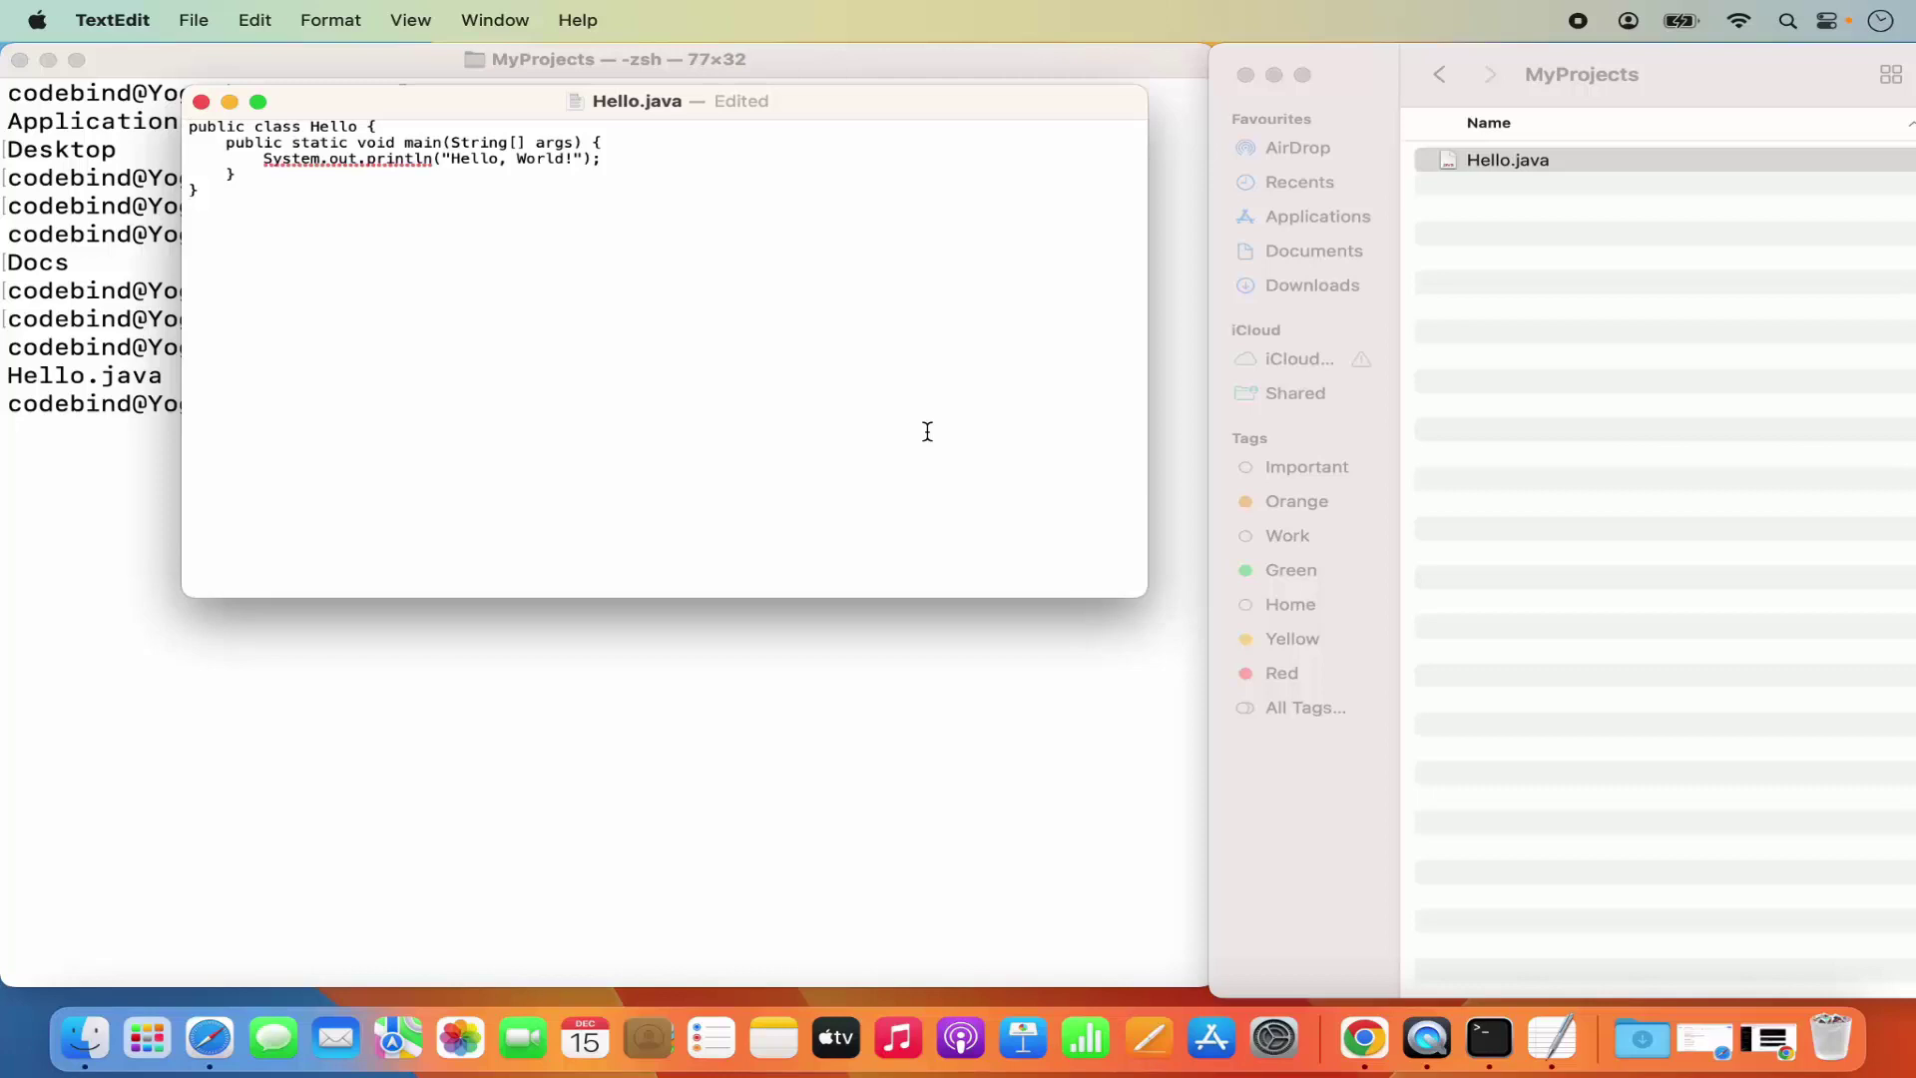
pyautogui.press('super+plus')
pyautogui.press('super+plus')
pyautogui.press('super+plus')
pyautogui.press('super+plus')
pyautogui.press('super+plus')
pyautogui.press('super+plus')
pyautogui.press('super+plus')
pyautogui.press('super+plus')
pyautogui.press('super+plus')
pyautogui.press('super+plus')
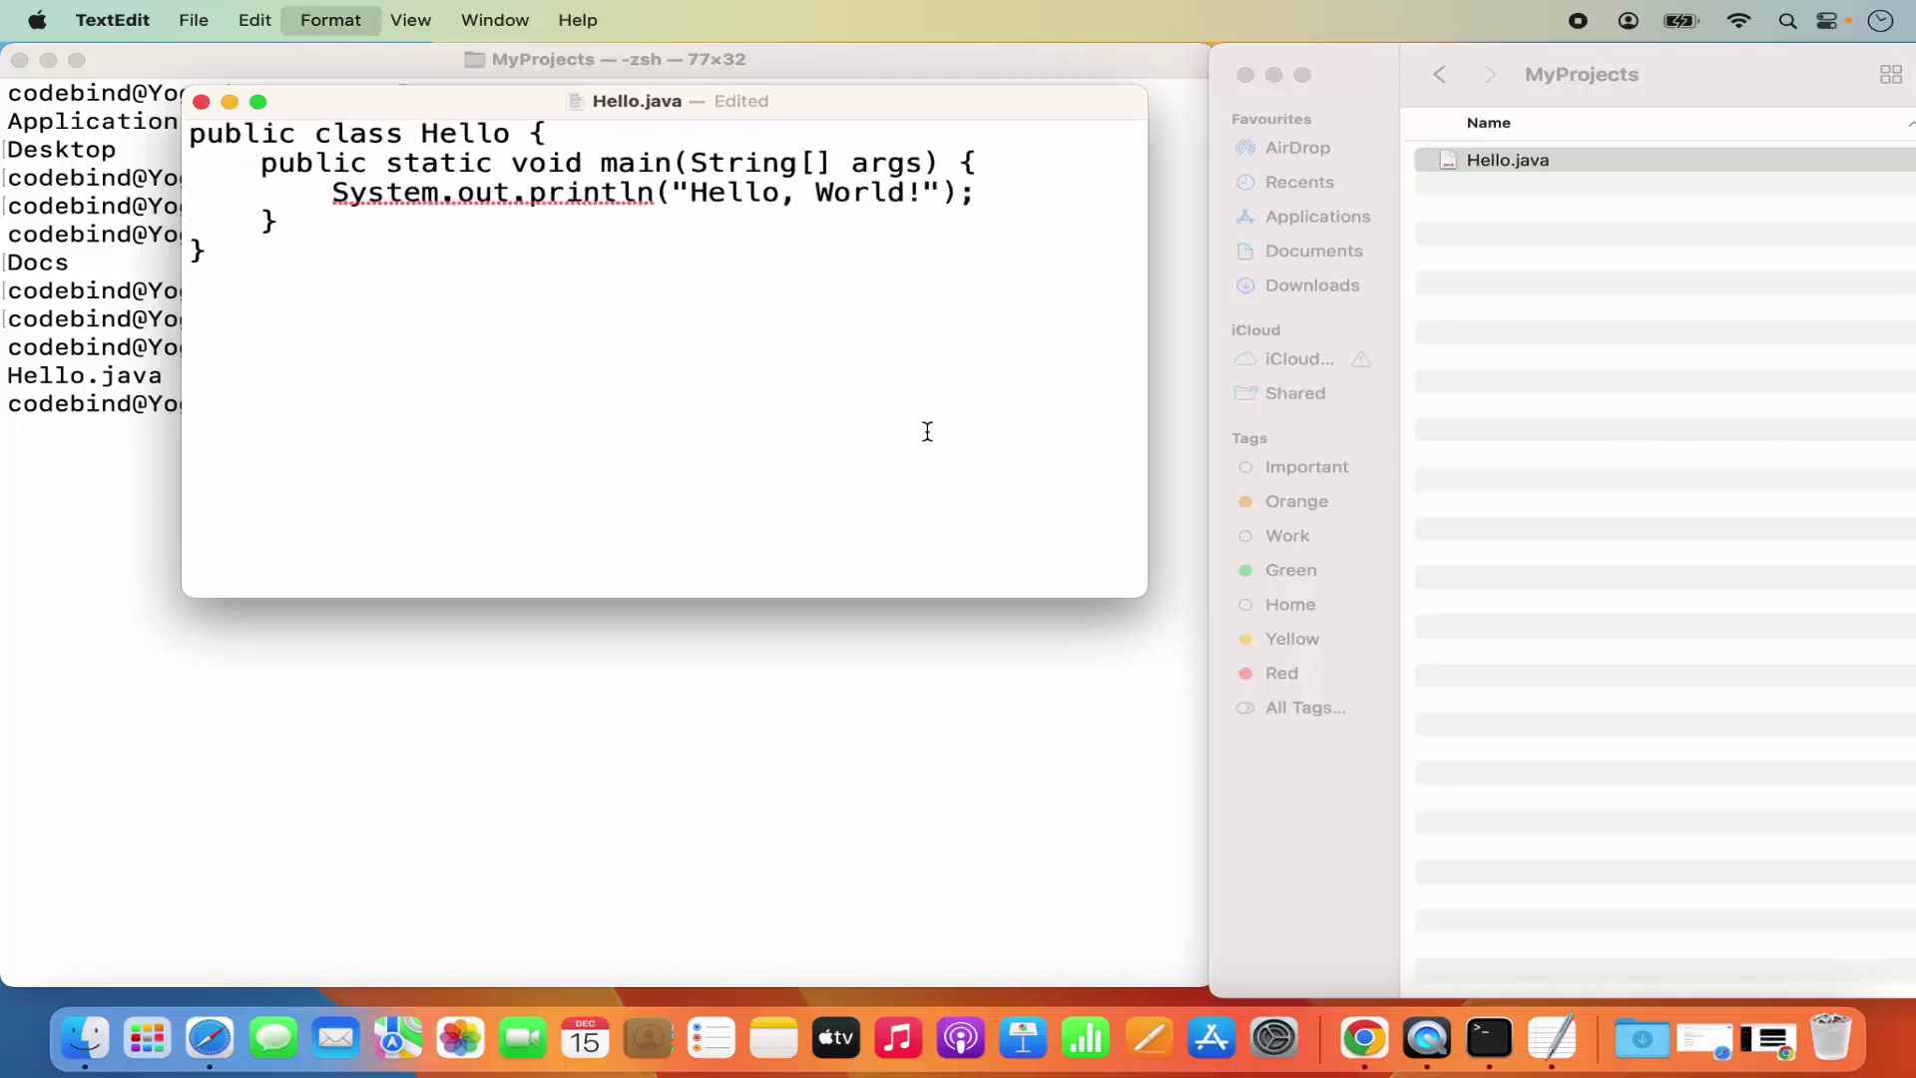
pyautogui.press('super+plus')
pyautogui.press('super+plus')
pyautogui.press('super+plus')
pyautogui.press('super+plus')
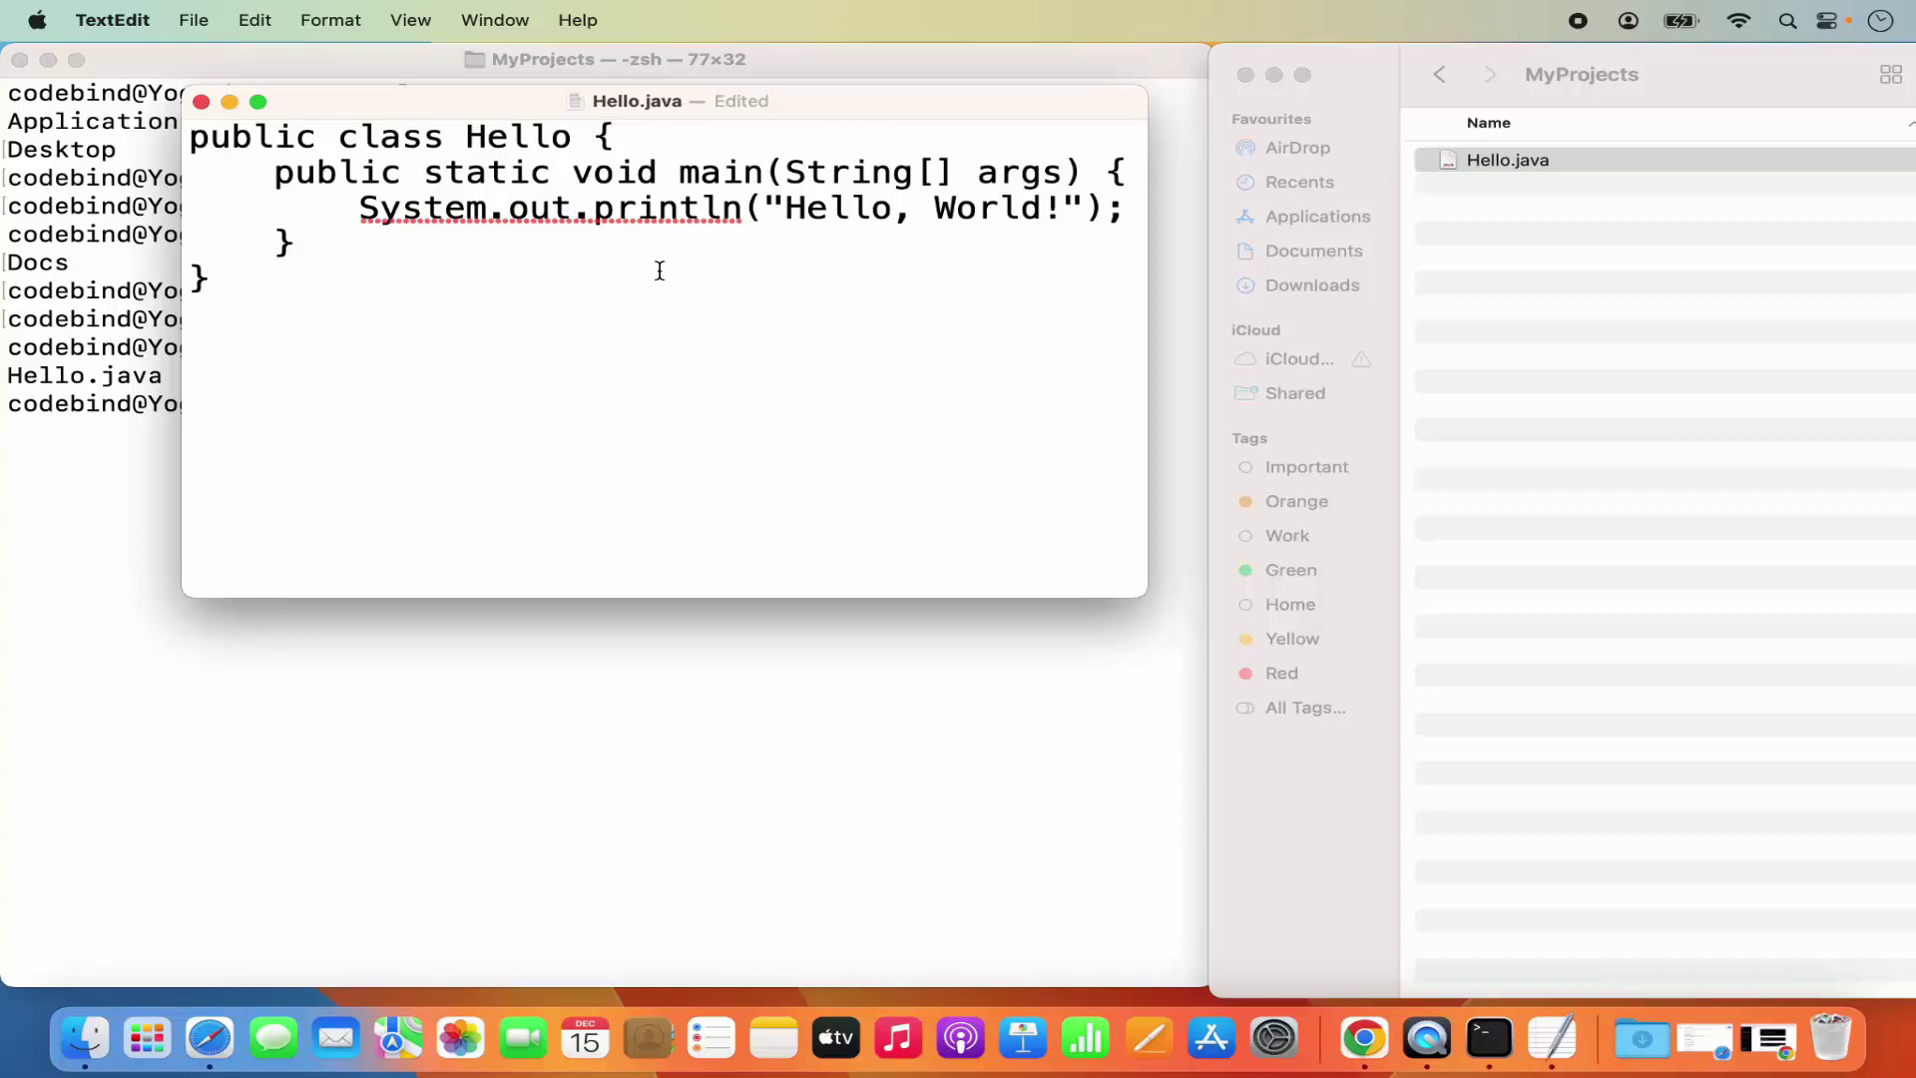
# - Save the changes to Hello.java and close its TextEdit window
pyautogui.click(111, 20)
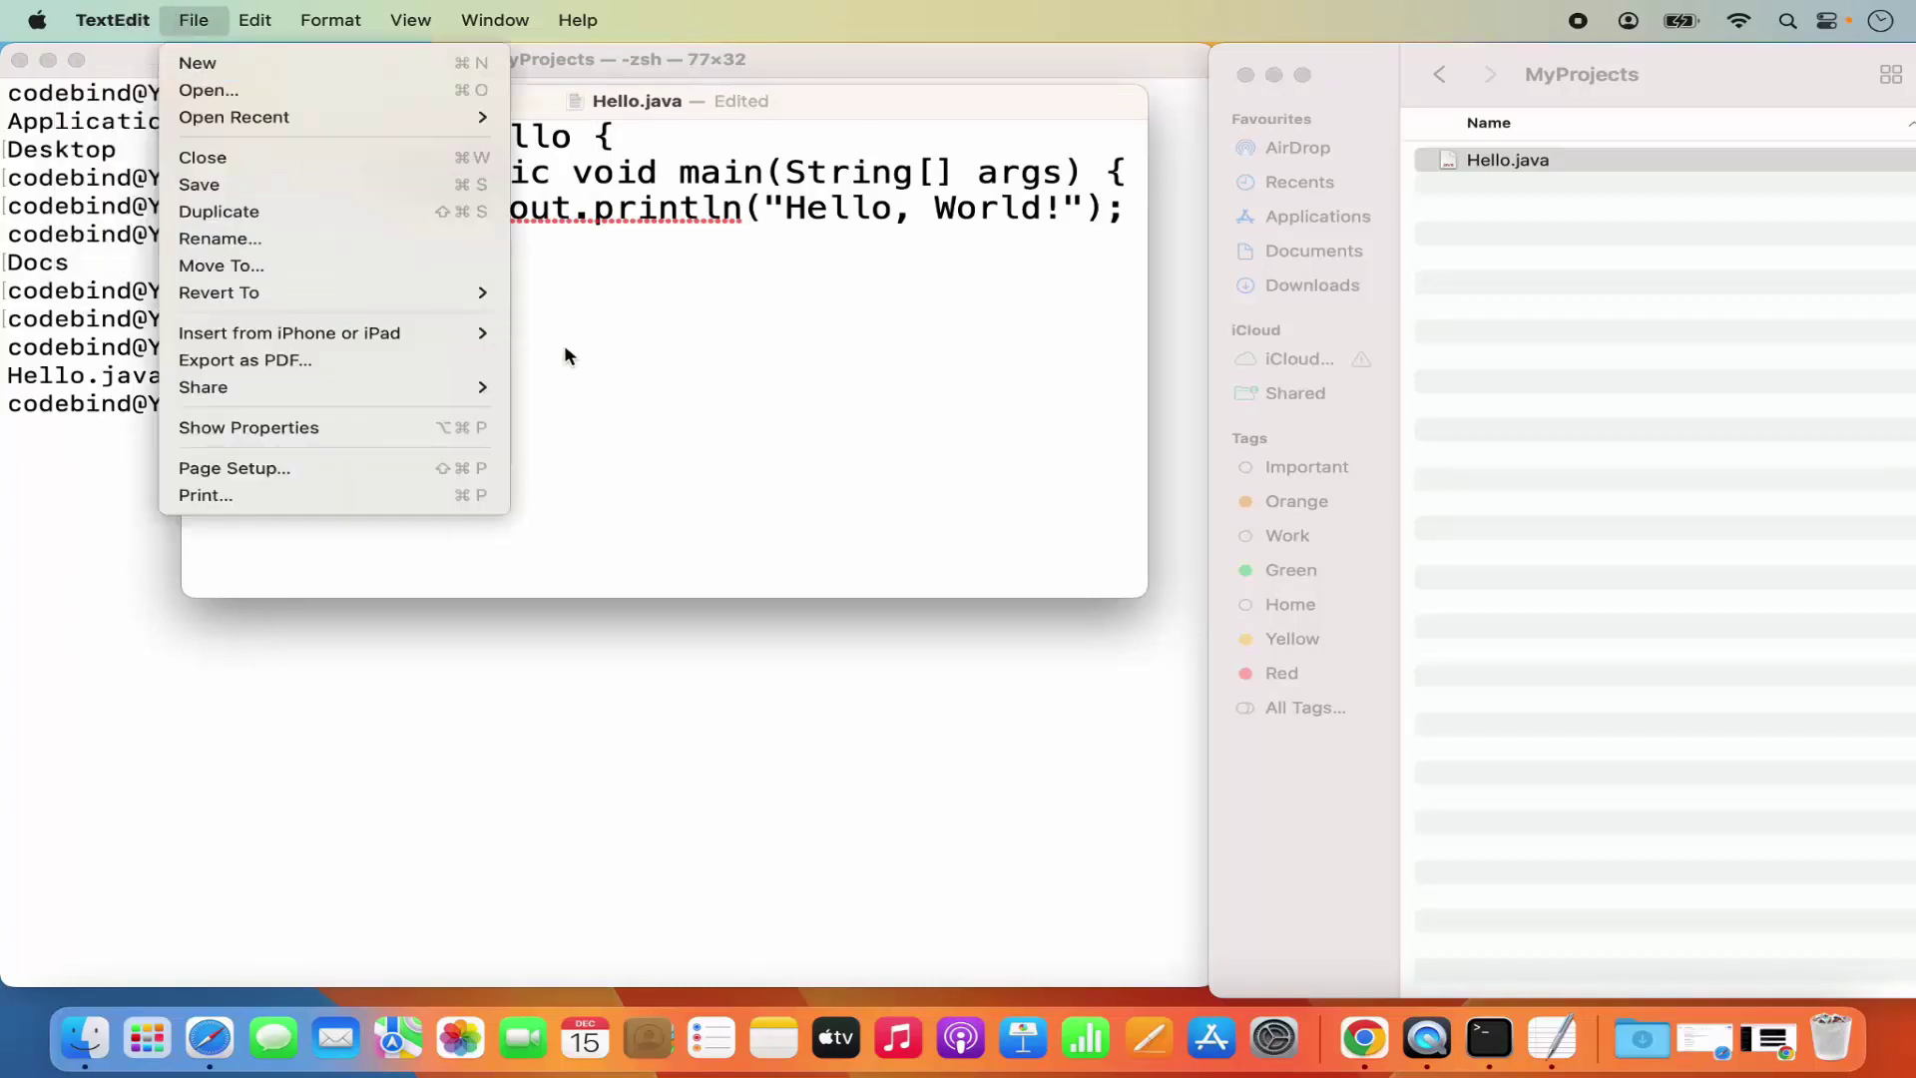
pyautogui.click(599, 345)
pyautogui.click(194, 22)
pyautogui.click(225, 189)
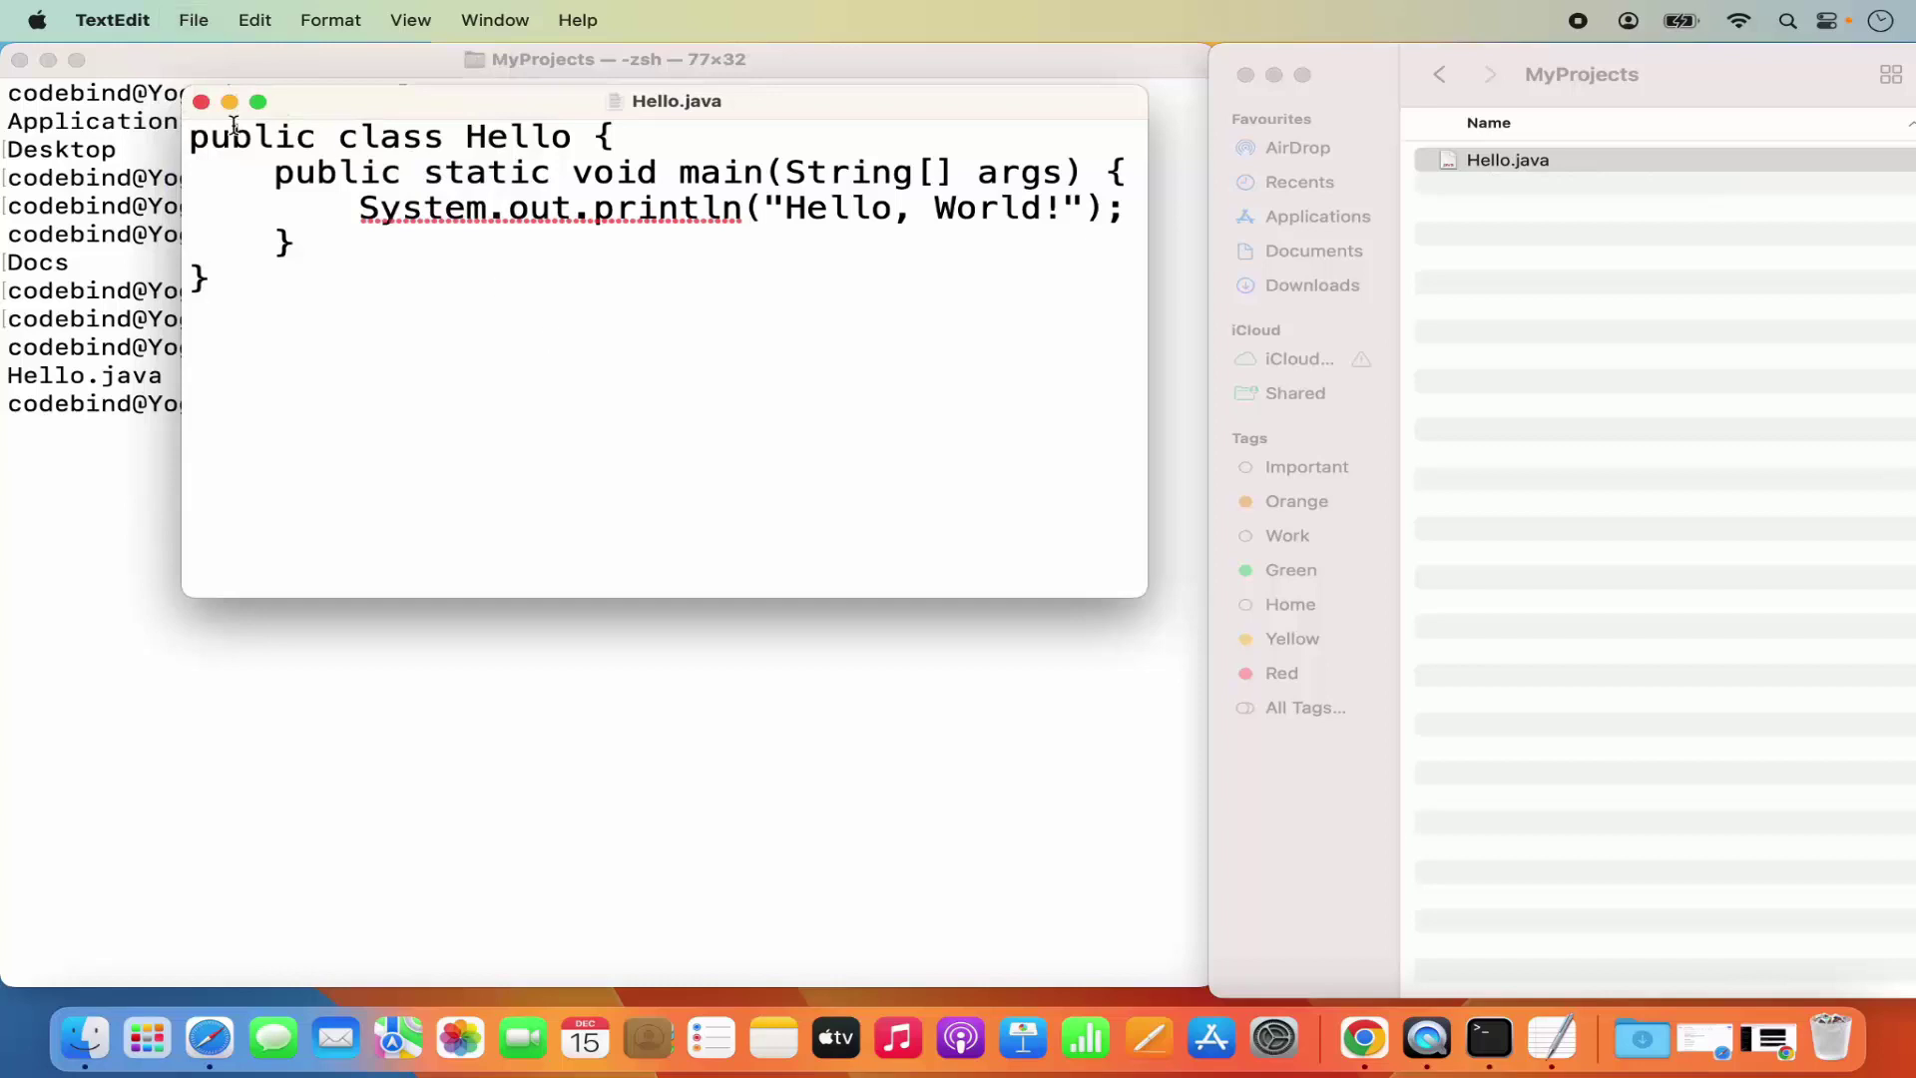
pyautogui.click(201, 102)
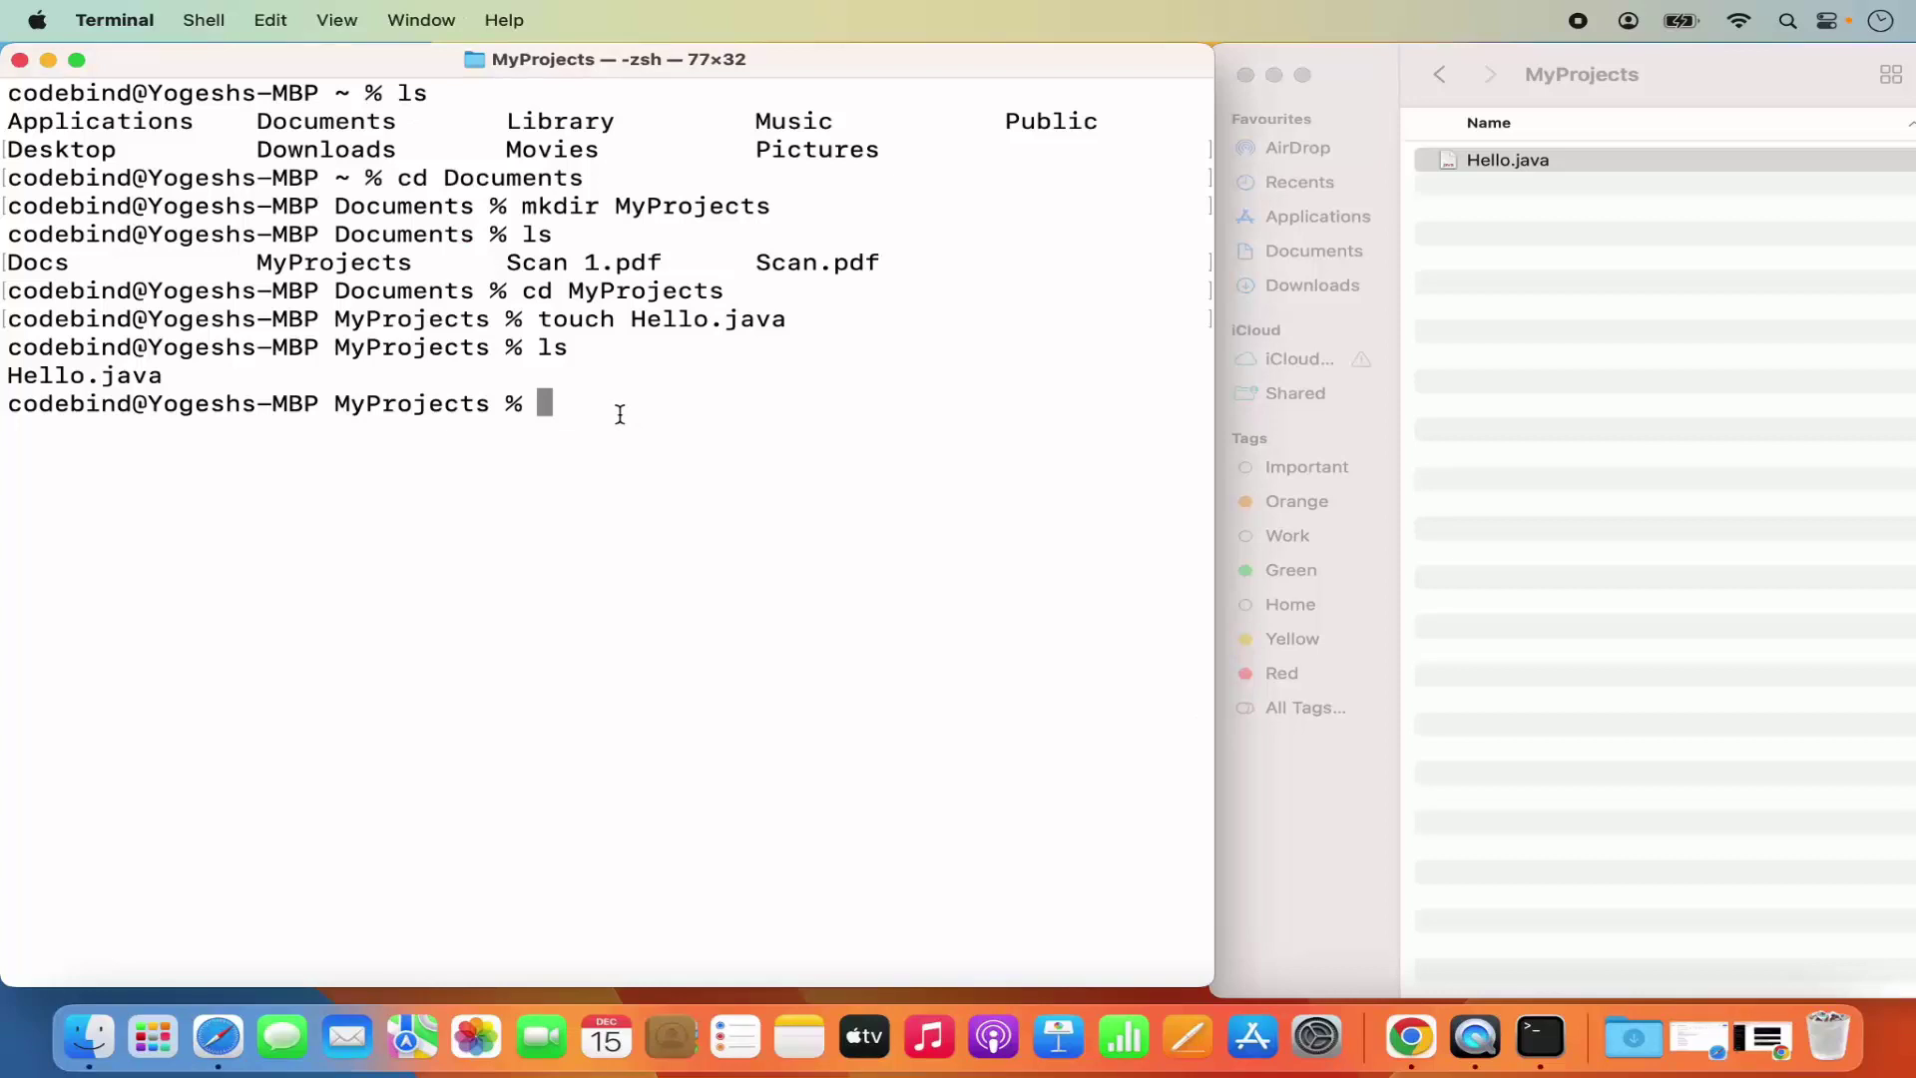
# - Compile the program in Terminal with javac Hello.java, and check the MyProjects folder in Finder for the compiled class file
pyautogui.write('javac')
pyautogui.write('Hello.java')
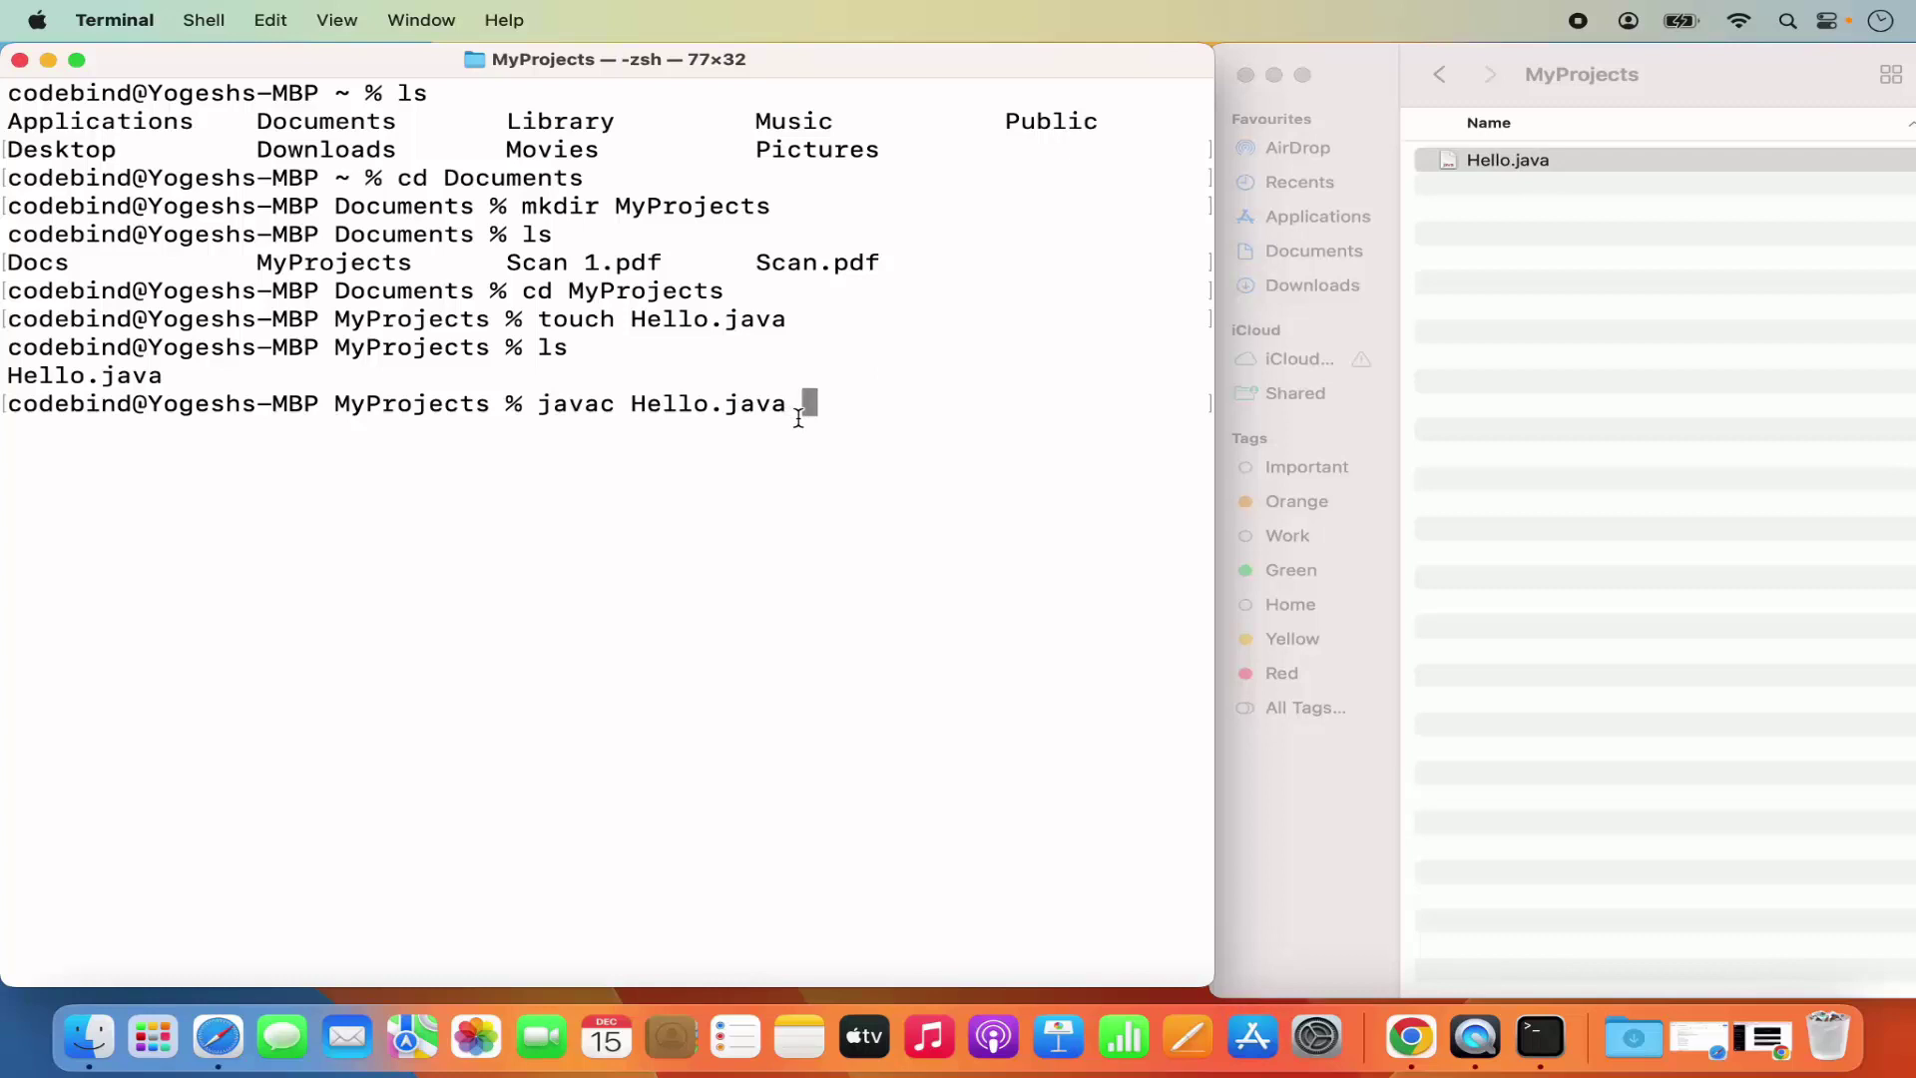
pyautogui.press('Return')
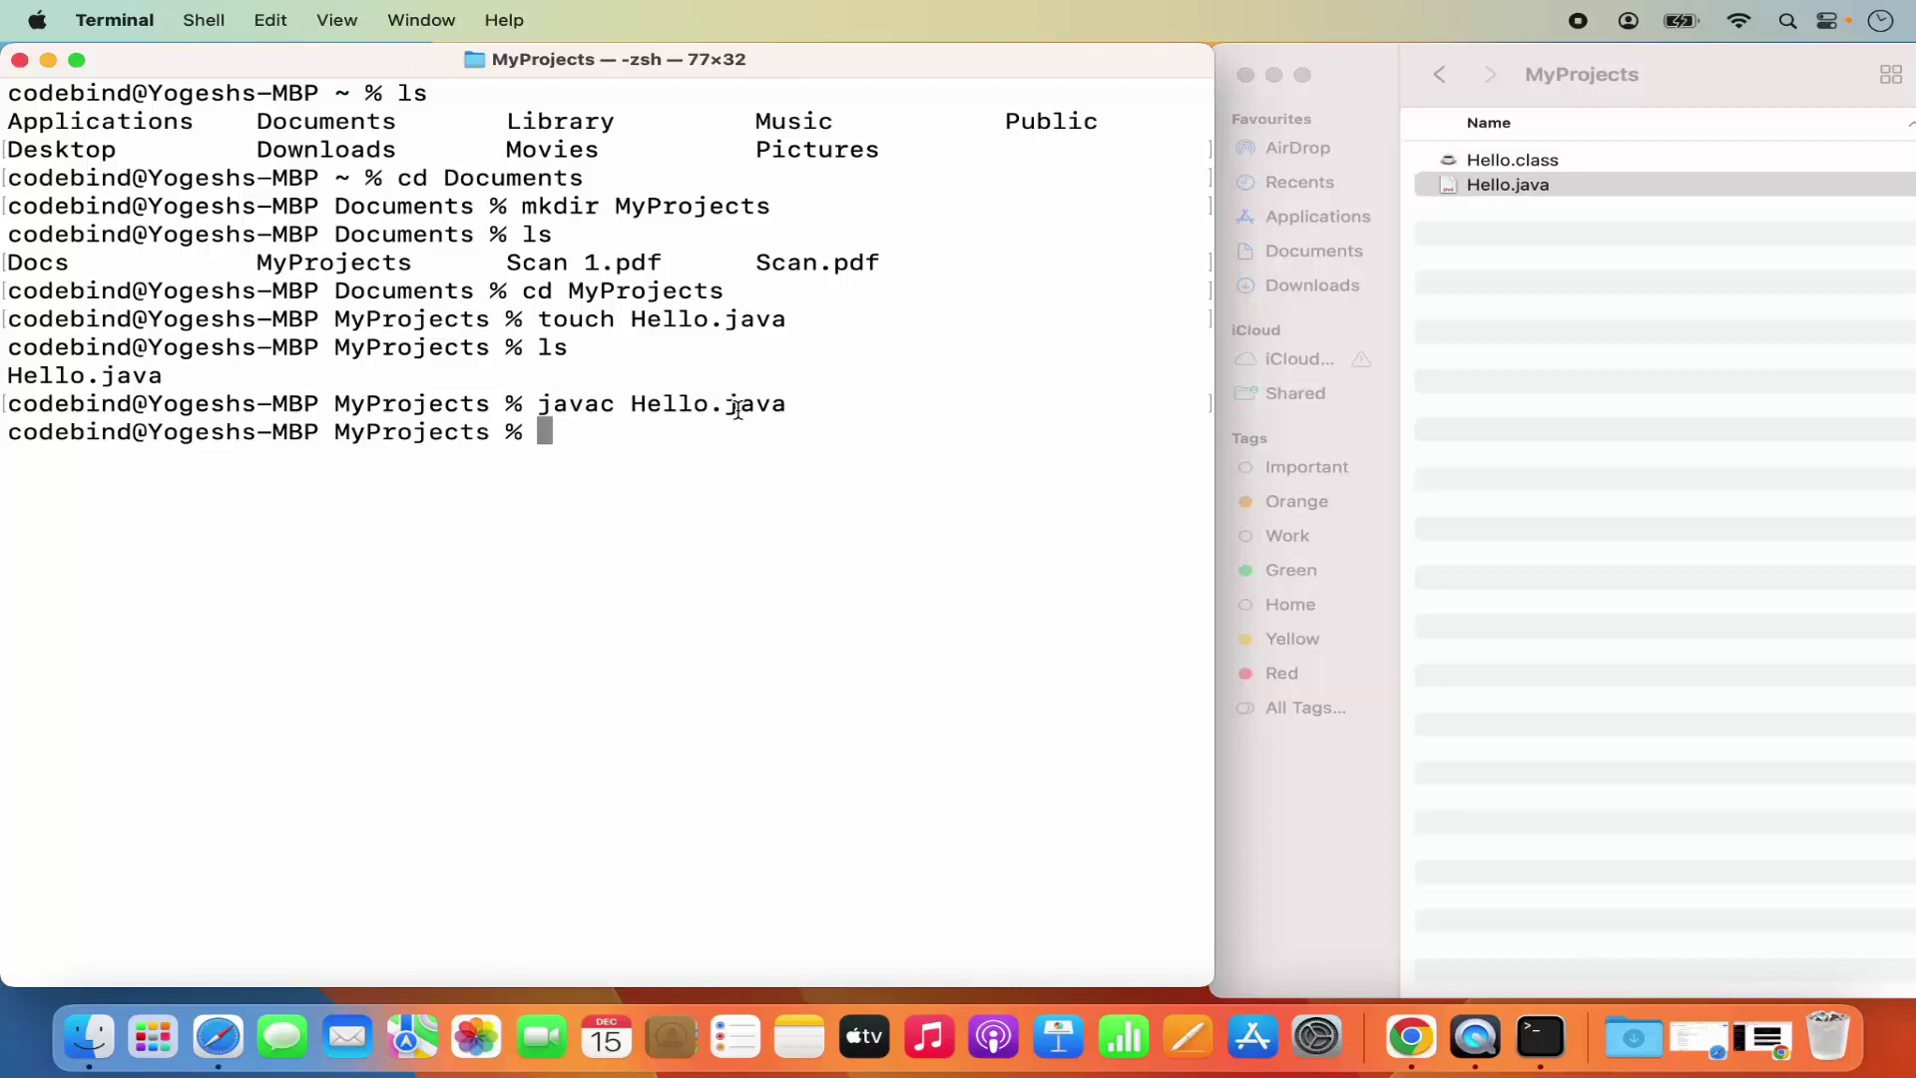
pyautogui.click(1523, 160)
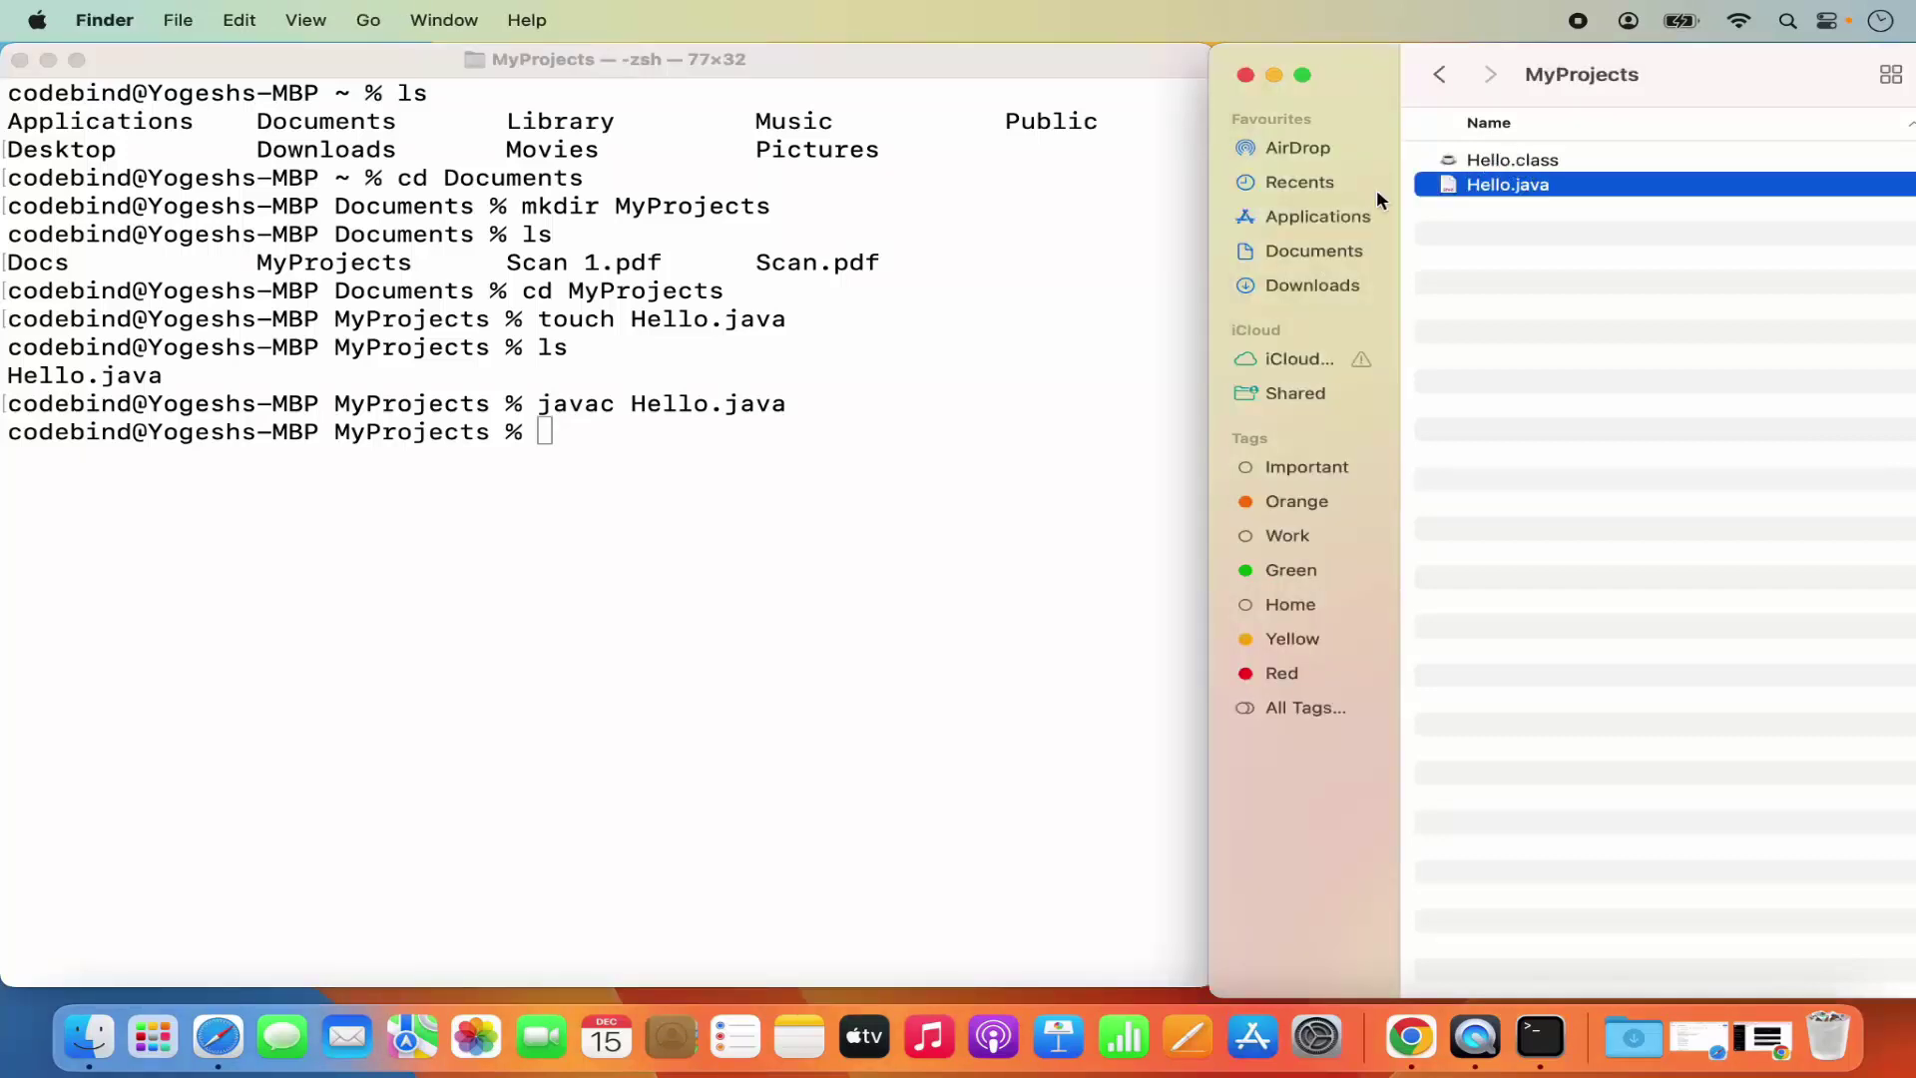
# - Switch back to Terminal, run the compiled program with java Hello, and check its printed output
pyautogui.click(730, 441)
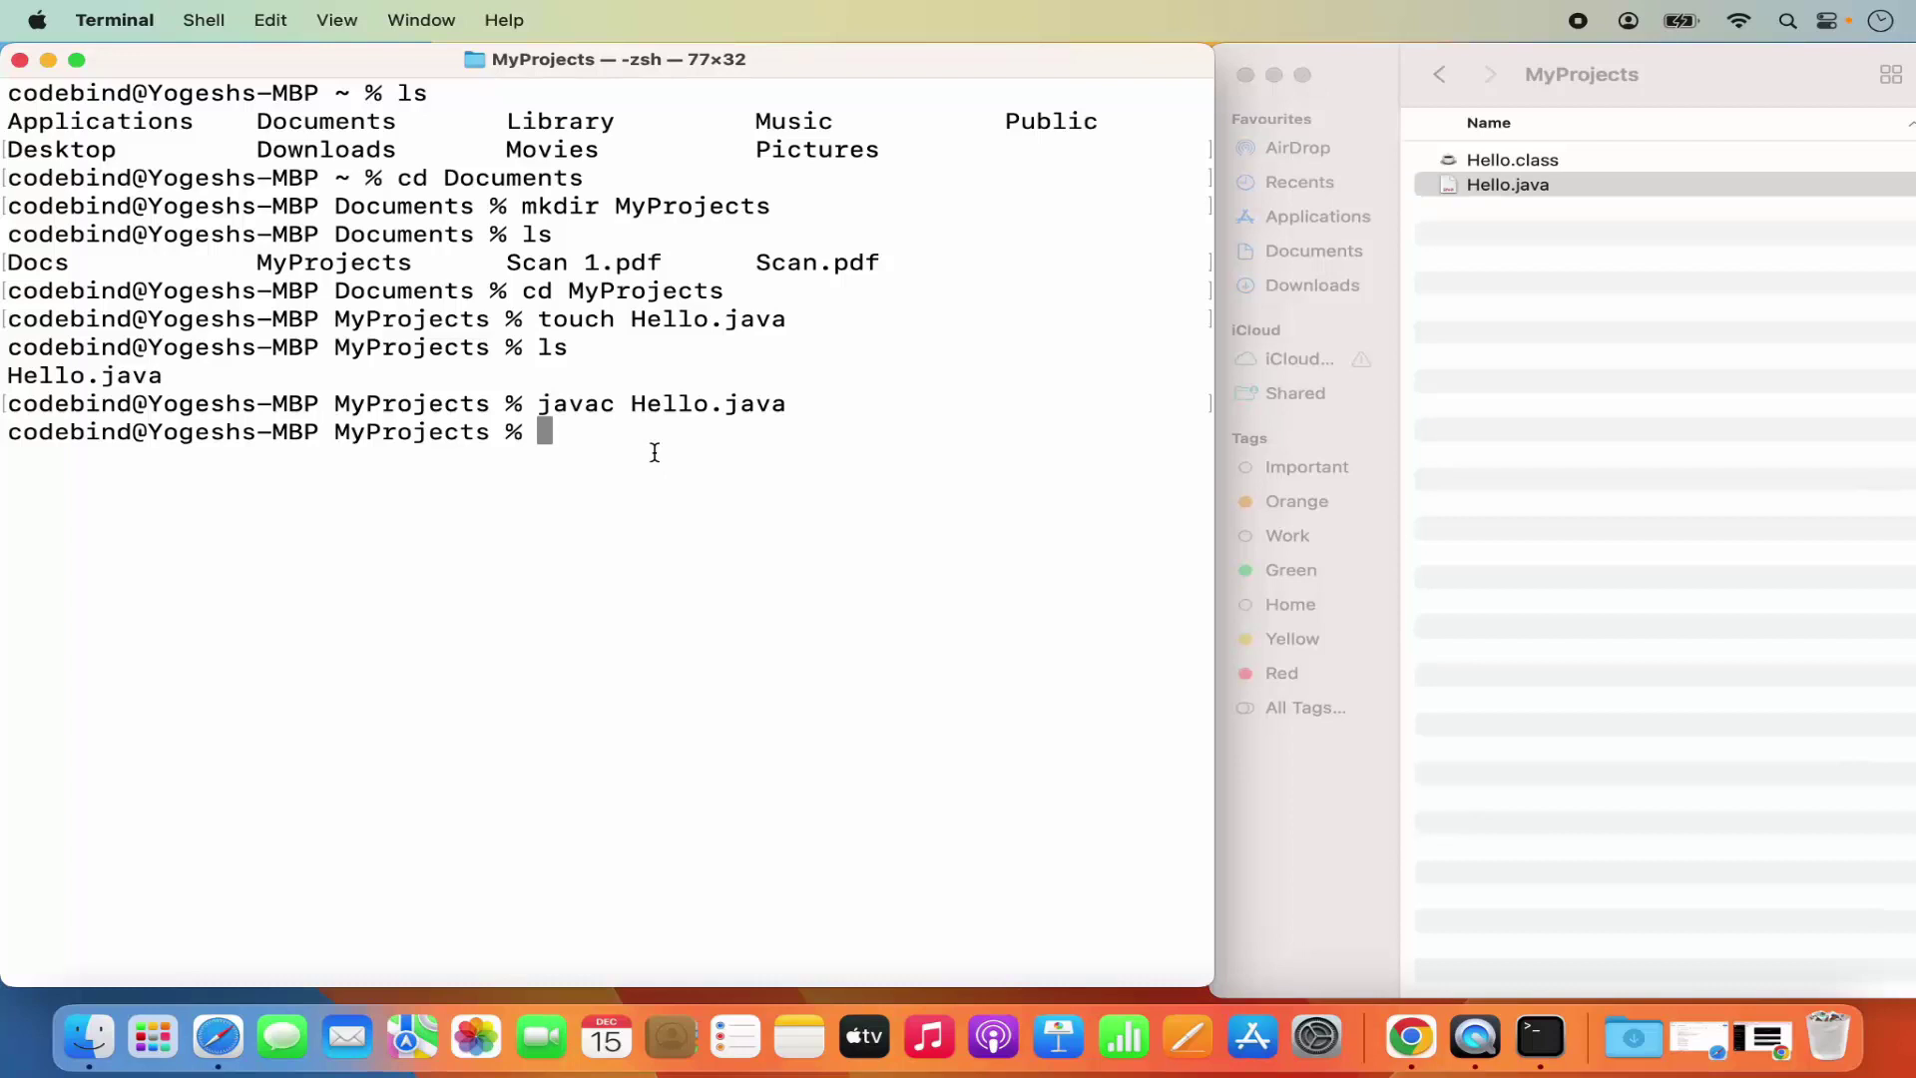
pyautogui.write('java')
pyautogui.write('Hello')
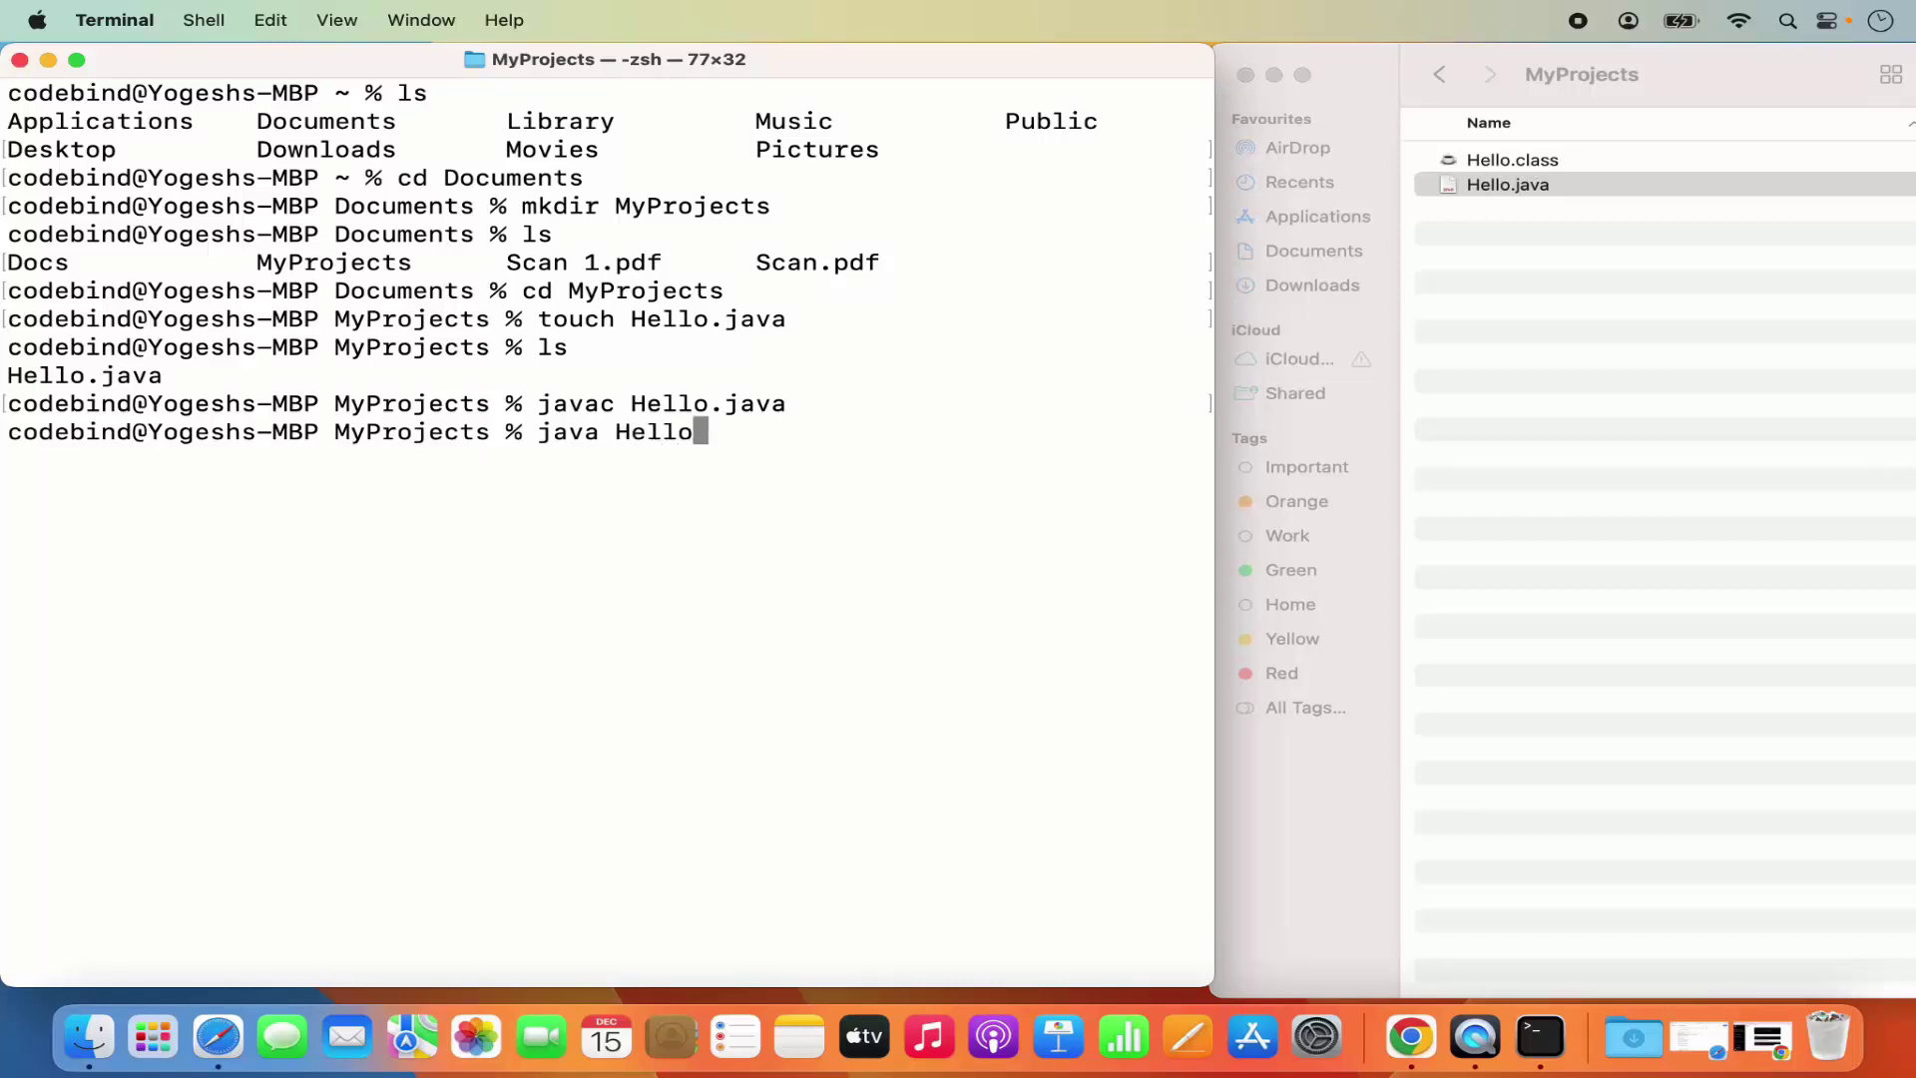
pyautogui.press('Return')
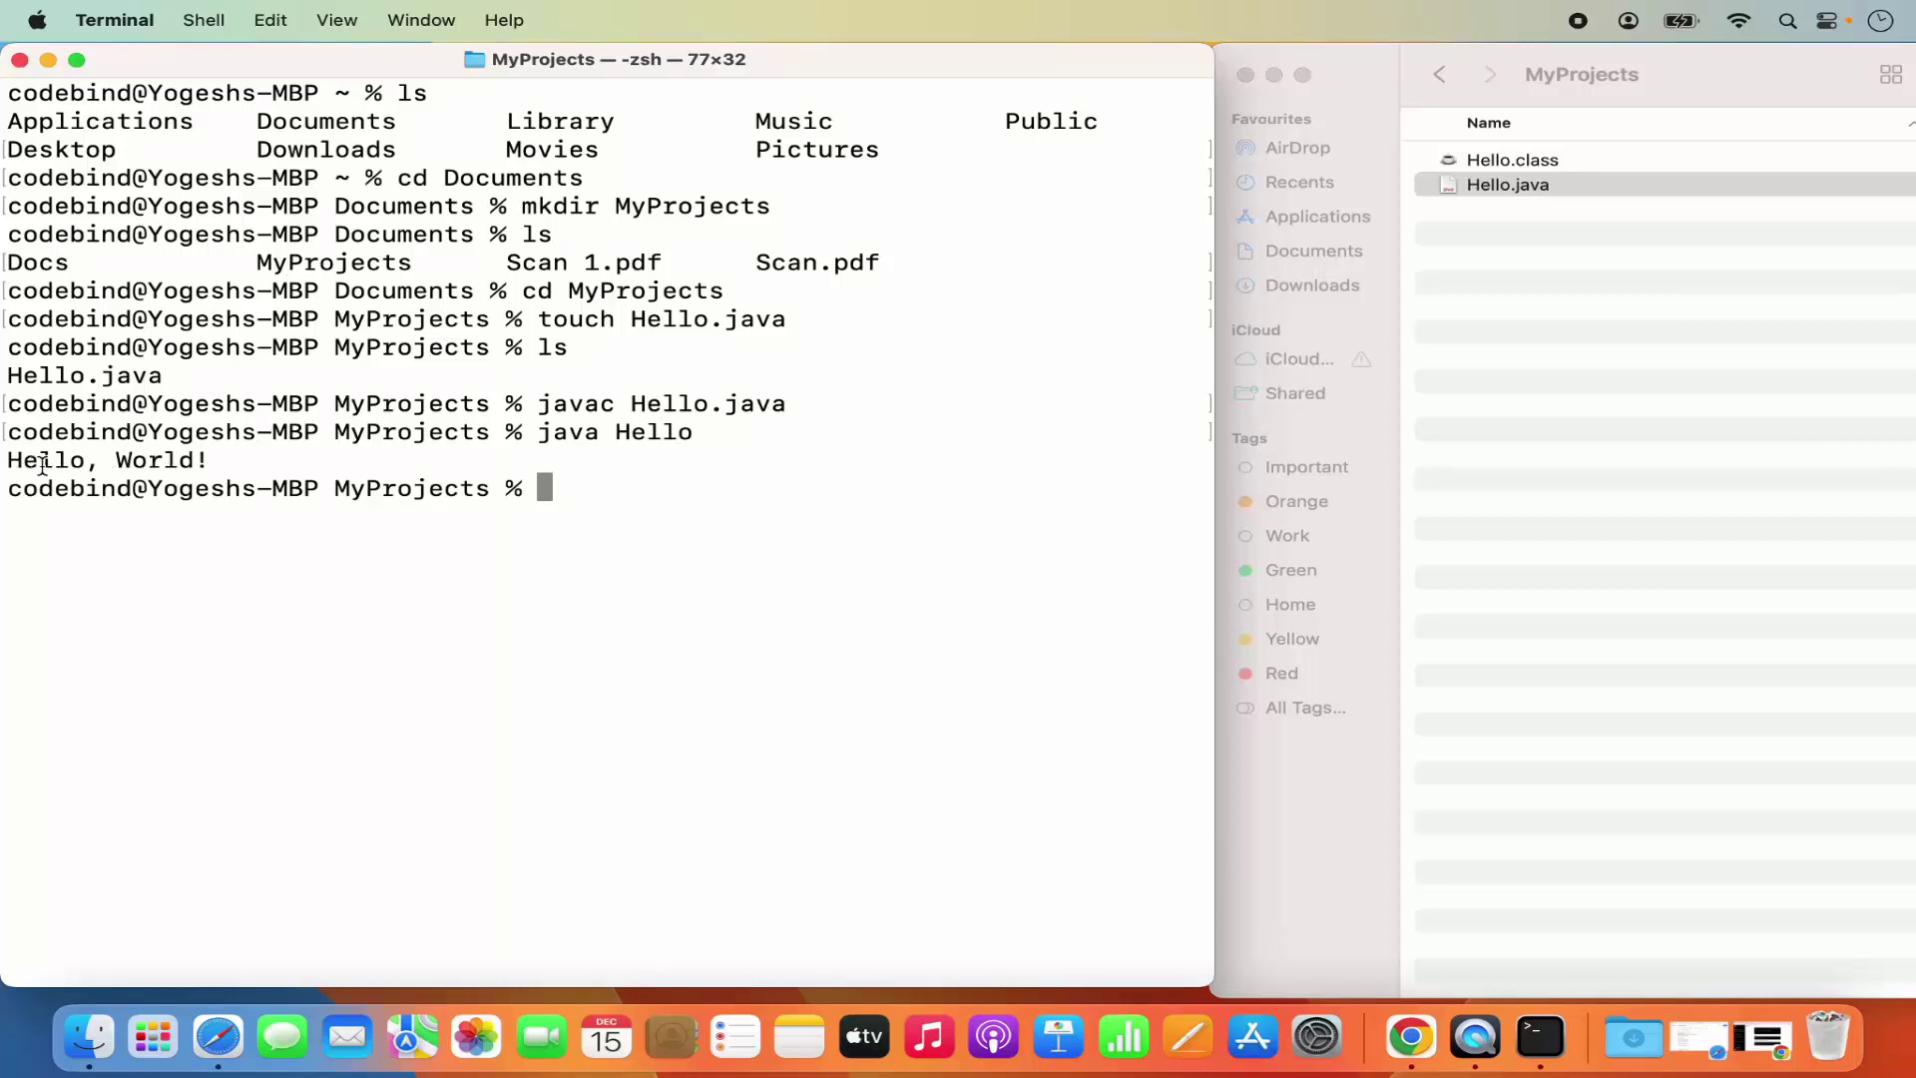
pyautogui.doubleClick(171, 460)
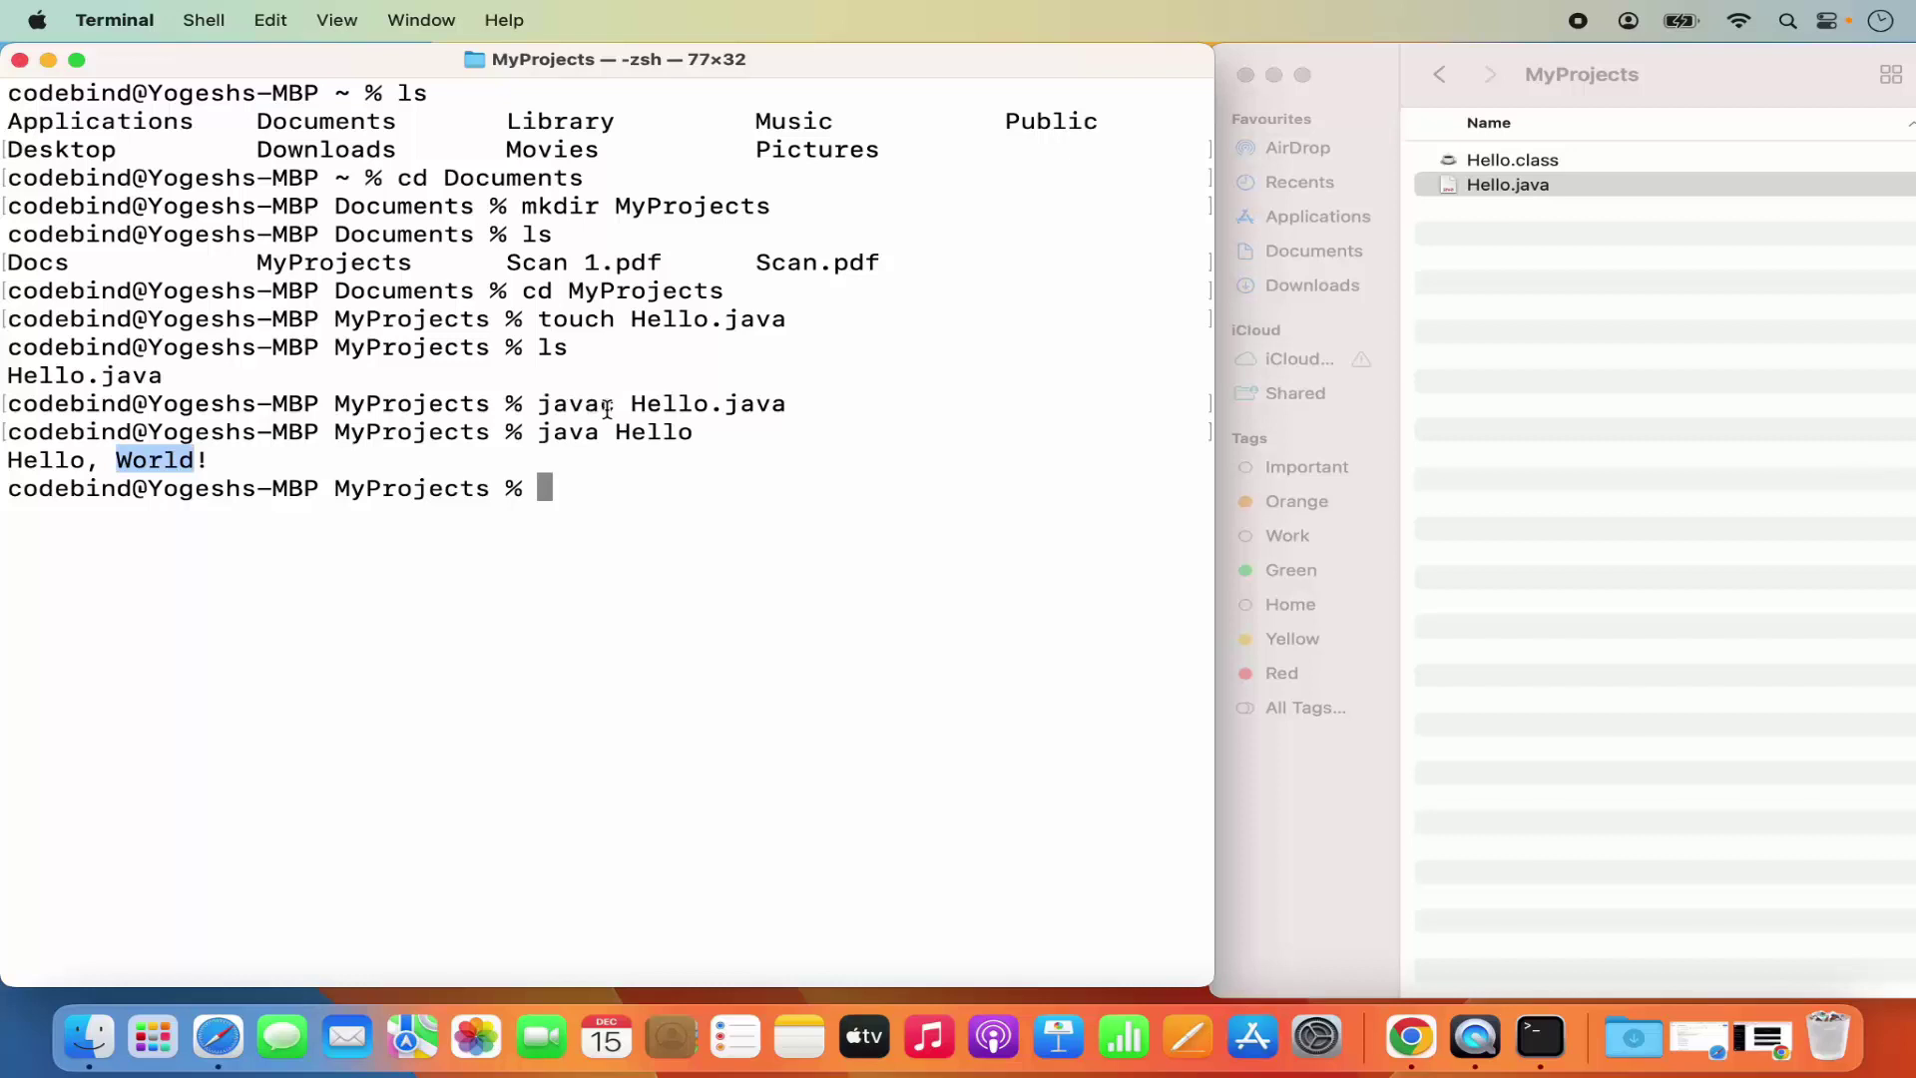
pyautogui.click(616, 490)
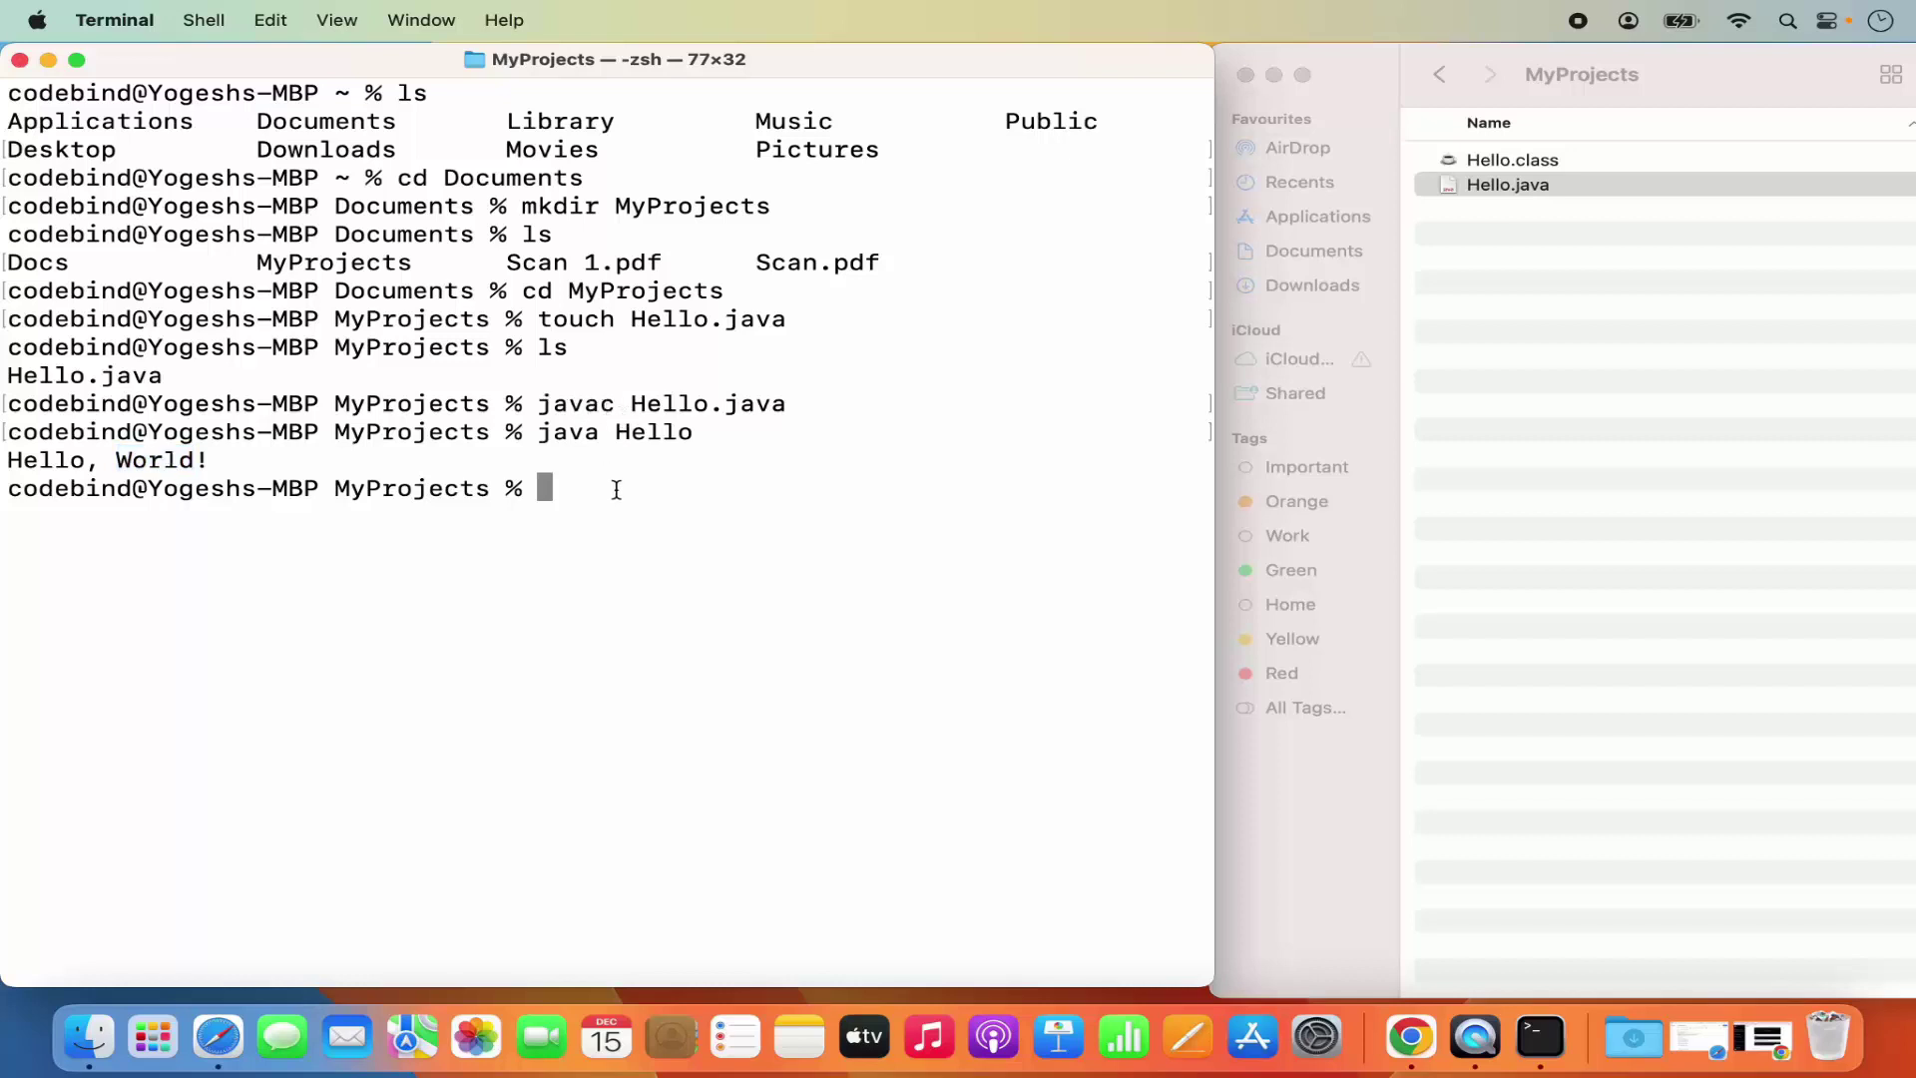